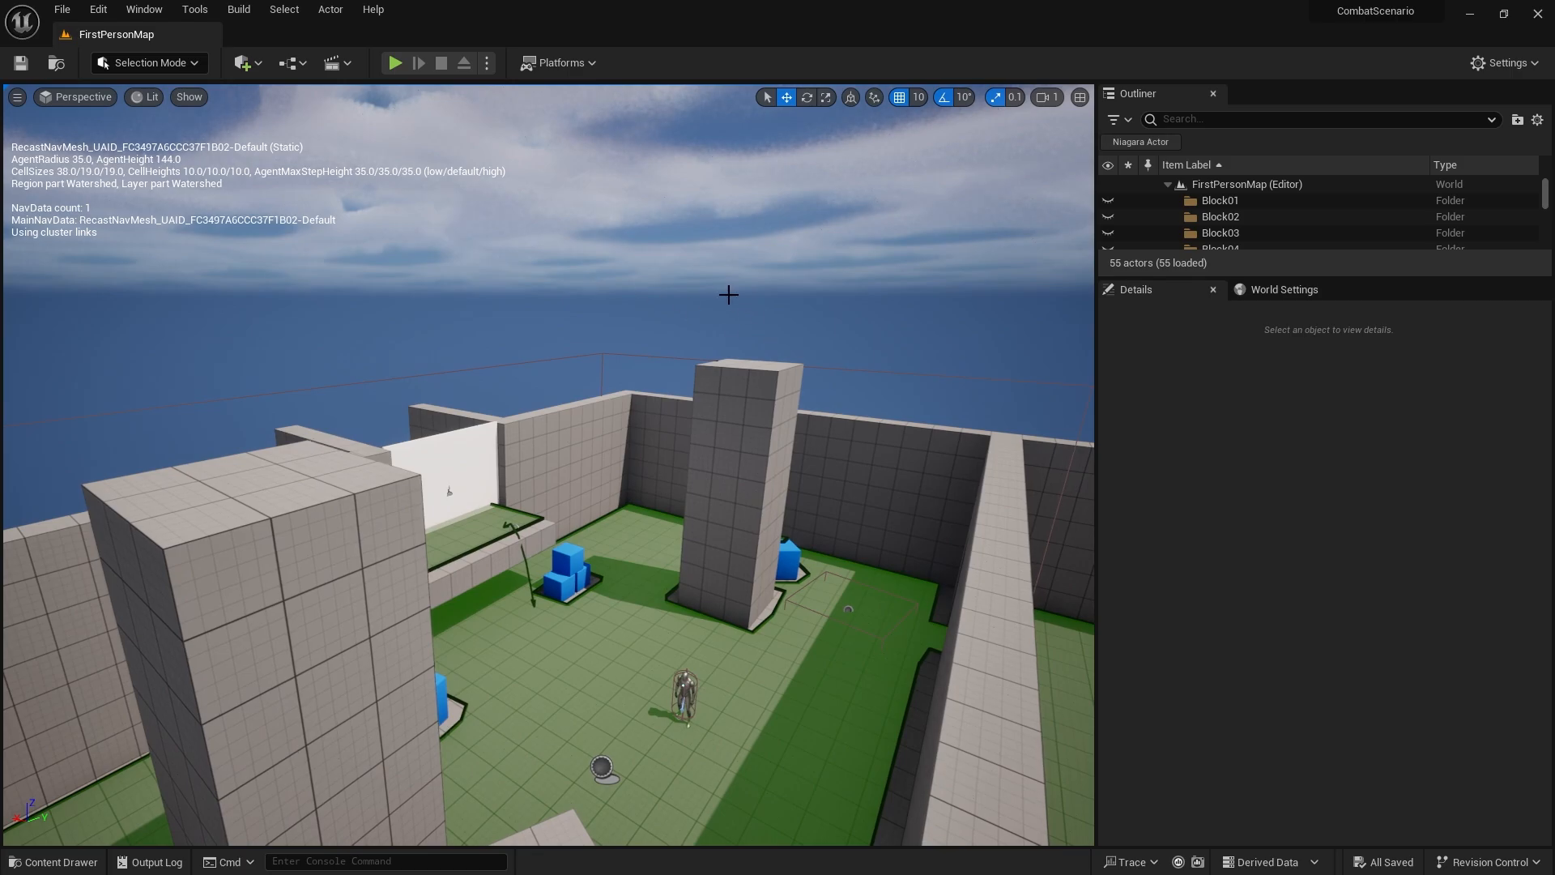
Step: Create a new level sequence named LS_HelicopterEntry in the Content folder
right_drag(761, 583, 798, 682)
key(s)
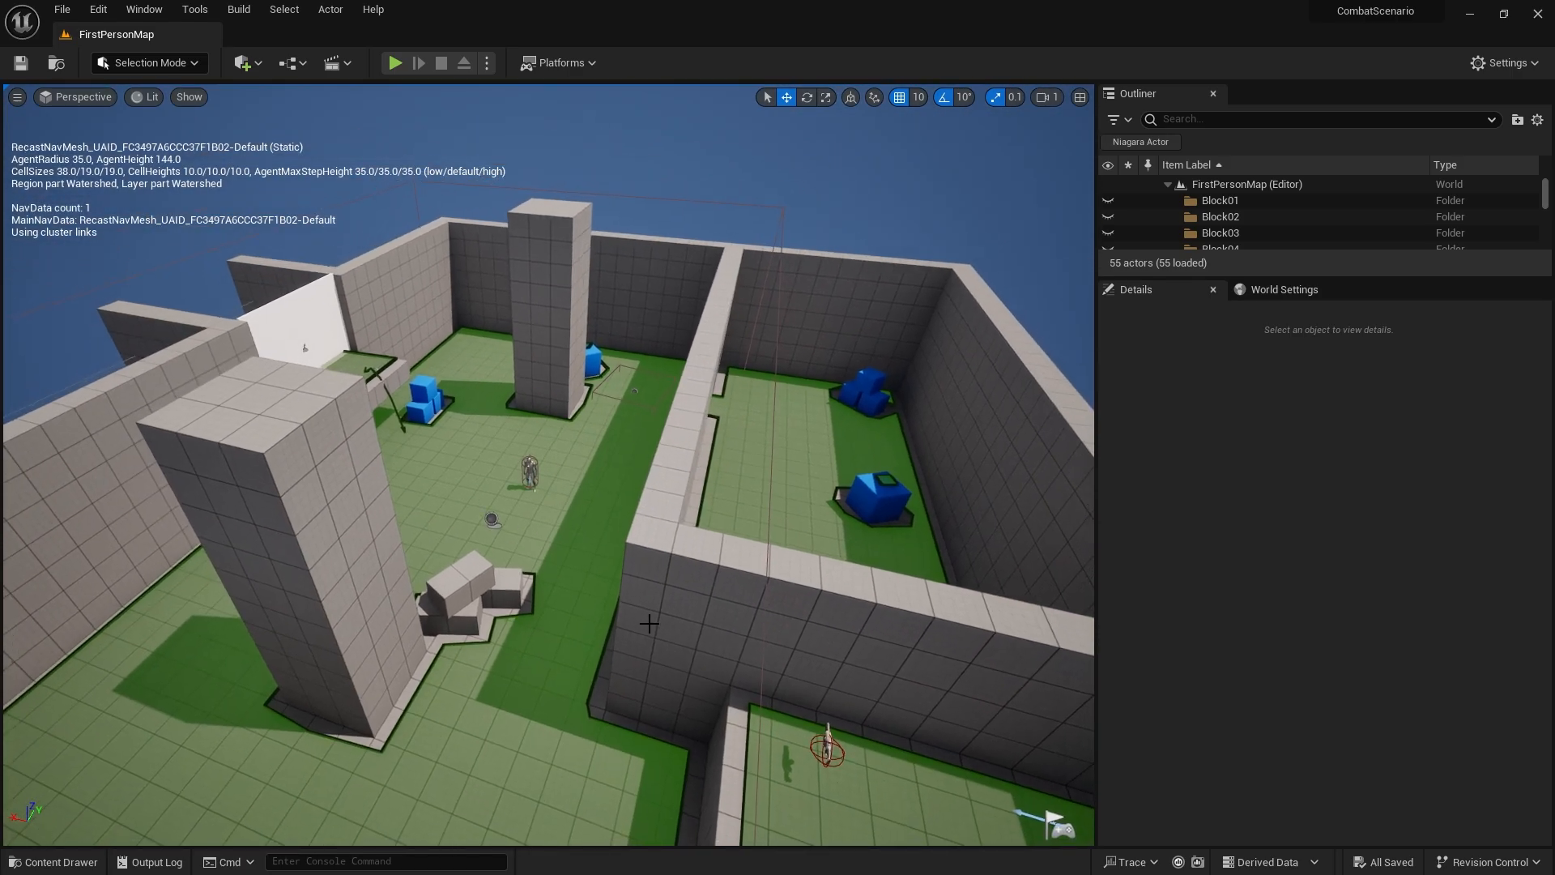
mouse_move(703, 600)
right_down()
mouse_move(790, 648)
mouse_move(688, 594)
right_up()
key(d)
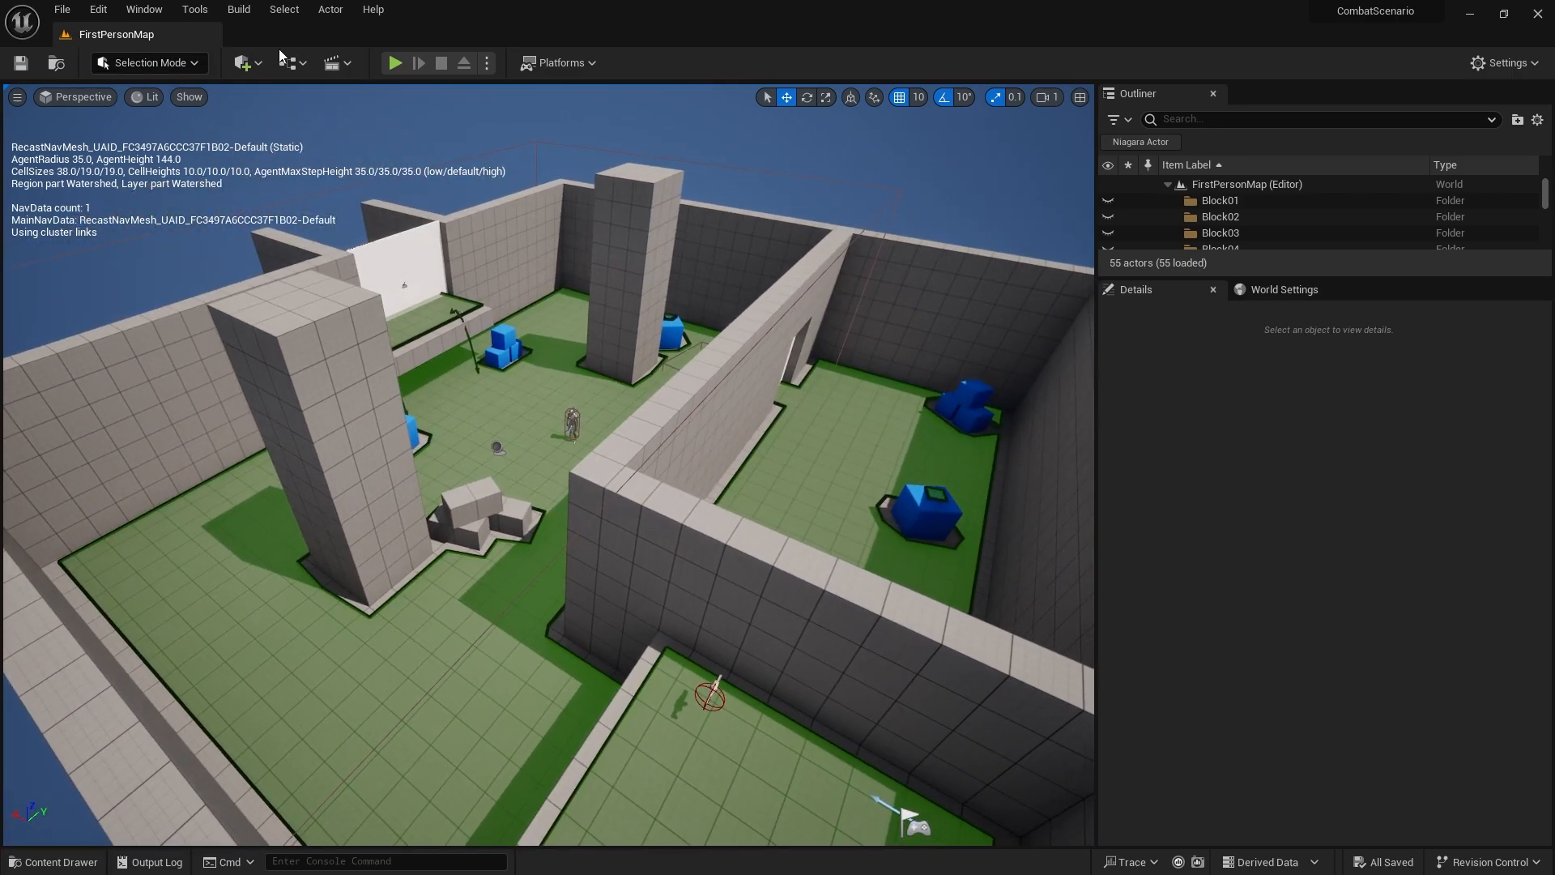
click(336, 64)
click(380, 105)
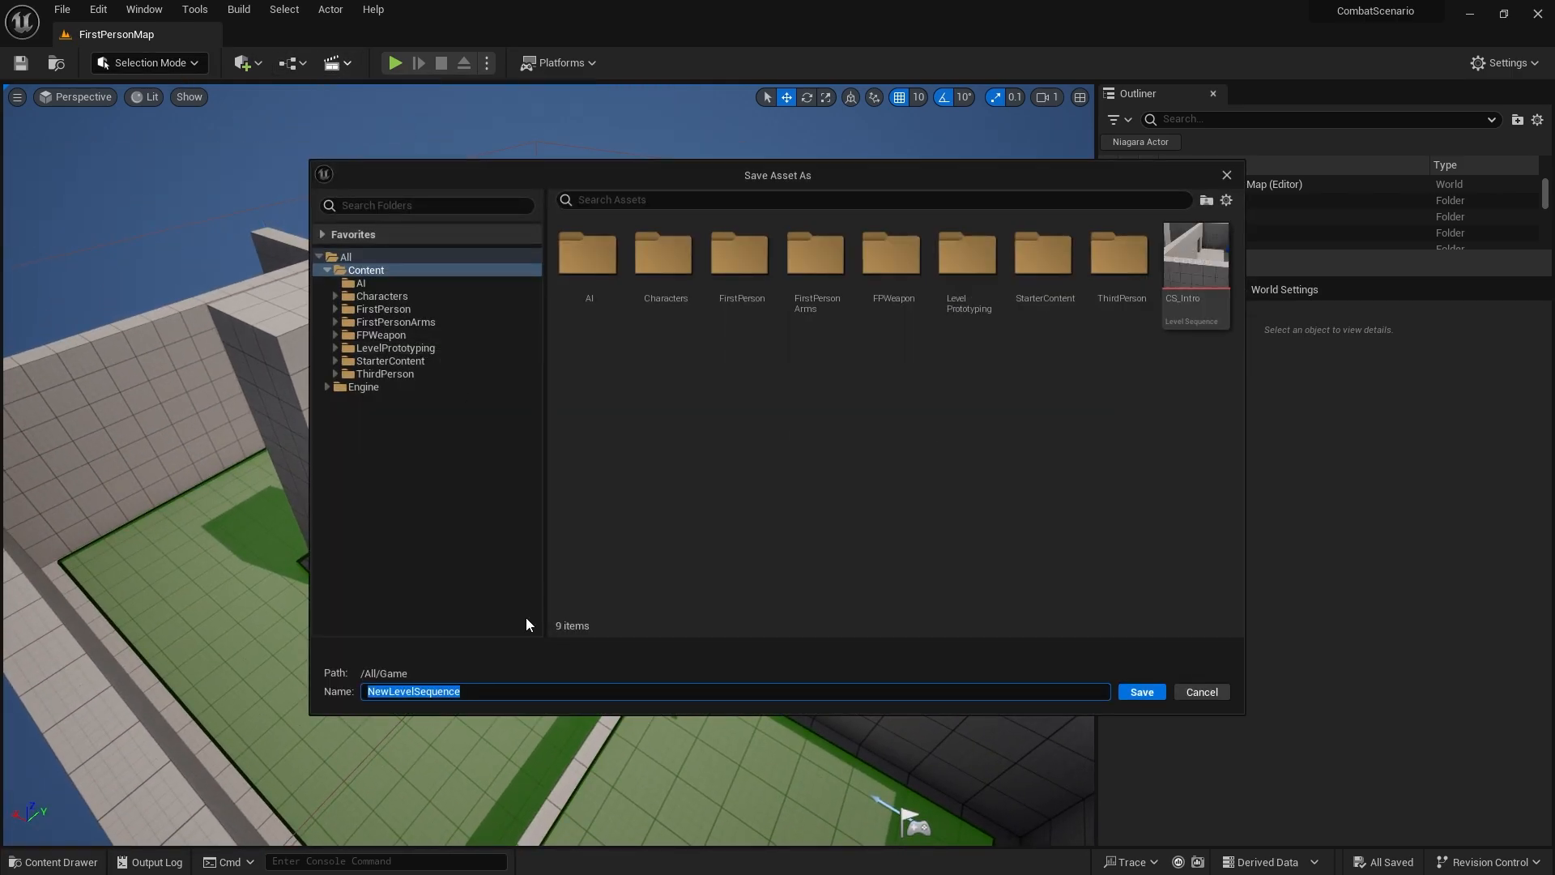
text(LS_HelicopterEntry)
click(1157, 692)
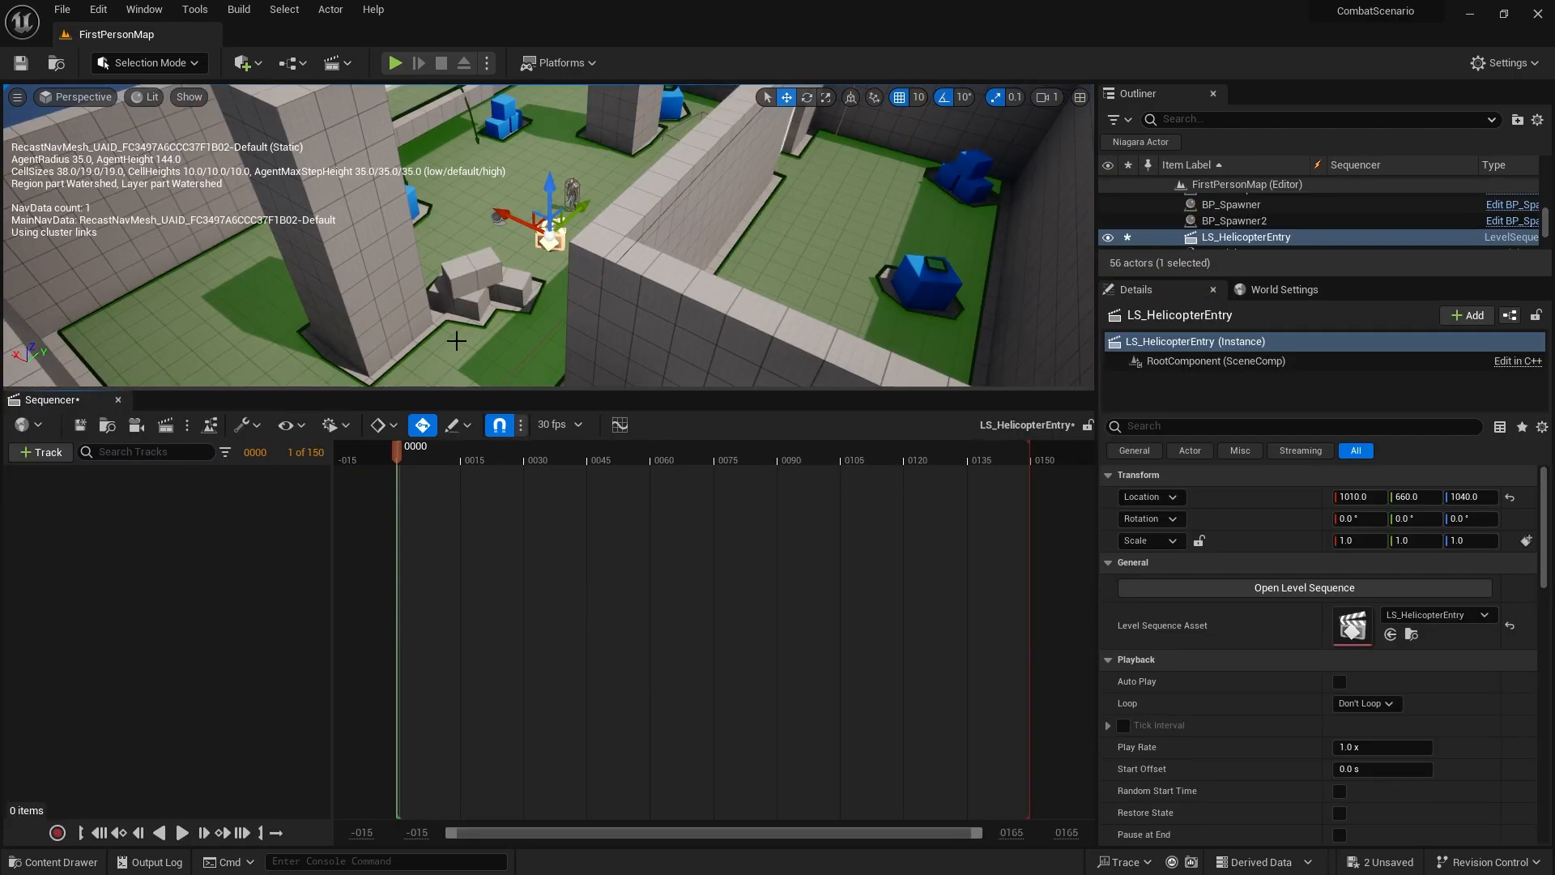
Step: Enlarge the viewport above the sequence editor and place a basic cube shape on the building's outer wall
right_drag(456, 341, 536, 272)
drag(347, 393, 346, 579)
right_drag(347, 486, 361, 491)
key(s)
click(257, 70)
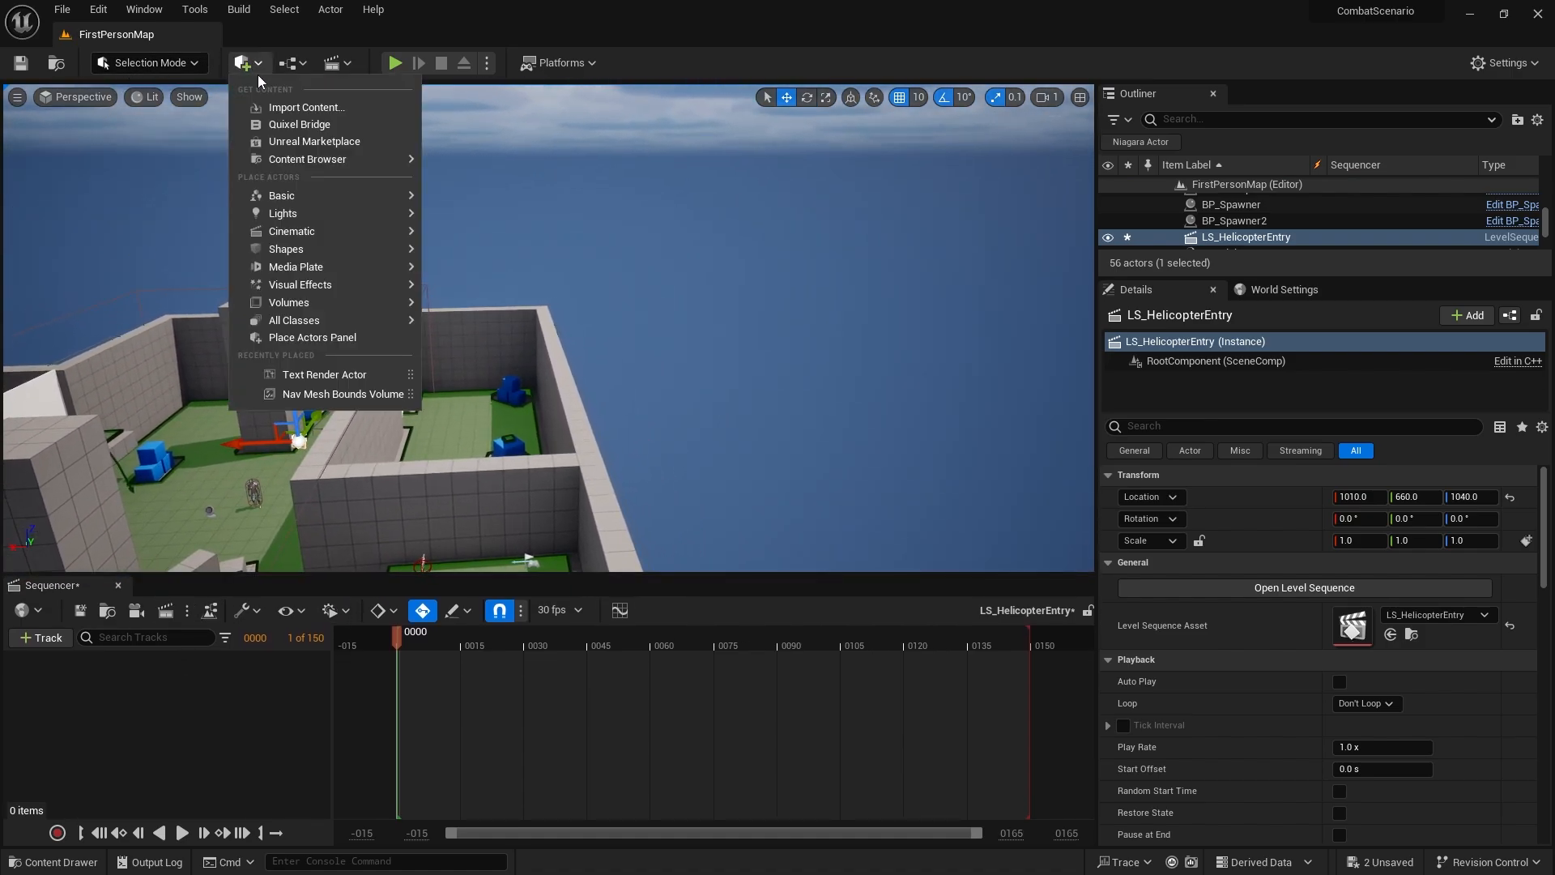
mouse_move(338, 245)
drag(476, 256, 587, 442)
key(w)
right_drag(585, 415, 611, 420)
key(a)
Step: Scale the cube into a long block of about 8.5 × 4.4 × 3.9
key(r)
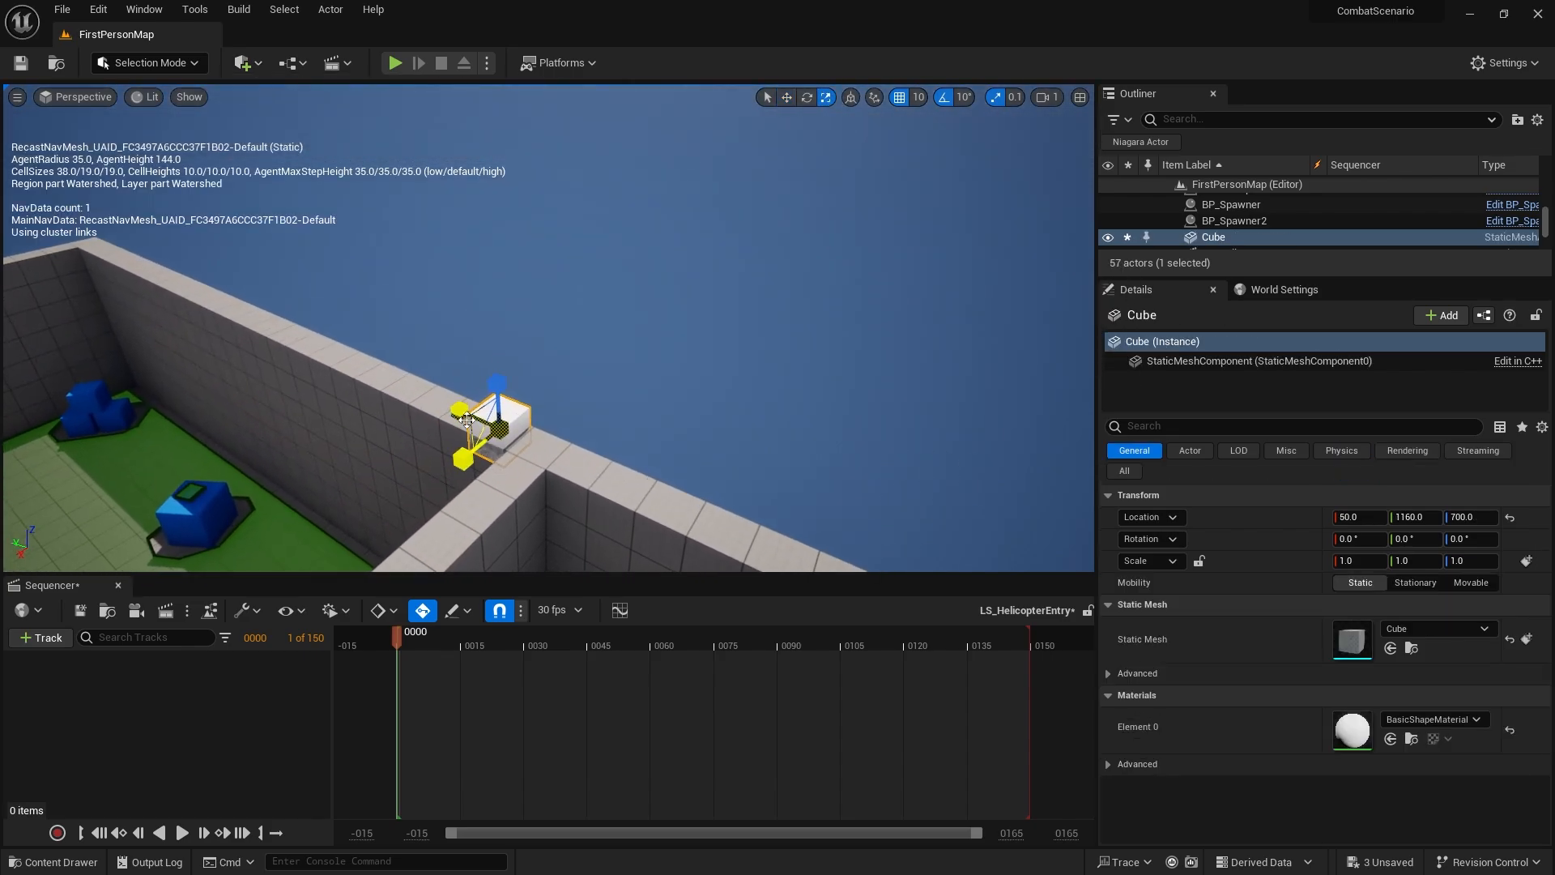
drag(467, 418, 615, 498)
drag(615, 383, 621, 378)
right_drag(621, 378, 535, 376)
key(d)
drag(549, 356, 550, 289)
key(s)
right_drag(587, 415, 486, 411)
Step: Move the block into the air well outside the building, to about X -2530, Y -1000, Z 1250
key(w)
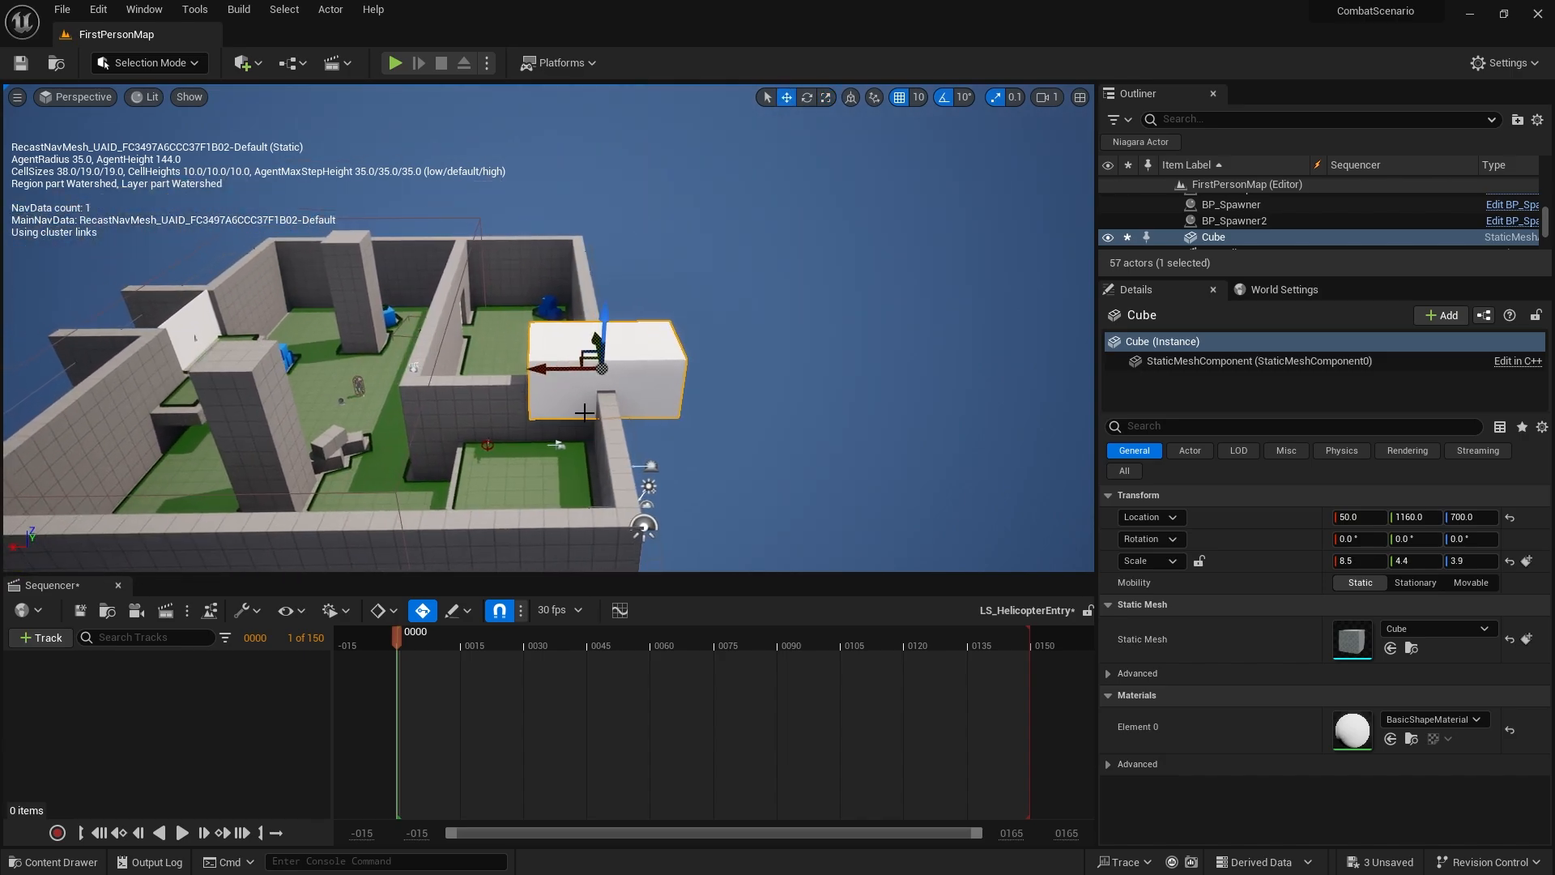
drag(602, 341, 984, 193)
right_drag(984, 193, 1061, 199)
key(s)
drag(764, 223, 854, 280)
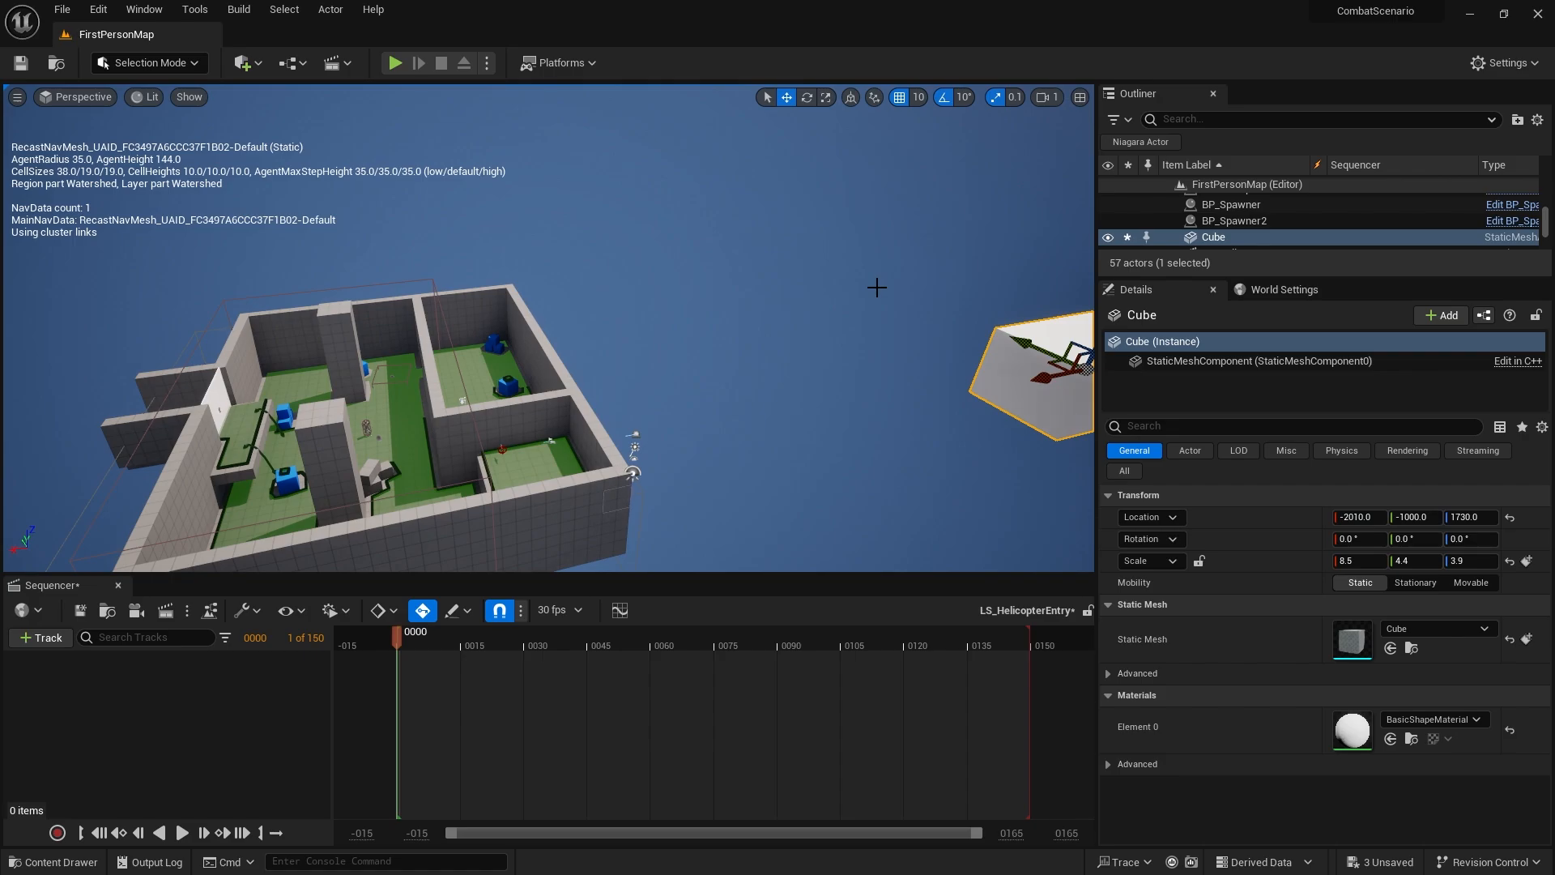
right_drag(906, 354, 963, 357)
drag(871, 326, 908, 308)
right_drag(961, 238, 974, 239)
right_drag(594, 240, 640, 260)
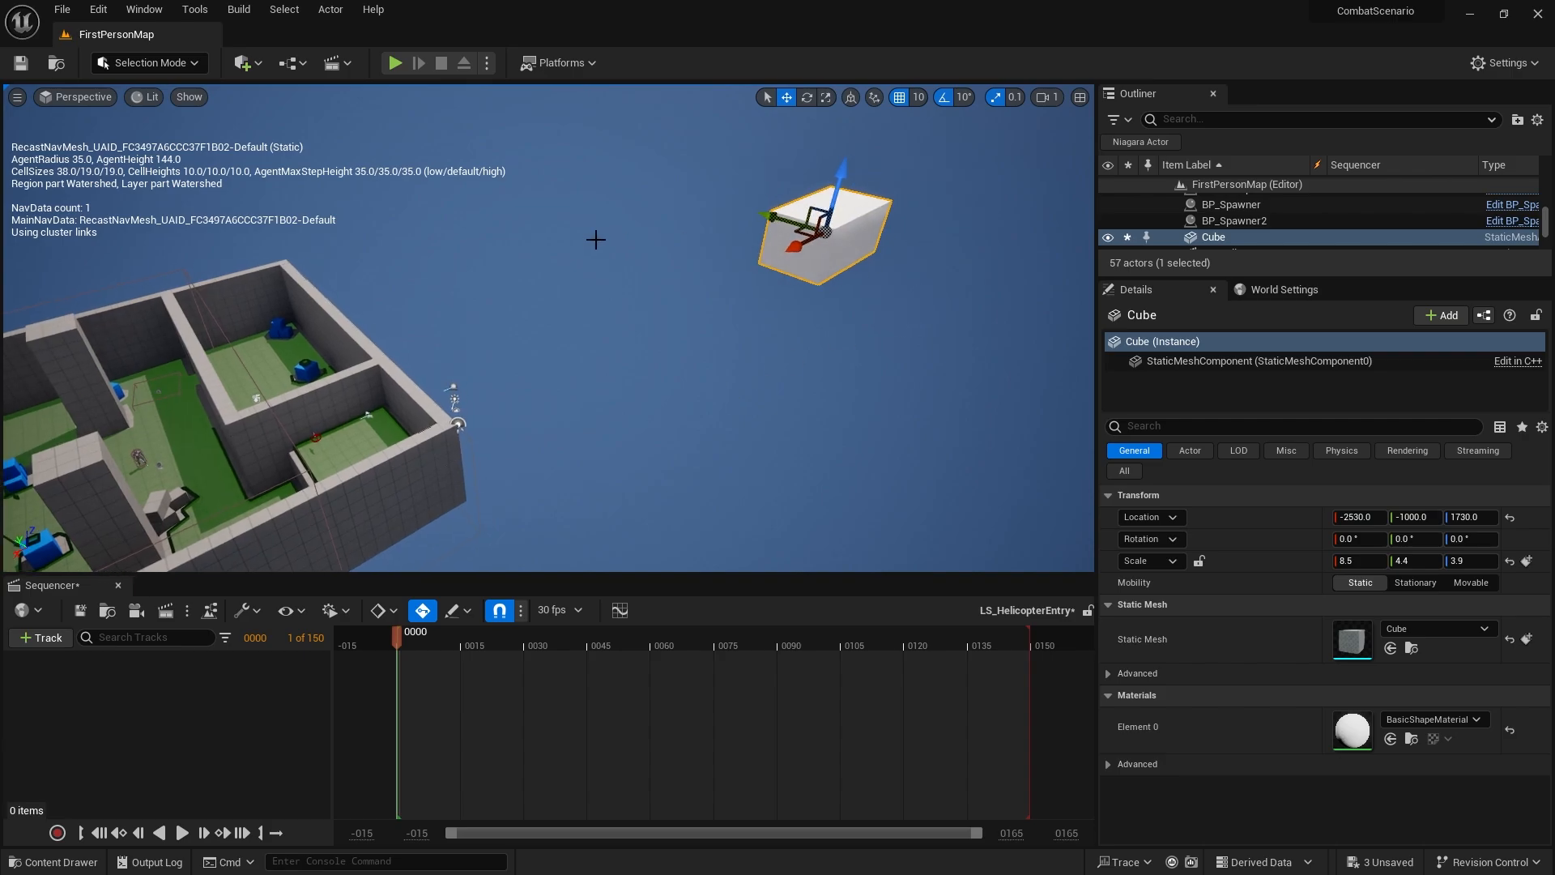
right_drag(663, 399, 617, 387)
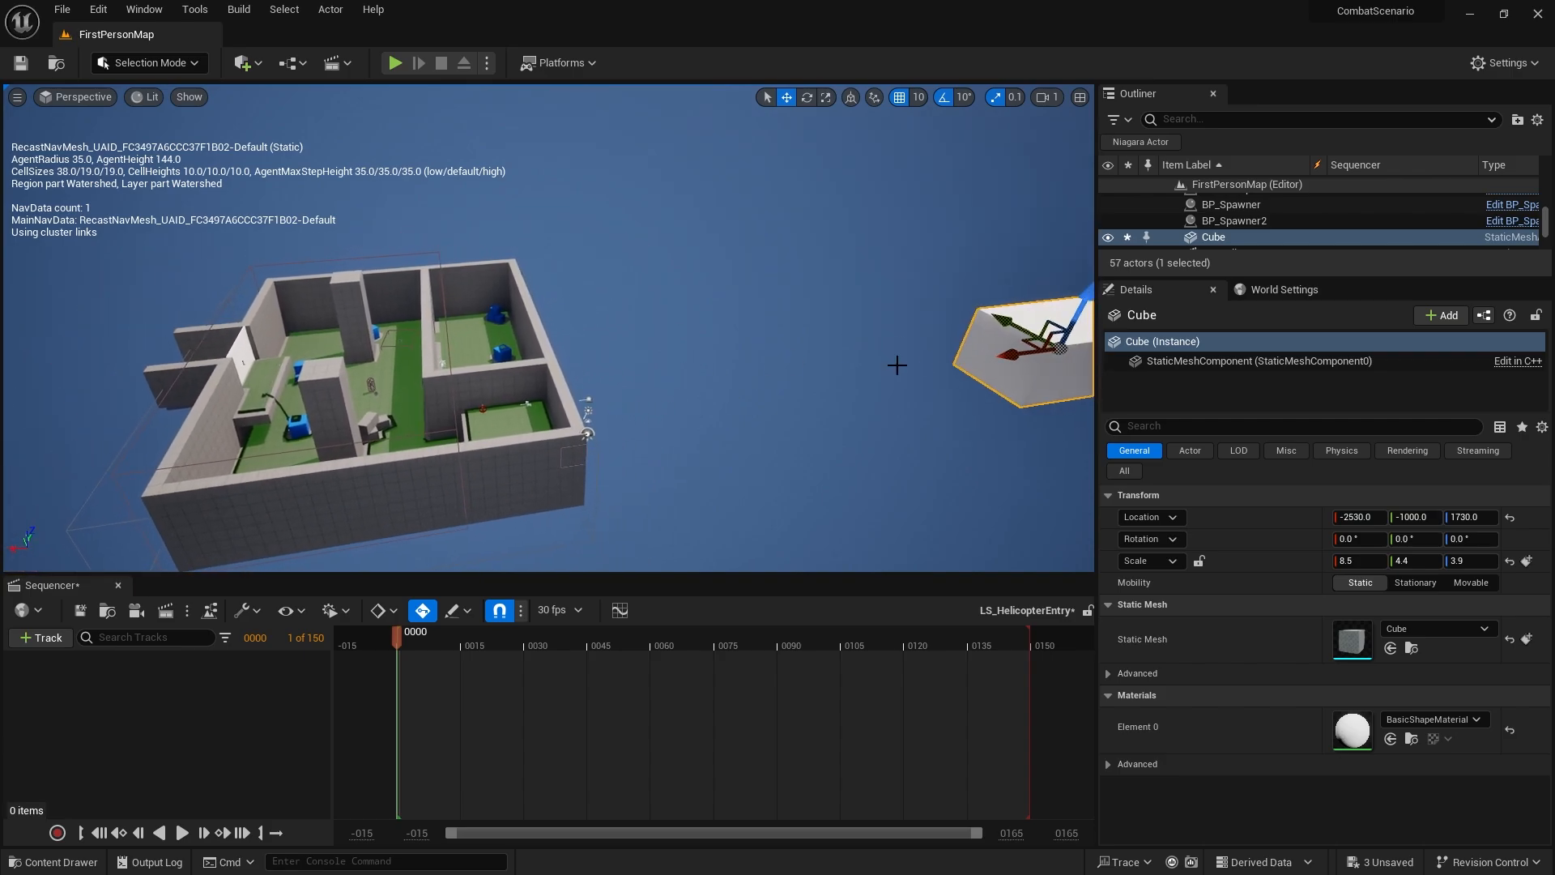
drag(1084, 291, 1067, 358)
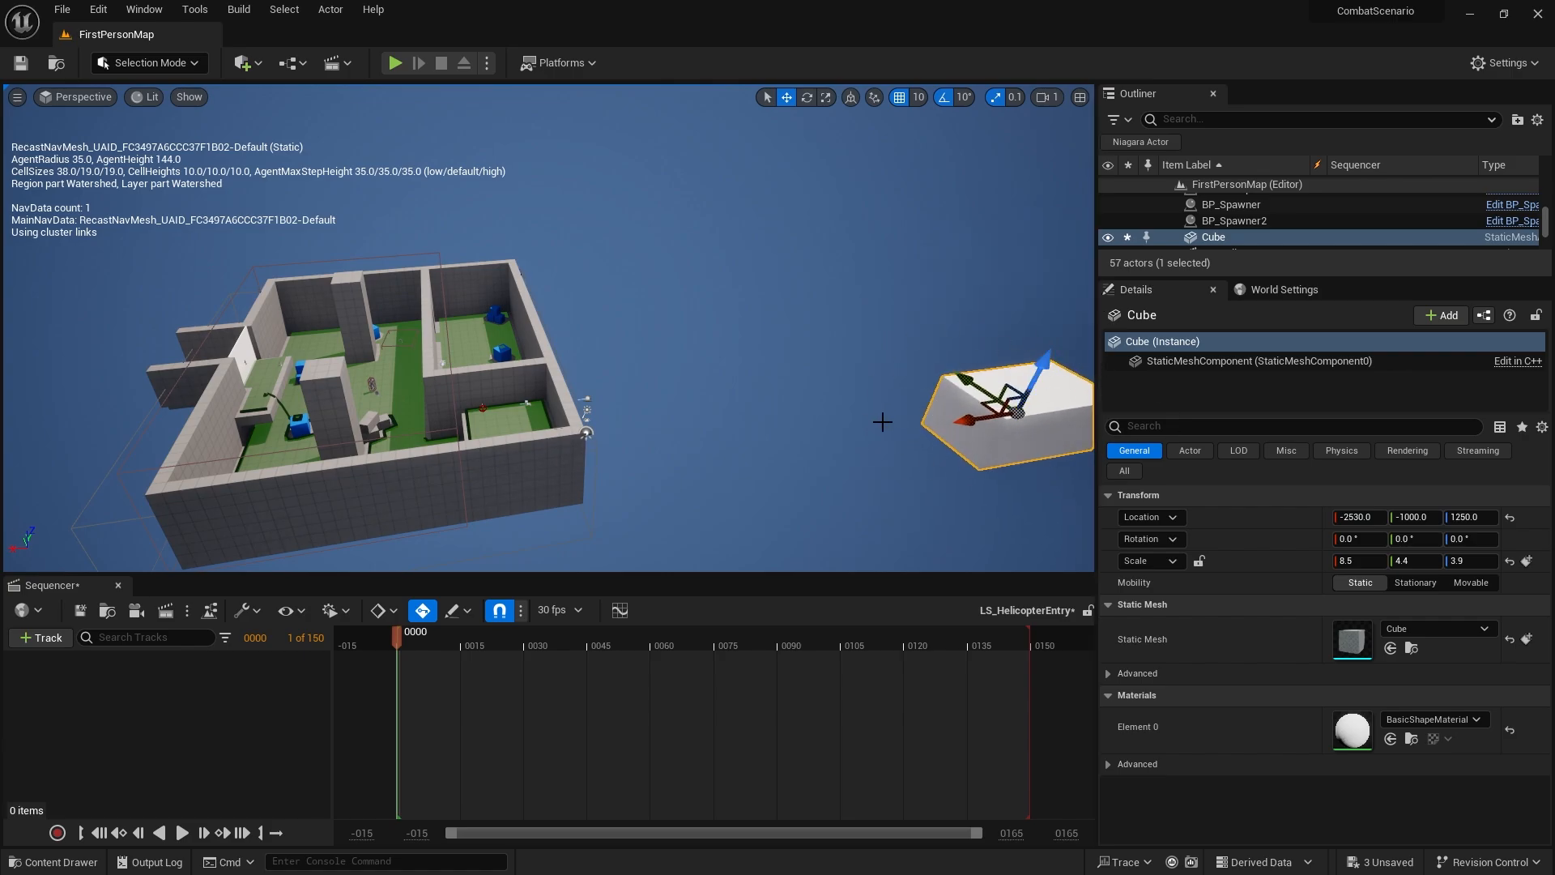
right_drag(1019, 491, 781, 348)
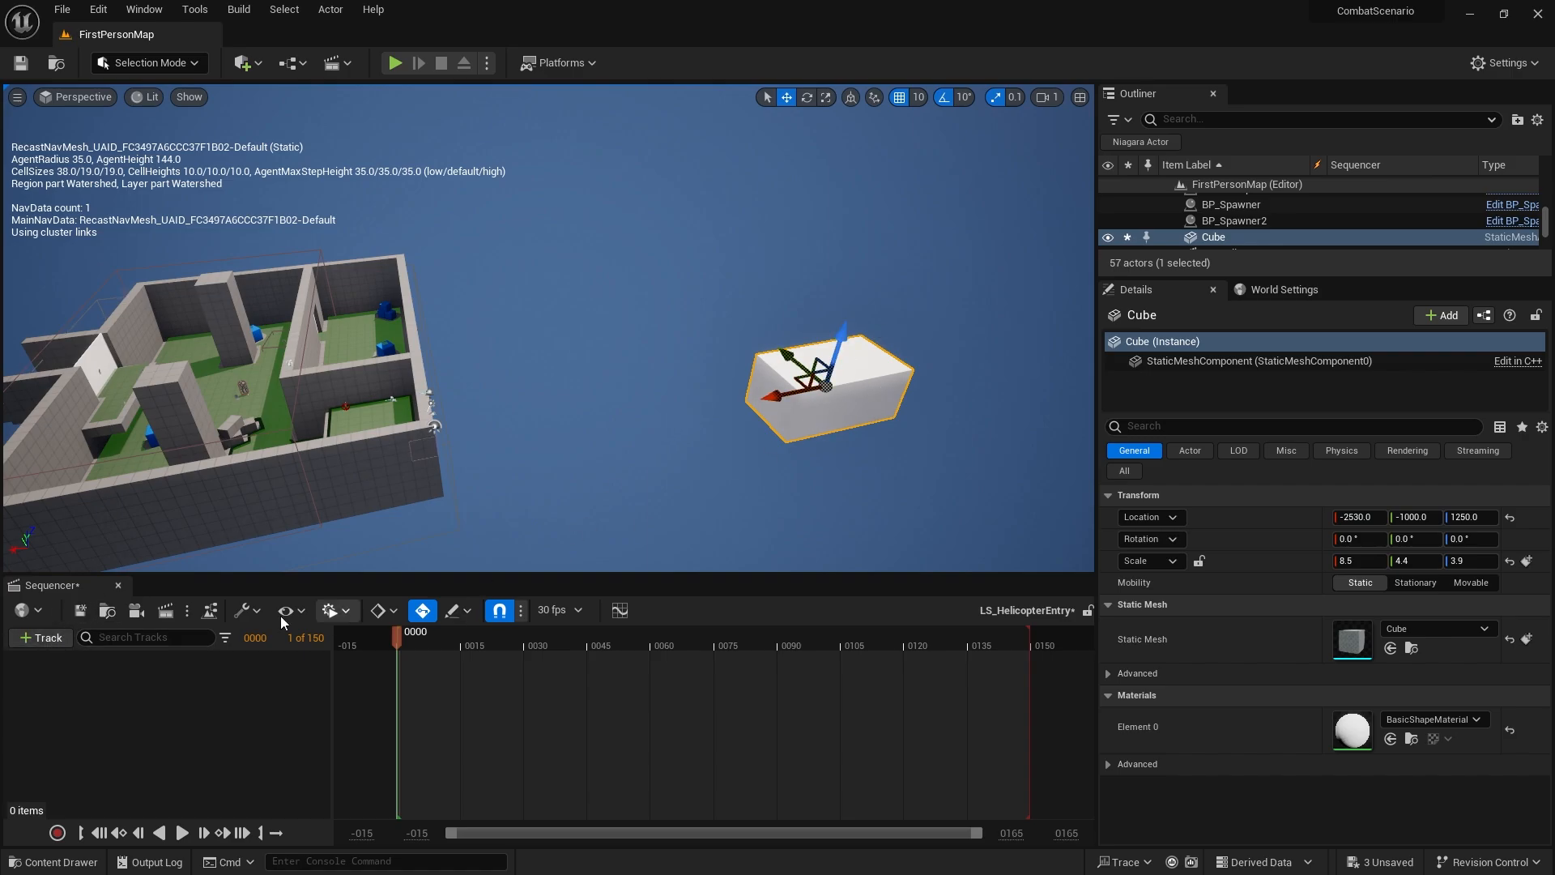
Step: Add the cube actor to the LS_HelicopterEntry sequence
click(32, 640)
mouse_move(106, 373)
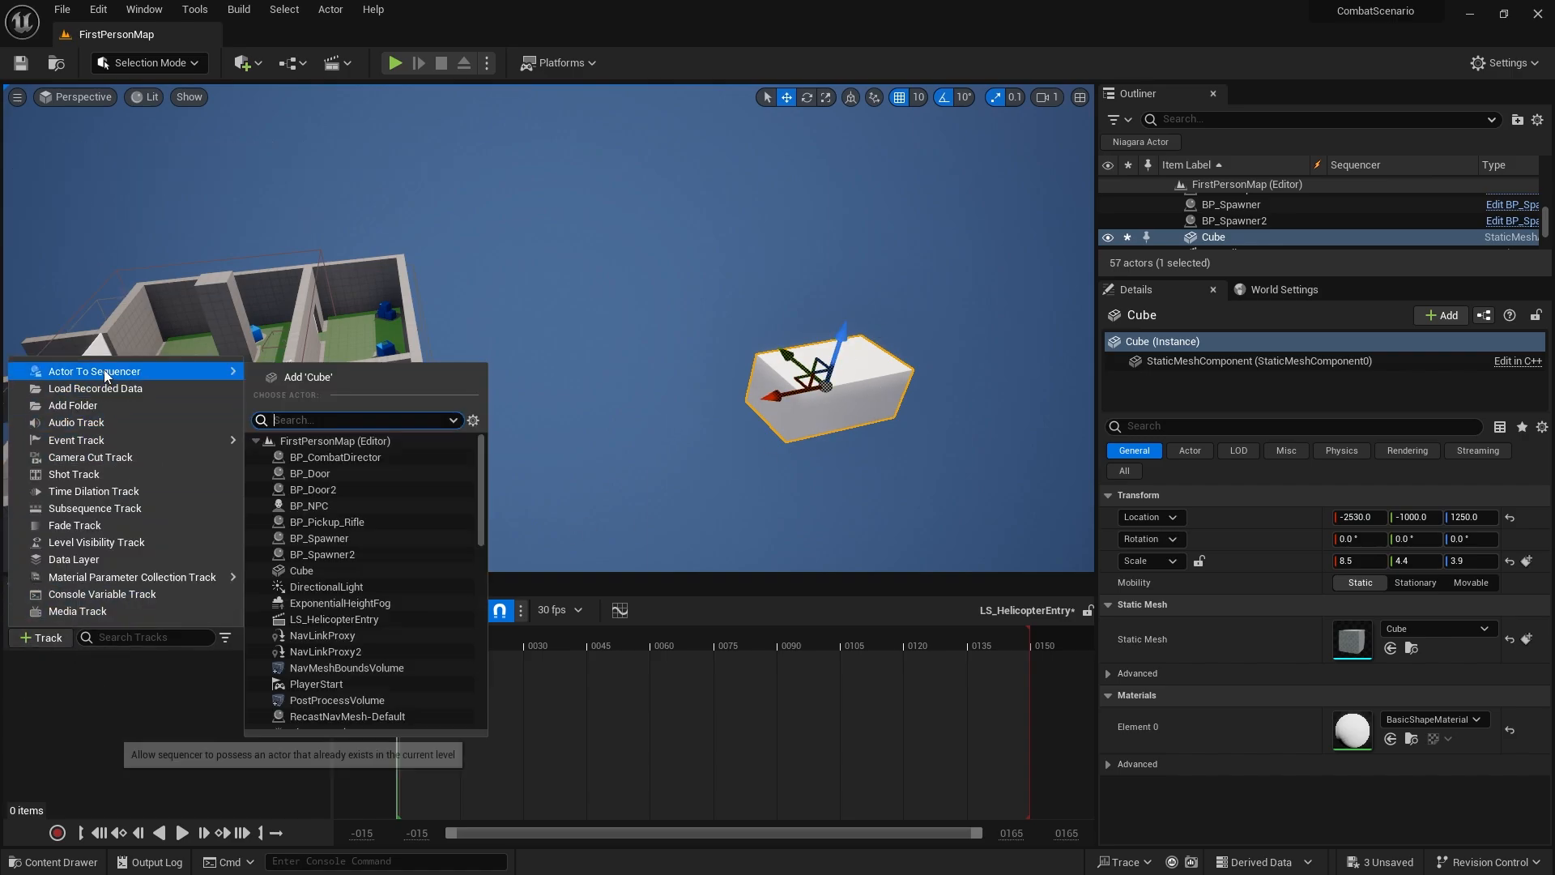
click(358, 376)
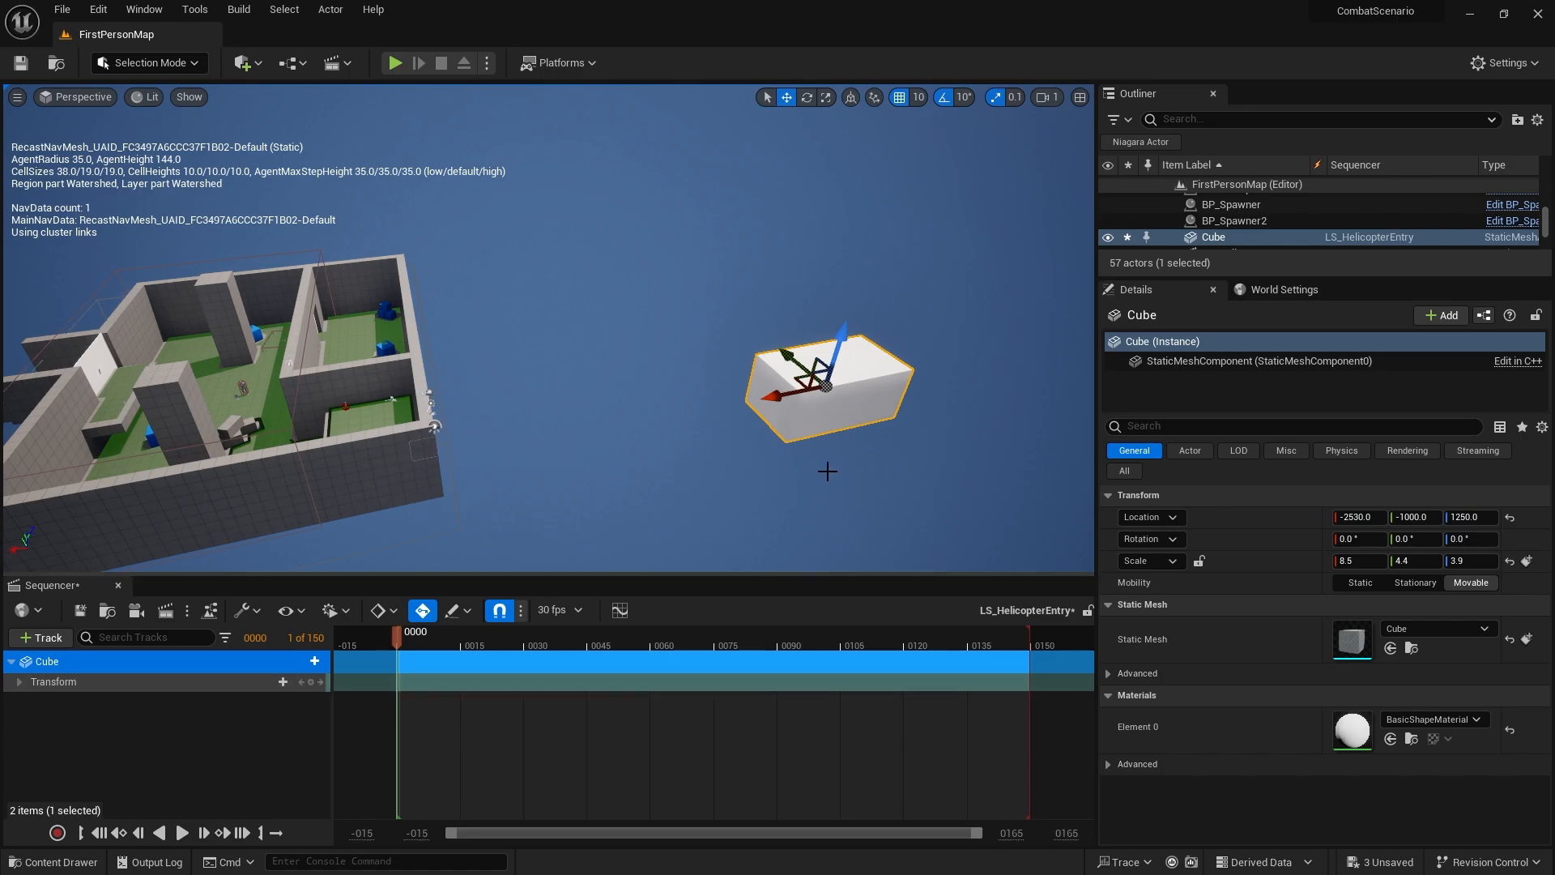
Step: Move the cube to about Y 1840 and key its transform at frame 0
drag(783, 354, 564, 233)
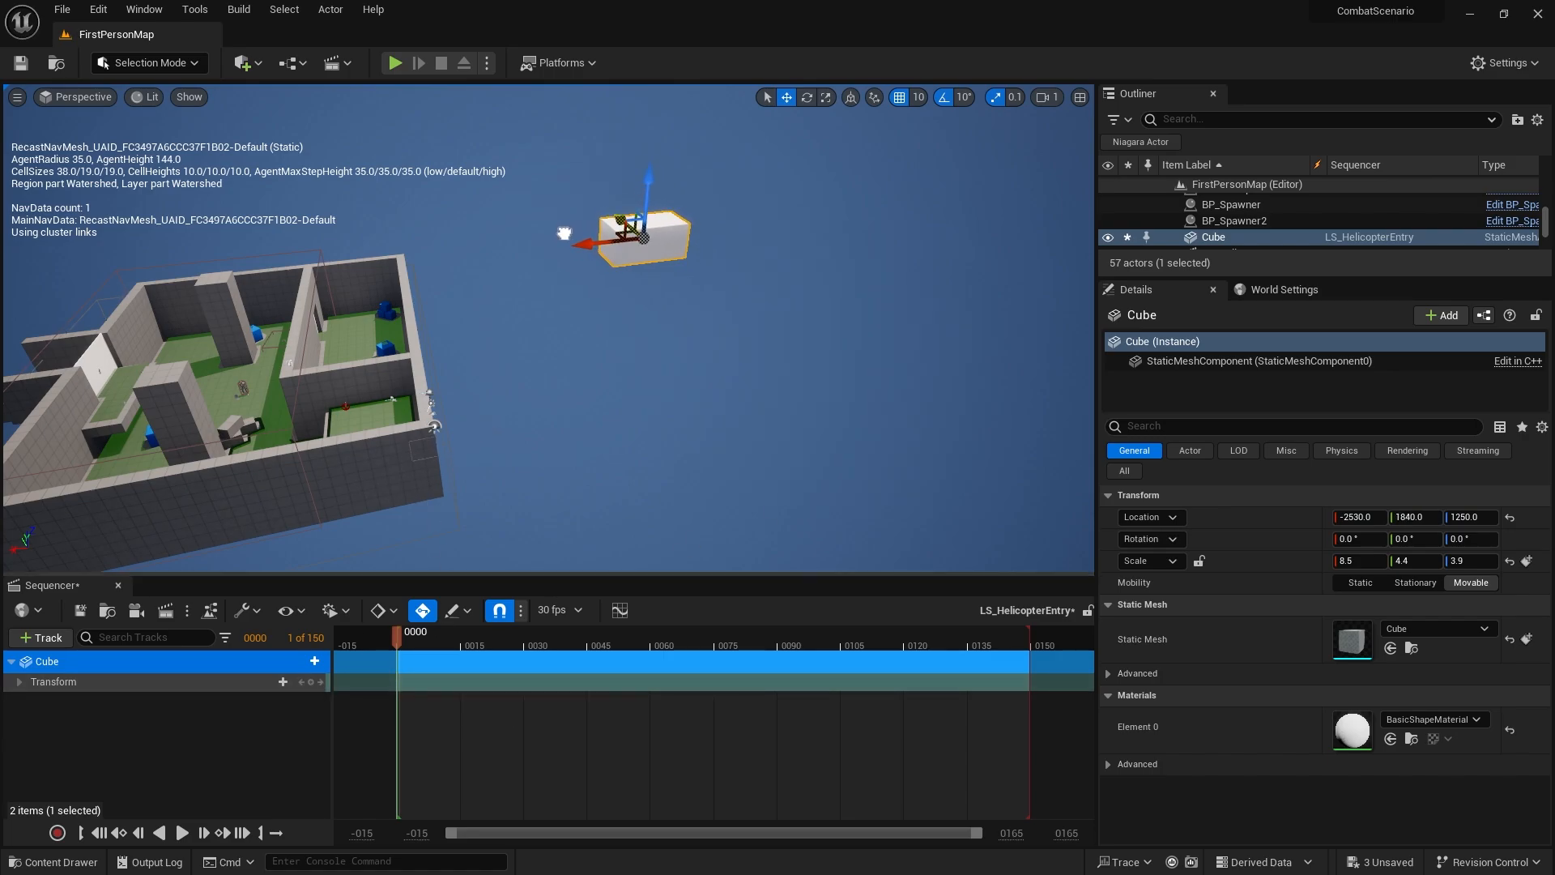
click(312, 682)
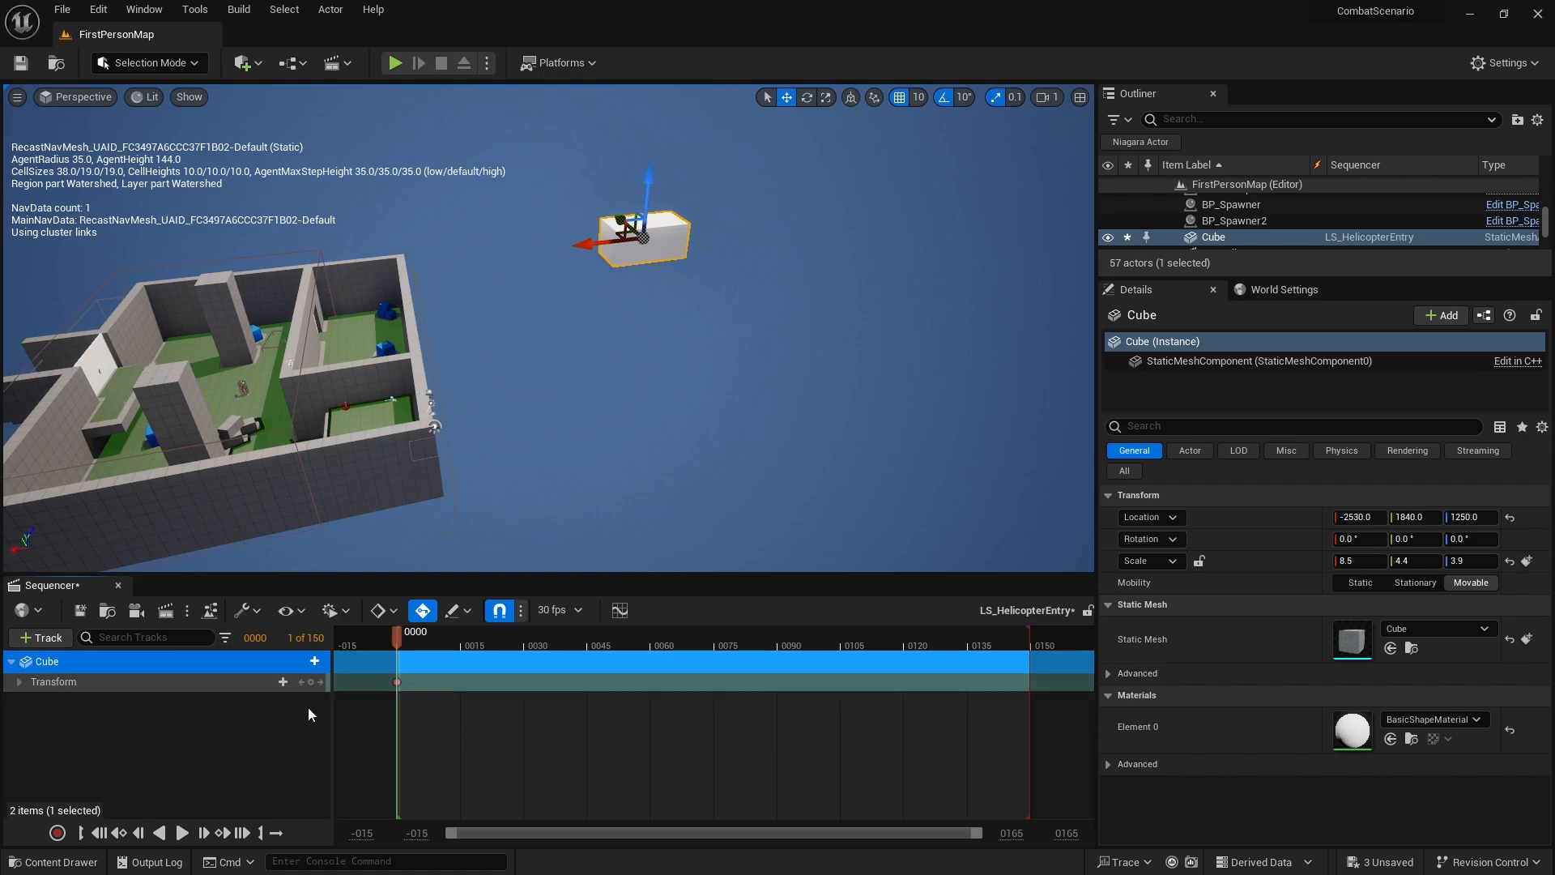
click(159, 682)
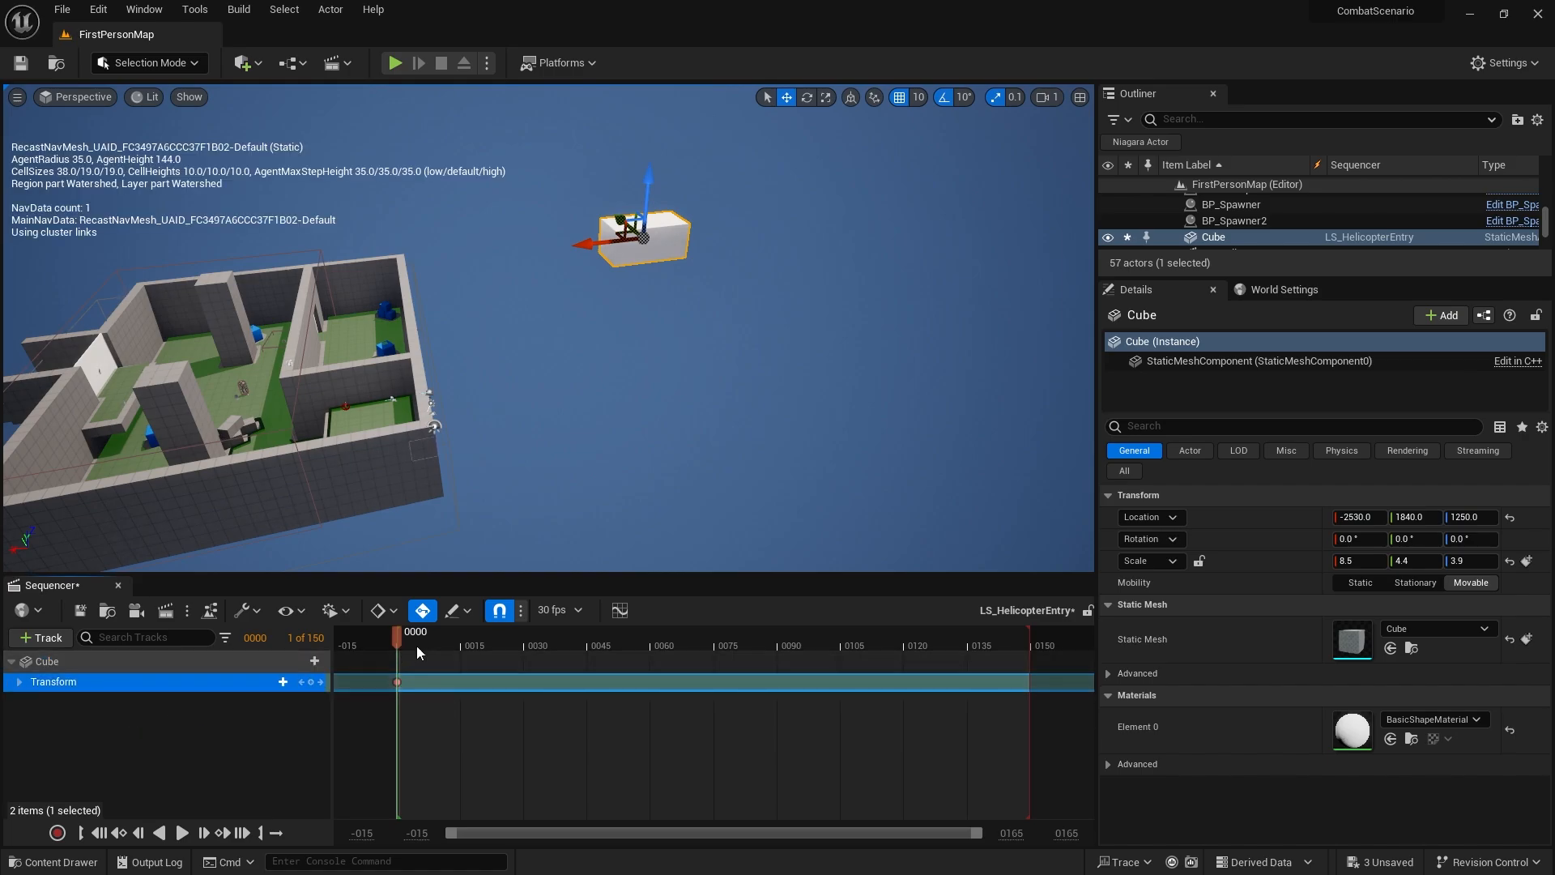
Step: Widen the timeline's range to frame 486 and extend the sequence's playback length to about 472 frames
drag(426, 639, 823, 660)
drag(1067, 833, 1118, 833)
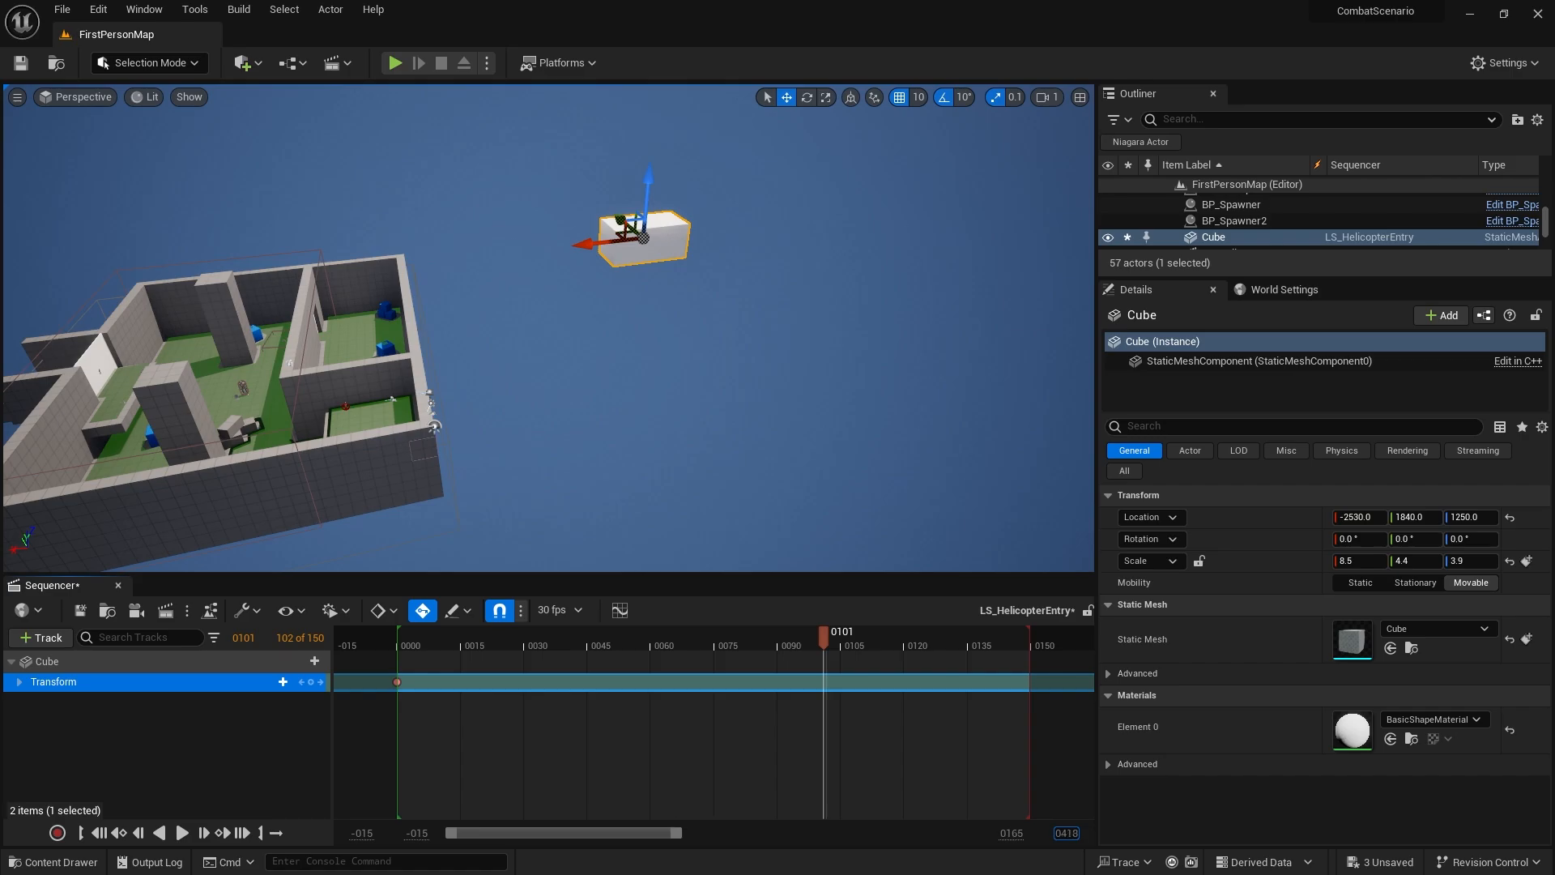
drag(536, 638, 503, 635)
drag(652, 833, 981, 835)
drag(578, 642, 1071, 641)
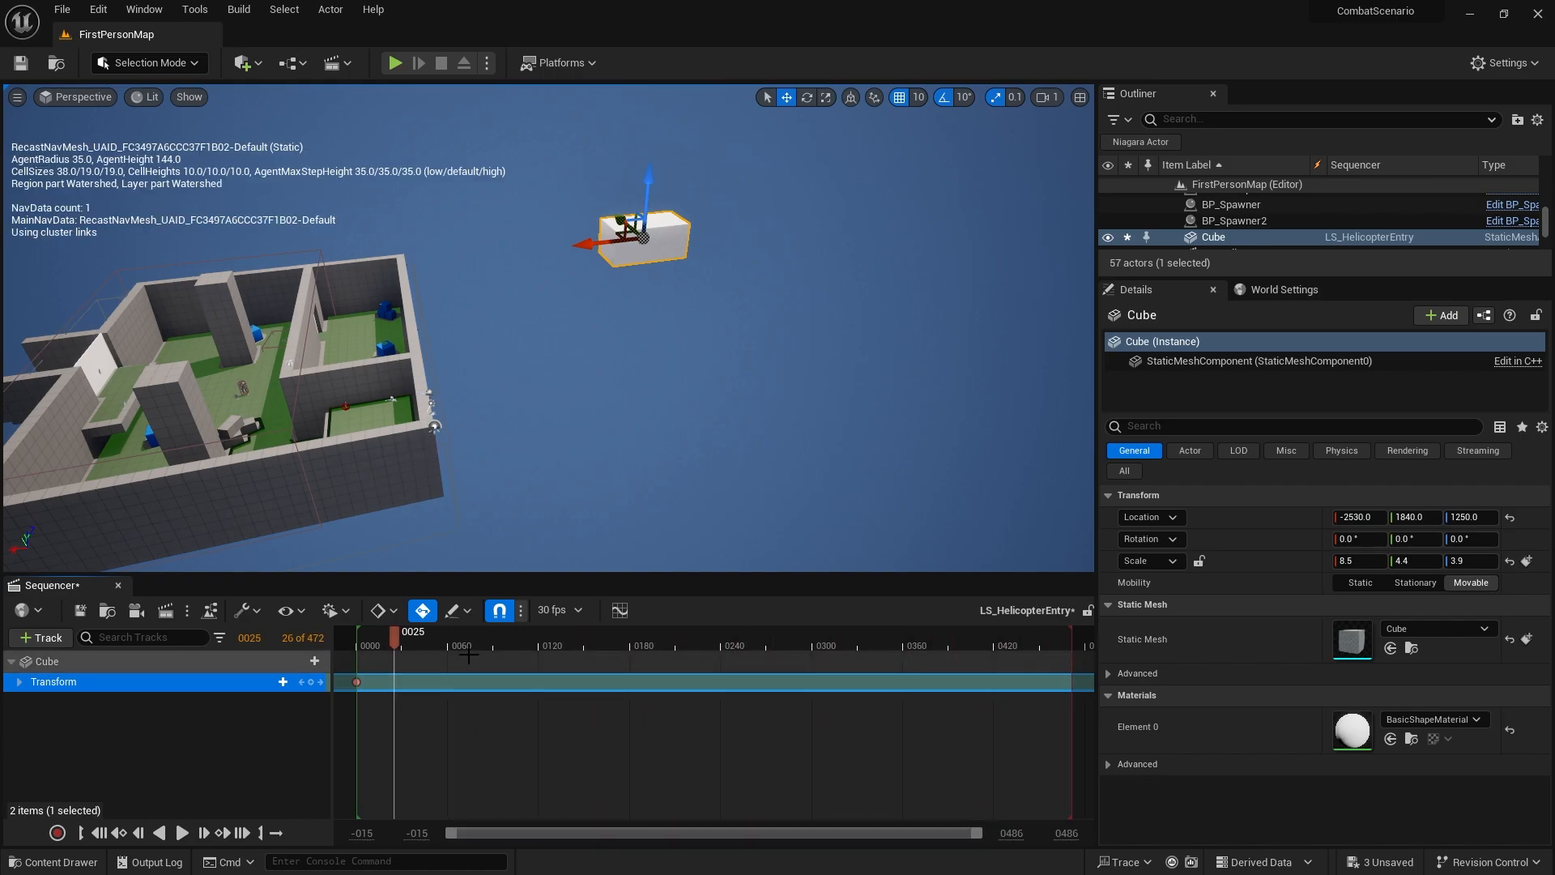
Step: At frame 172, key the cube above the building at about X 1950
drag(384, 640, 677, 663)
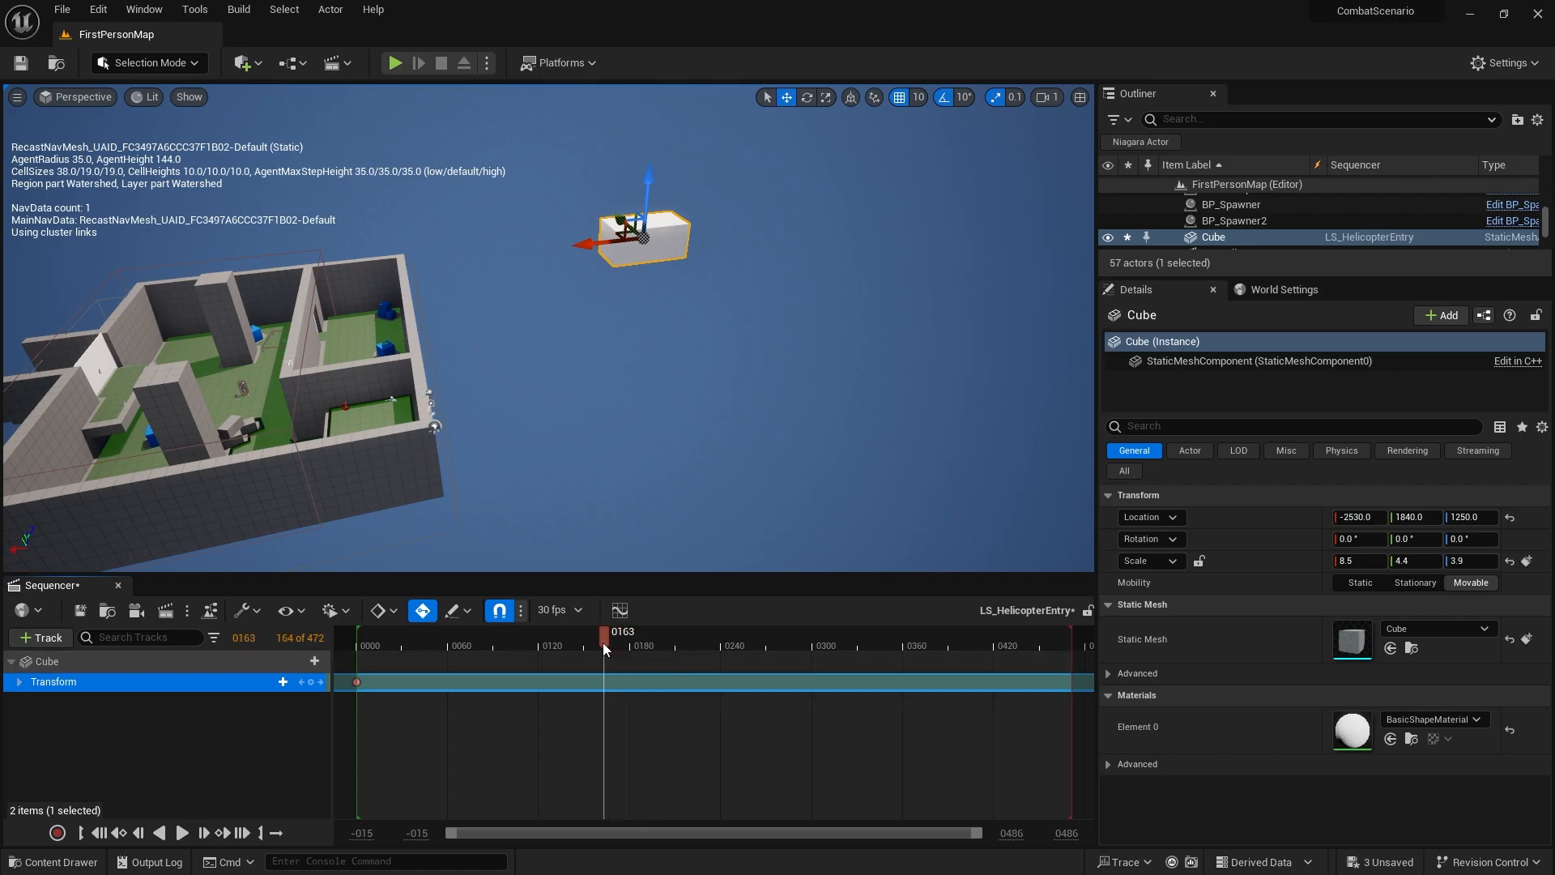
drag(602, 643, 618, 644)
right_drag(535, 545, 482, 541)
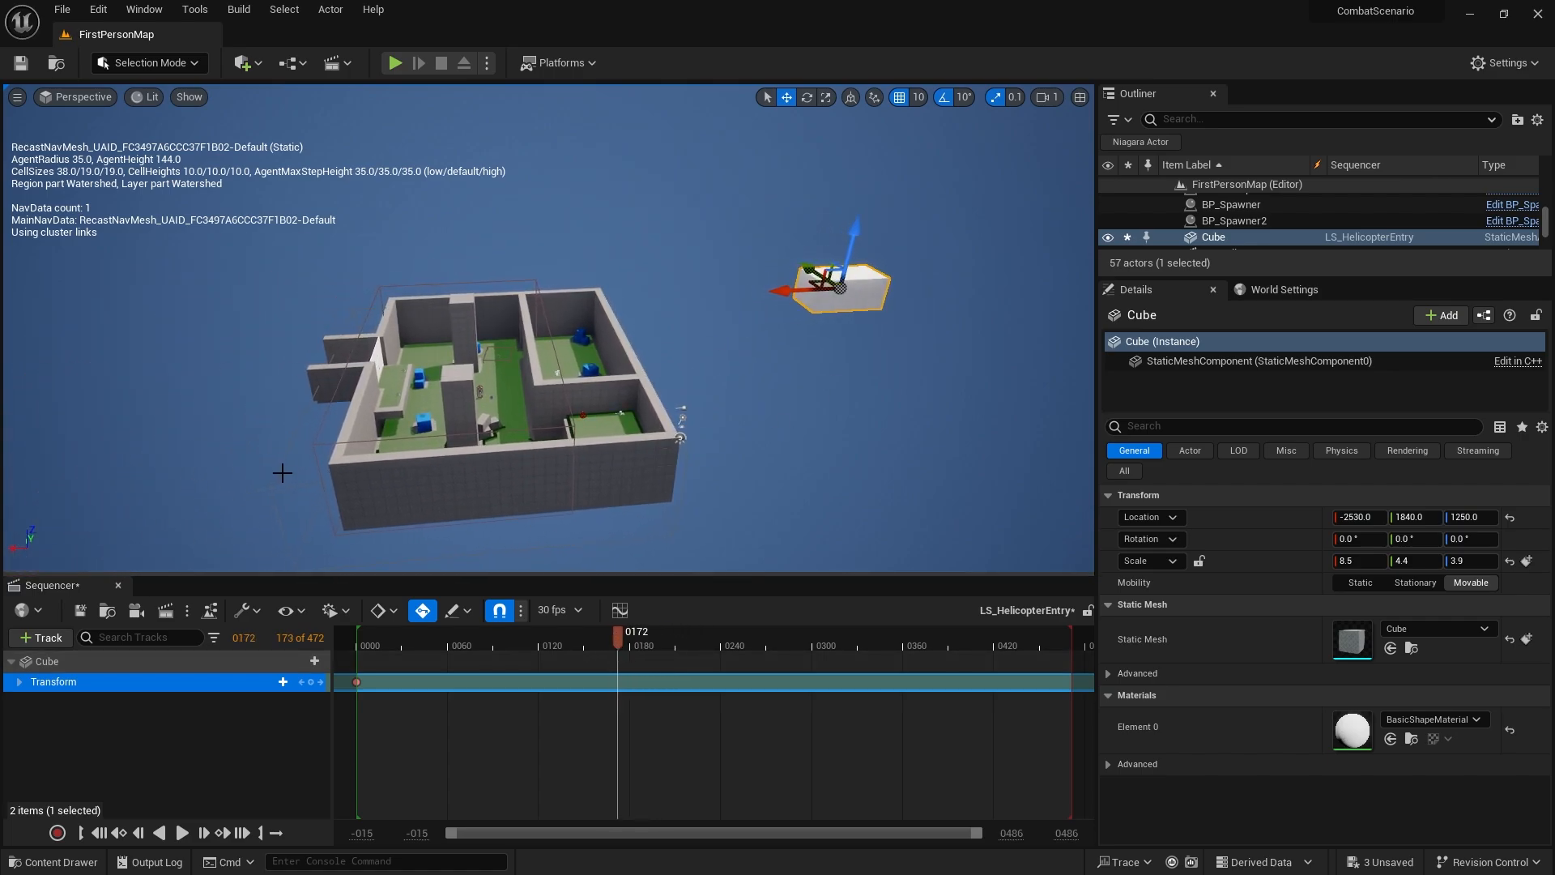
drag(792, 293, 380, 530)
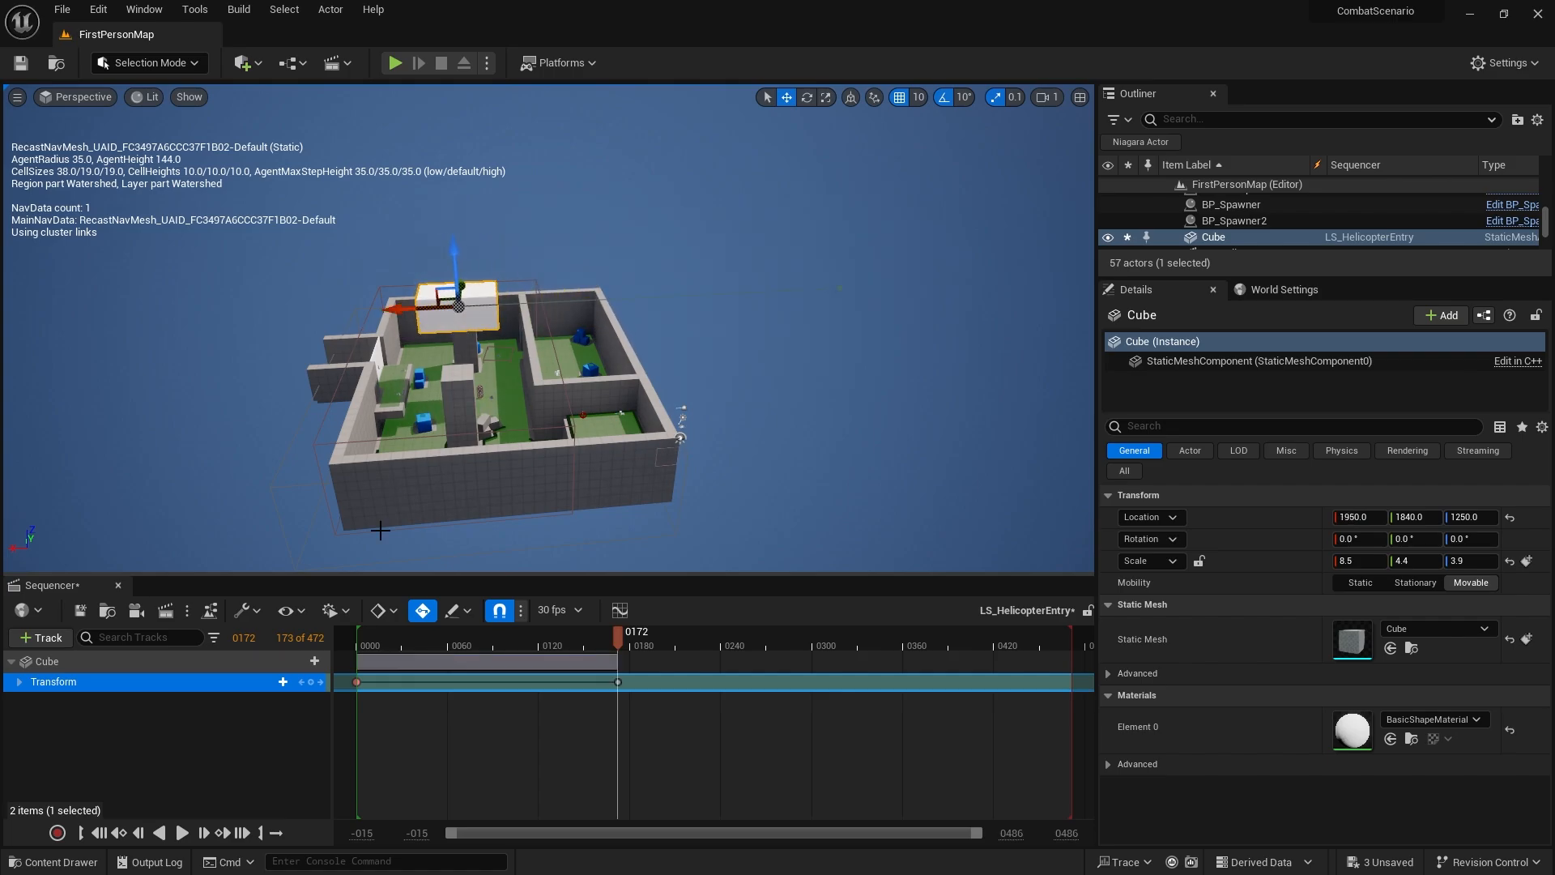
click(423, 612)
Step: Shift the cube sideways at frame 172 to about Y 2170
right_drag(511, 450, 676, 463)
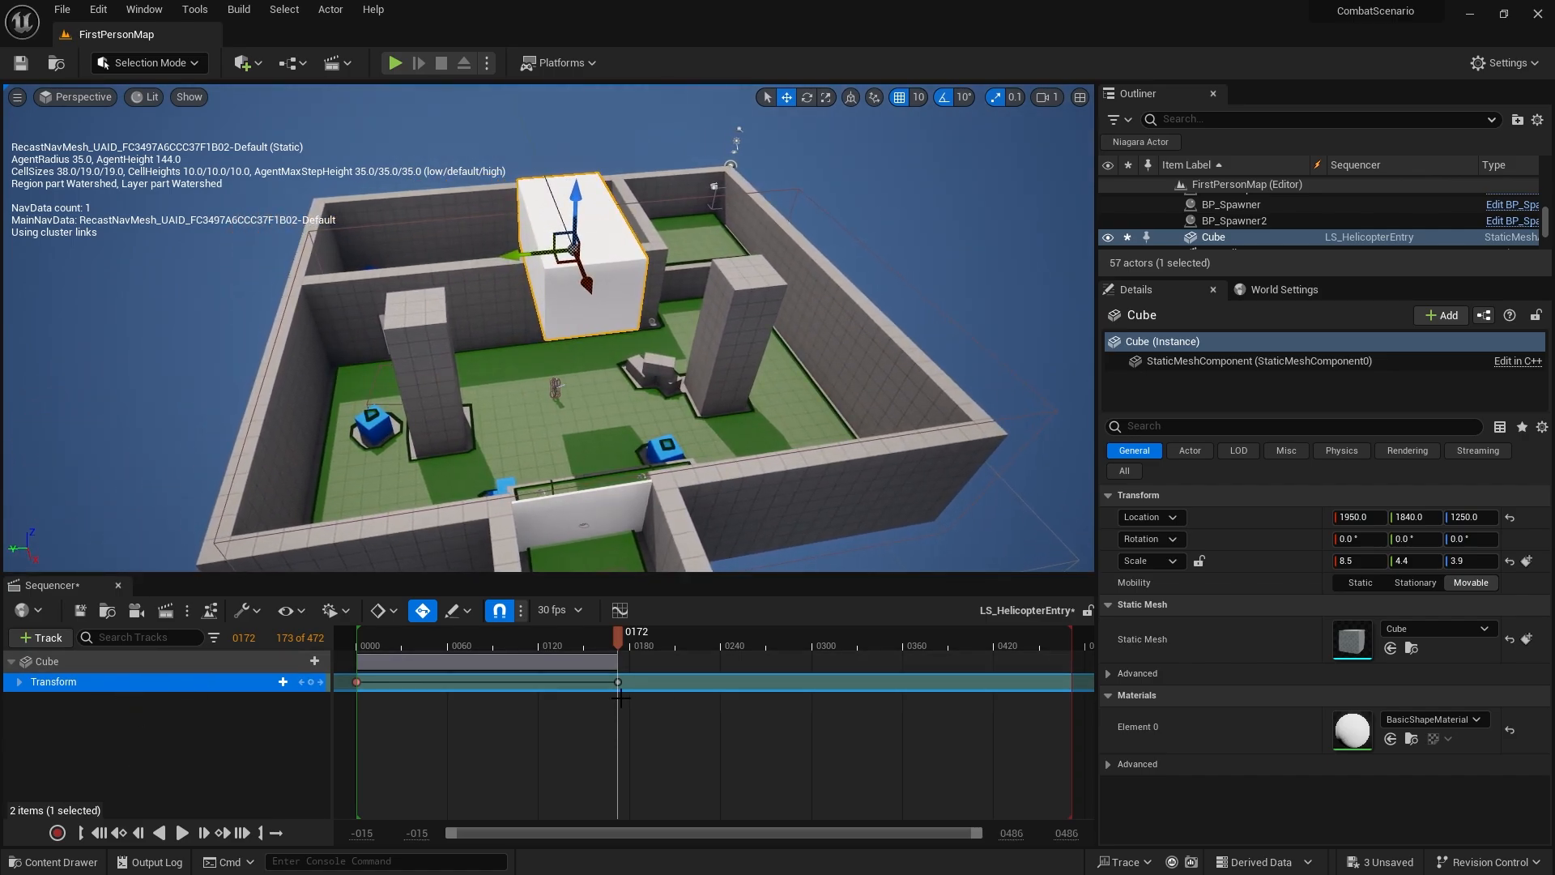
right_drag(554, 344, 522, 328)
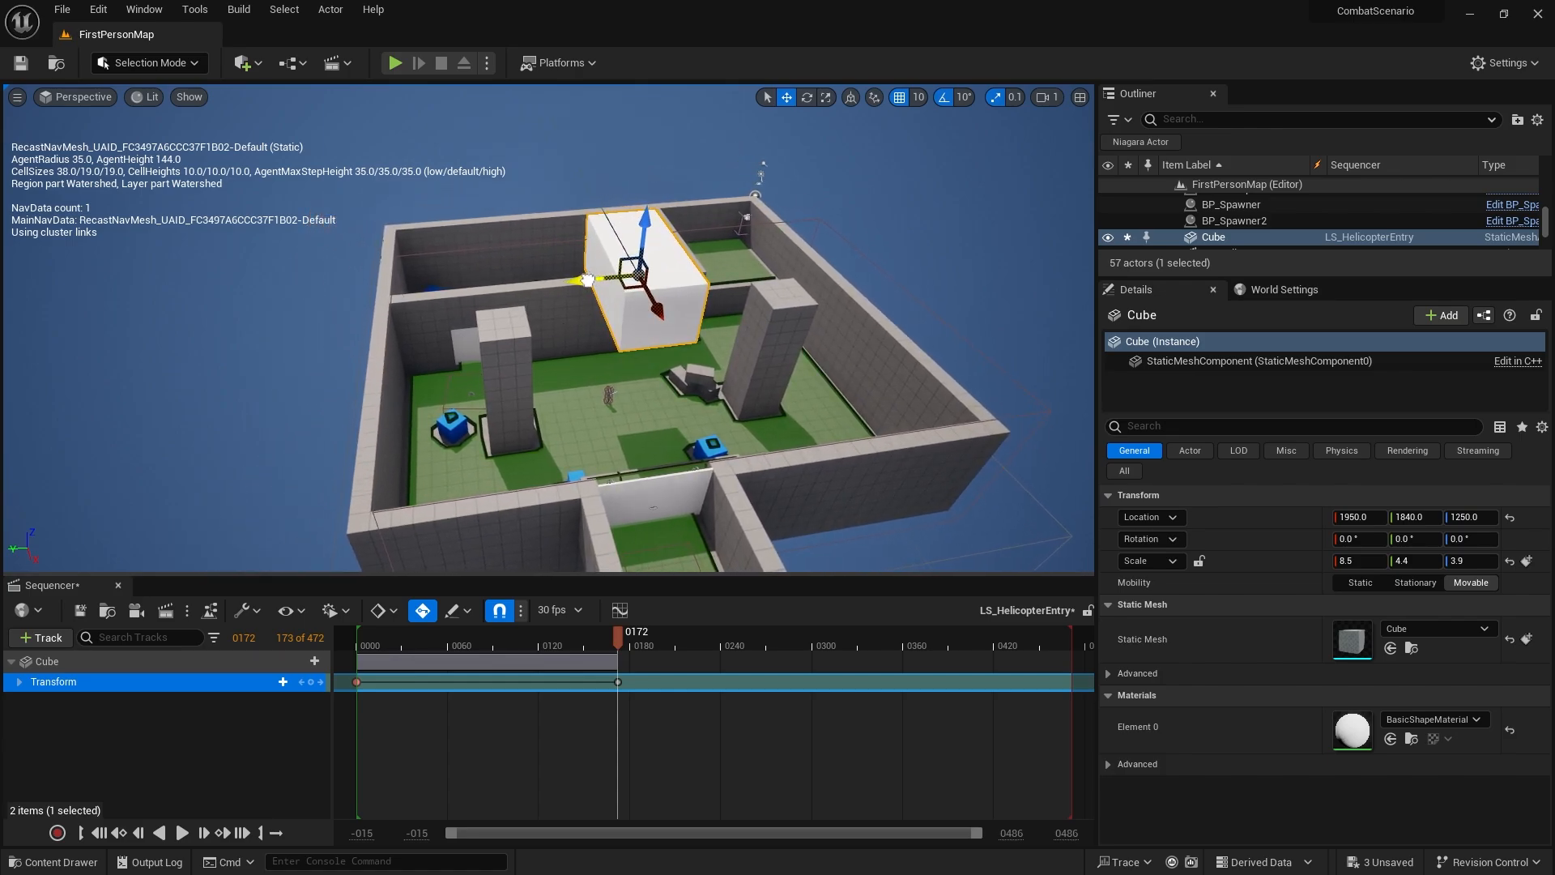
drag(588, 280, 532, 285)
right_drag(593, 345, 441, 343)
Step: Play the sequence from near its start, stop at frame 306, and key the cube's transform there
drag(617, 636, 361, 644)
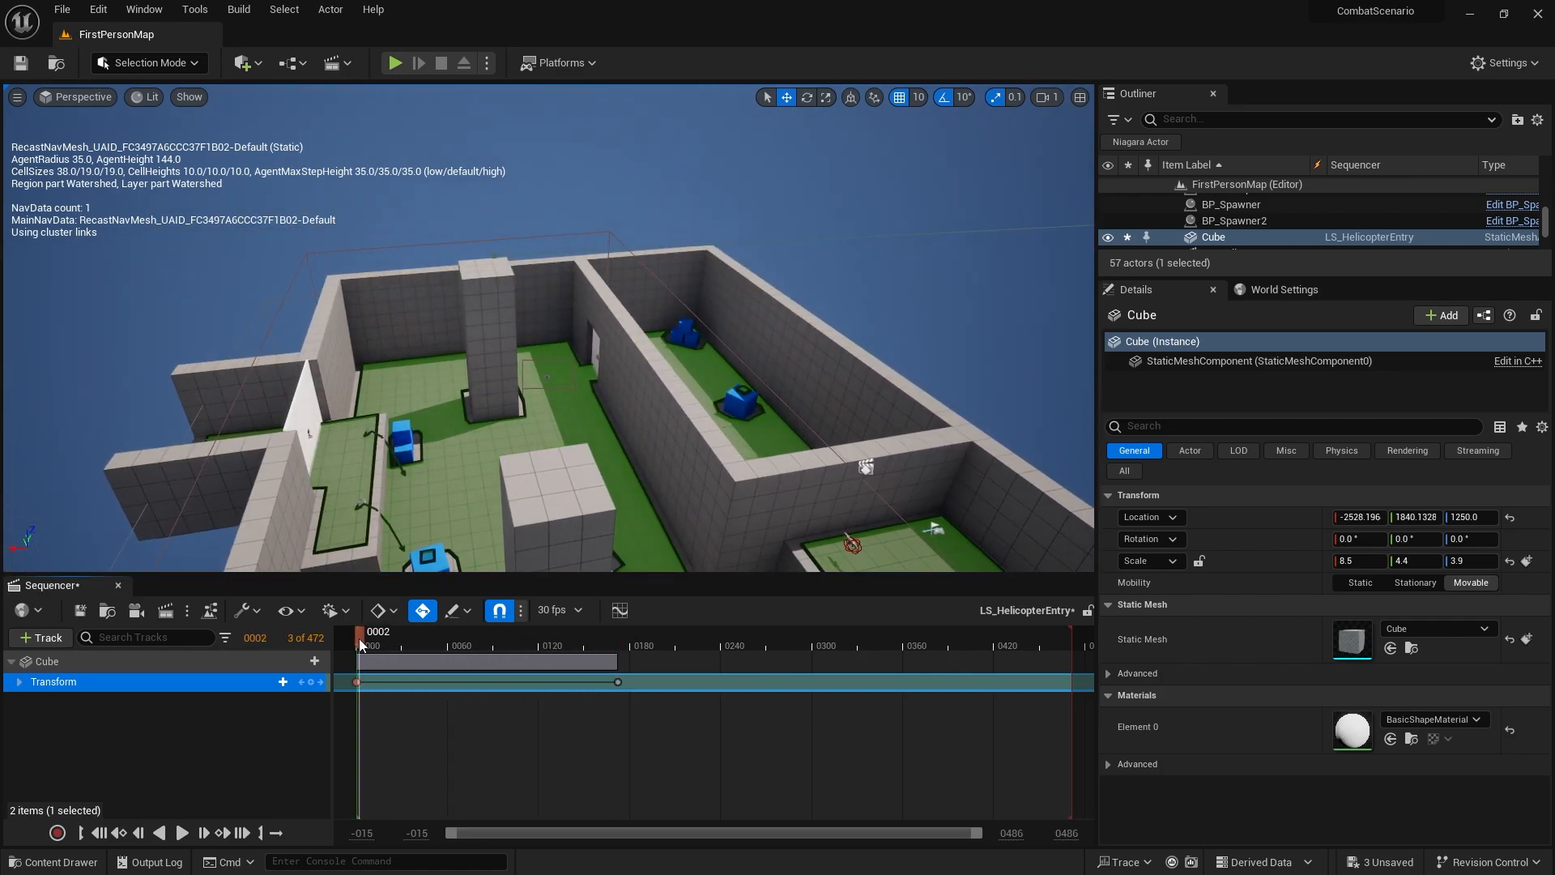
click(181, 832)
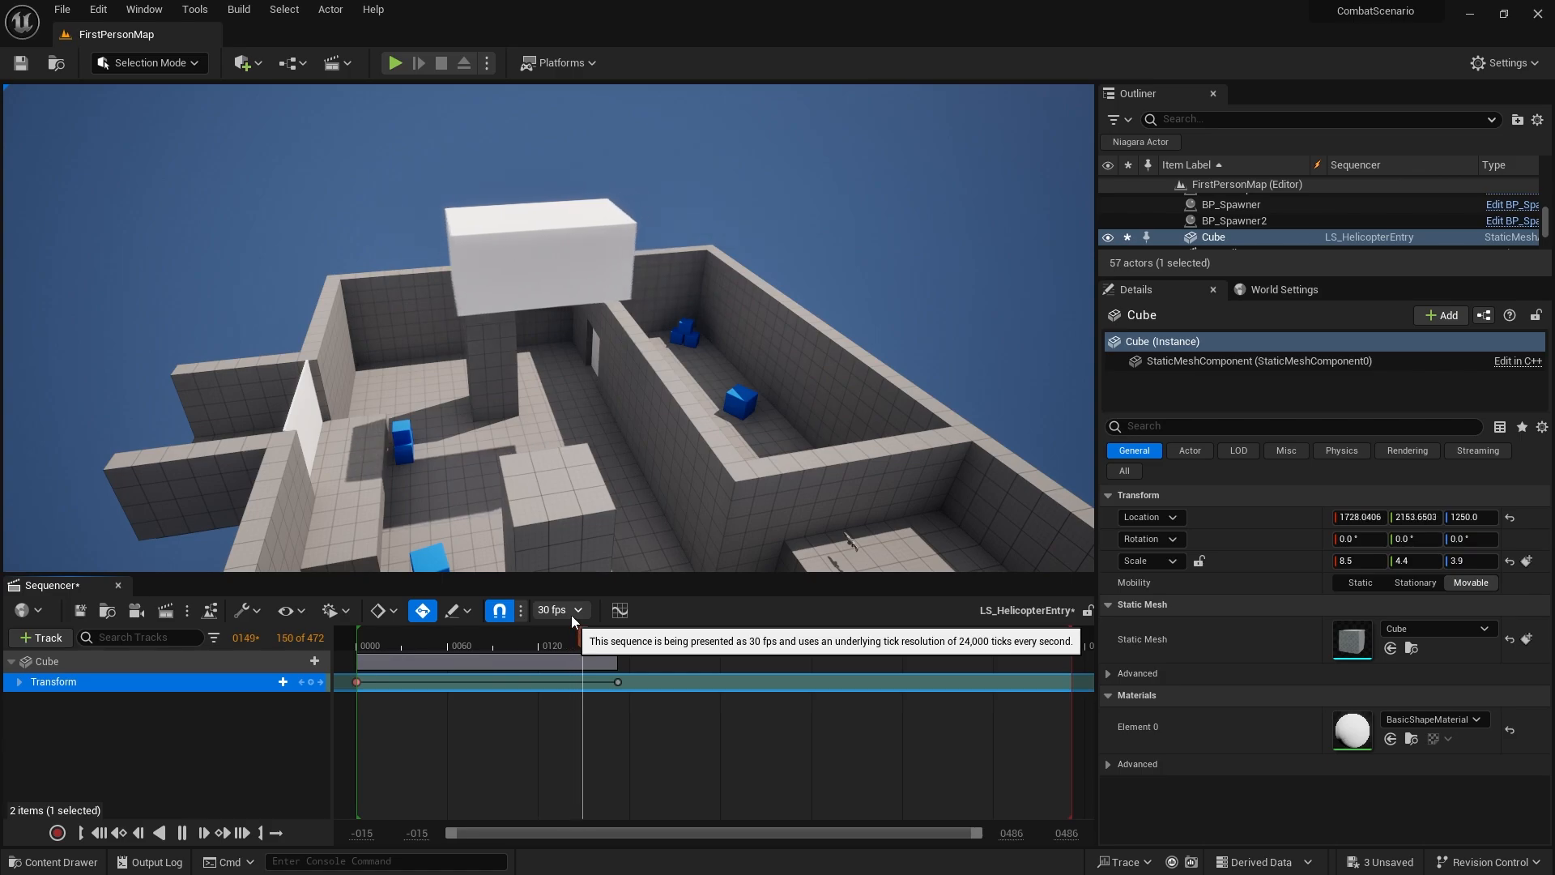
click(182, 832)
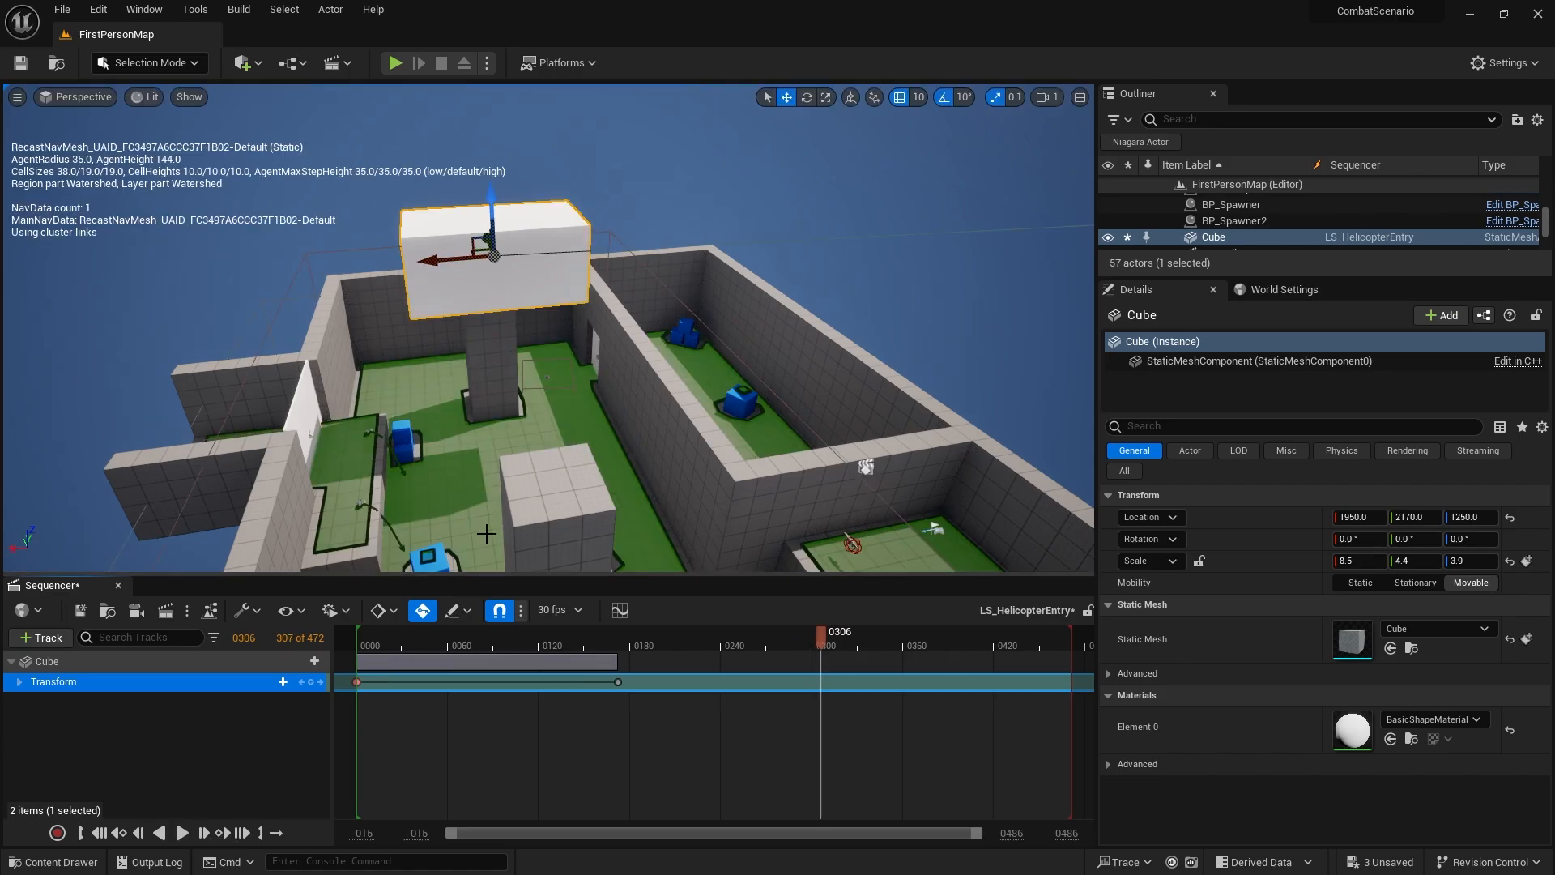
click(311, 682)
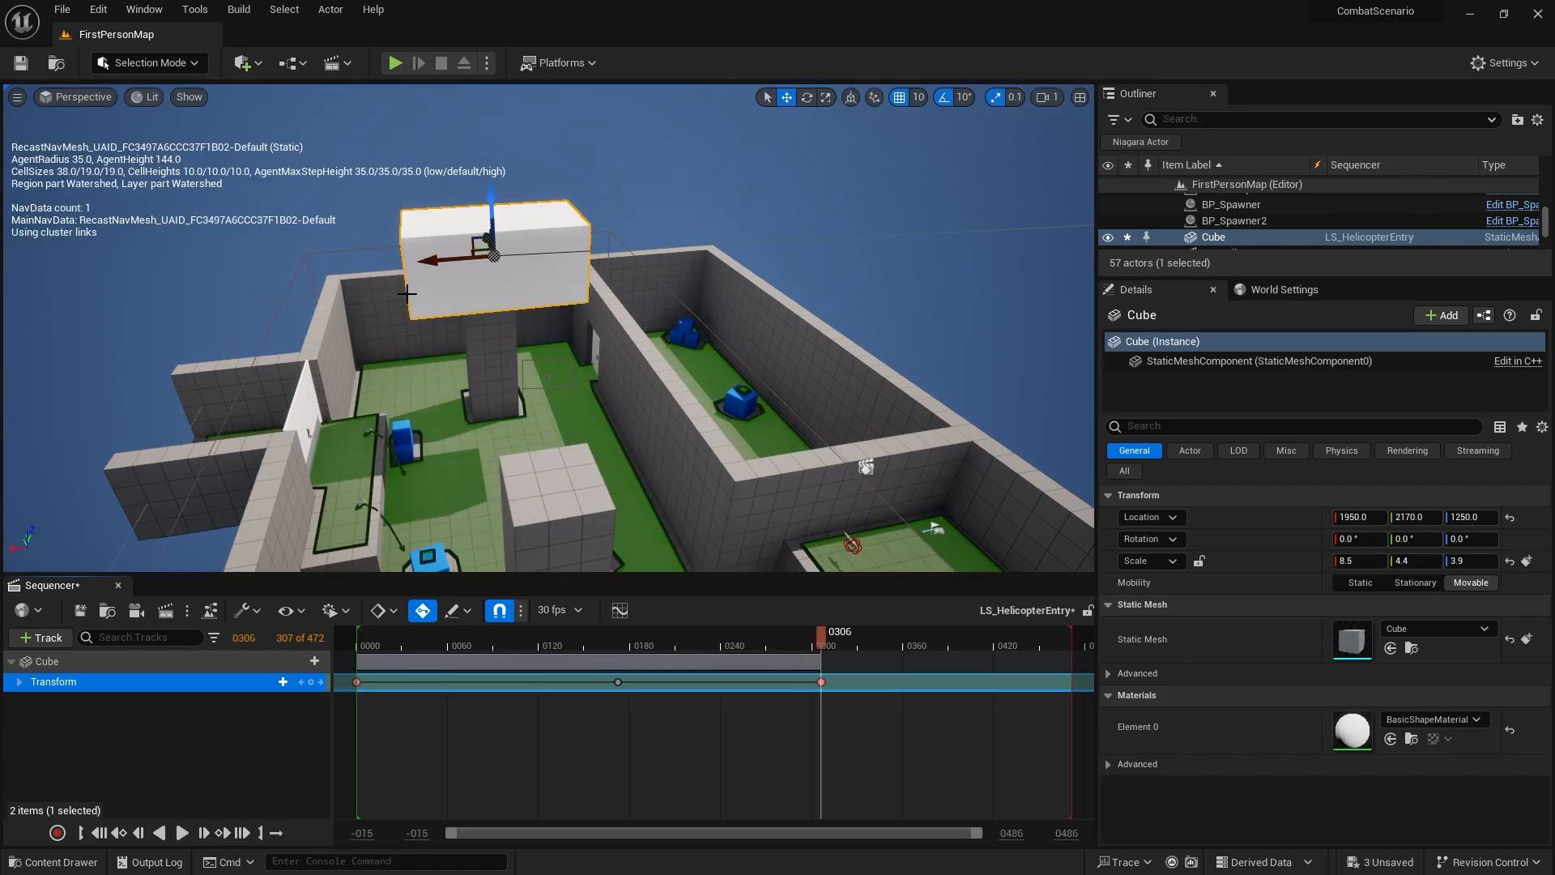
Step: At frame 468, key the cube past the far side of the building at about X 4640
right_drag(382, 302, 283, 303)
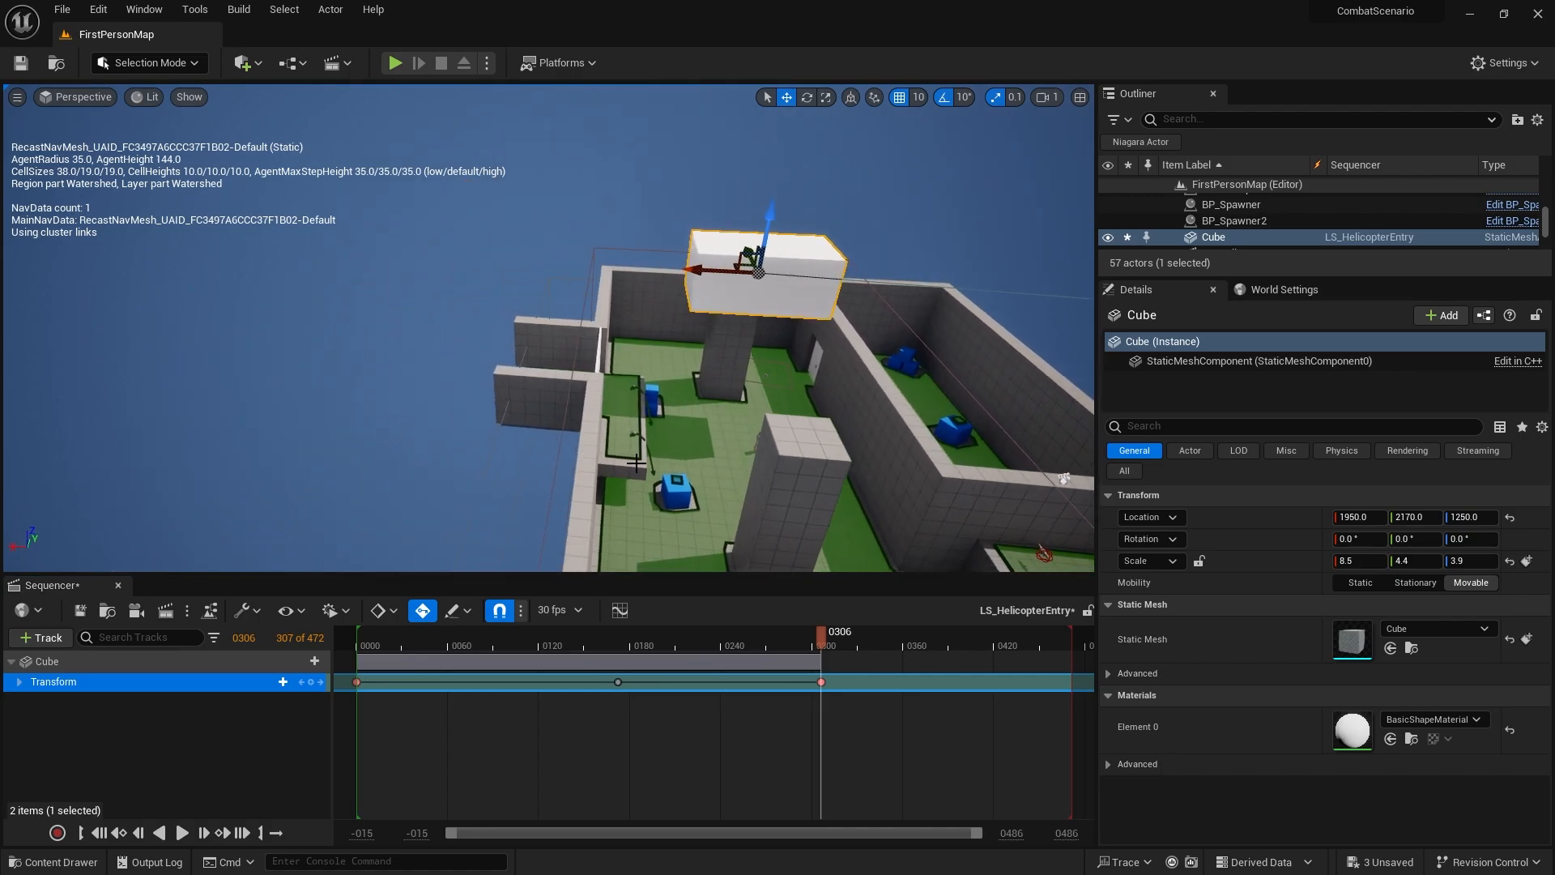
drag(827, 643, 975, 639)
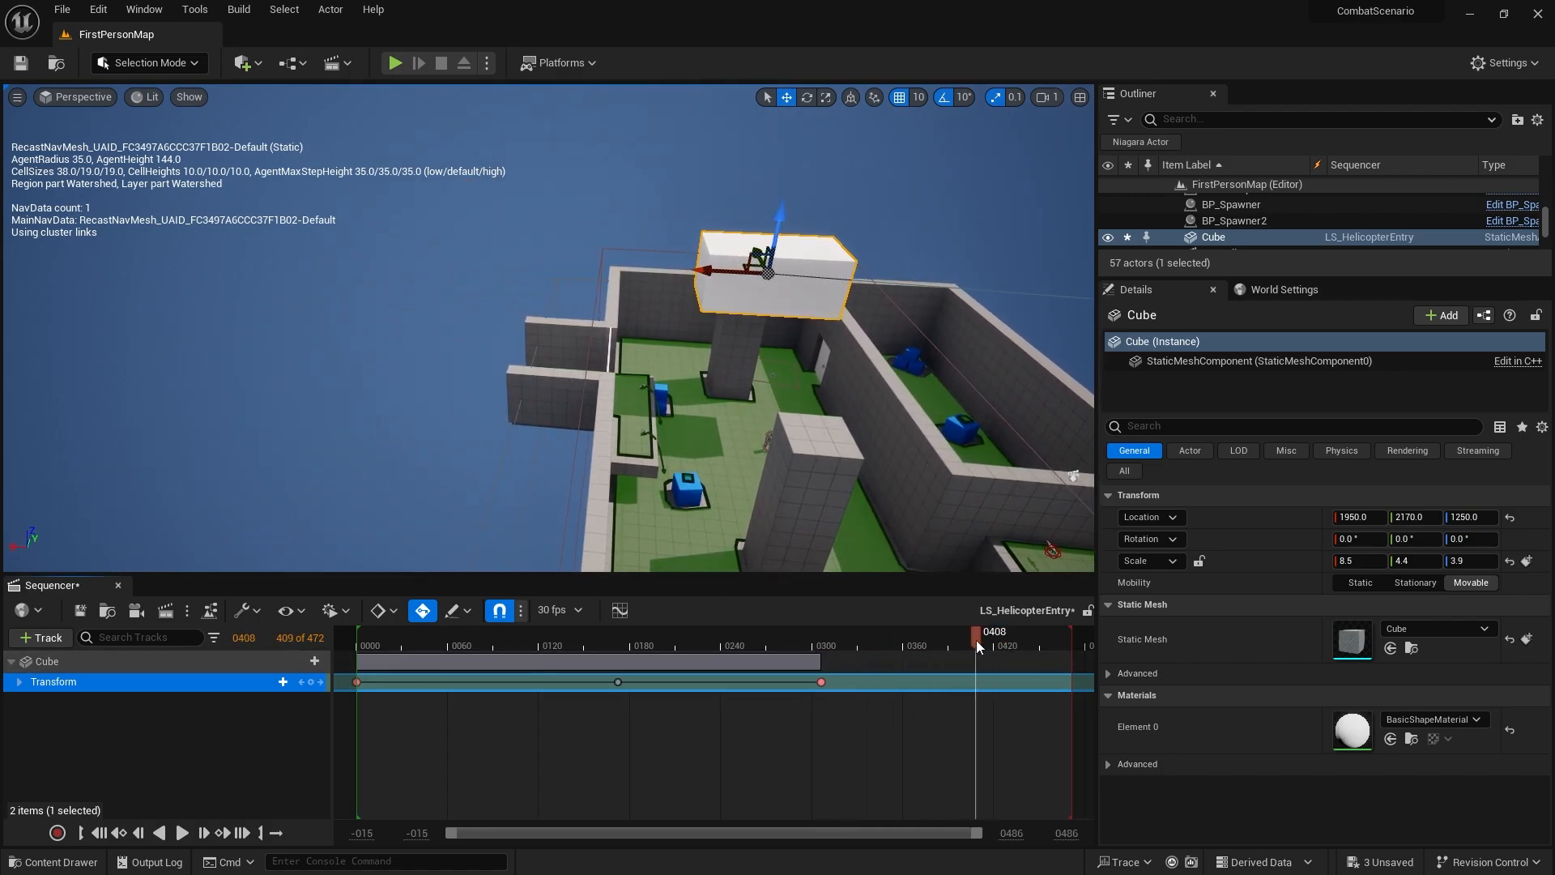
drag(705, 270, 364, 345)
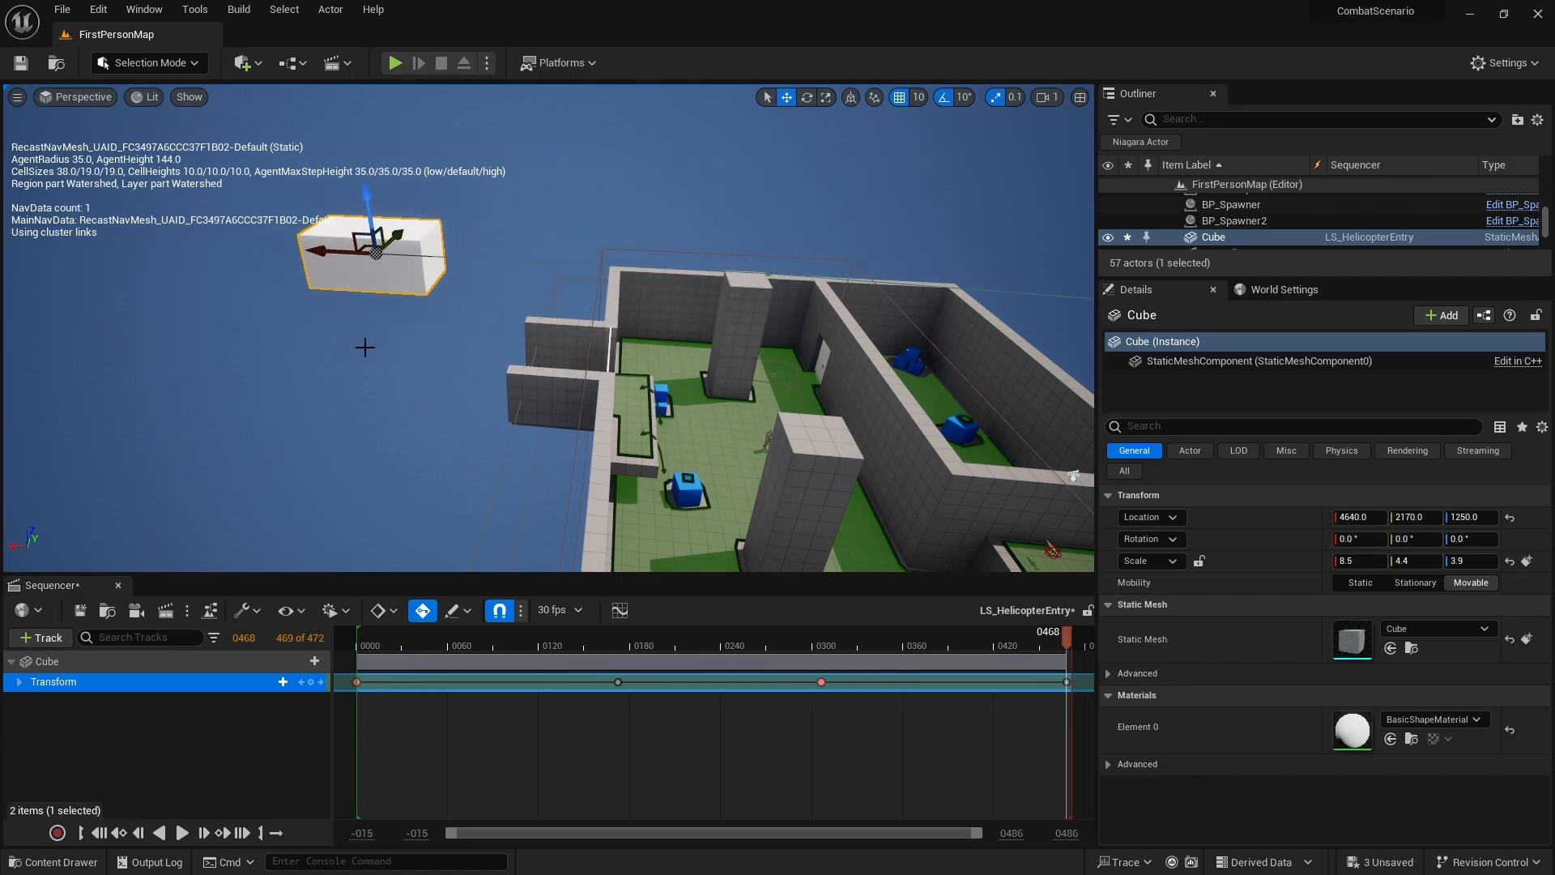
Step: Scrub the sequence back through frame 172 to near its start to review the cube's flight path
drag(1057, 646, 617, 625)
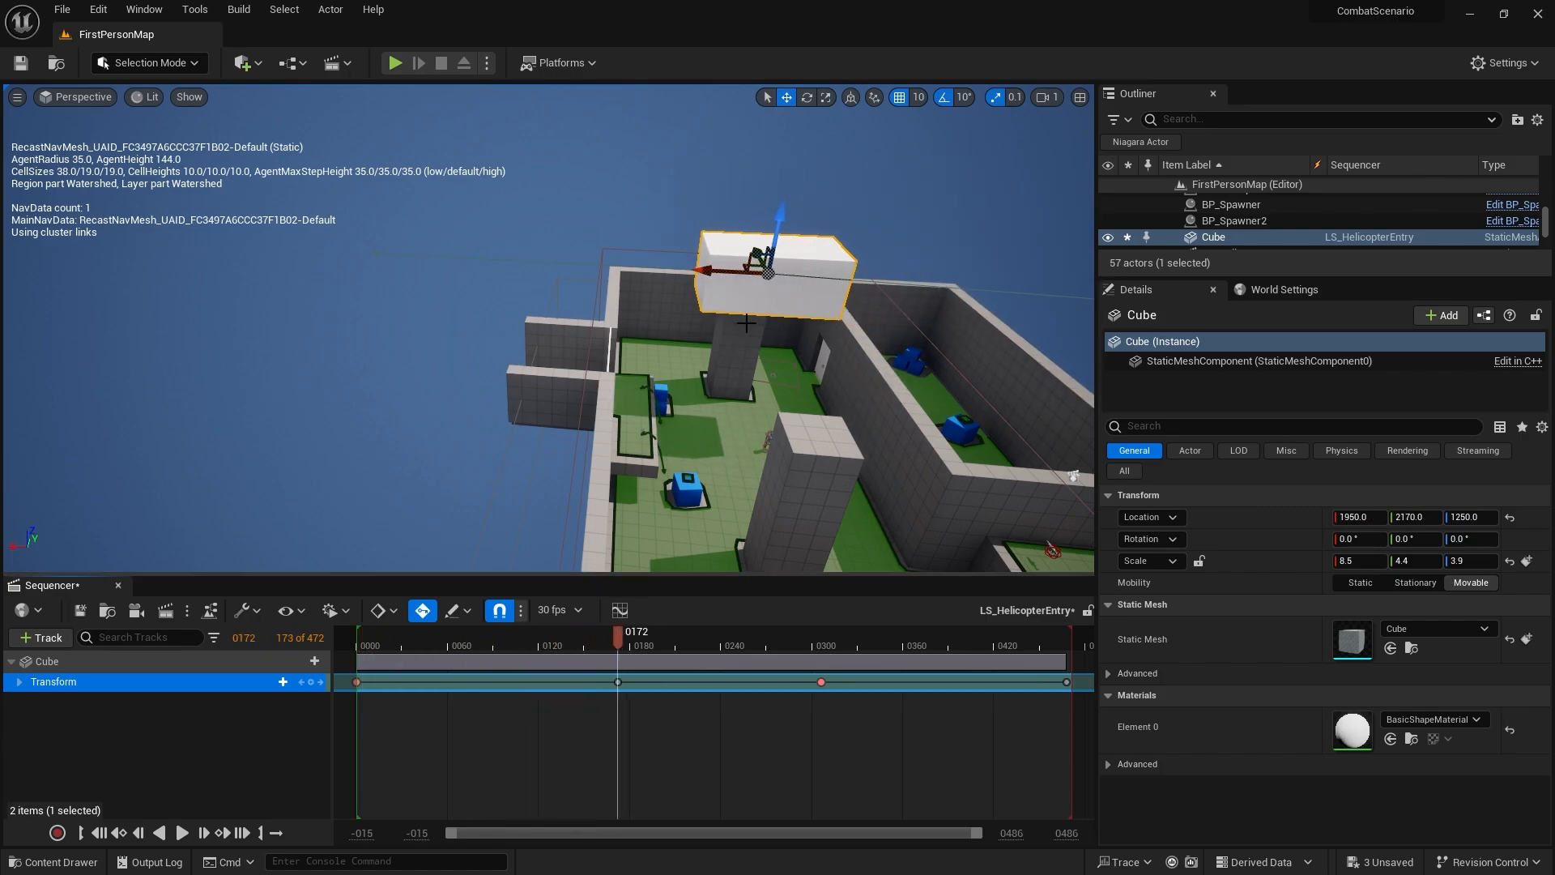
scroll(724, 391, down, 5)
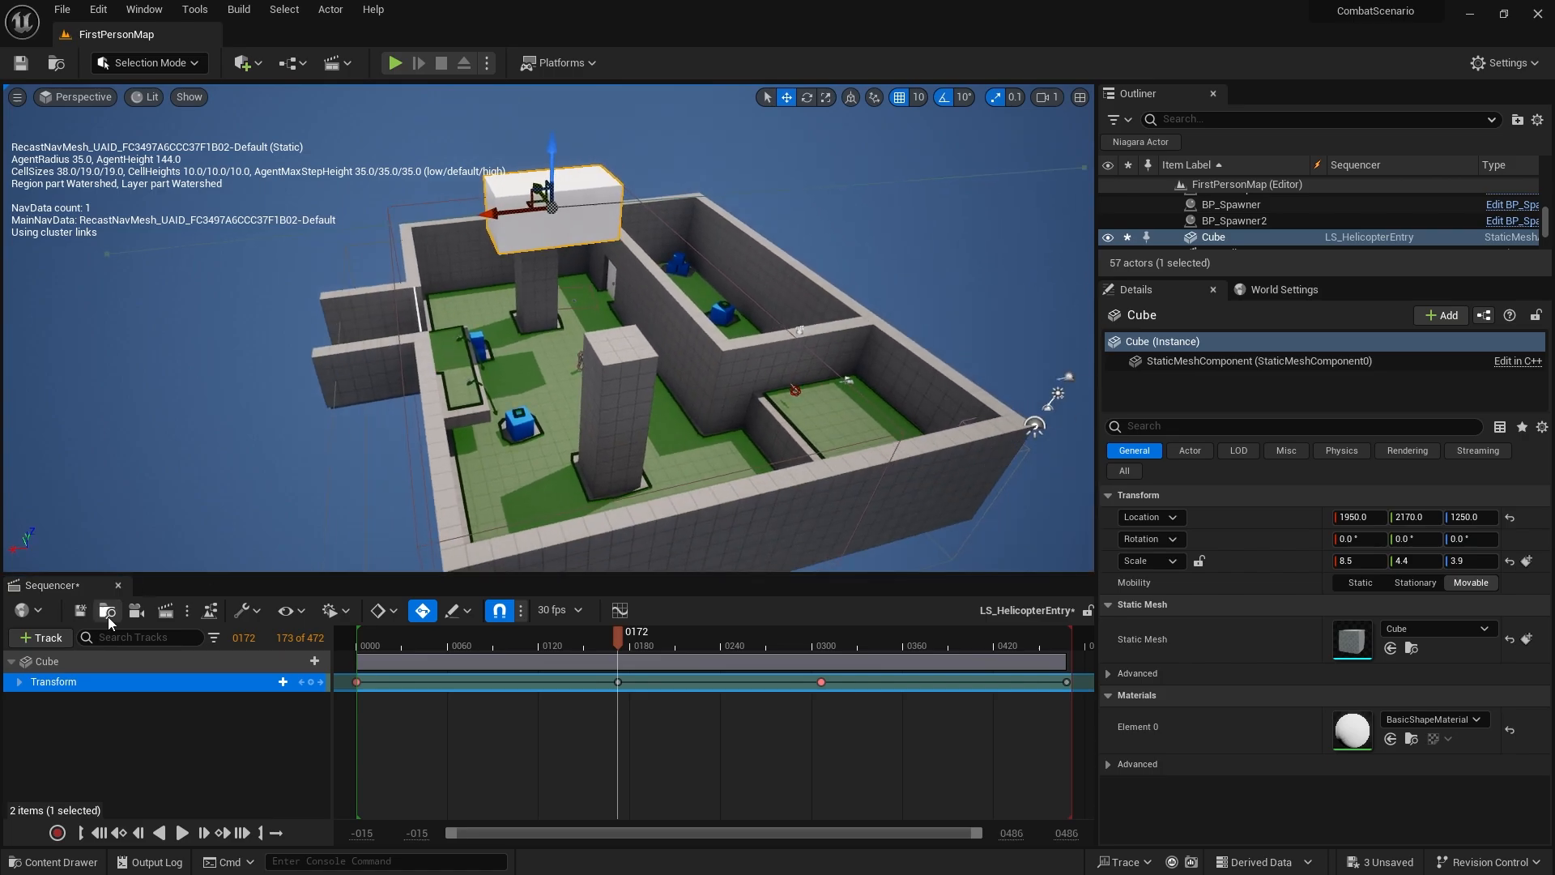
drag(473, 642, 359, 637)
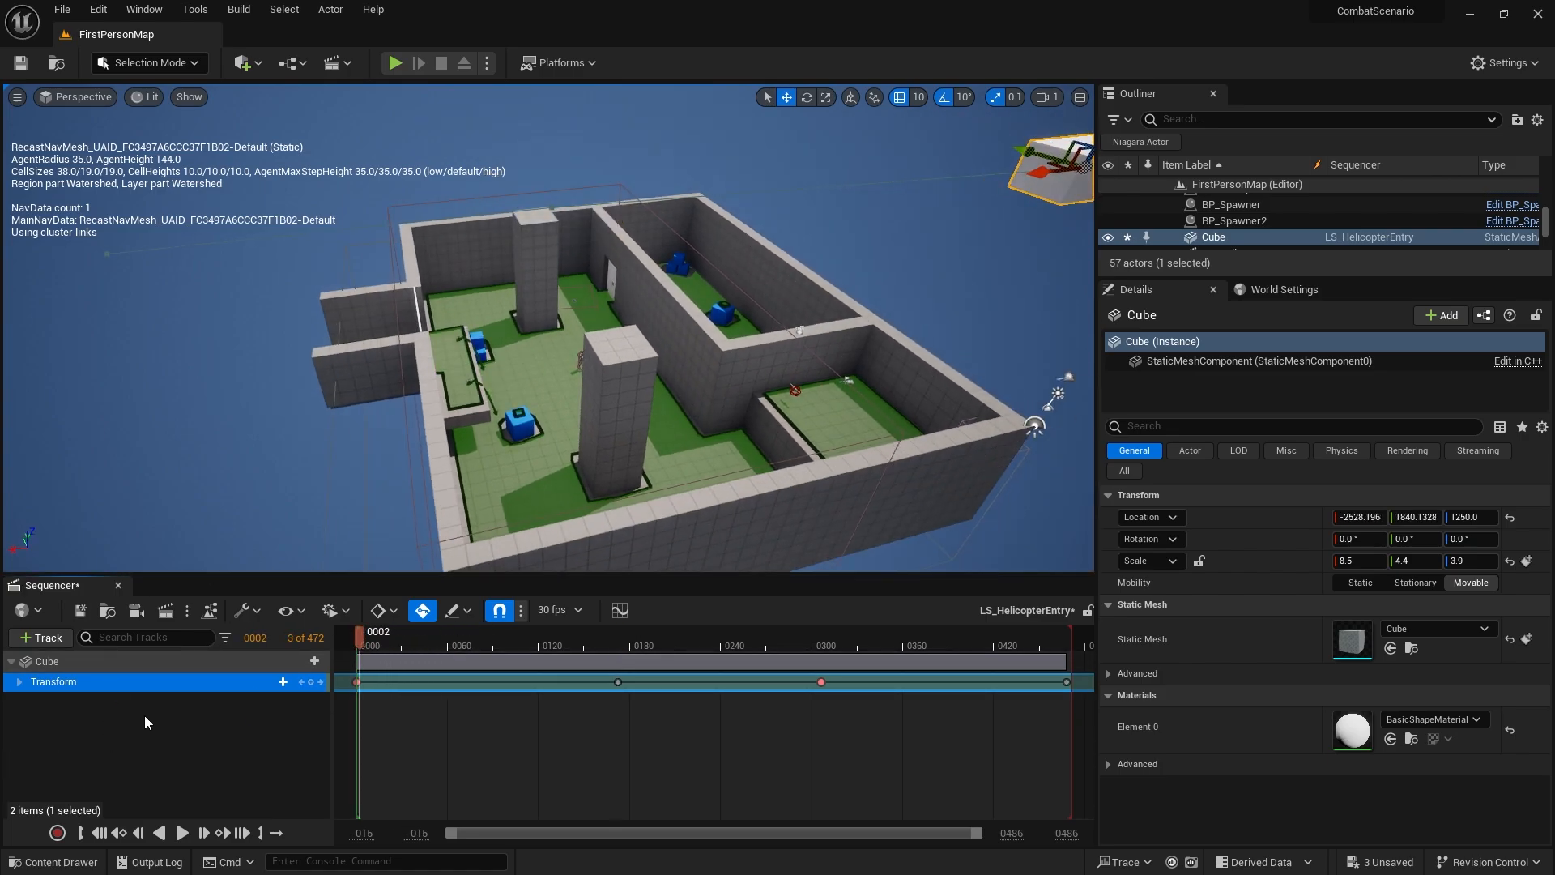
Step: Add an Additive section to the cube's Transform track and key it at frame 3
click(284, 684)
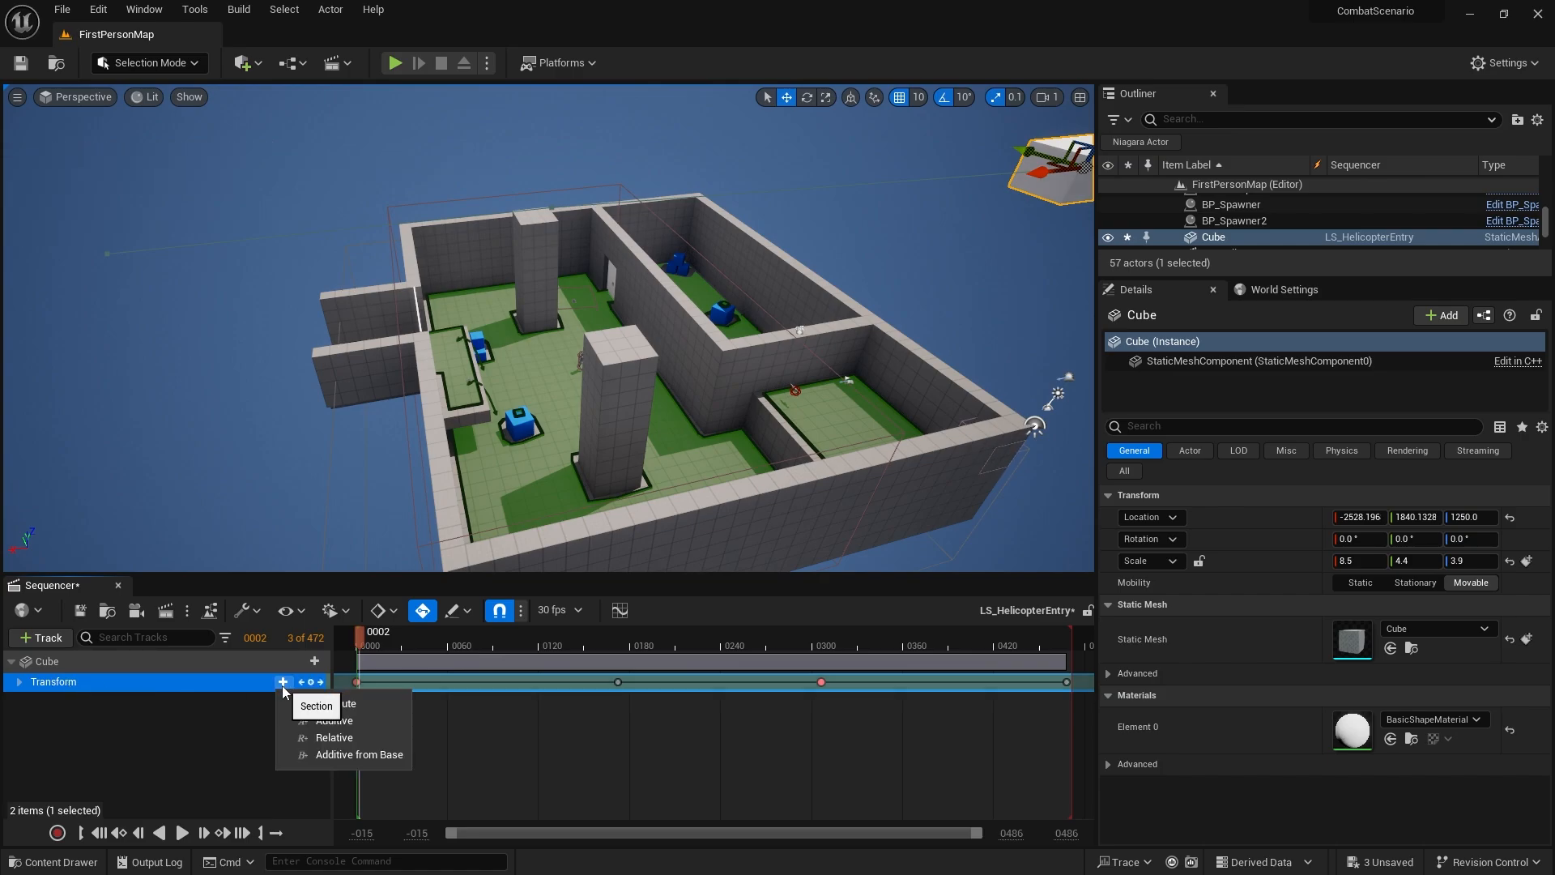
click(353, 722)
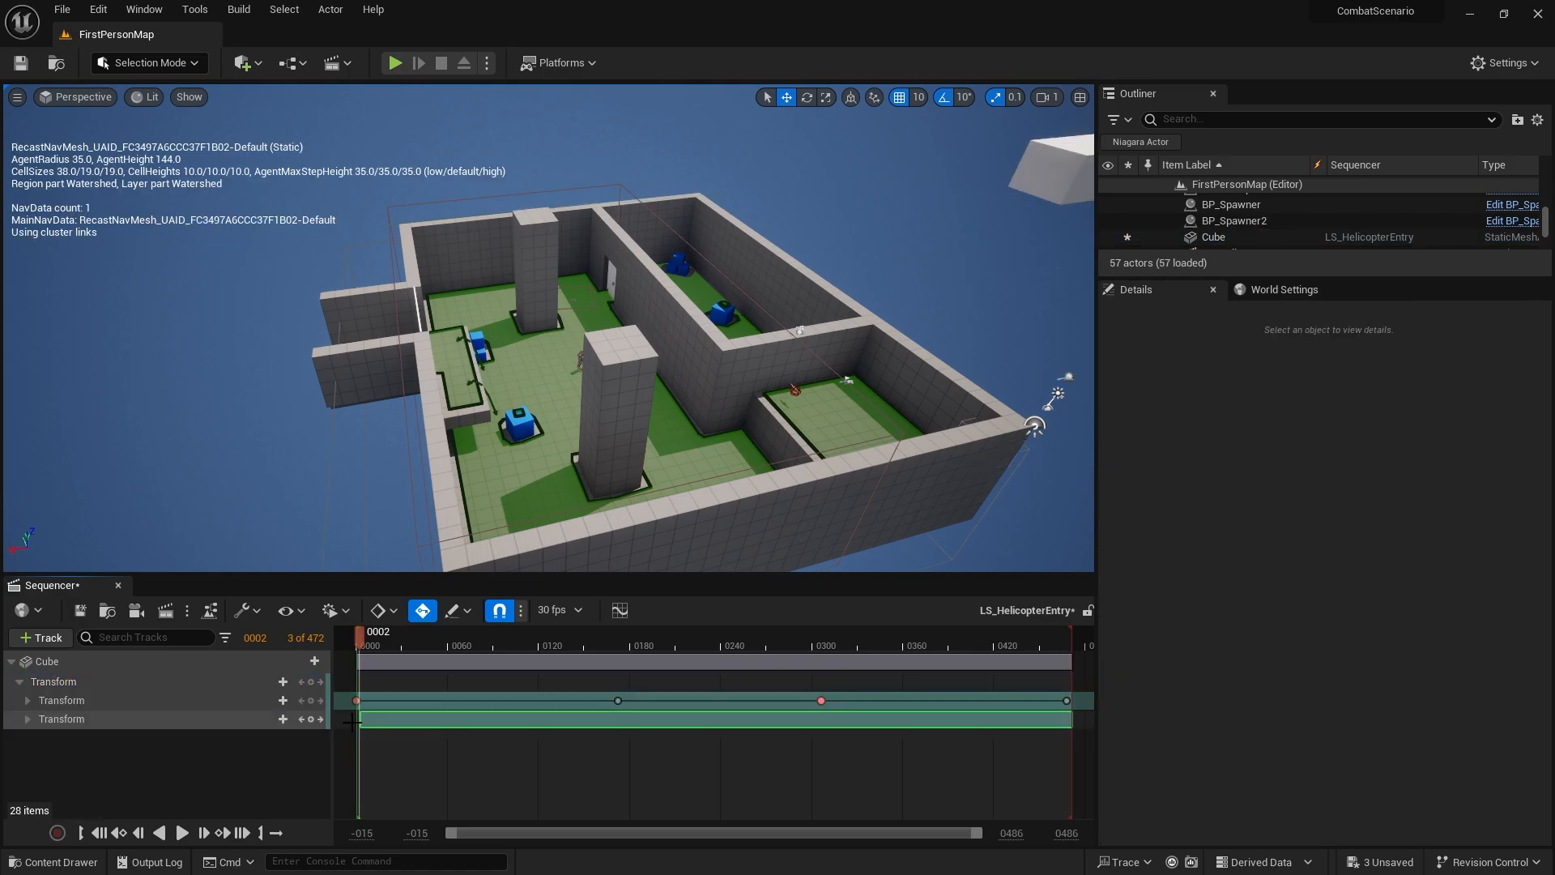
drag(397, 649, 364, 660)
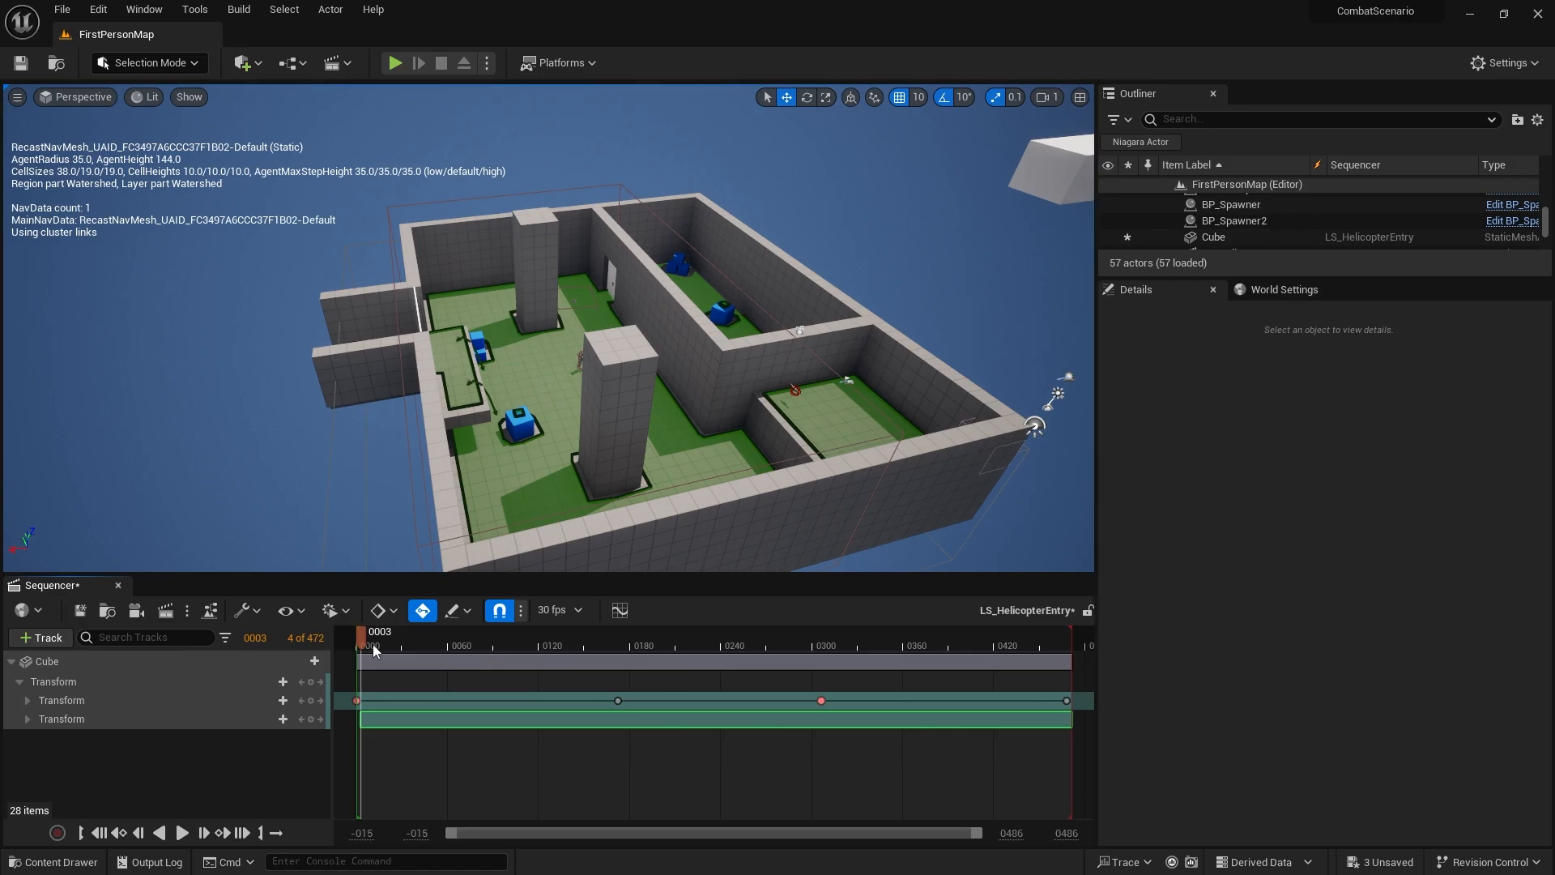
mouse_move(697, 421)
right_down()
mouse_move(728, 399)
mouse_move(702, 427)
right_up()
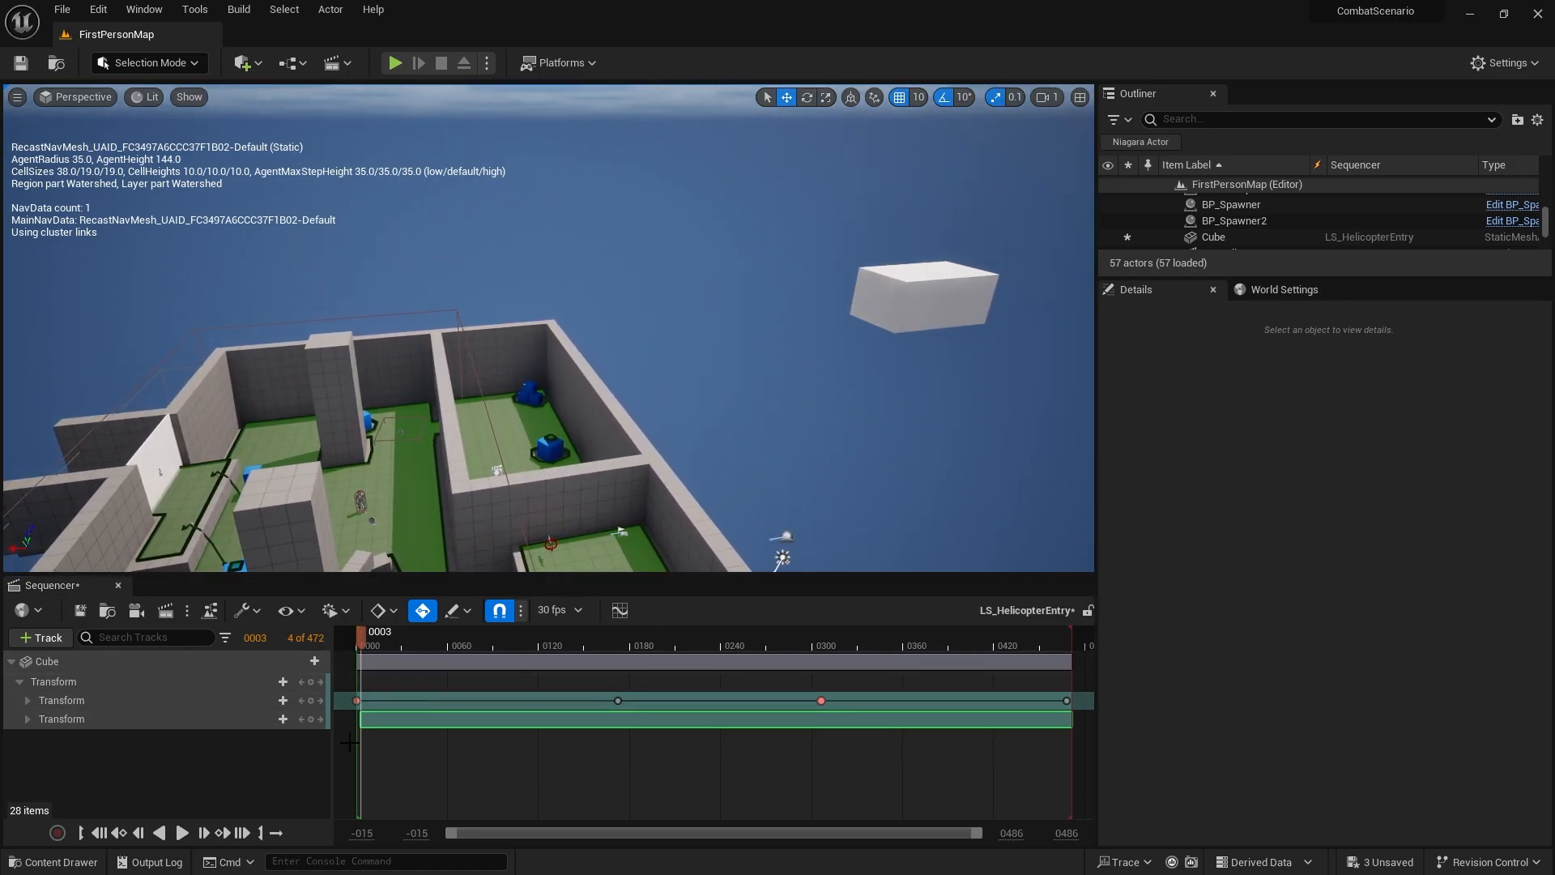
click(311, 719)
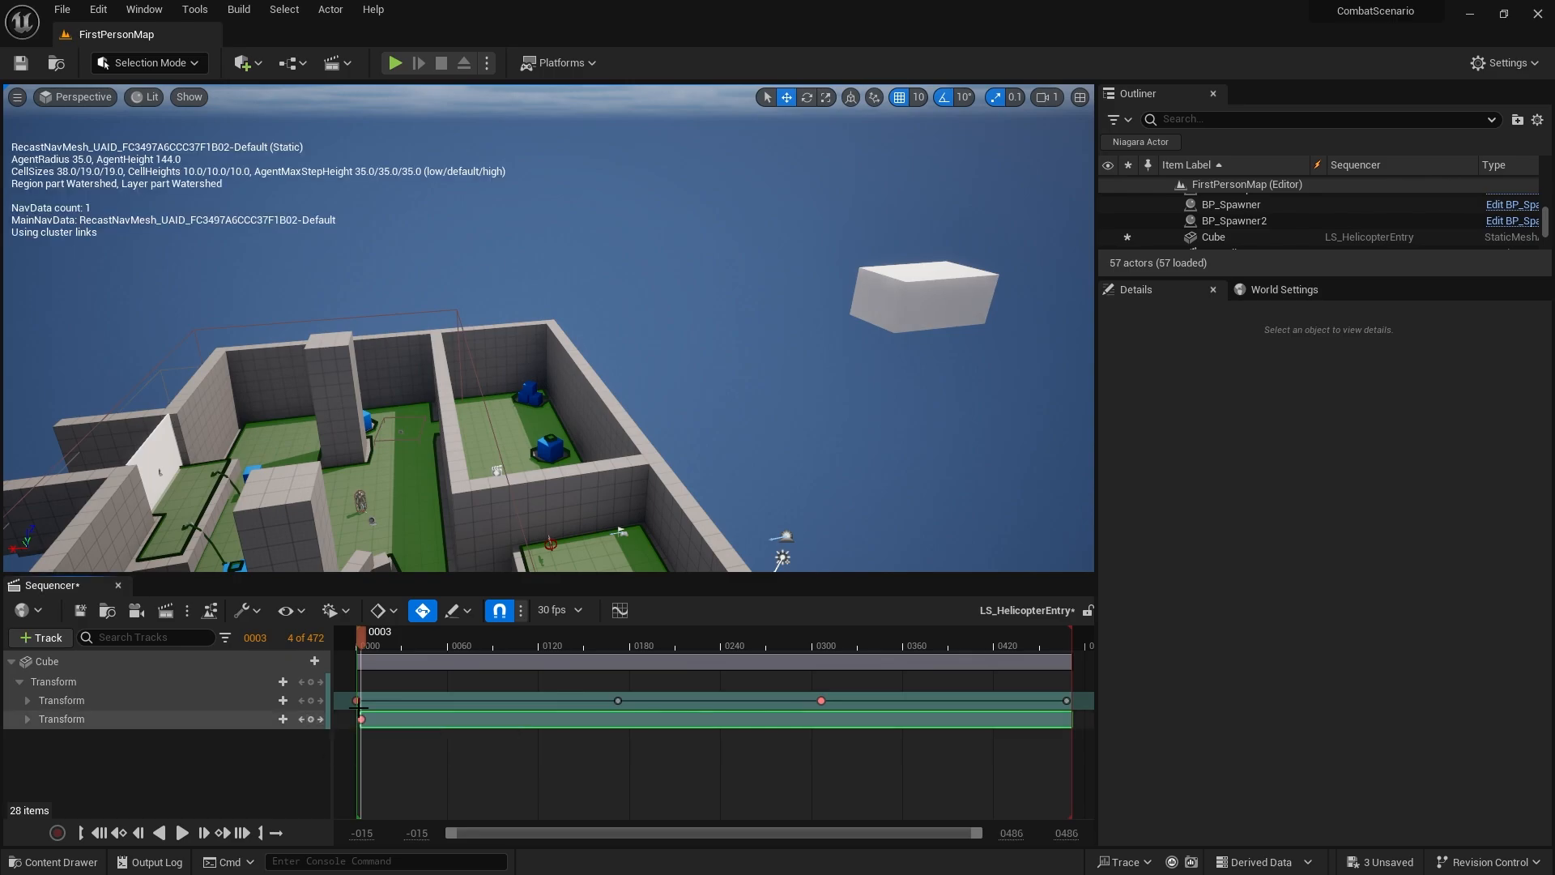
Step: Rotate the cube at frame 3 to a tilt of about -10° in its additive section
mouse_move(386, 644)
mouse_down()
mouse_move(425, 645)
mouse_move(379, 639)
mouse_up()
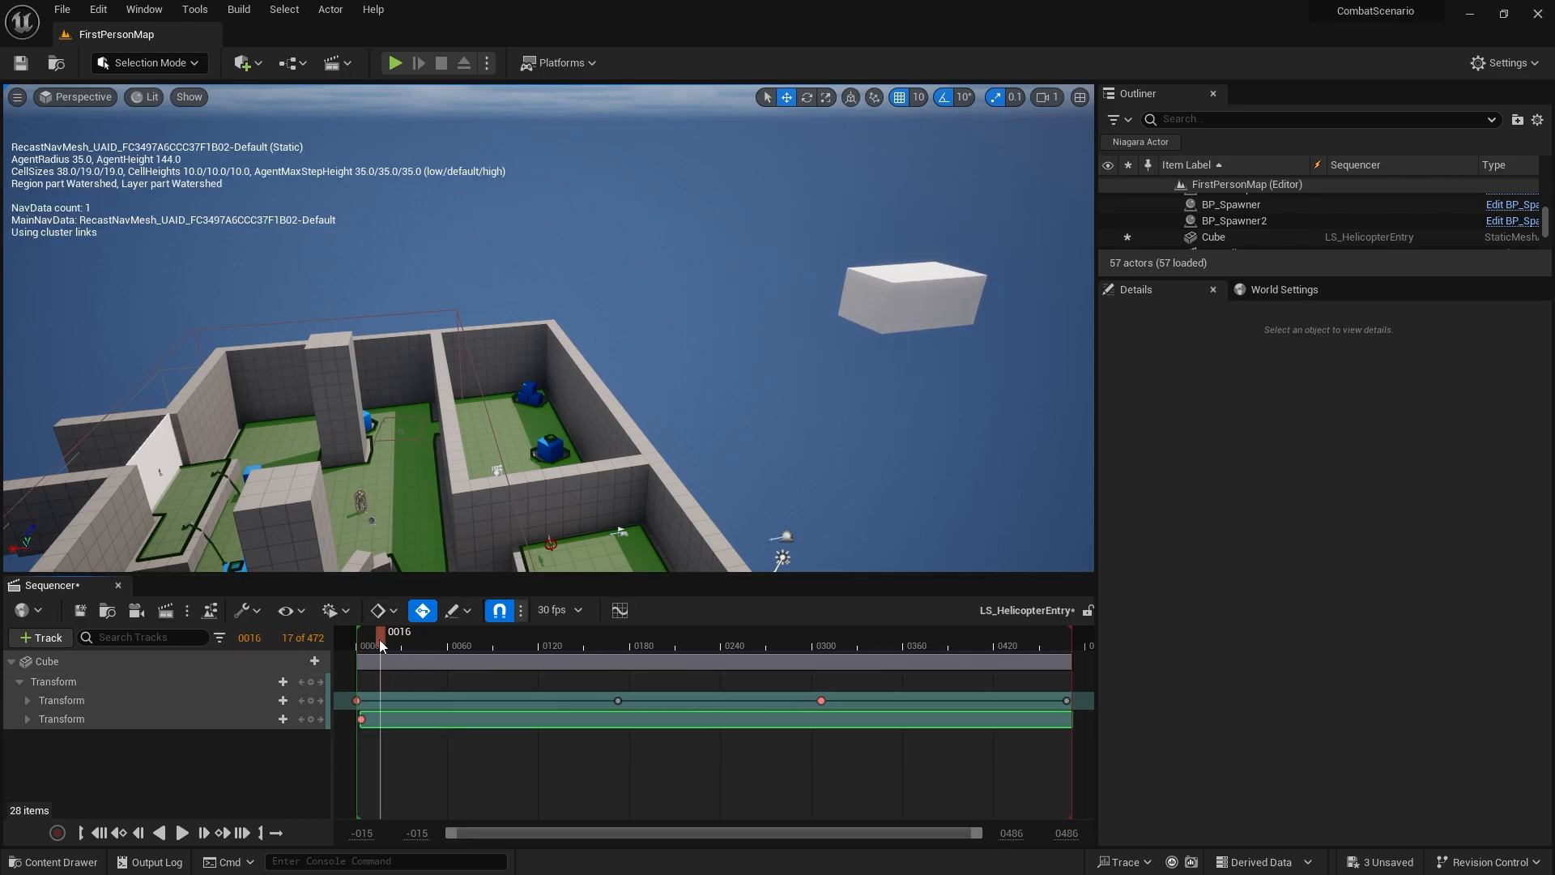
click(882, 305)
key(e)
drag(846, 349, 805, 344)
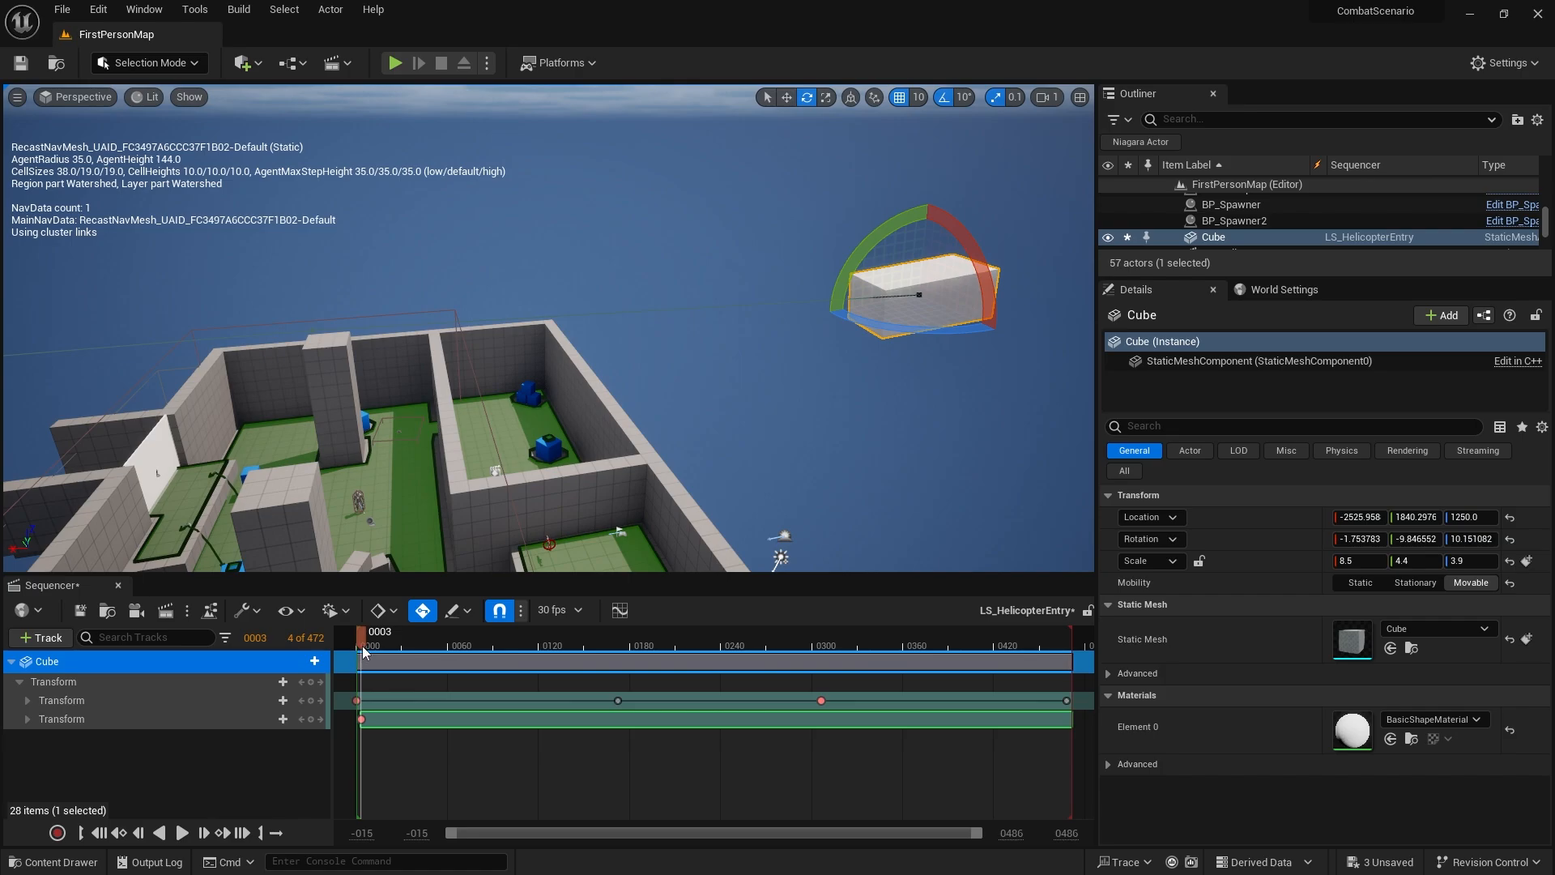
Step: Key the cube's opposite tilt of about 10° at frame 165, and level it to about 0° at frame 182
drag(373, 645, 604, 632)
drag(356, 273, 378, 295)
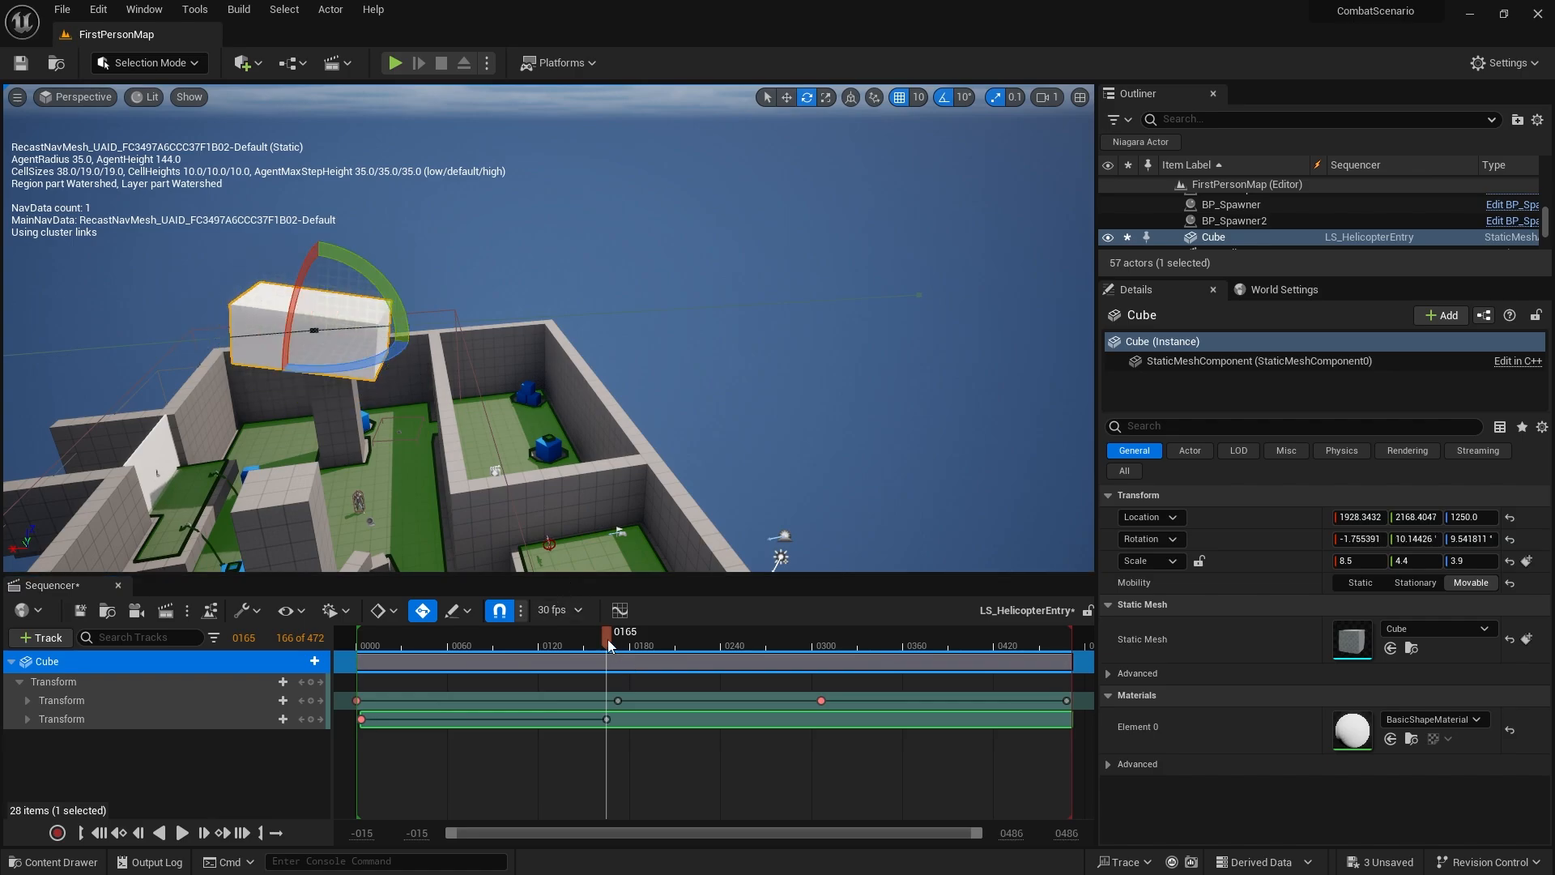
drag(609, 640, 626, 639)
drag(379, 296, 369, 287)
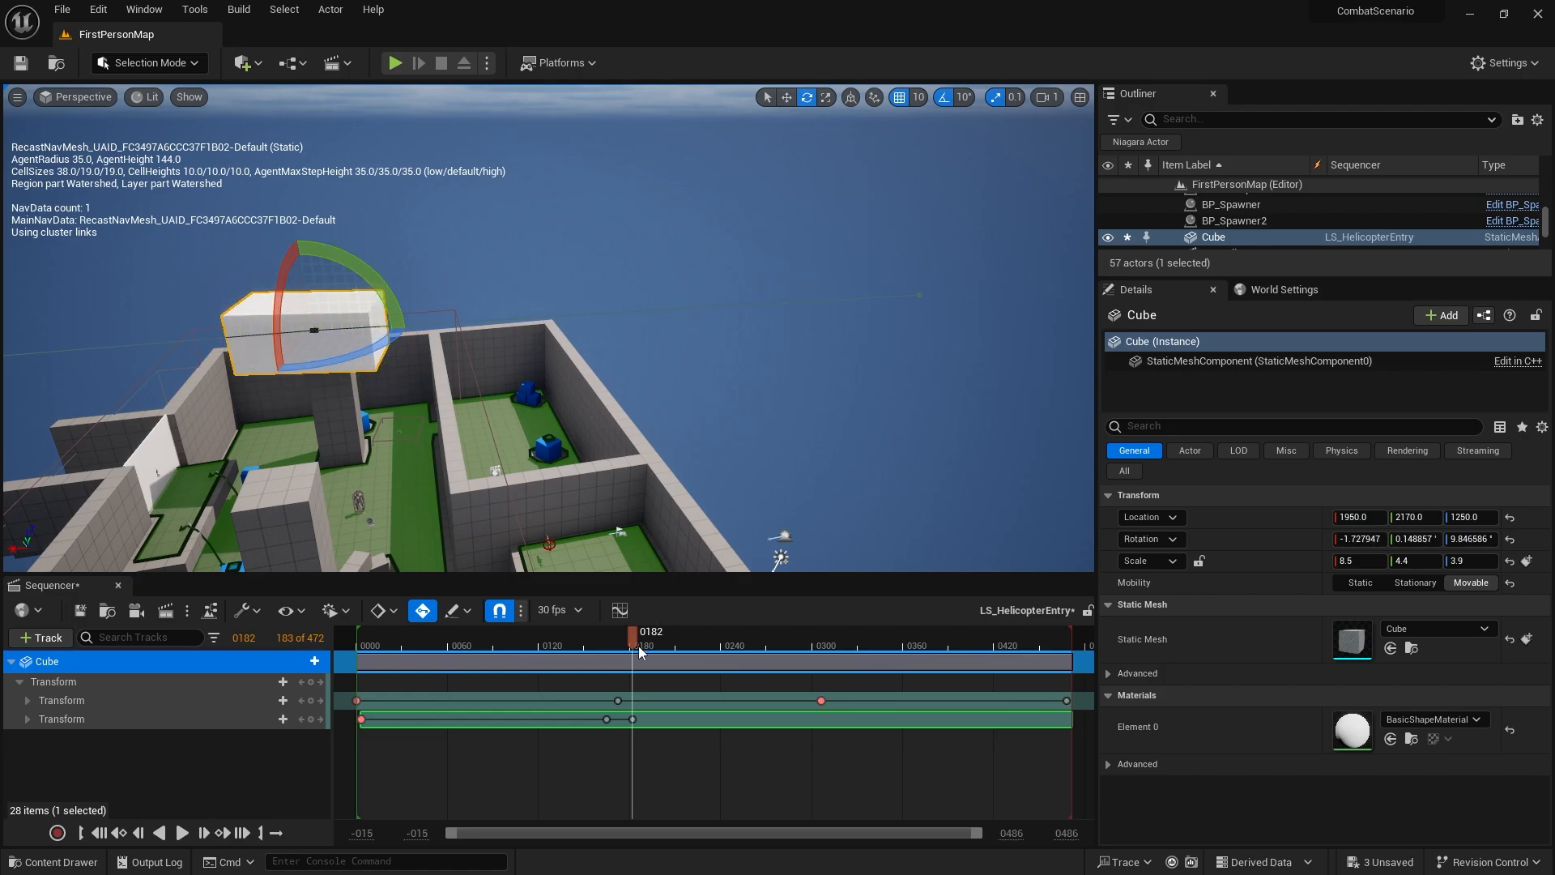
Step: Key the cube's tilt at about -10° at frame 316, and key it level near frame 295
drag(722, 645, 795, 635)
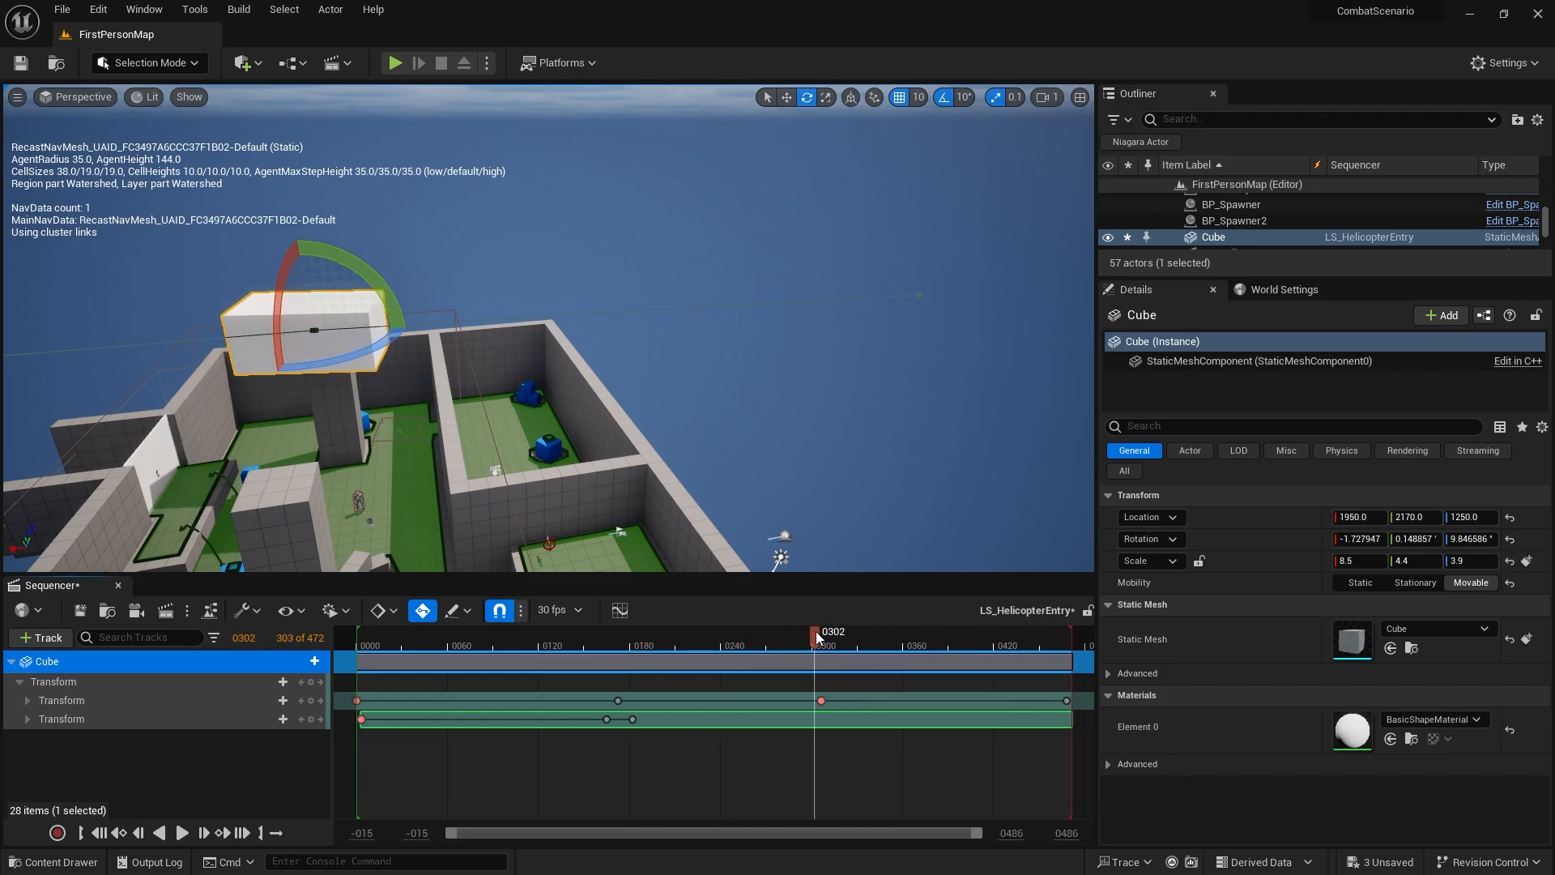
mouse_move(821, 638)
mouse_down()
mouse_move(847, 638)
mouse_move(835, 631)
mouse_up()
drag(382, 288, 390, 308)
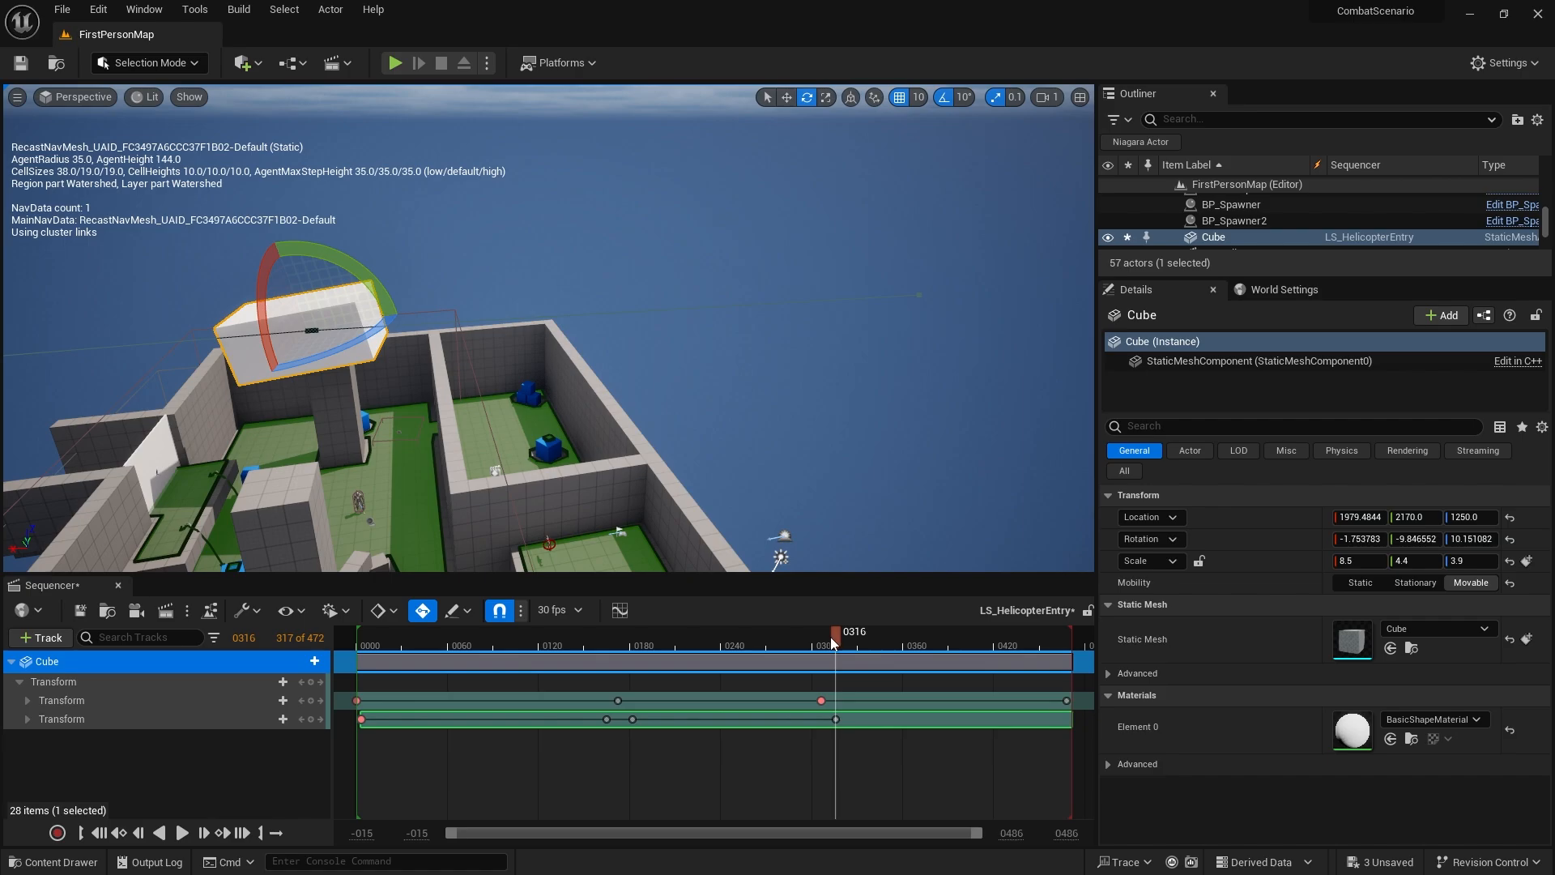
drag(831, 638, 806, 638)
drag(346, 305, 353, 328)
Step: Play the sequence from its start and stop at frame 376 to review the cube's tilting
drag(804, 636, 356, 672)
click(185, 833)
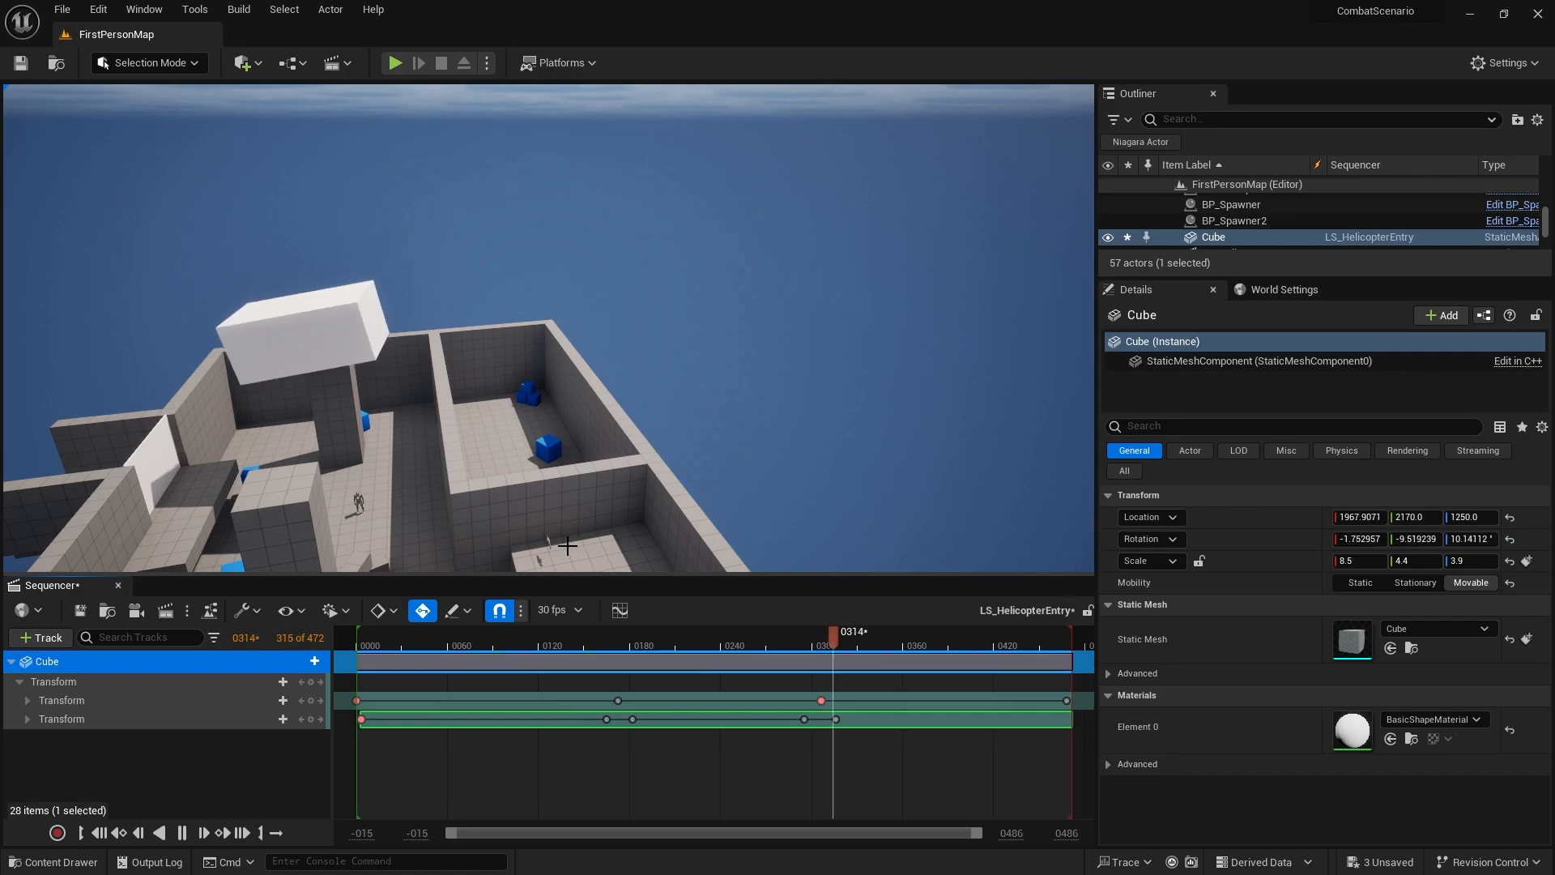
click(183, 832)
Step: Add a second Additive section to the cube's Transform track, spanning frames 165 to about 319
click(270, 740)
click(282, 682)
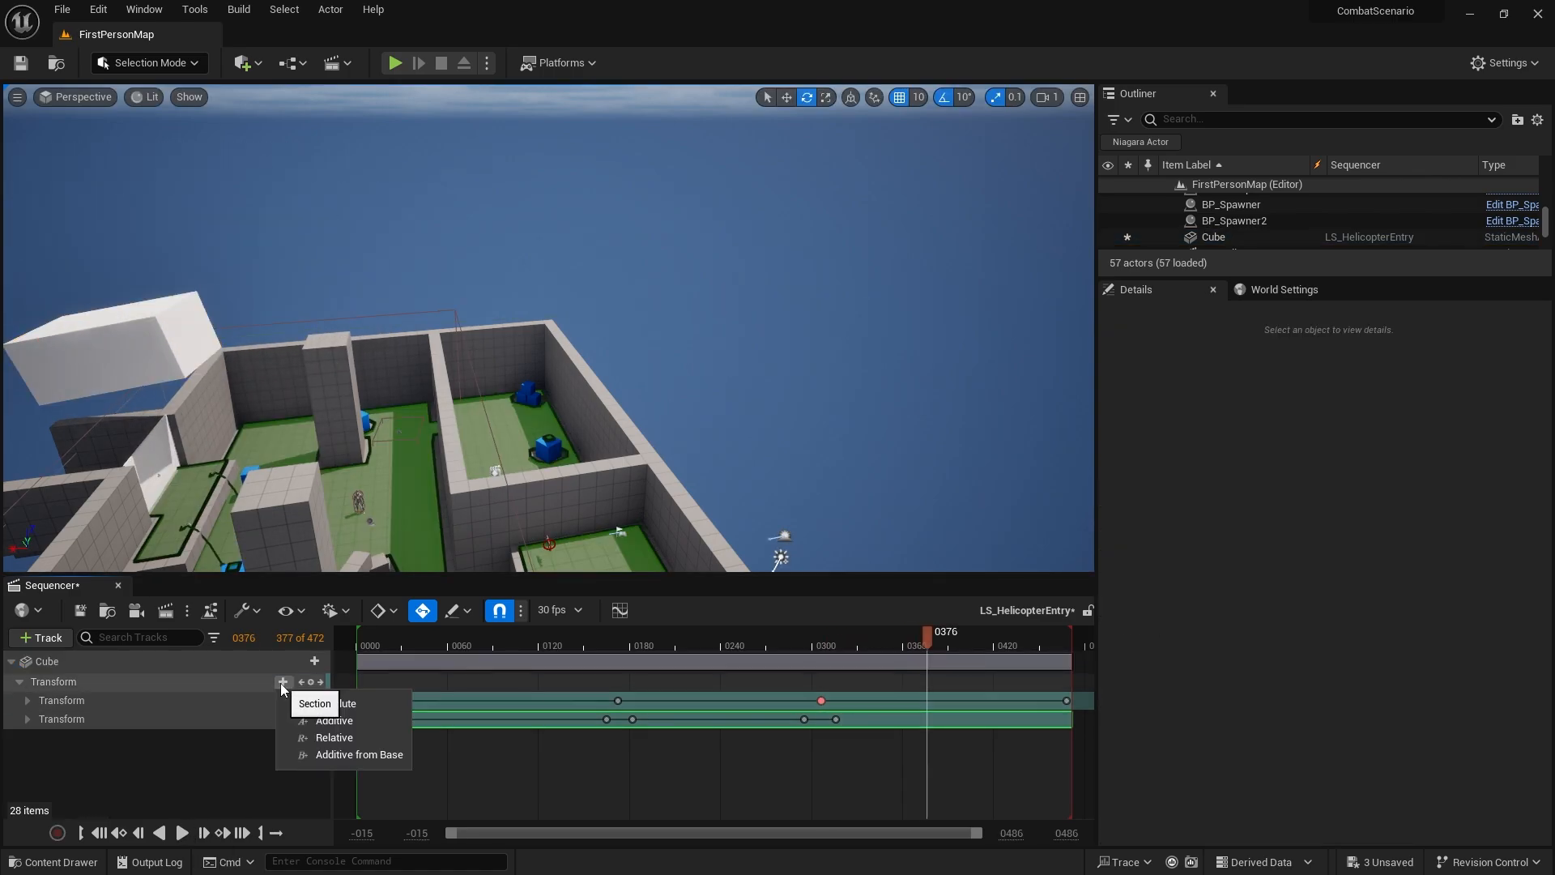
click(333, 720)
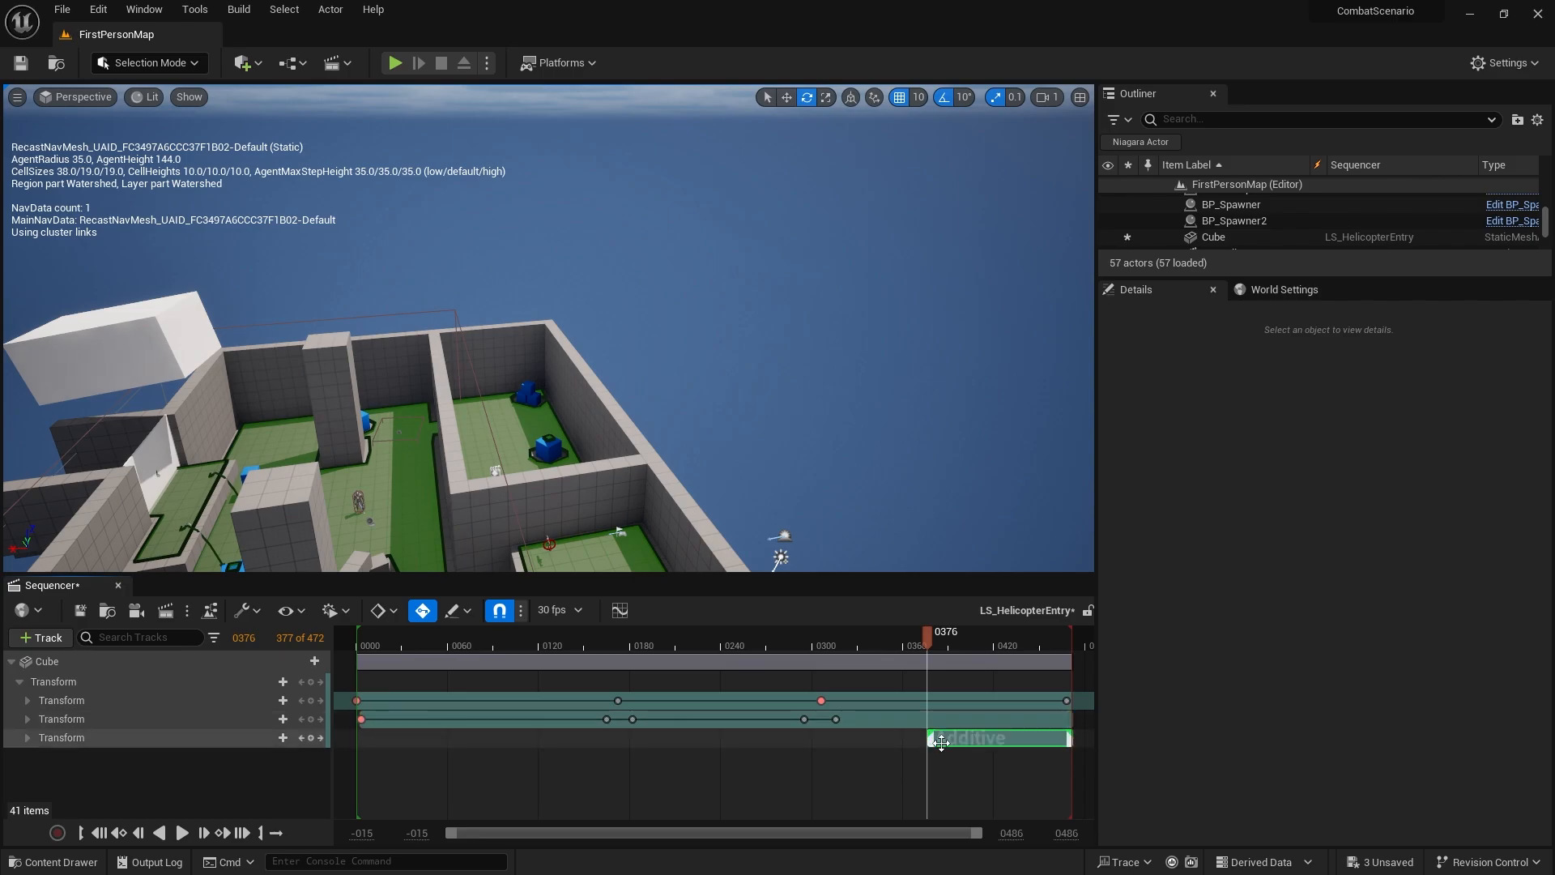
drag(959, 738, 613, 748)
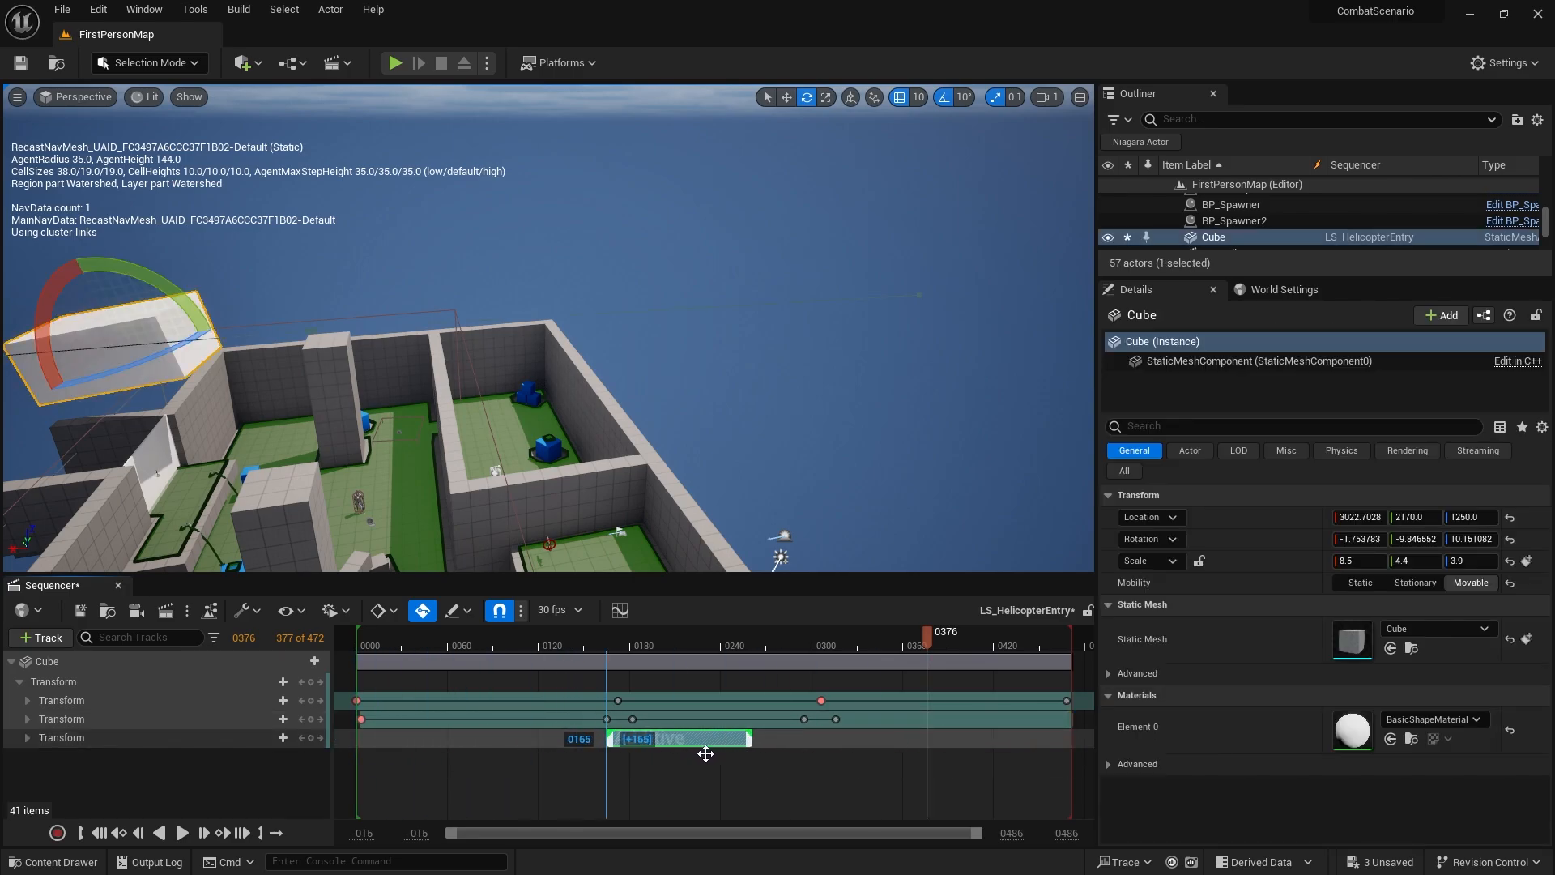
drag(748, 741, 838, 743)
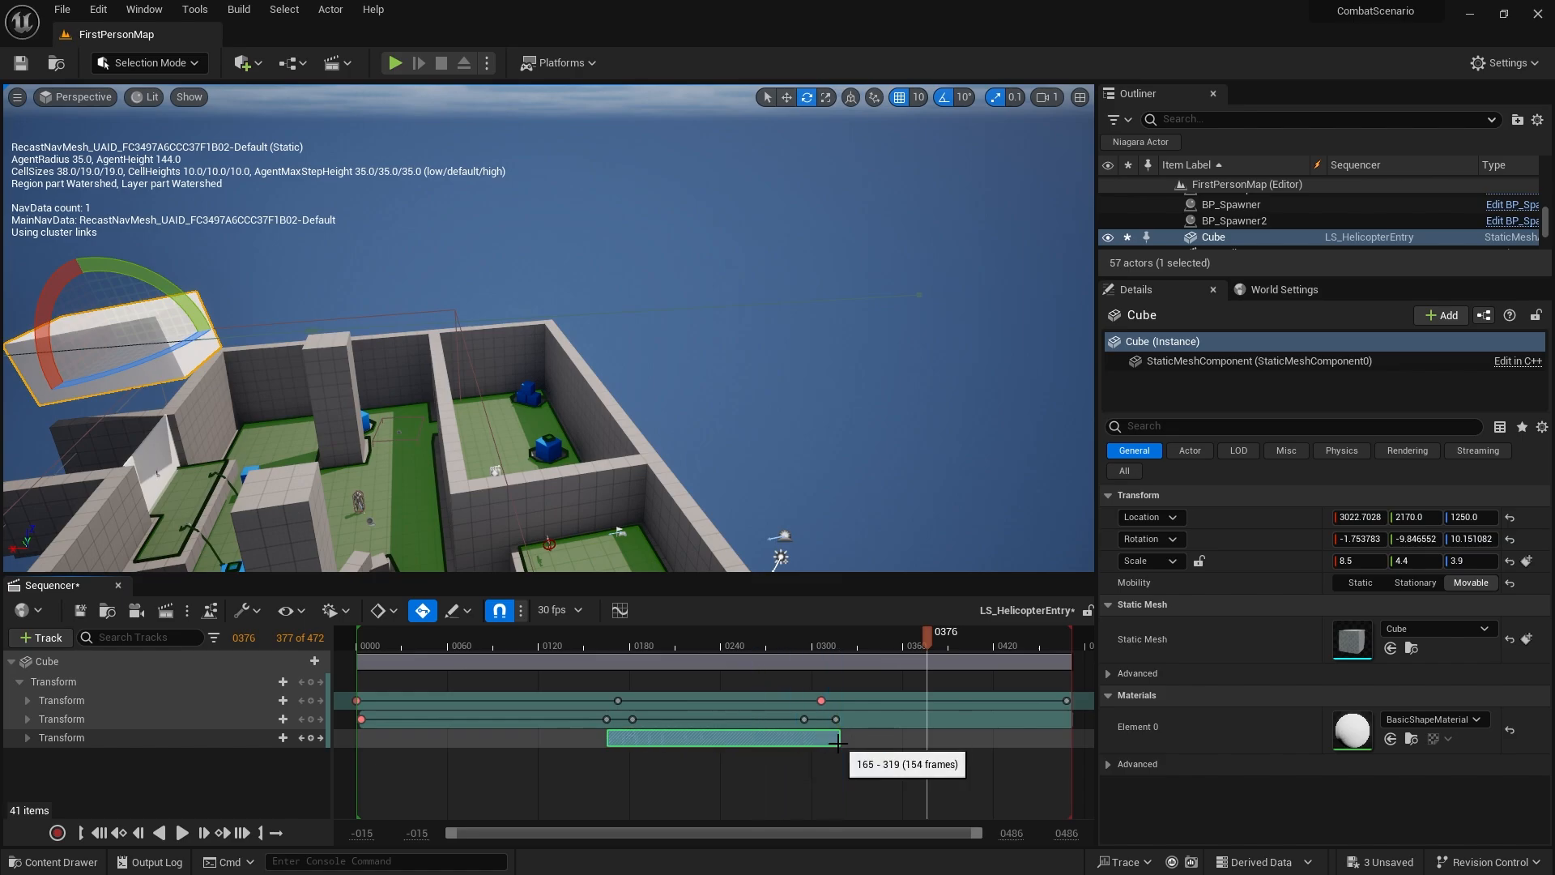
Step: Key the cube's starting hover transform in the second additive section at frame 175
mouse_move(640, 642)
mouse_down()
mouse_move(604, 635)
mouse_move(624, 646)
mouse_up()
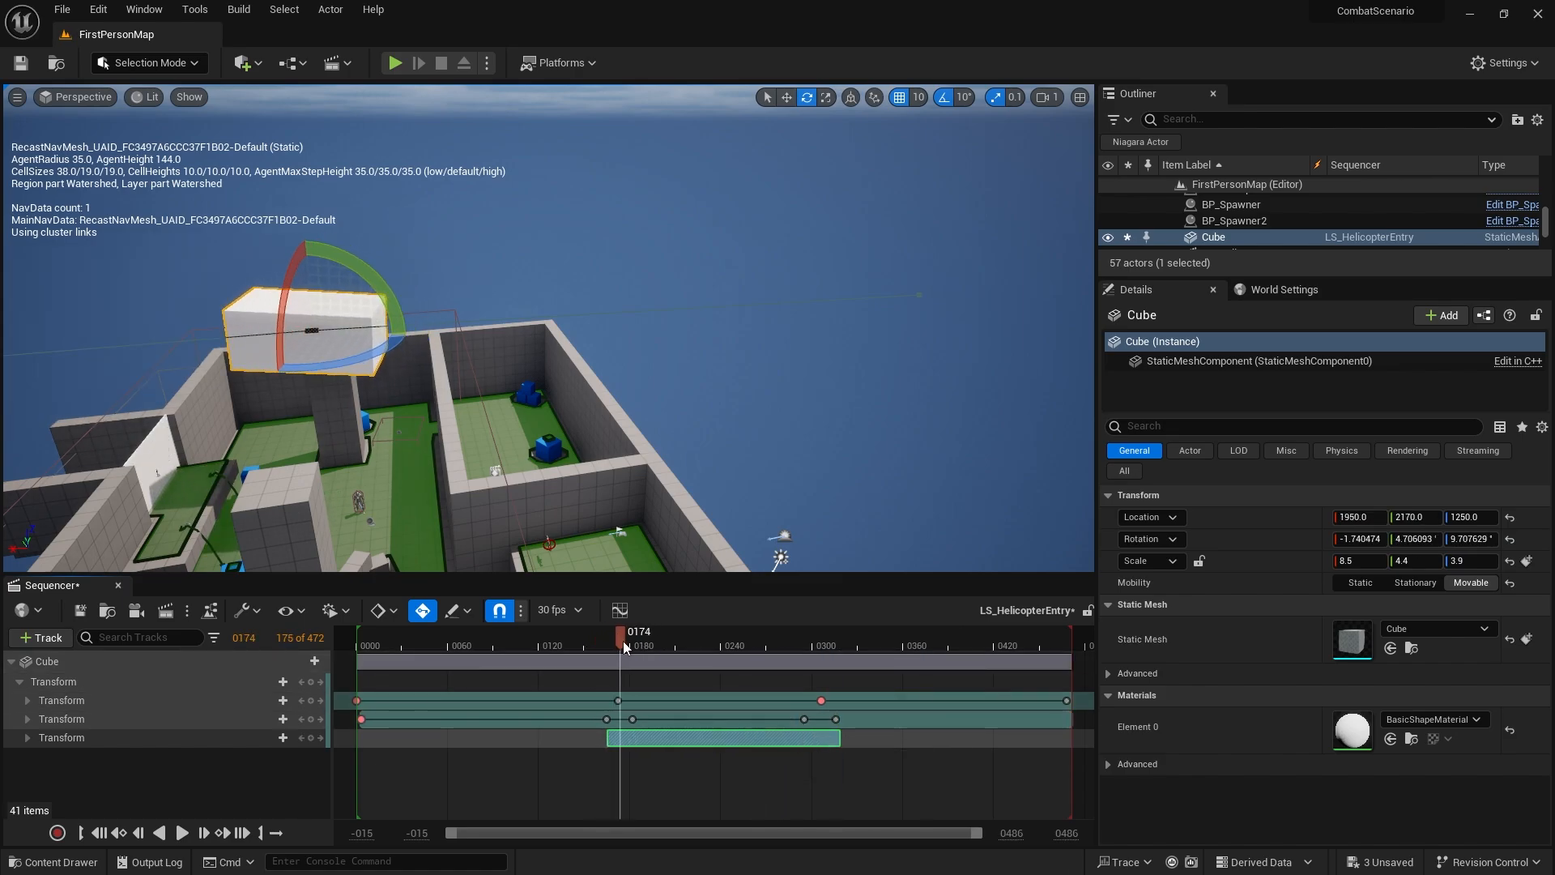
mouse_move(514, 428)
right_down()
mouse_move(481, 477)
mouse_move(512, 422)
mouse_move(503, 401)
right_up()
key(w)
click(311, 737)
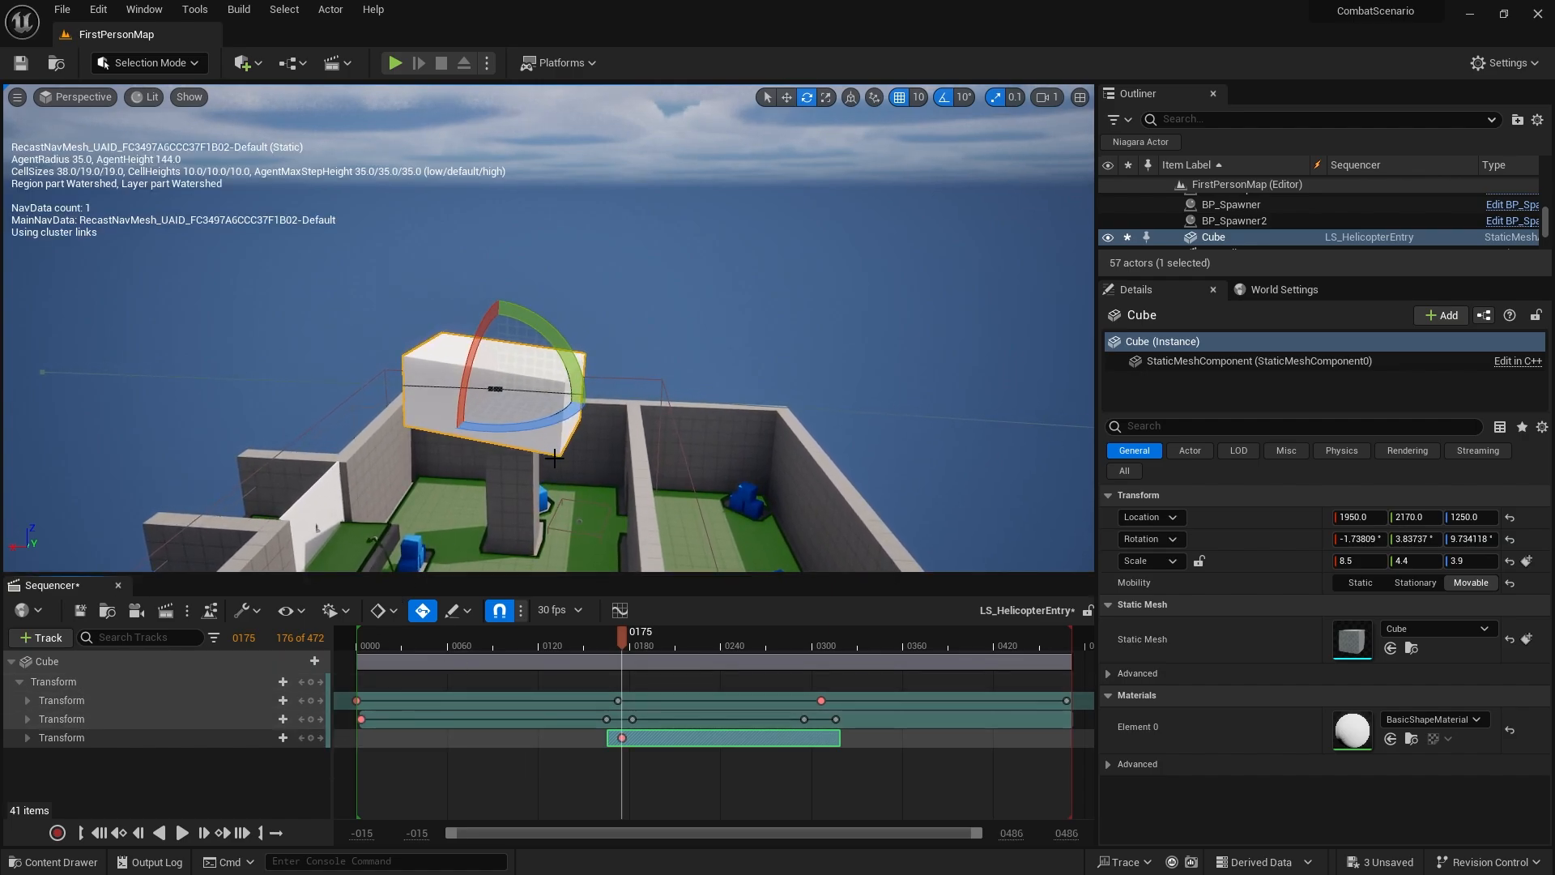
Step: Raise the cube to about Z 1290 at frame 243, and adjust and key its height again at frame 305
right_drag(597, 457, 577, 471)
key(w)
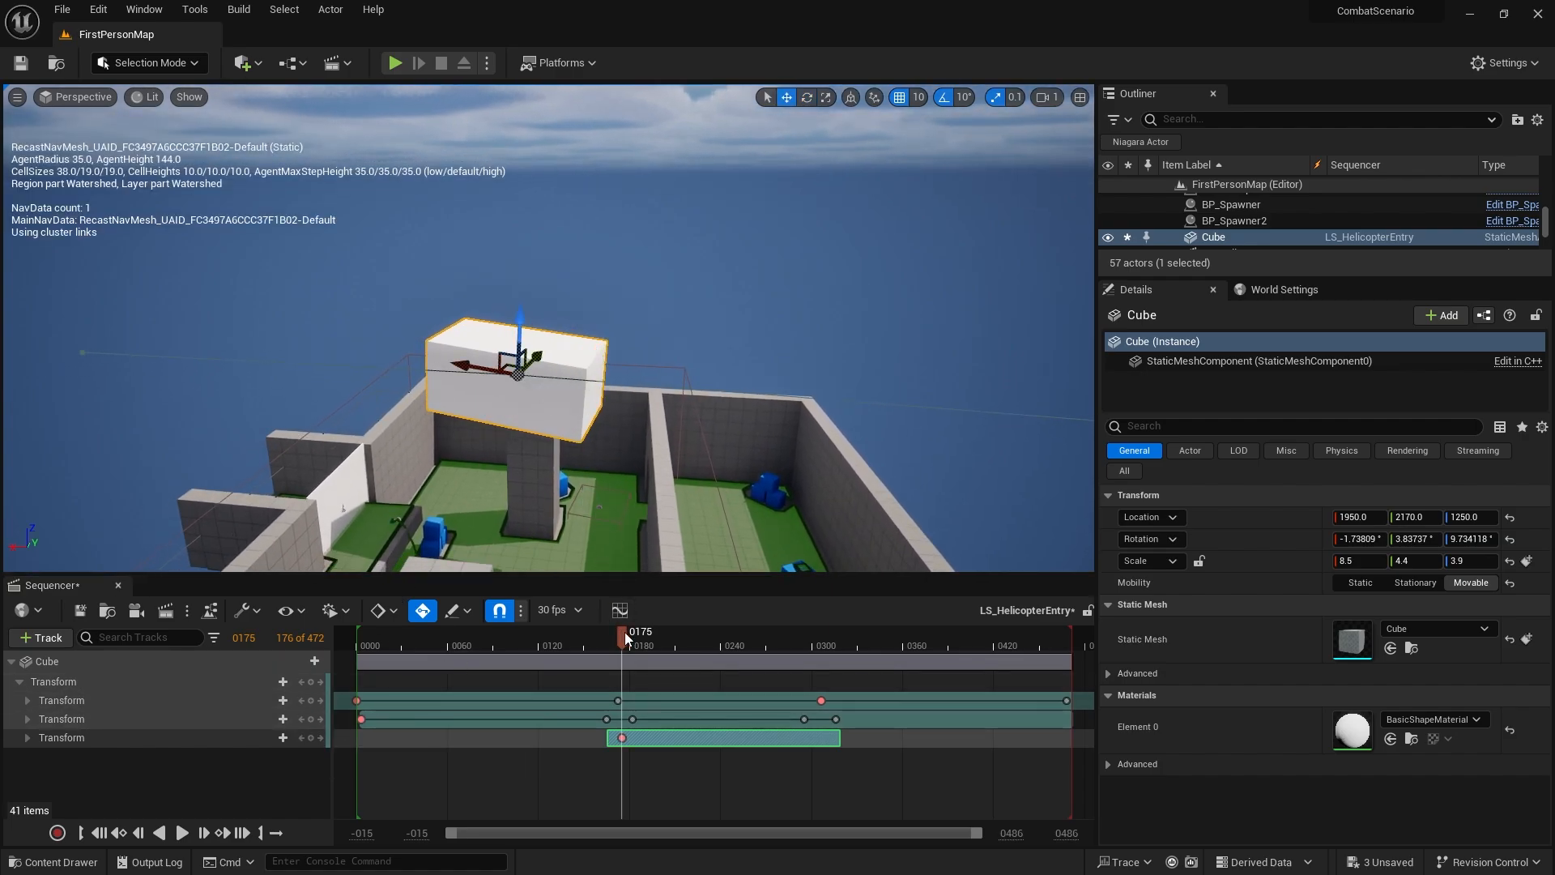
drag(627, 637, 716, 645)
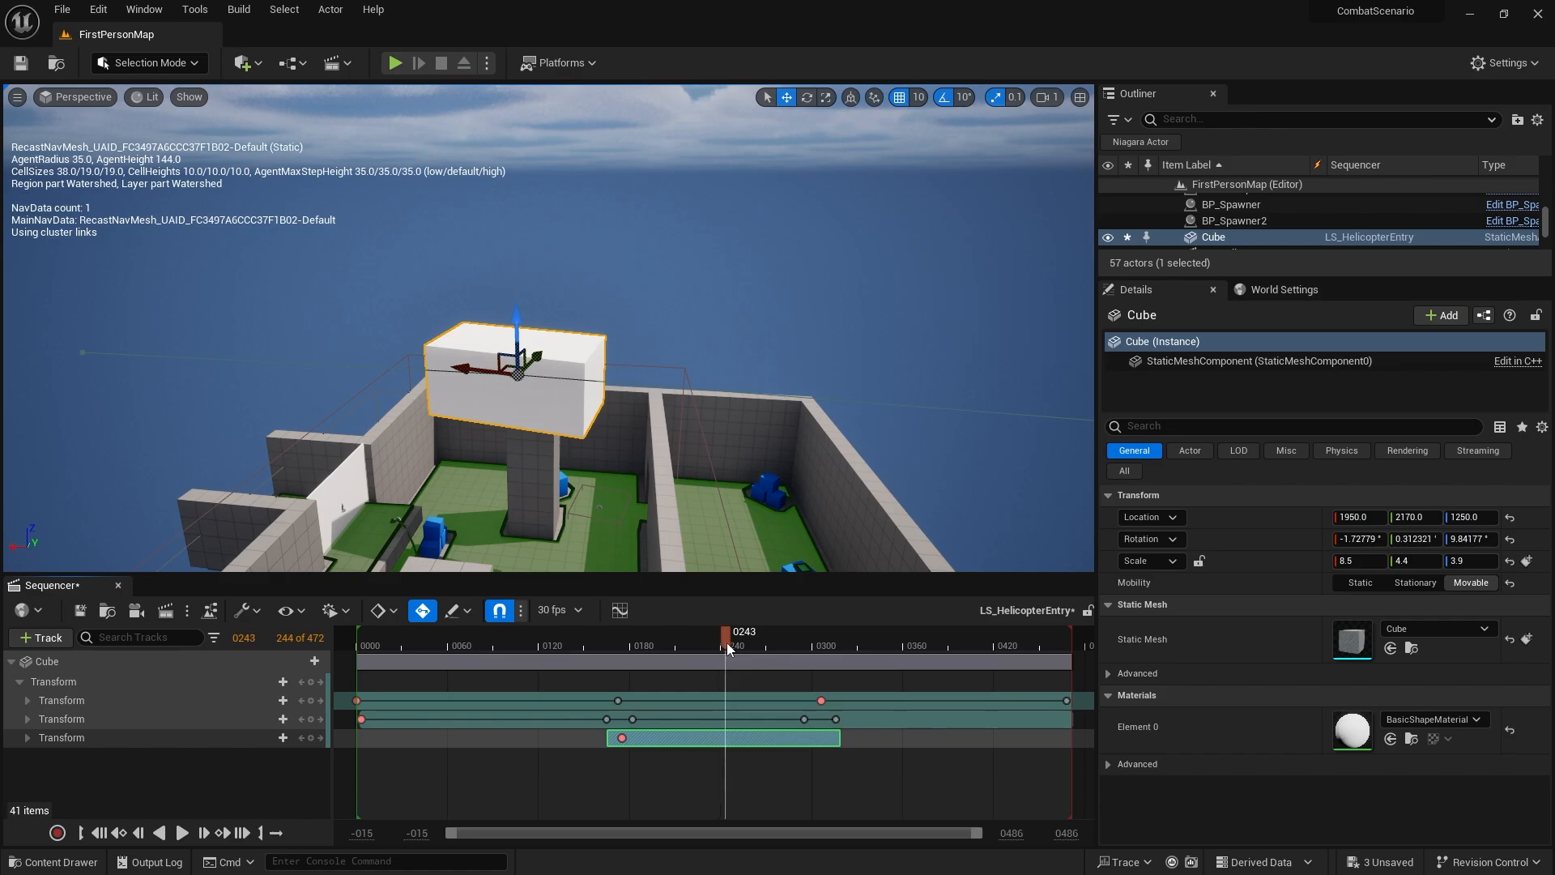
drag(517, 307, 516, 307)
drag(821, 648, 818, 644)
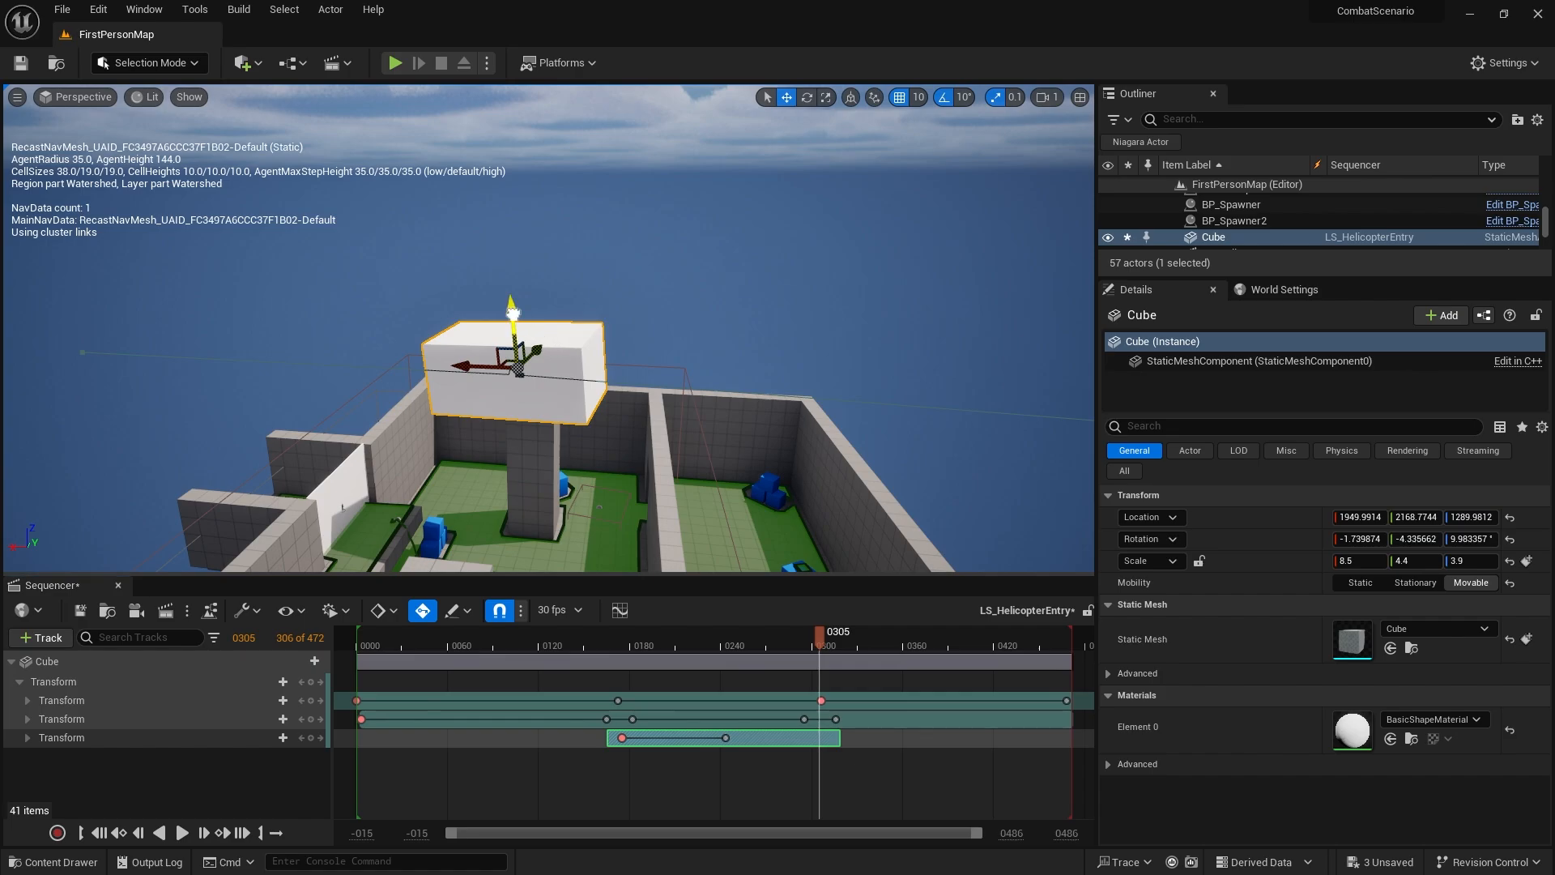
drag(516, 322, 516, 321)
Step: Play the sequence from frame 72 to its end to review the full flight, and collapse the Cube track
drag(803, 645, 465, 635)
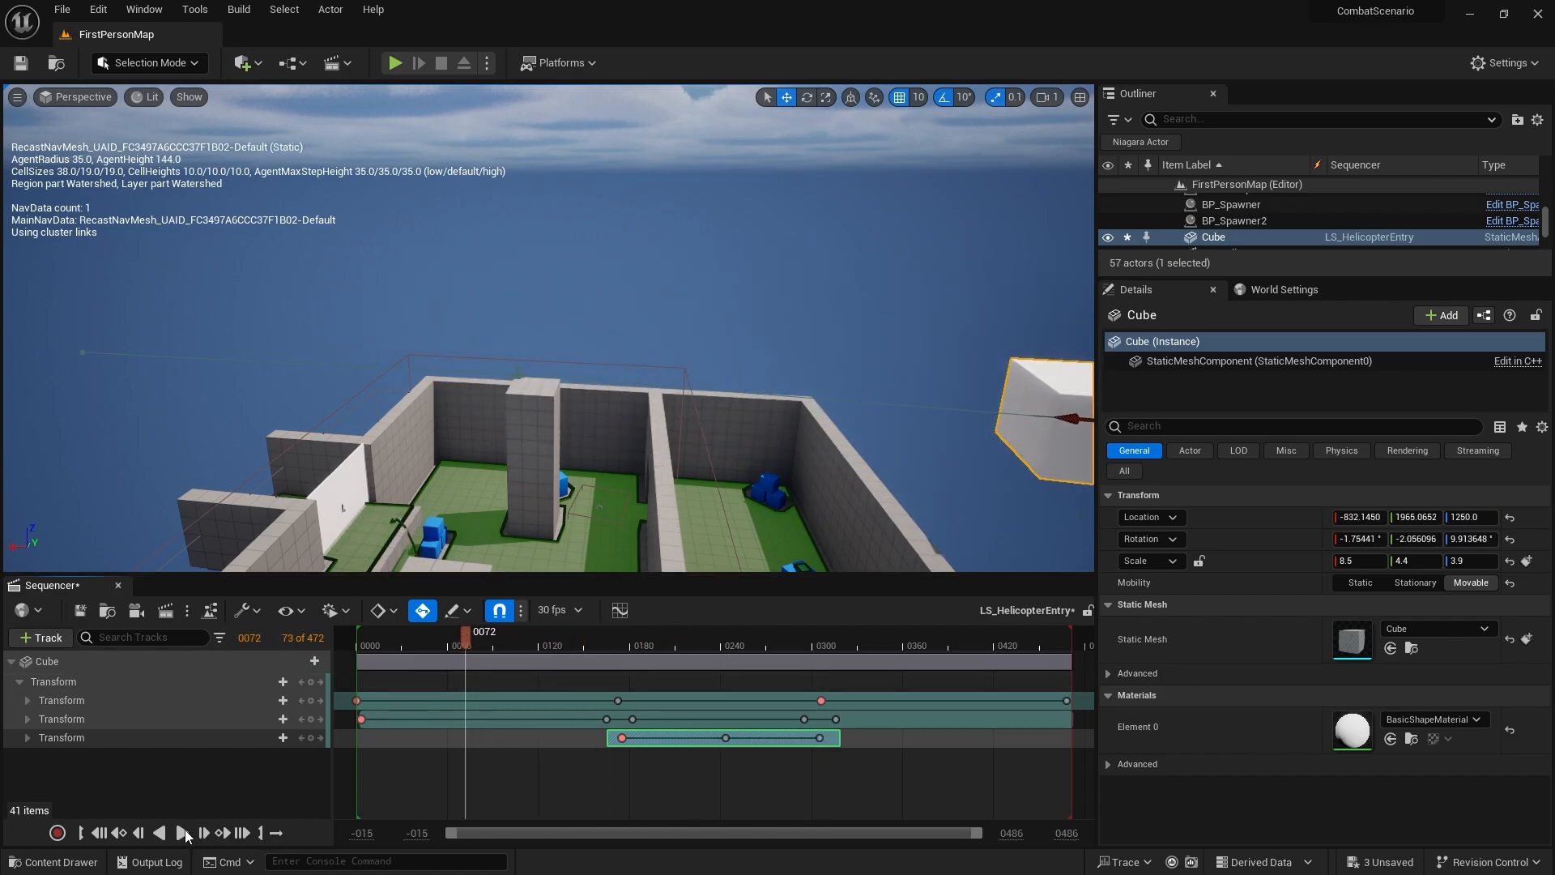
click(183, 832)
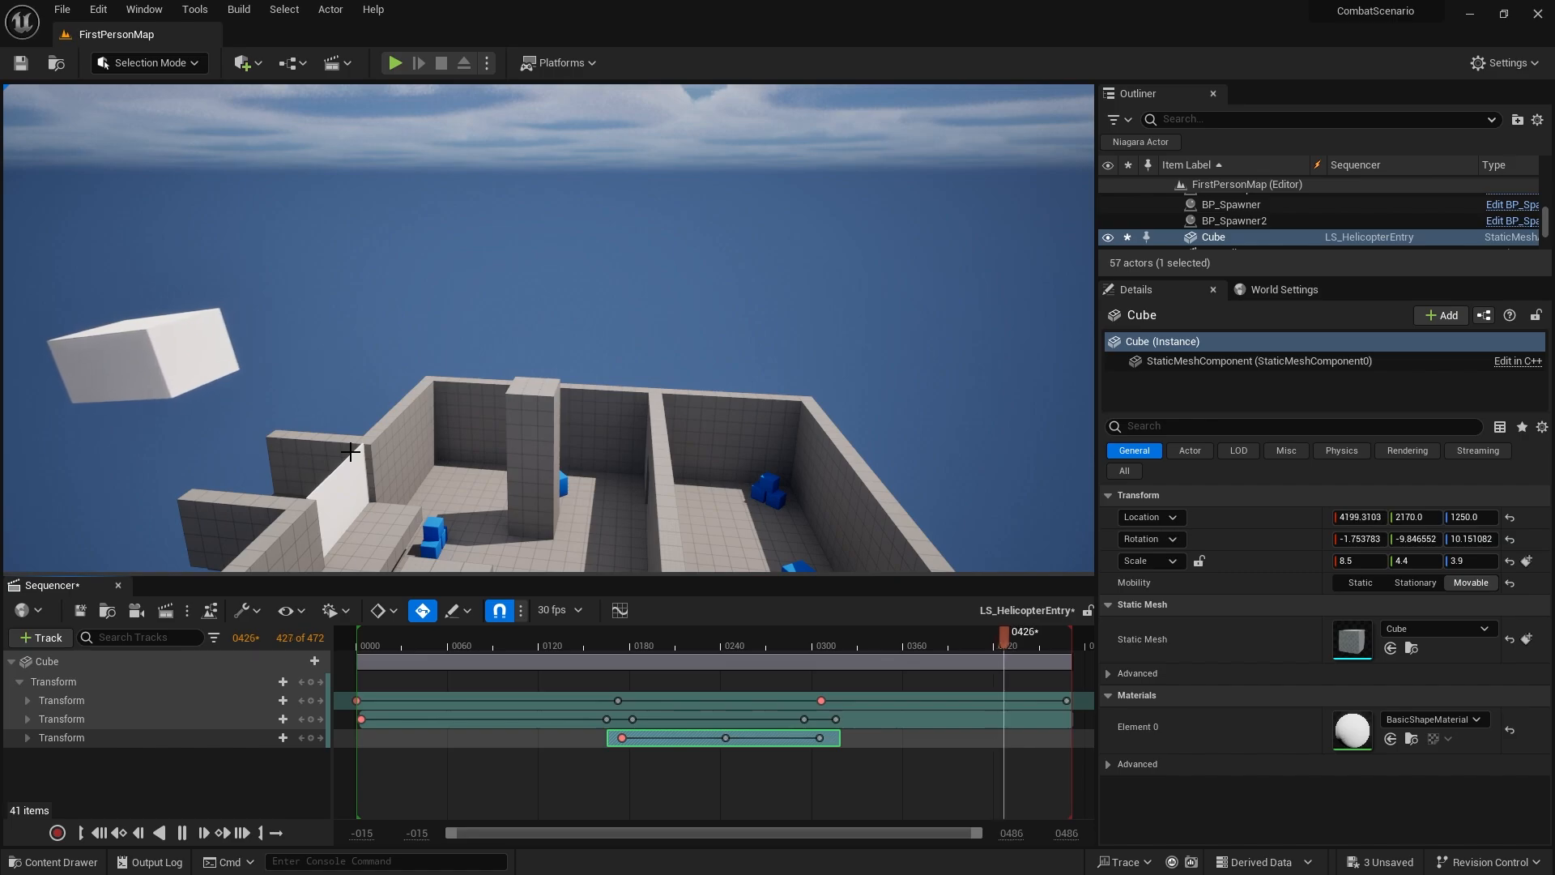
click(11, 661)
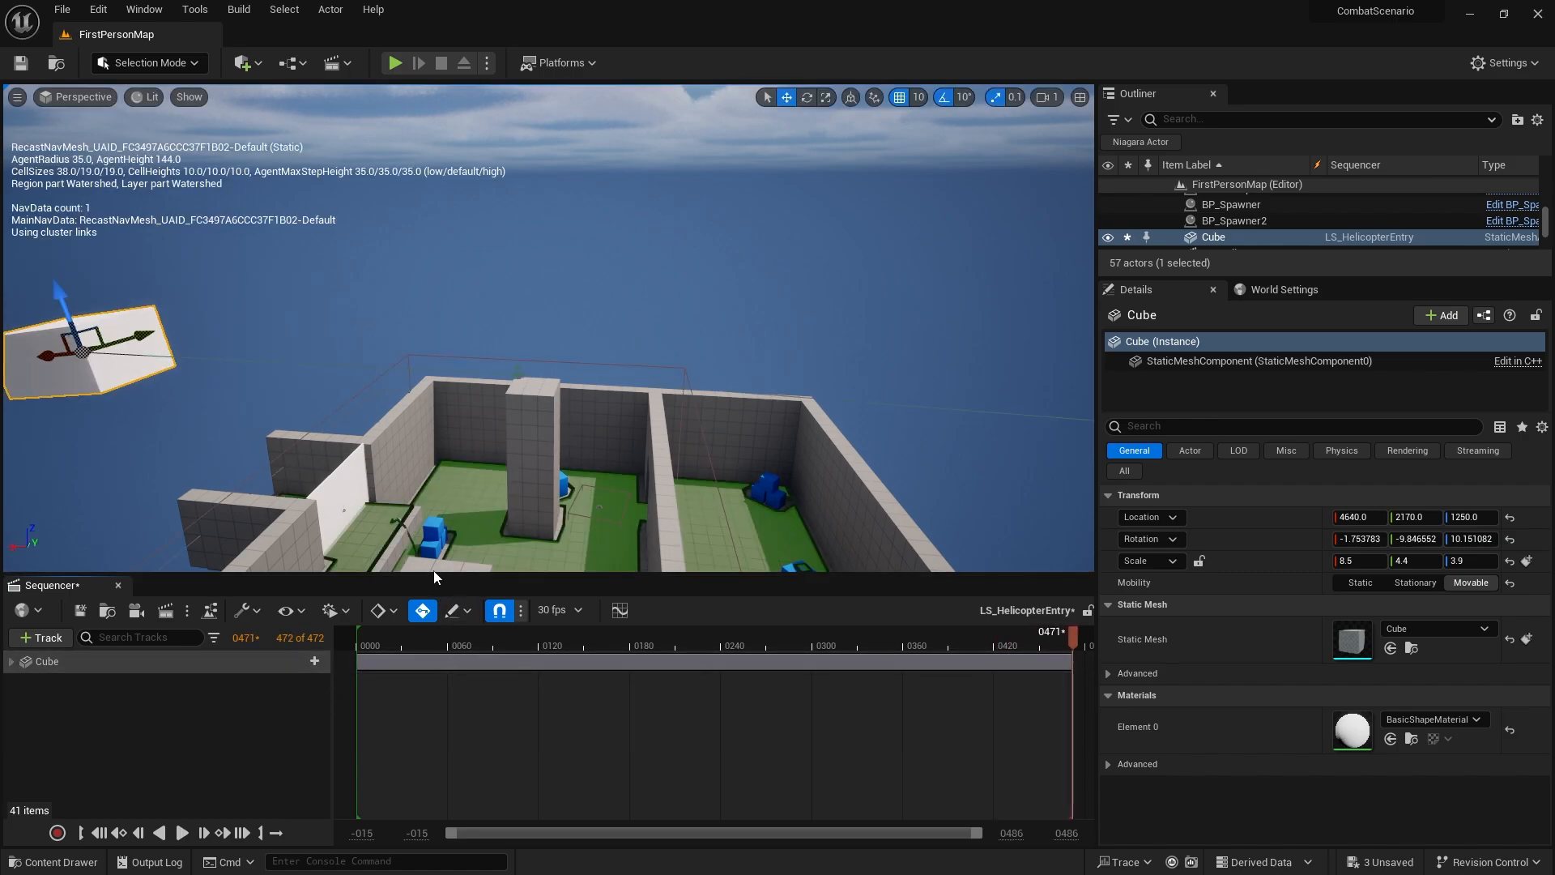
Step: Save the LS_HelicopterEntry sequence and close the Sequencer
right_drag(420, 370, 439, 394)
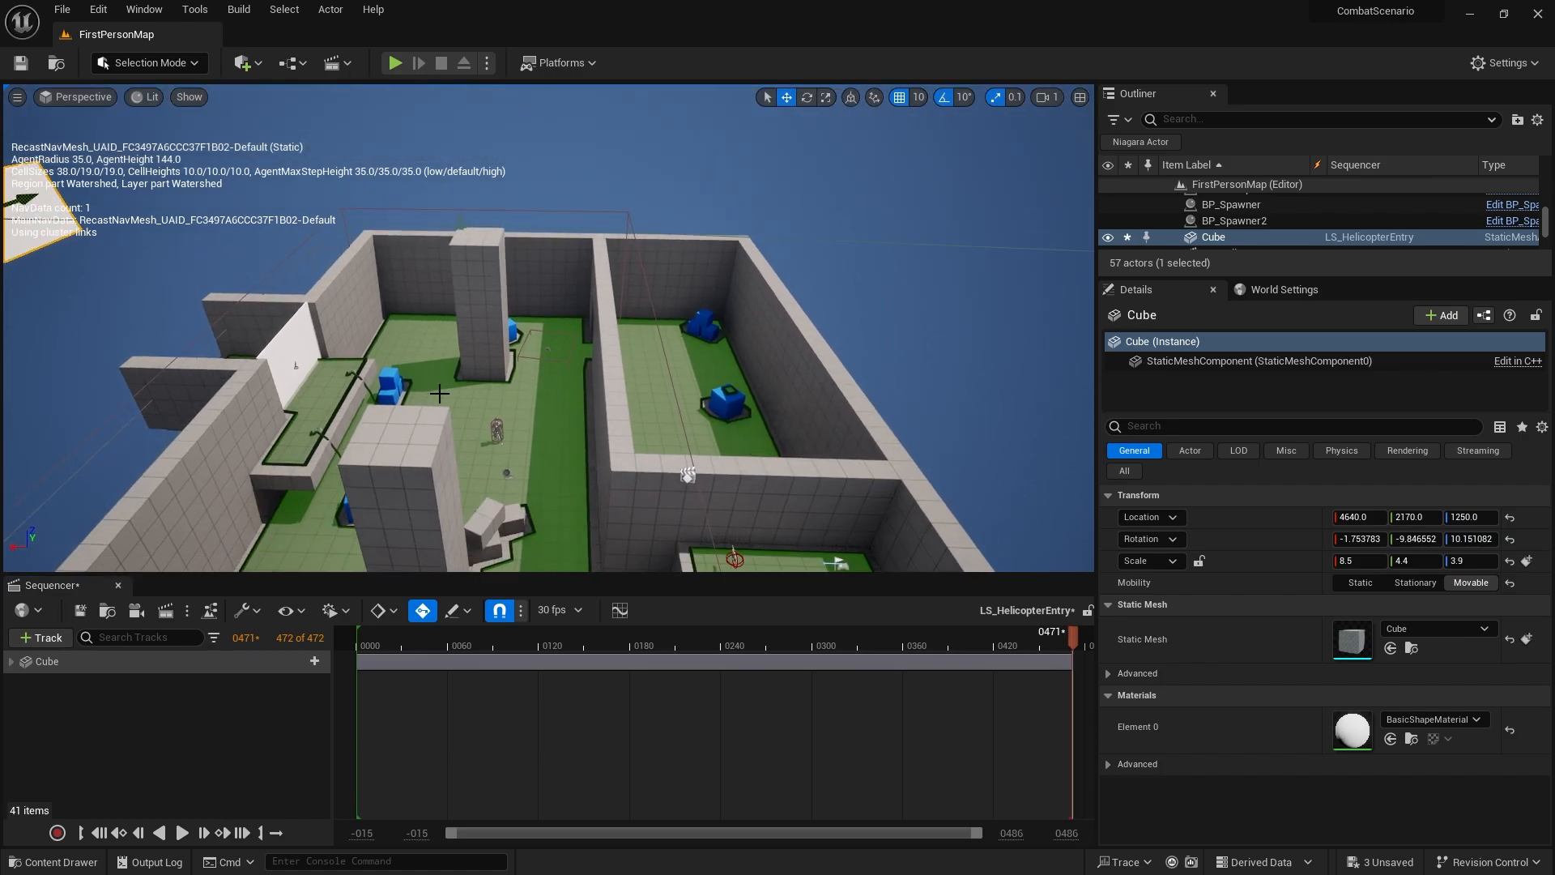
click(84, 611)
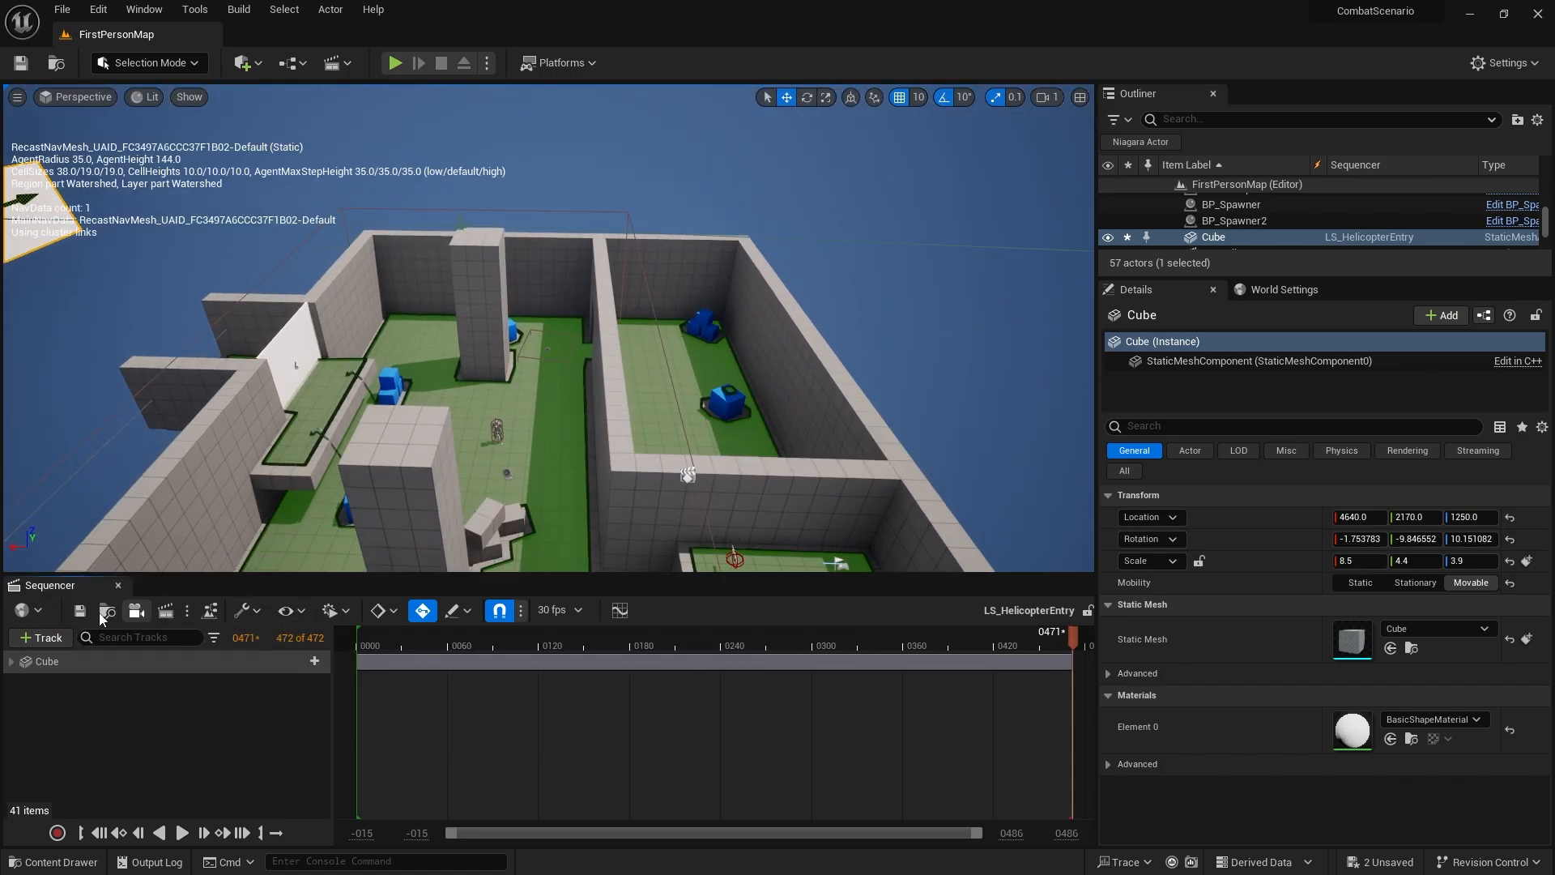
click(118, 585)
Step: Move the LS_HelicopterEntry sequence actor down into the main room at X 1990, Y 1980, Z 600
right_drag(454, 575, 704, 455)
click(768, 460)
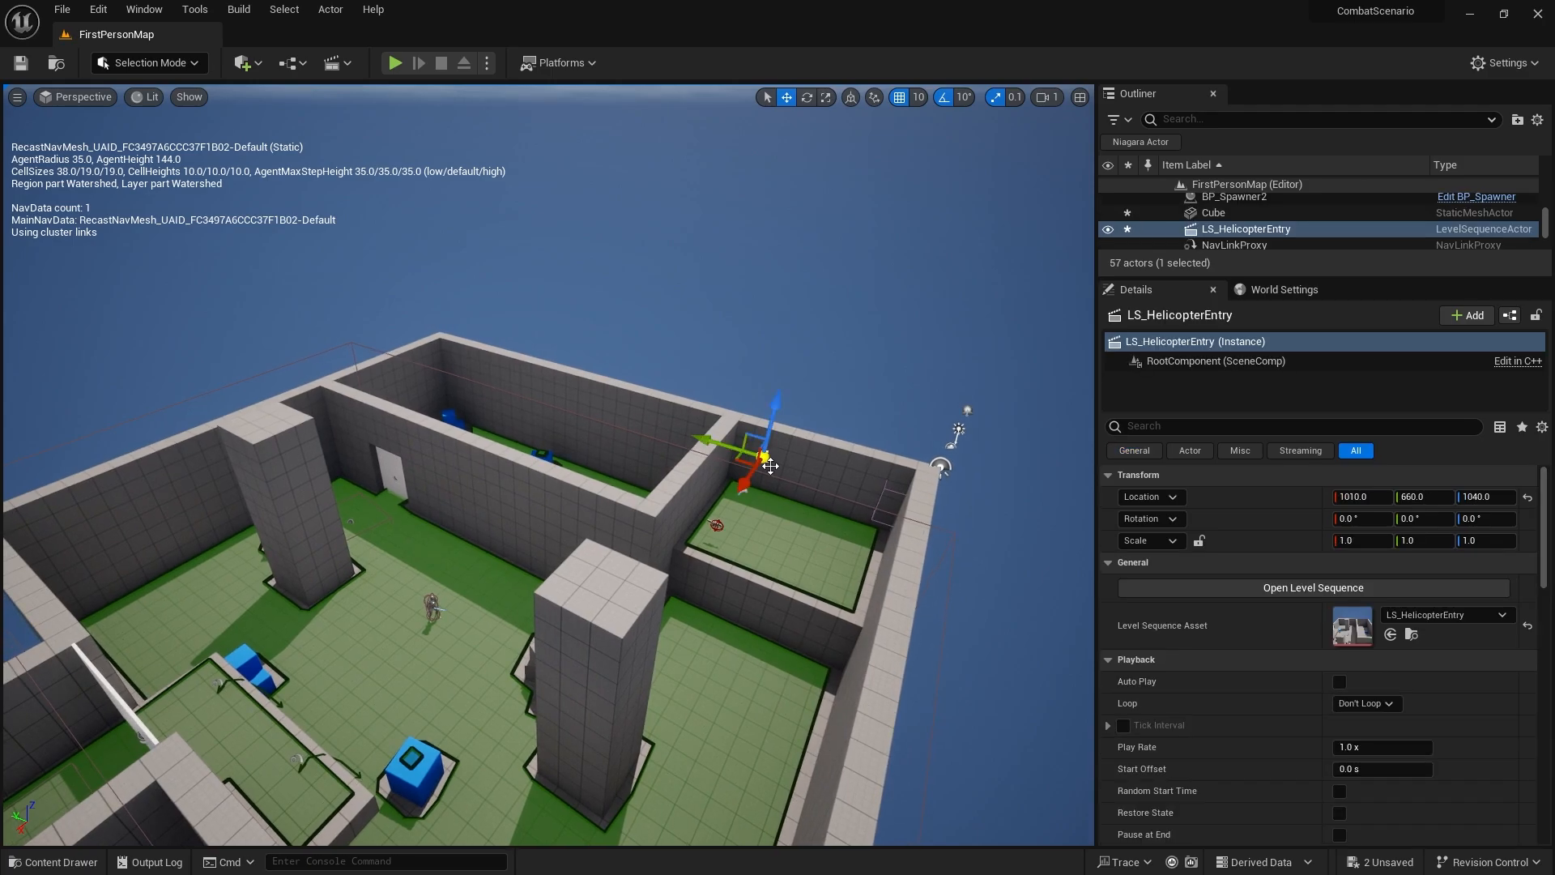
right_drag(713, 535, 801, 543)
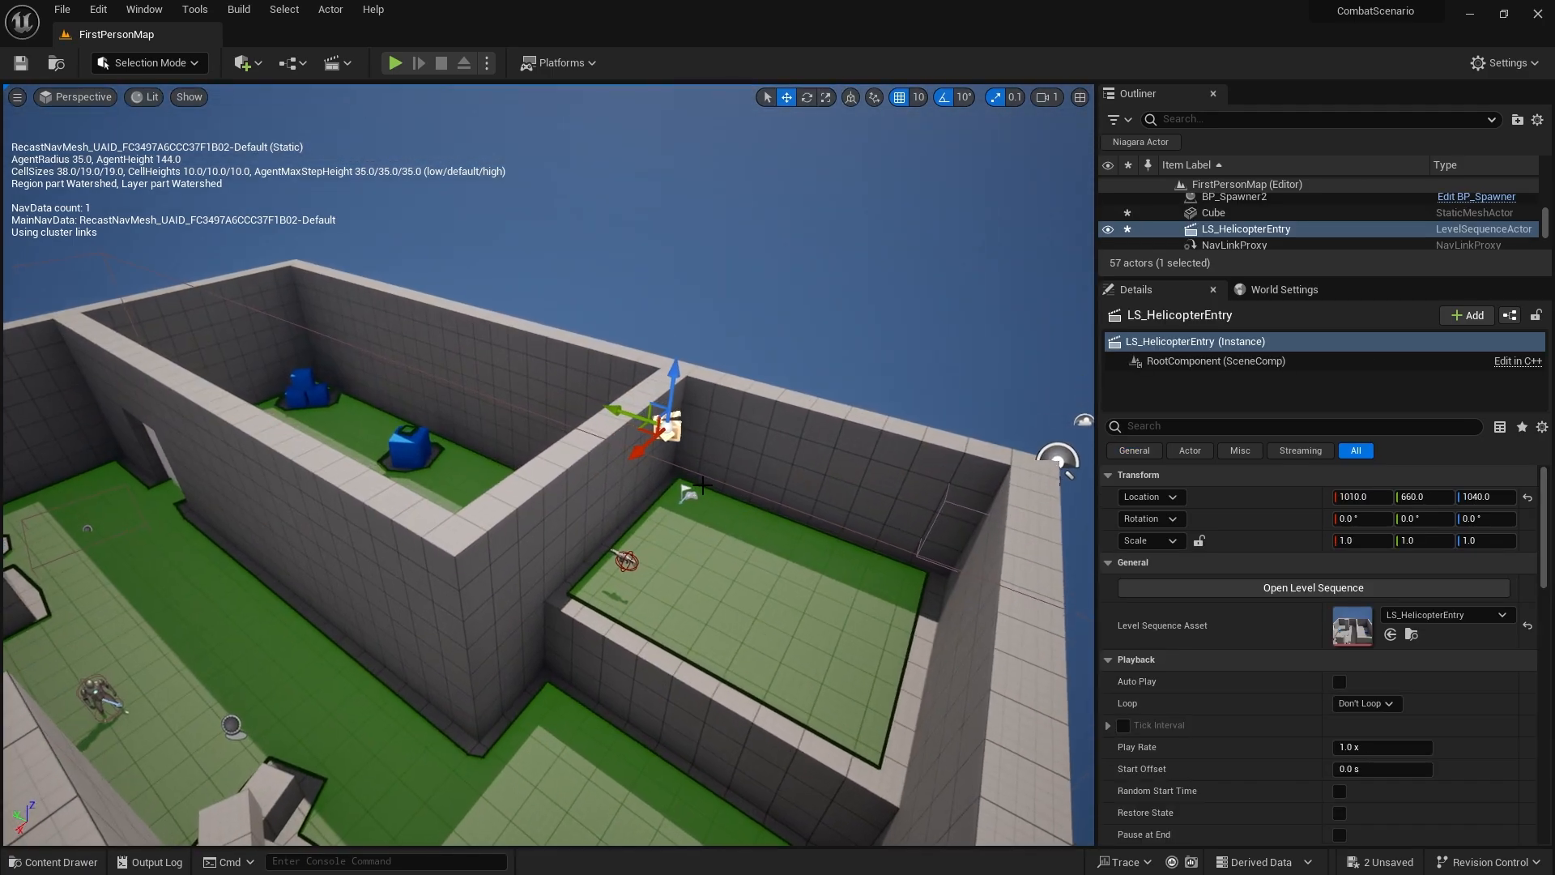
right_drag(229, 528, 764, 475)
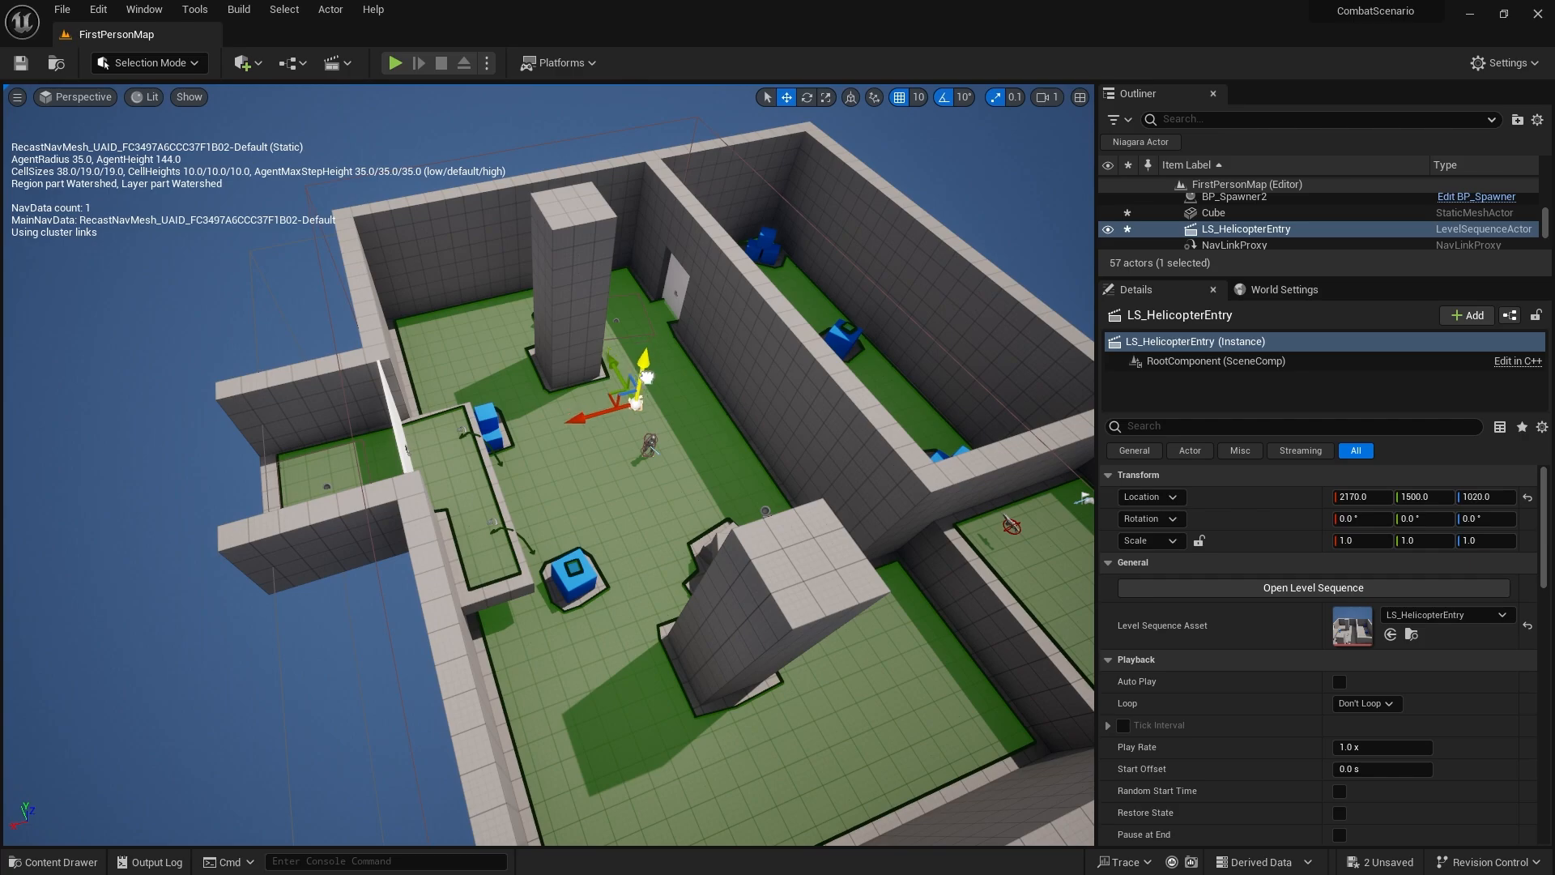
right_drag(642, 412, 559, 409)
drag(600, 396, 600, 421)
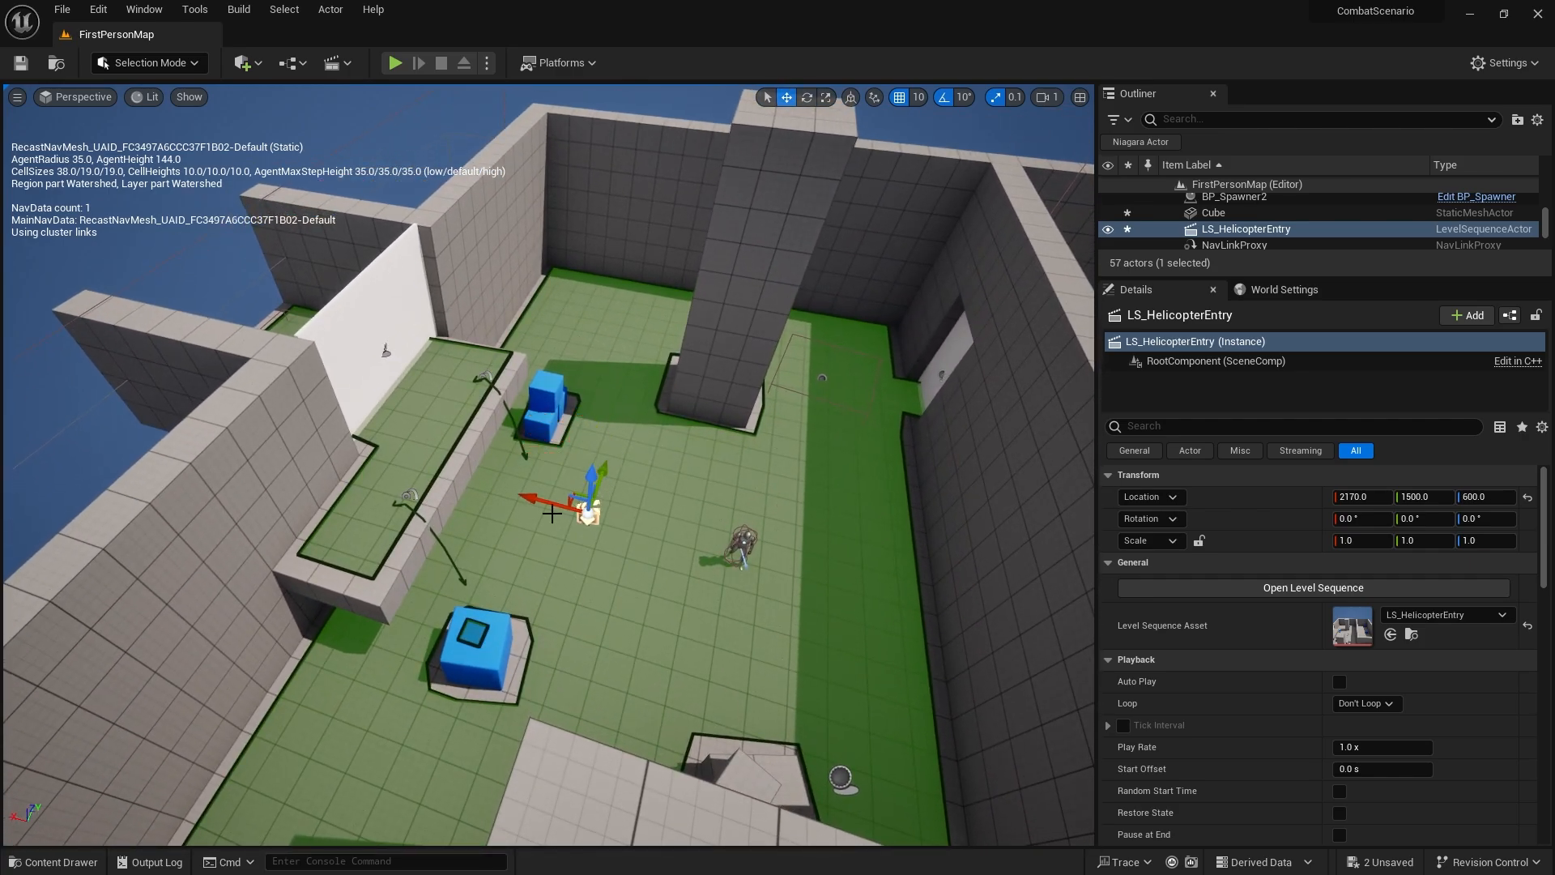
drag(612, 528, 634, 532)
right_drag(634, 532, 583, 535)
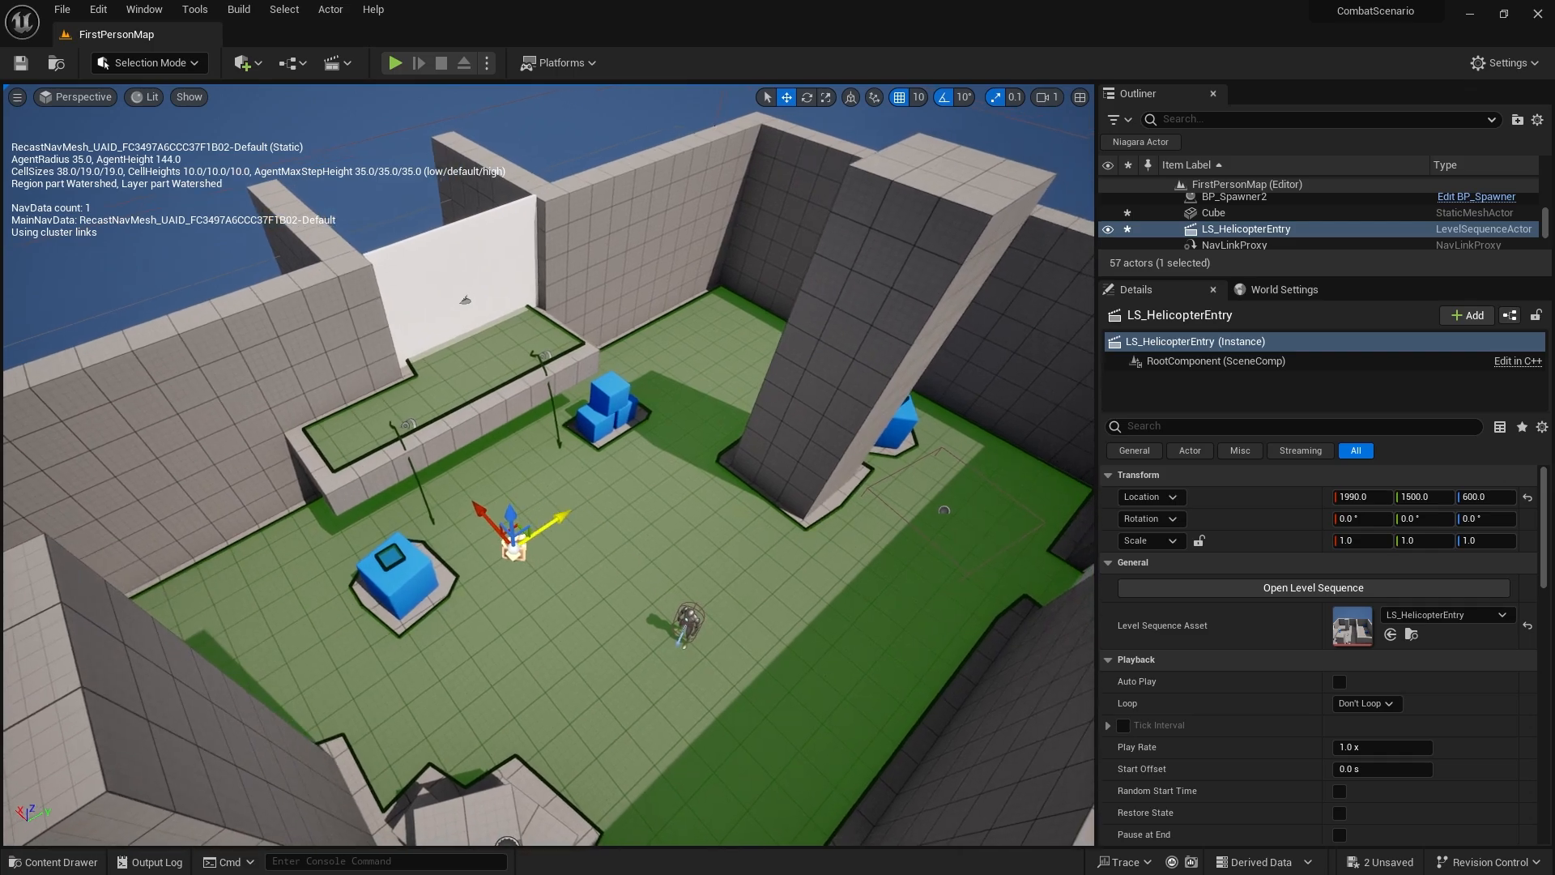
right_drag(715, 446, 753, 411)
right_drag(593, 540, 576, 547)
mouse_move(733, 365)
right_down()
mouse_move(735, 414)
mouse_move(738, 370)
right_up()
Step: Open the Level Blueprint and add output 2 to the Switch on Int node of the Combat Stage Ended event
click(292, 63)
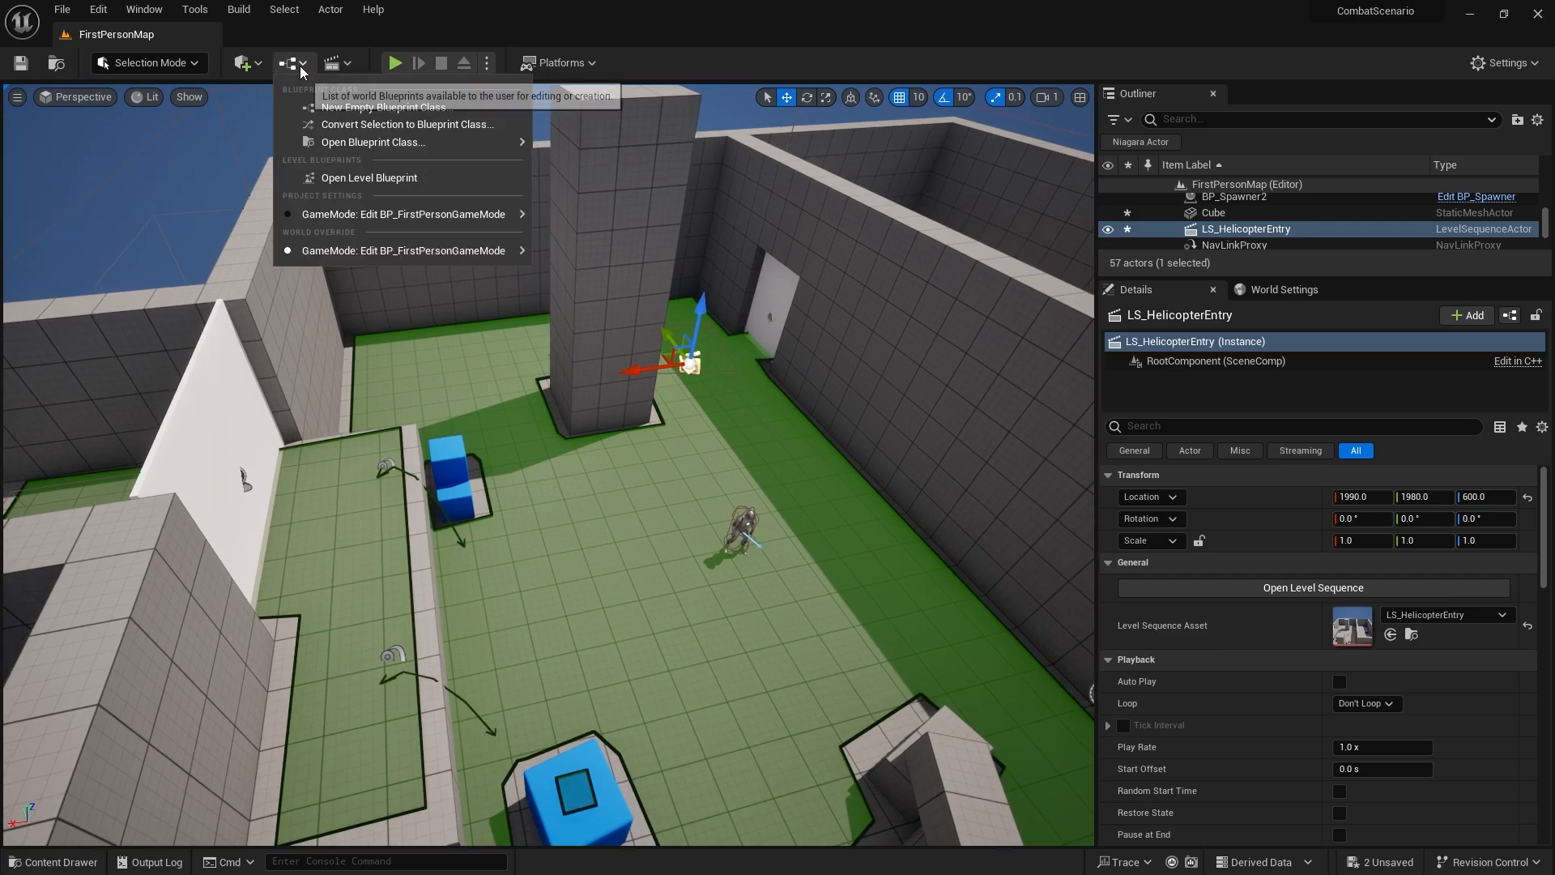
click(369, 179)
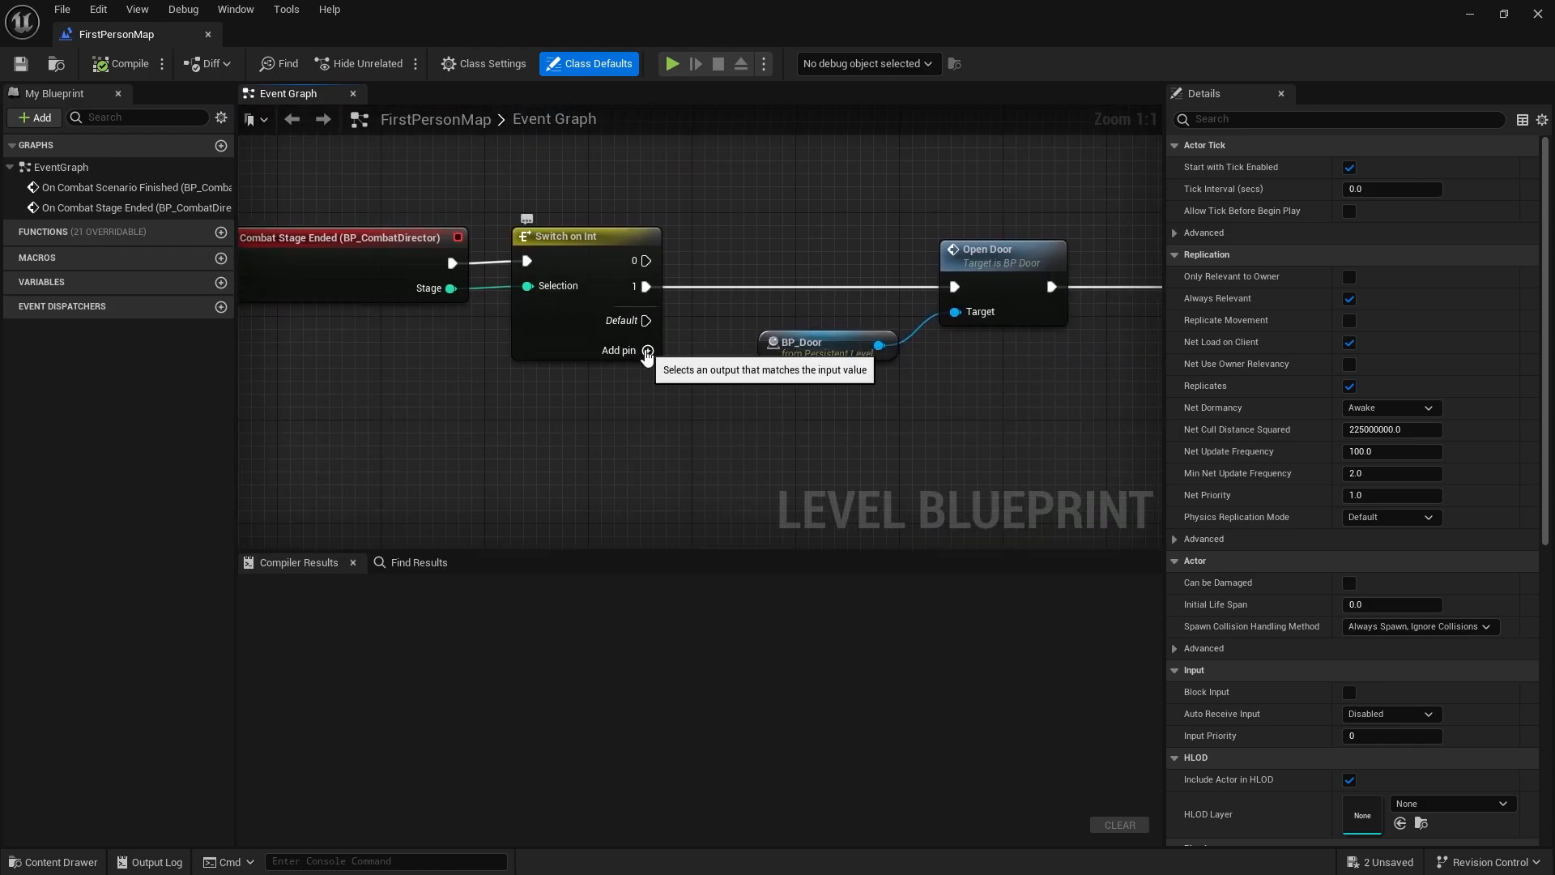
click(646, 349)
Step: Play the LS_HelicopterEntry sequence from output 2 of Switch on Int using a level reference and Play (SequencePlayer), then compile and save
right_drag(779, 401, 571, 372)
right_click(578, 377)
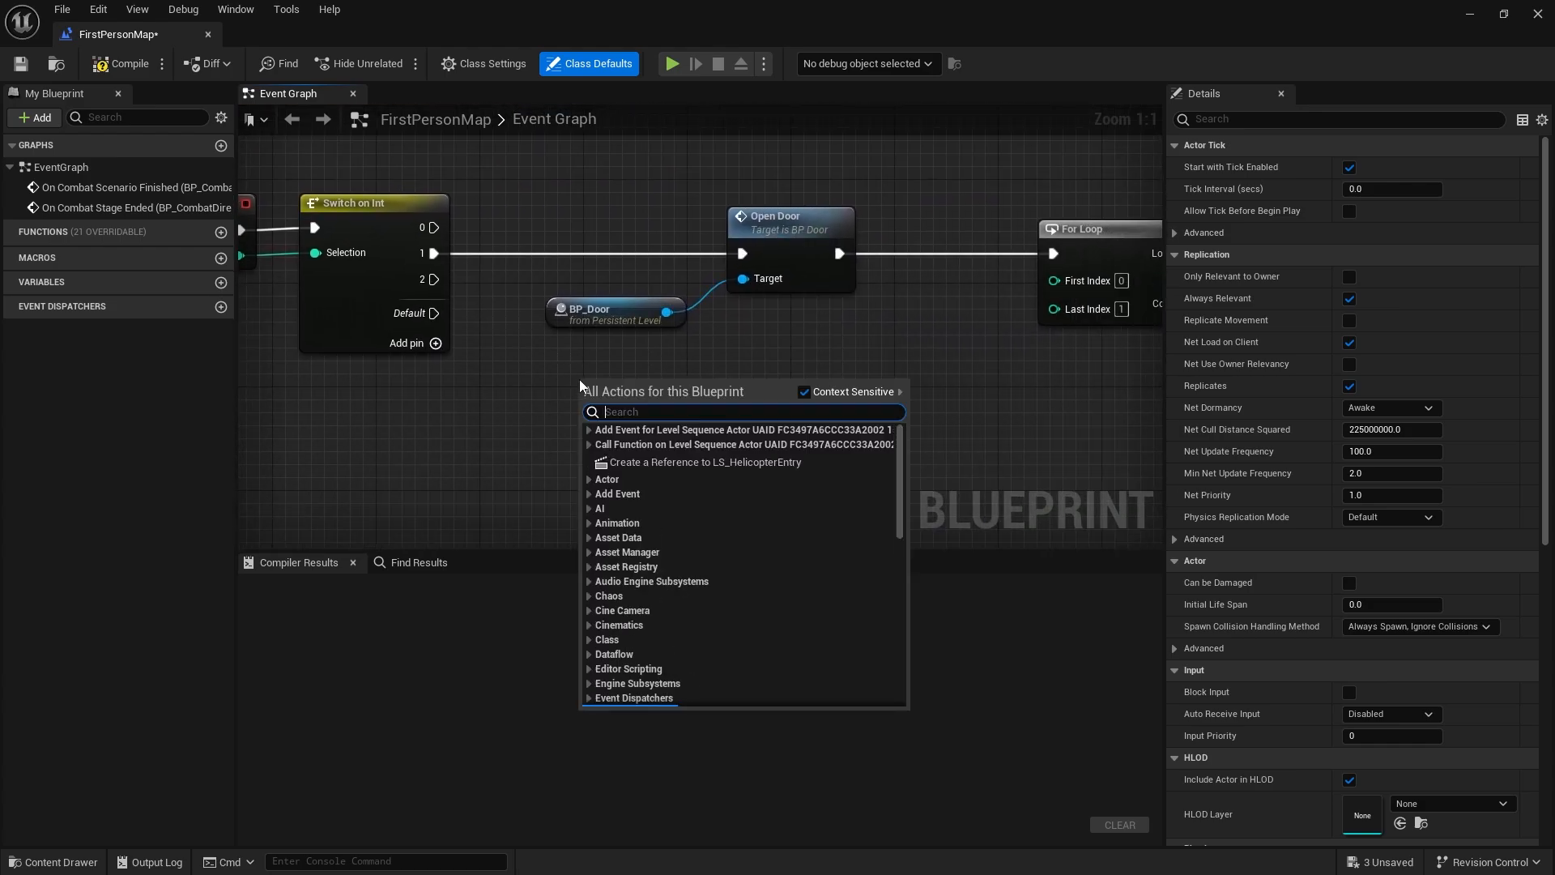
click(650, 468)
drag(641, 398, 708, 431)
text(play)
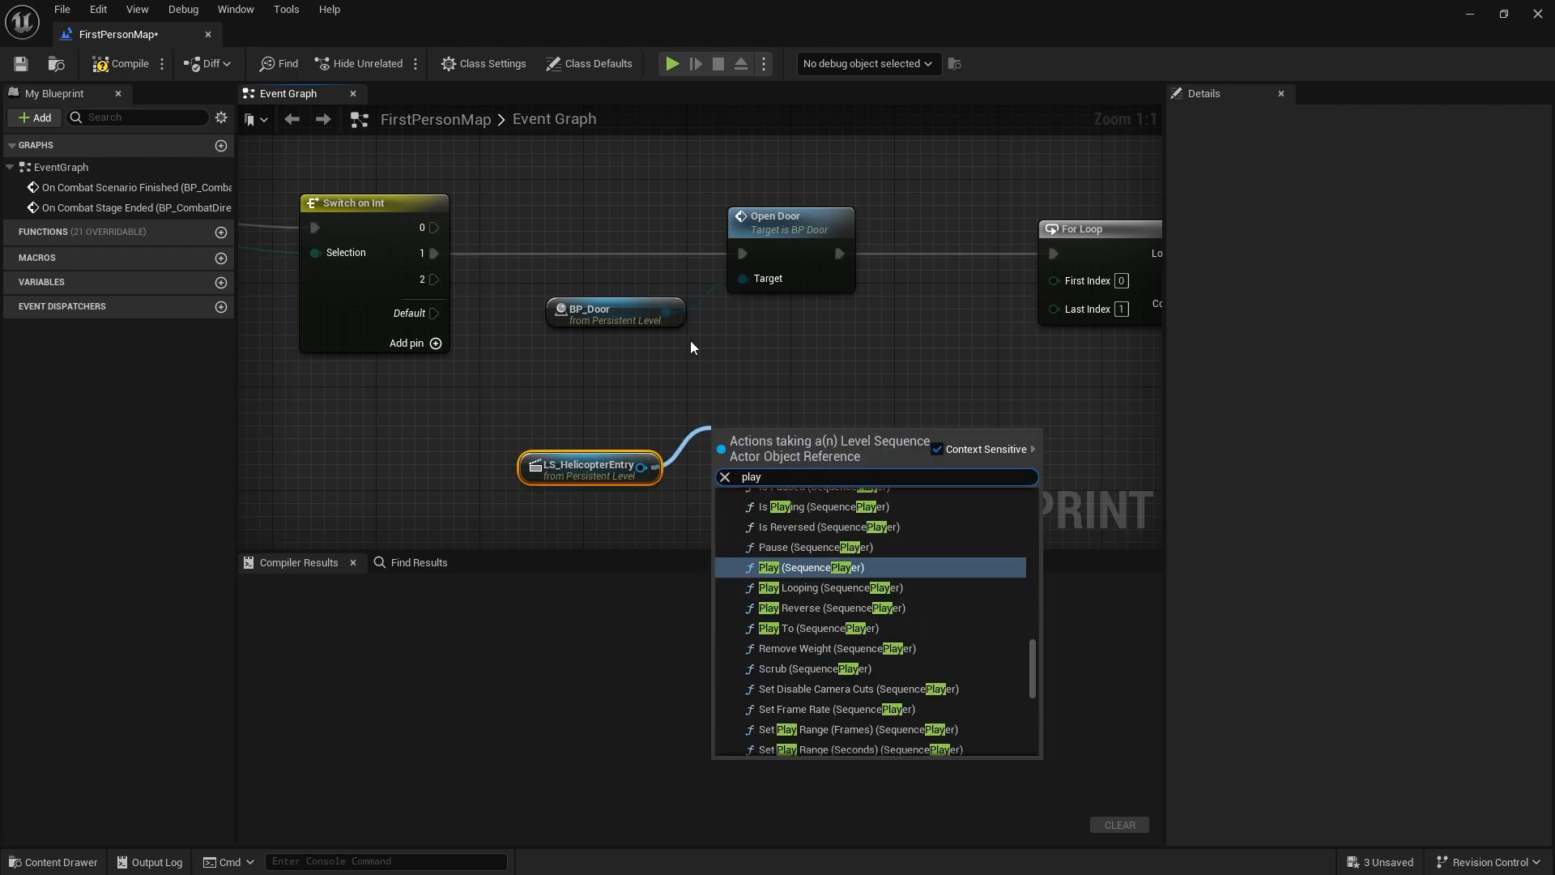
key(Return)
drag(755, 457, 434, 279)
click(120, 64)
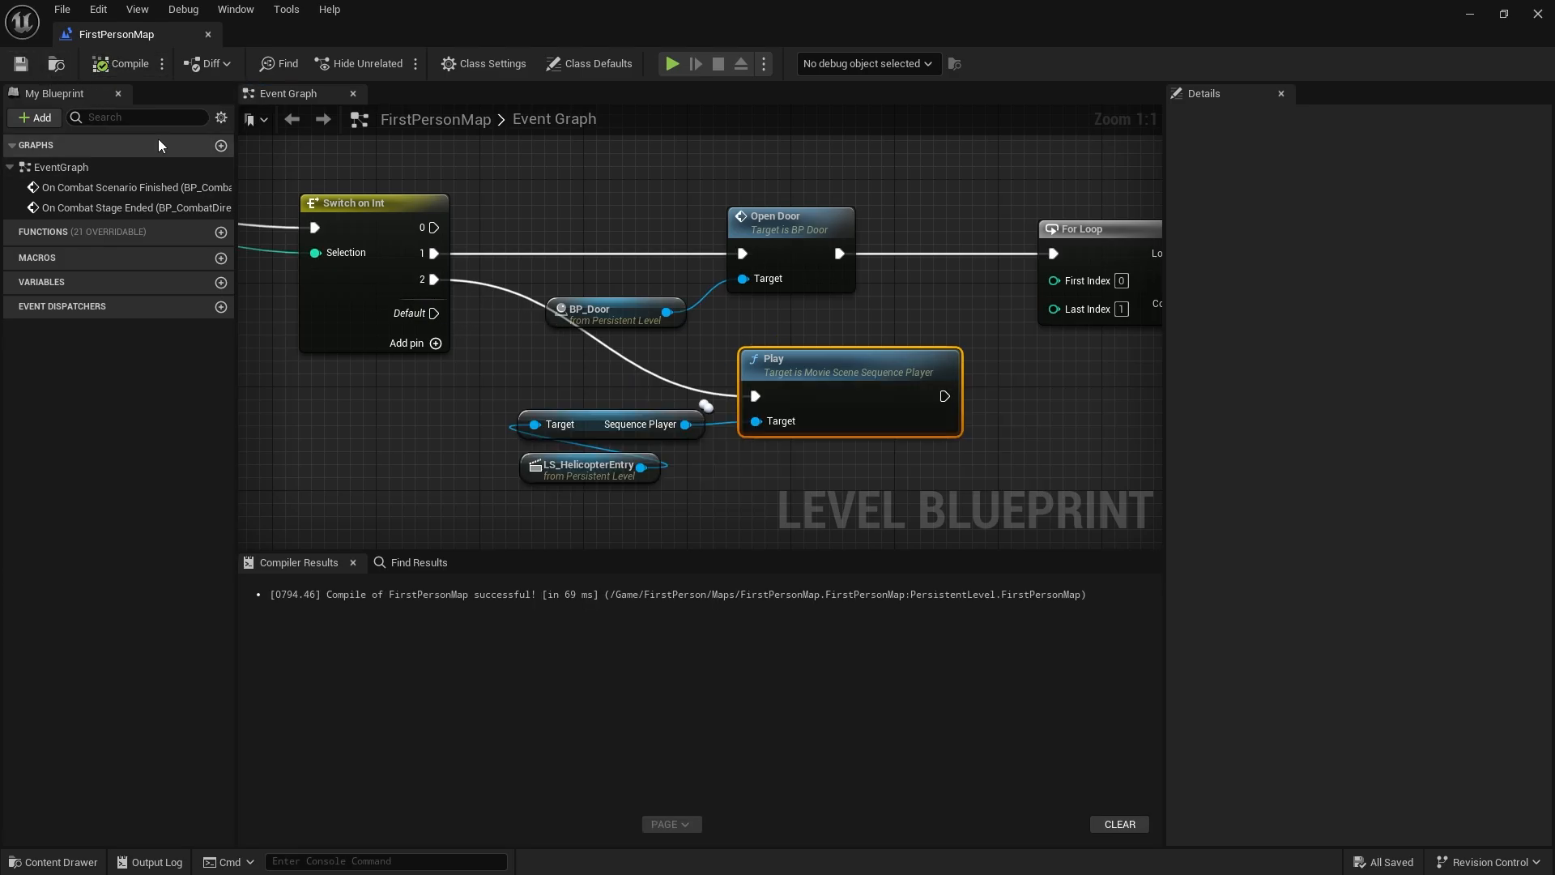
Step: Minimize the Level Blueprint, run the level, and pick up the rifle and shoot the enemies to test the combat stages
click(1469, 16)
click(393, 62)
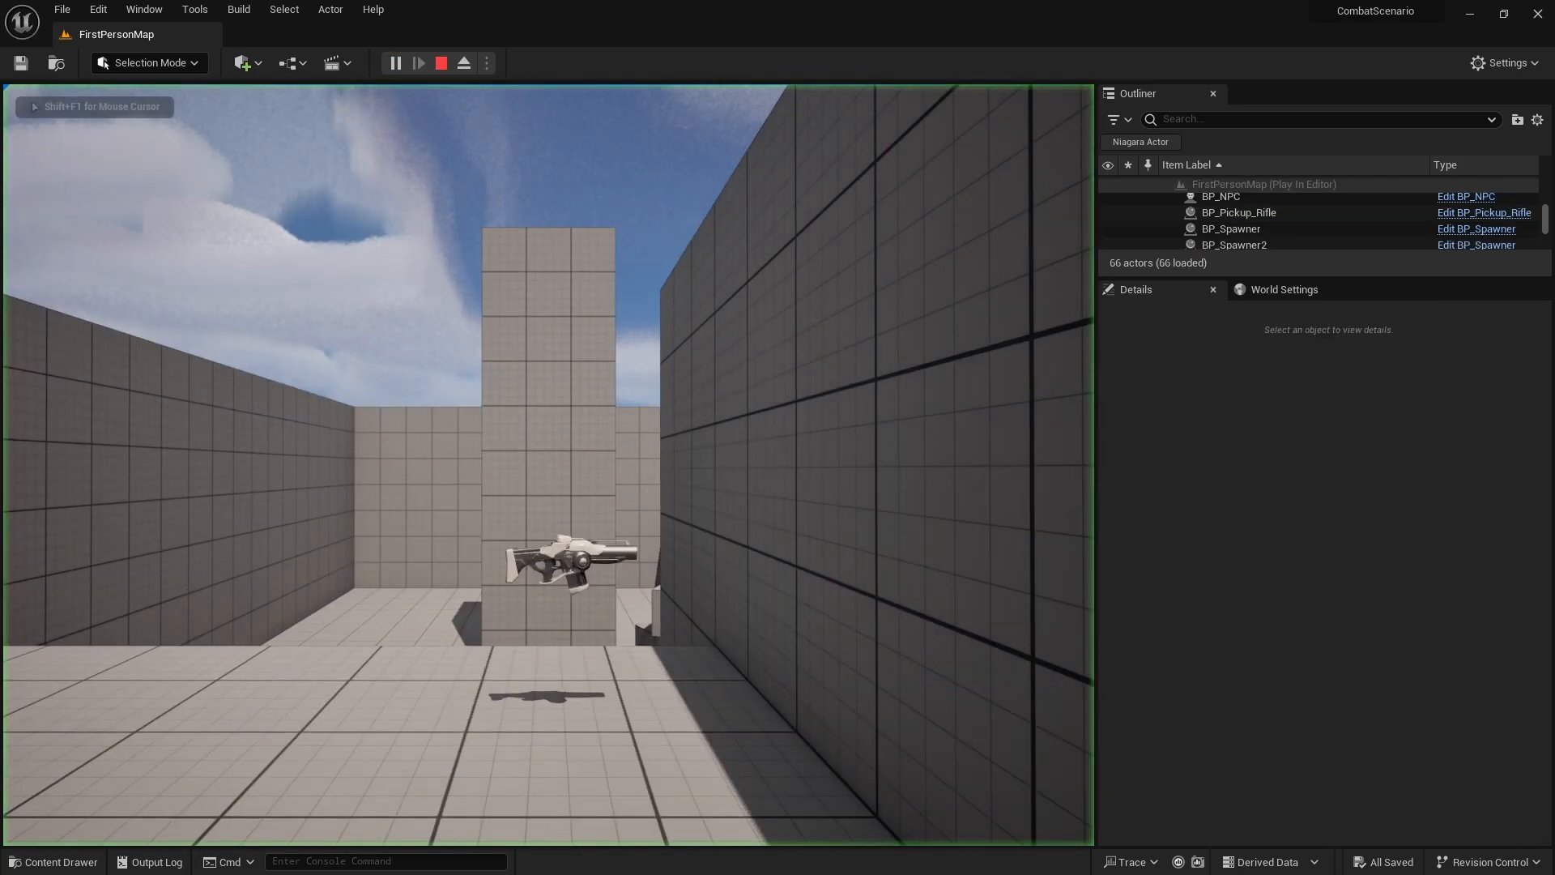
key(w)
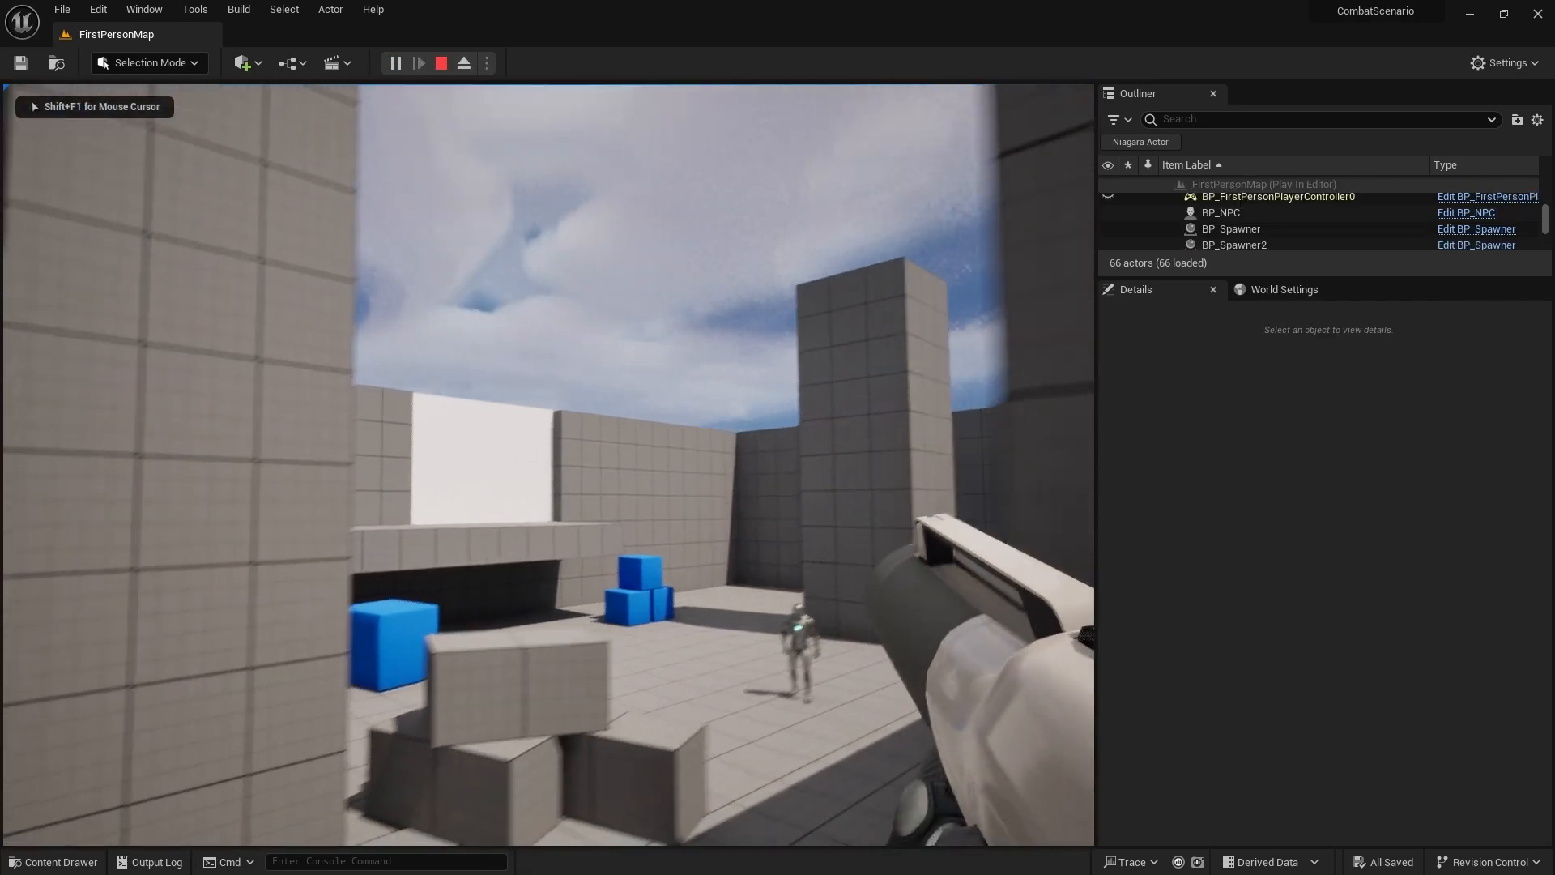
click(549, 465)
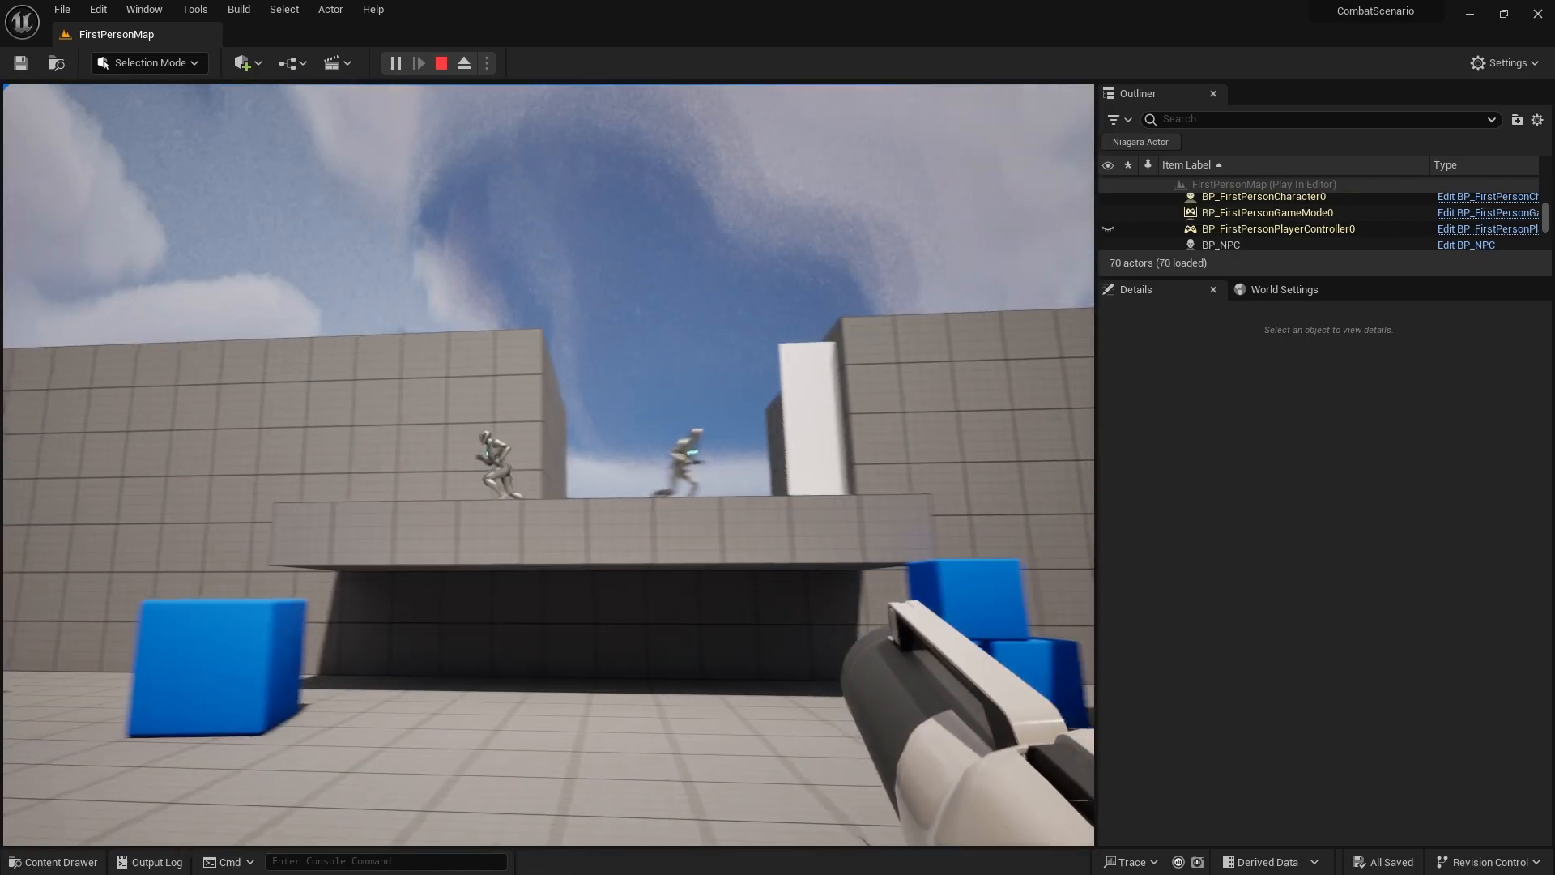
key(a)
click(549, 465)
key(w)
key(s)
click(549, 464)
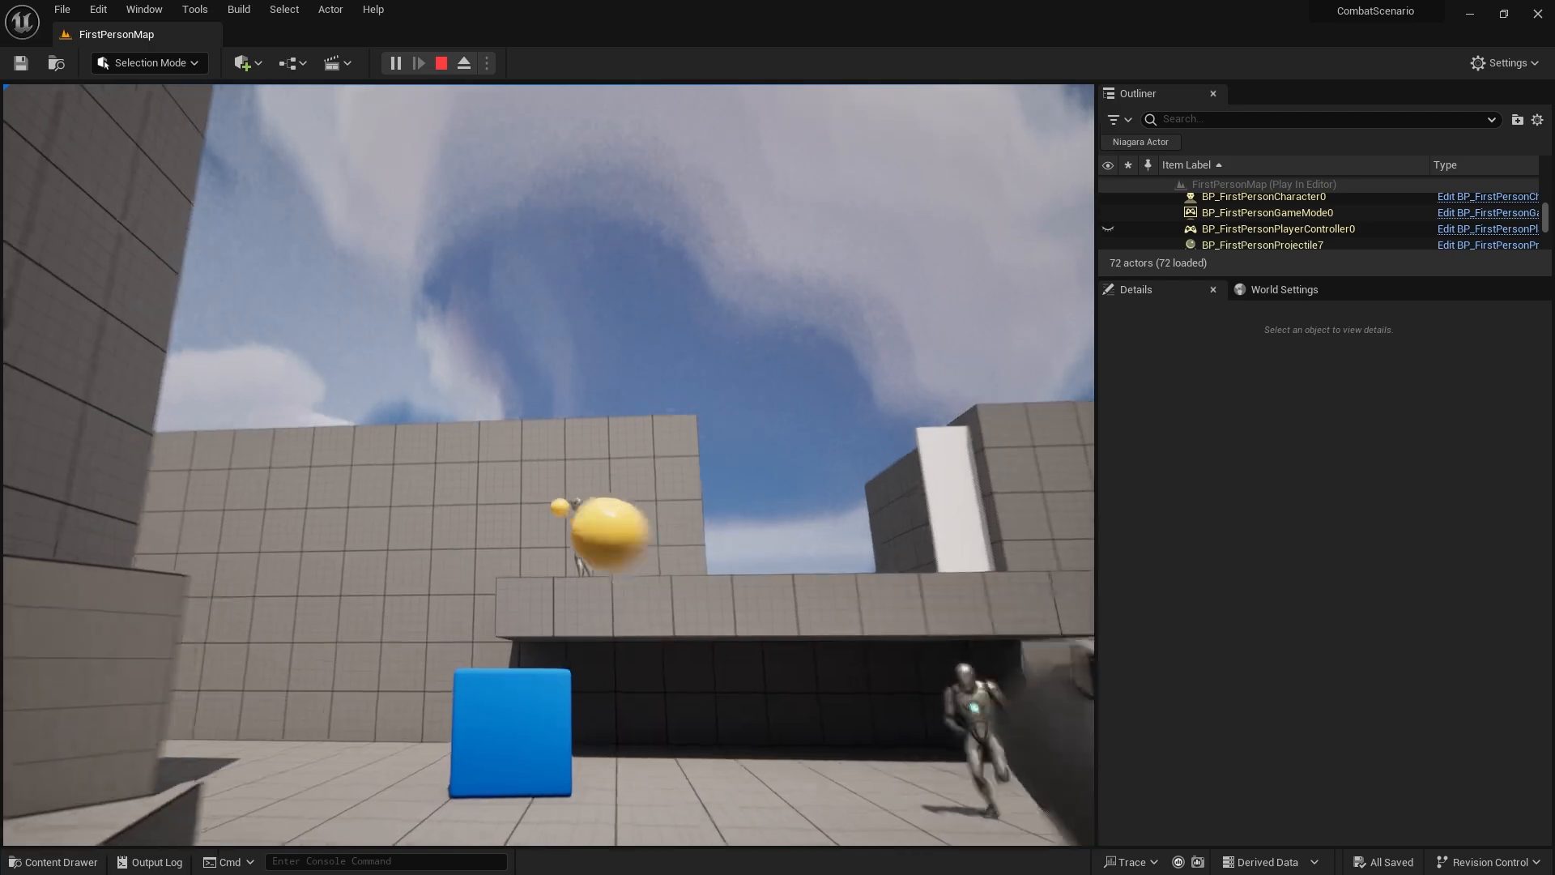
key(s)
key(a)
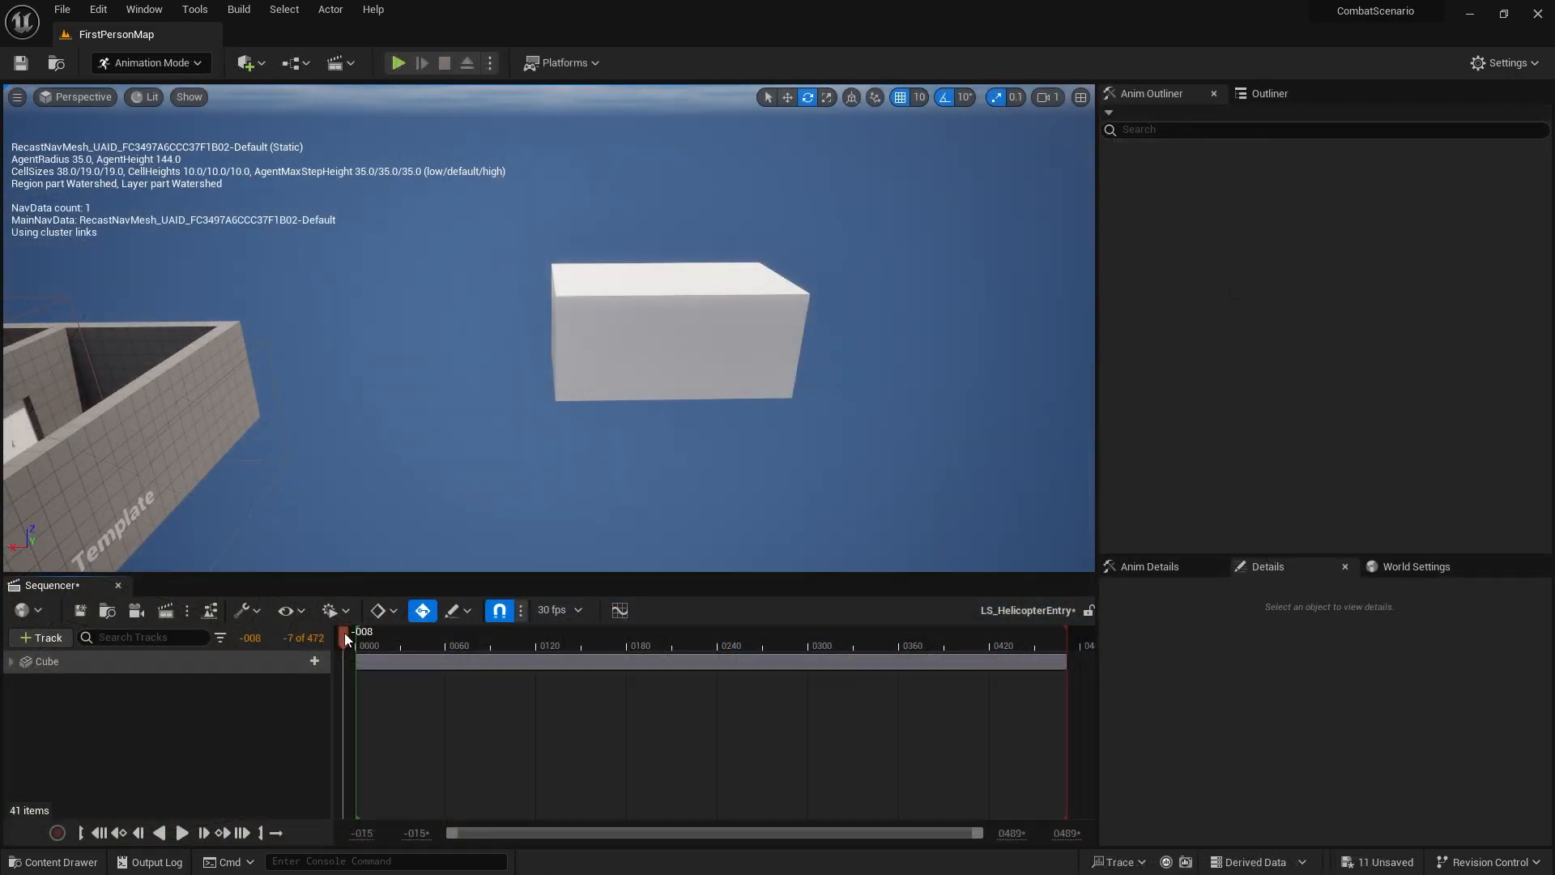
Step: Scrub the LS_HelicopterEntry sequence from its start to about frame 275 to examine the cube's approach and hover over the room
drag(343, 633, 415, 648)
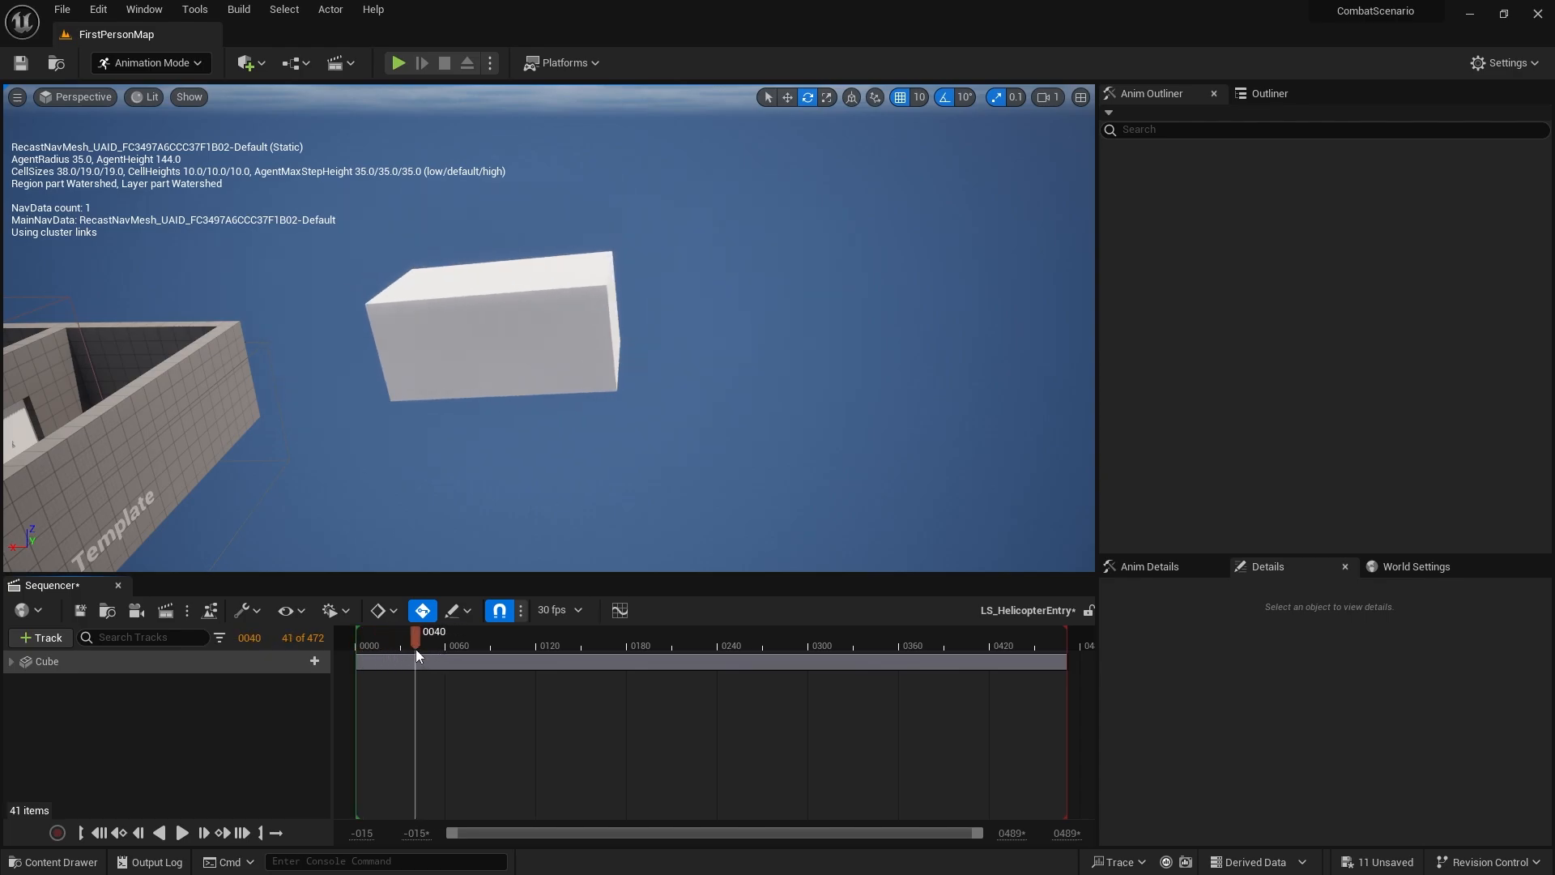
right_drag(586, 343, 486, 374)
right_drag(522, 454, 624, 462)
drag(412, 638, 794, 643)
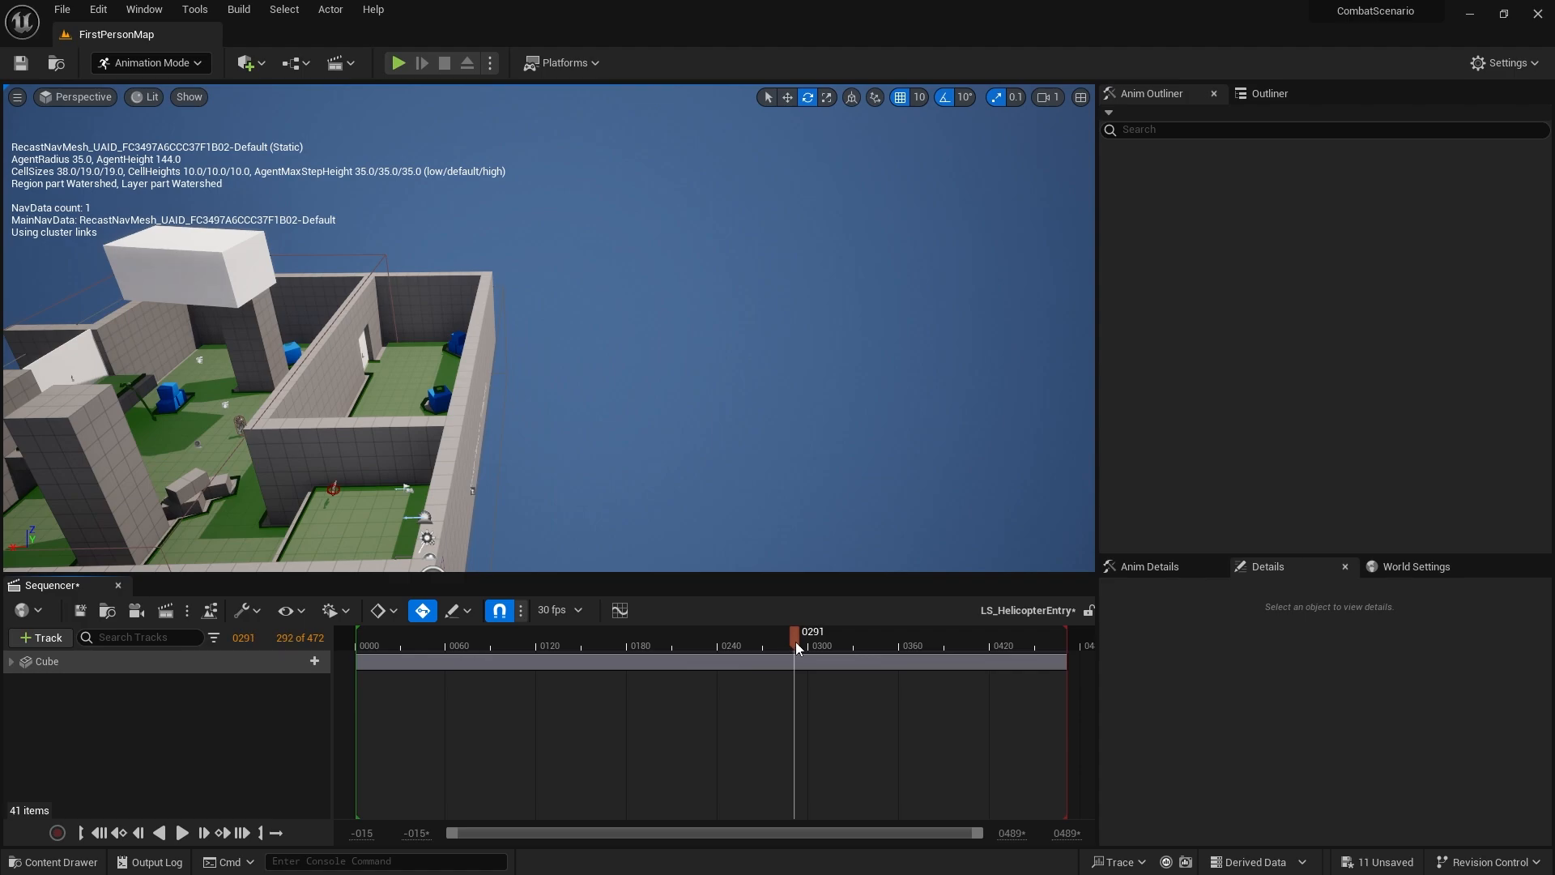
mouse_move(795, 642)
mouse_down()
mouse_move(1009, 659)
mouse_move(725, 648)
mouse_move(767, 648)
mouse_up()
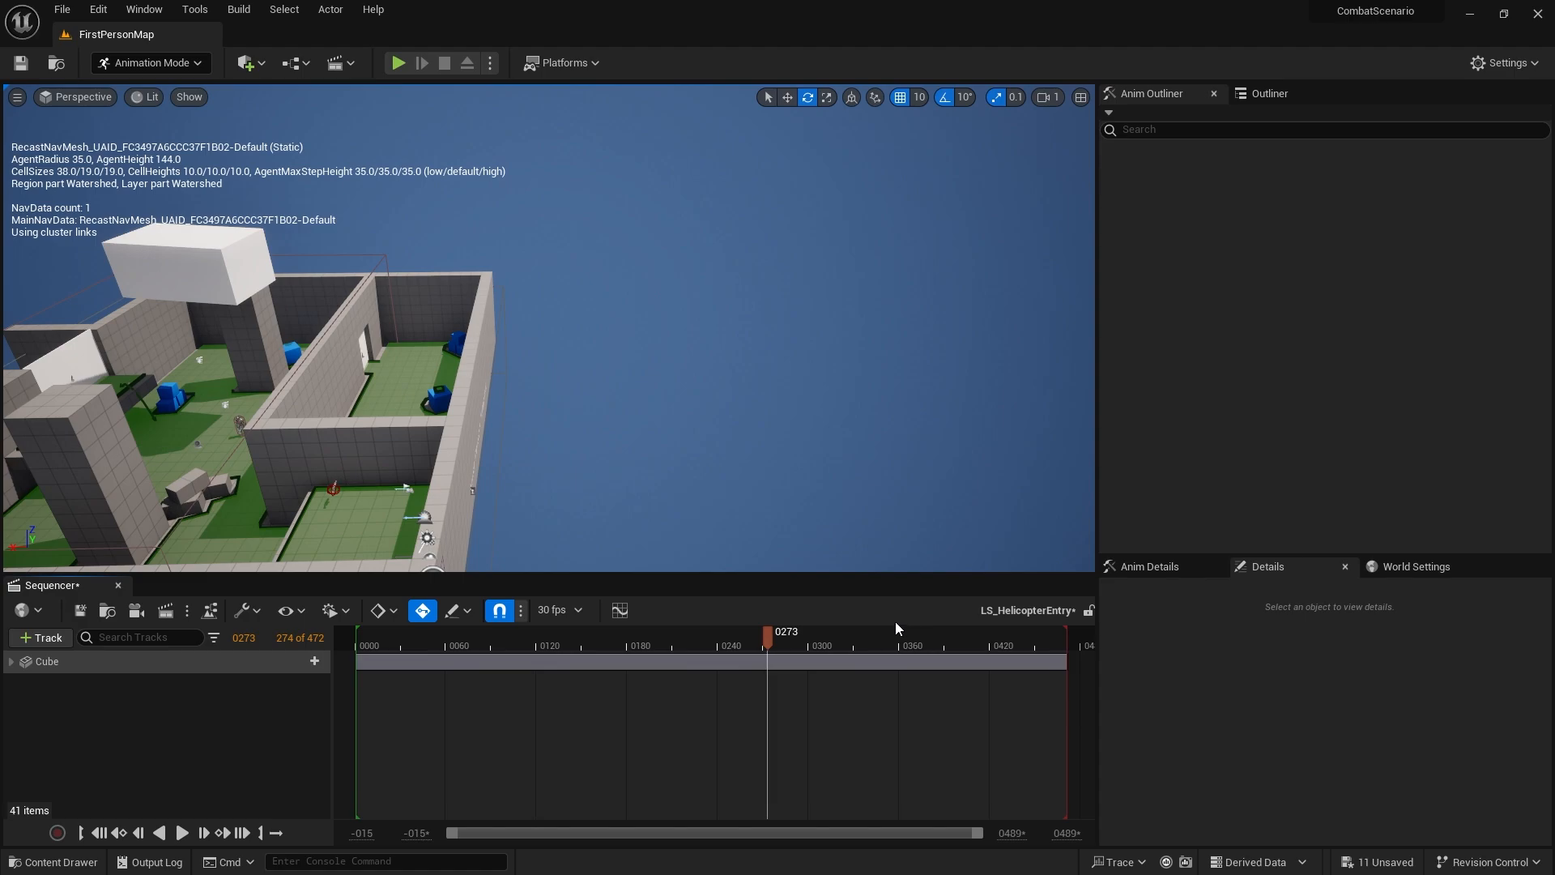
mouse_move(760, 635)
mouse_down()
mouse_move(1077, 656)
mouse_move(677, 640)
mouse_move(789, 635)
mouse_move(737, 631)
mouse_move(771, 634)
mouse_up()
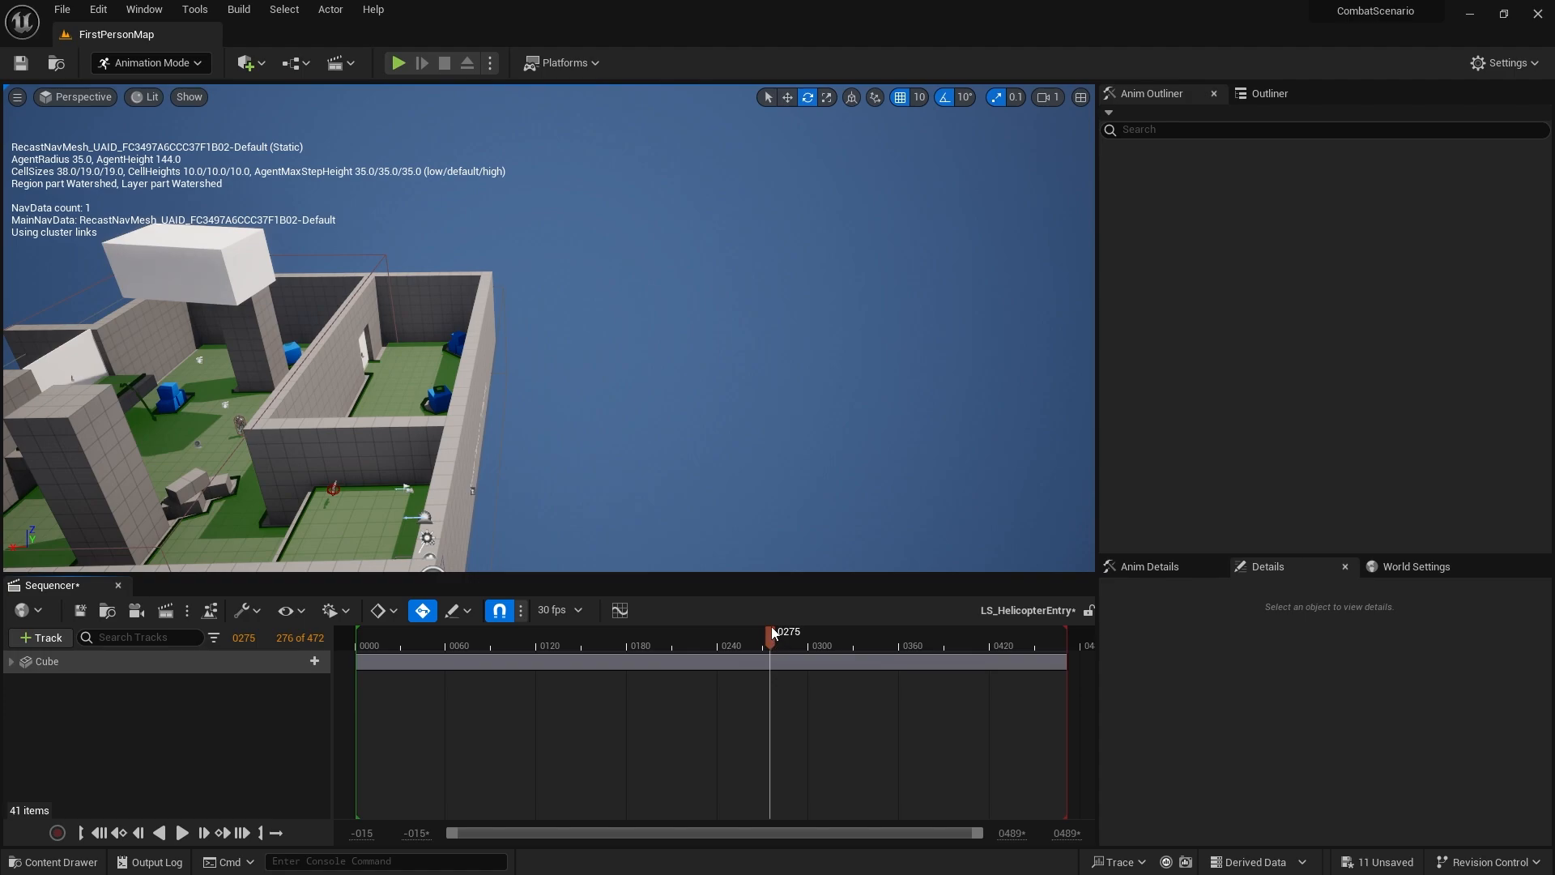
right_drag(749, 351, 749, 351)
key(a)
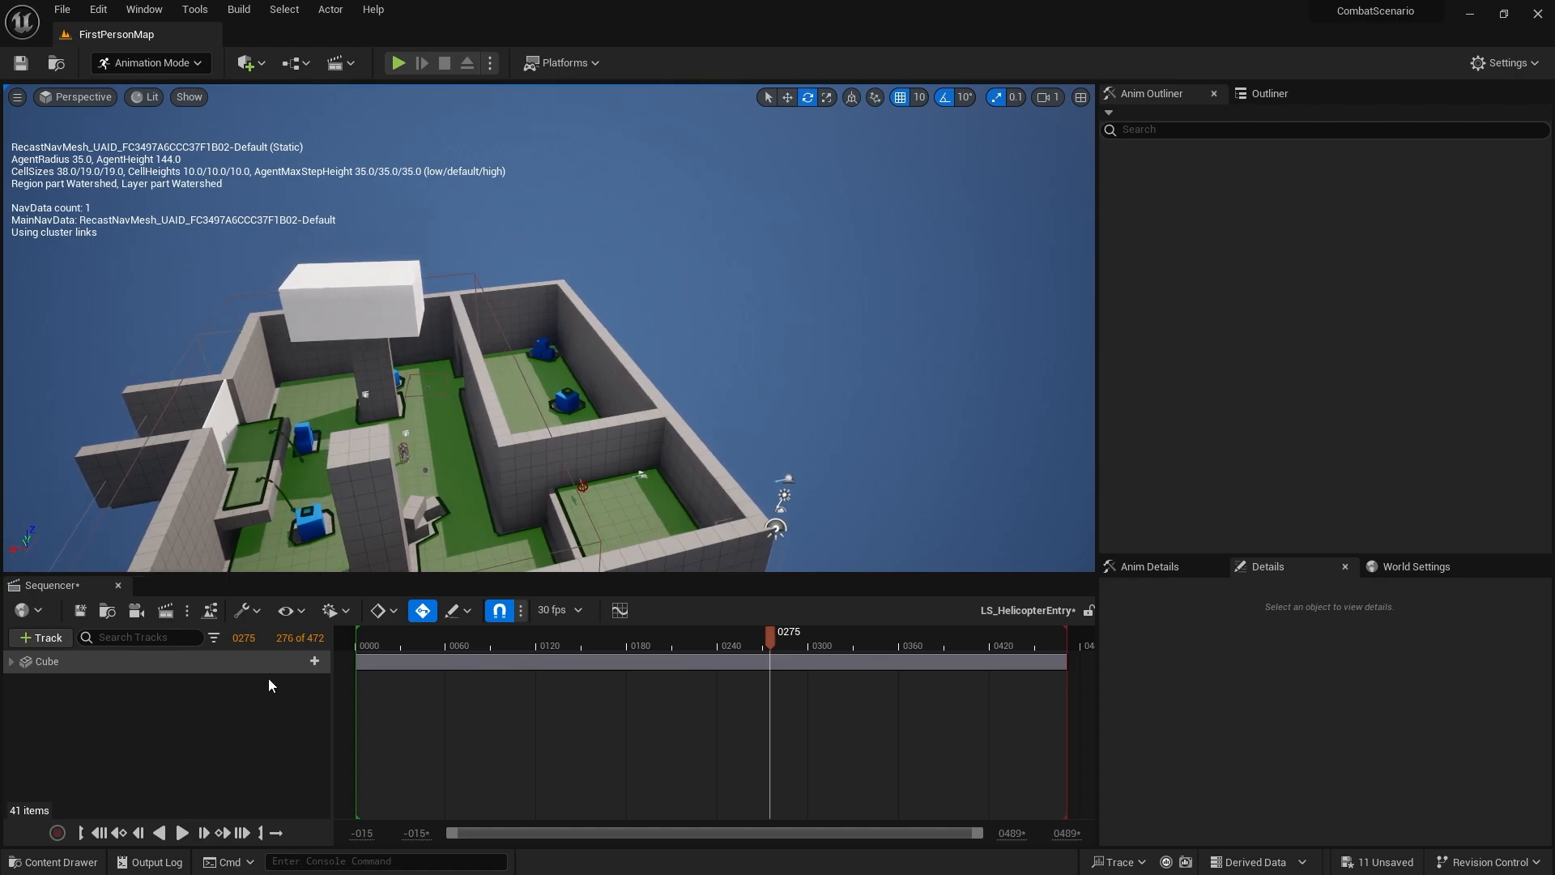
click(59, 861)
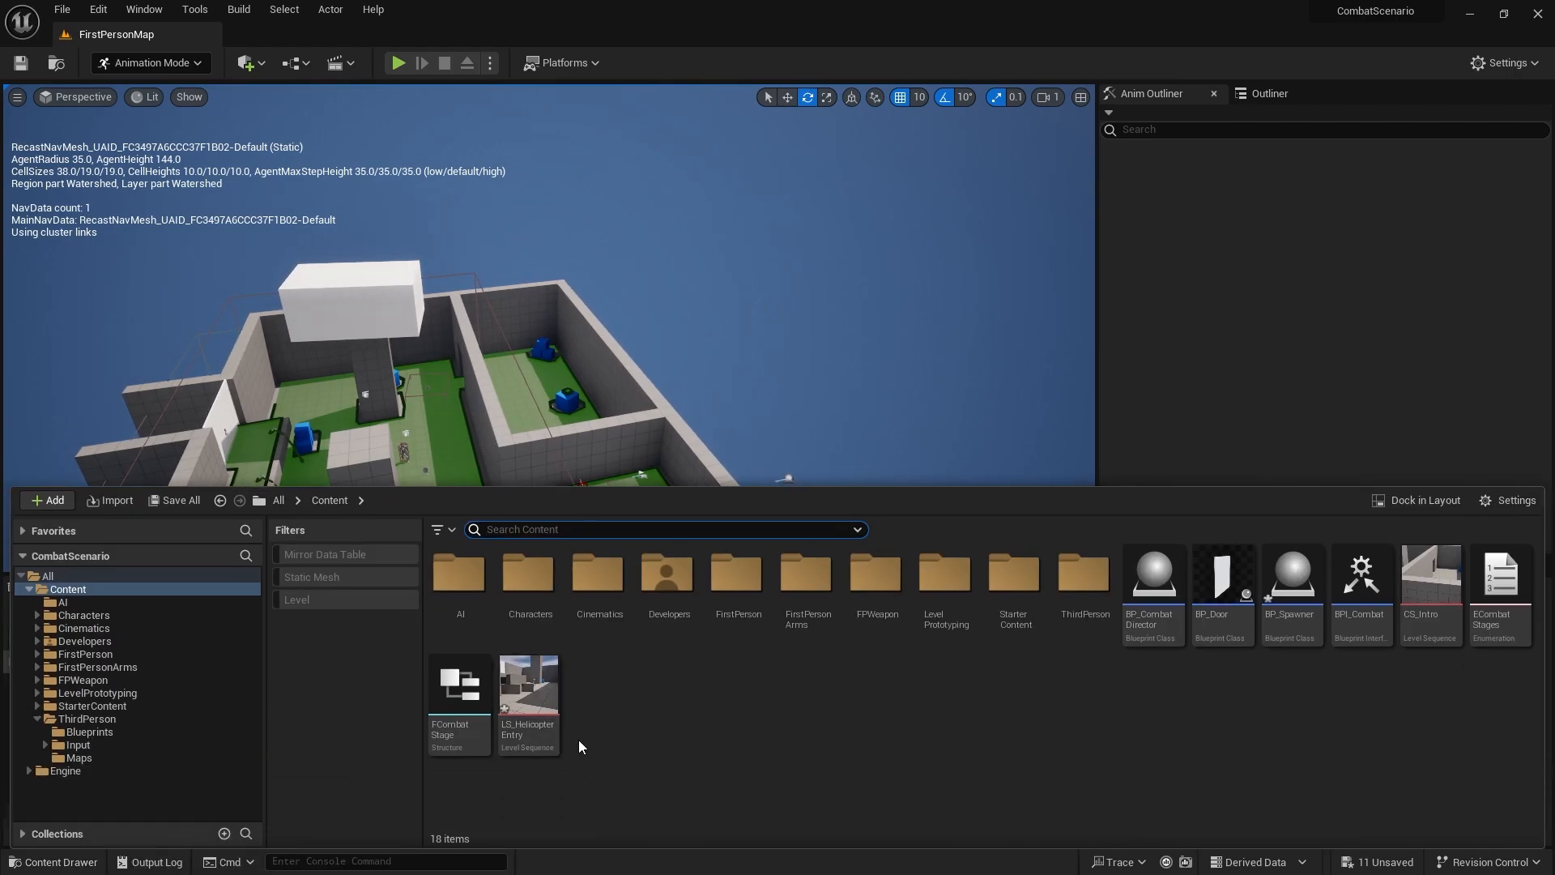
right_click(631, 714)
mouse_move(672, 388)
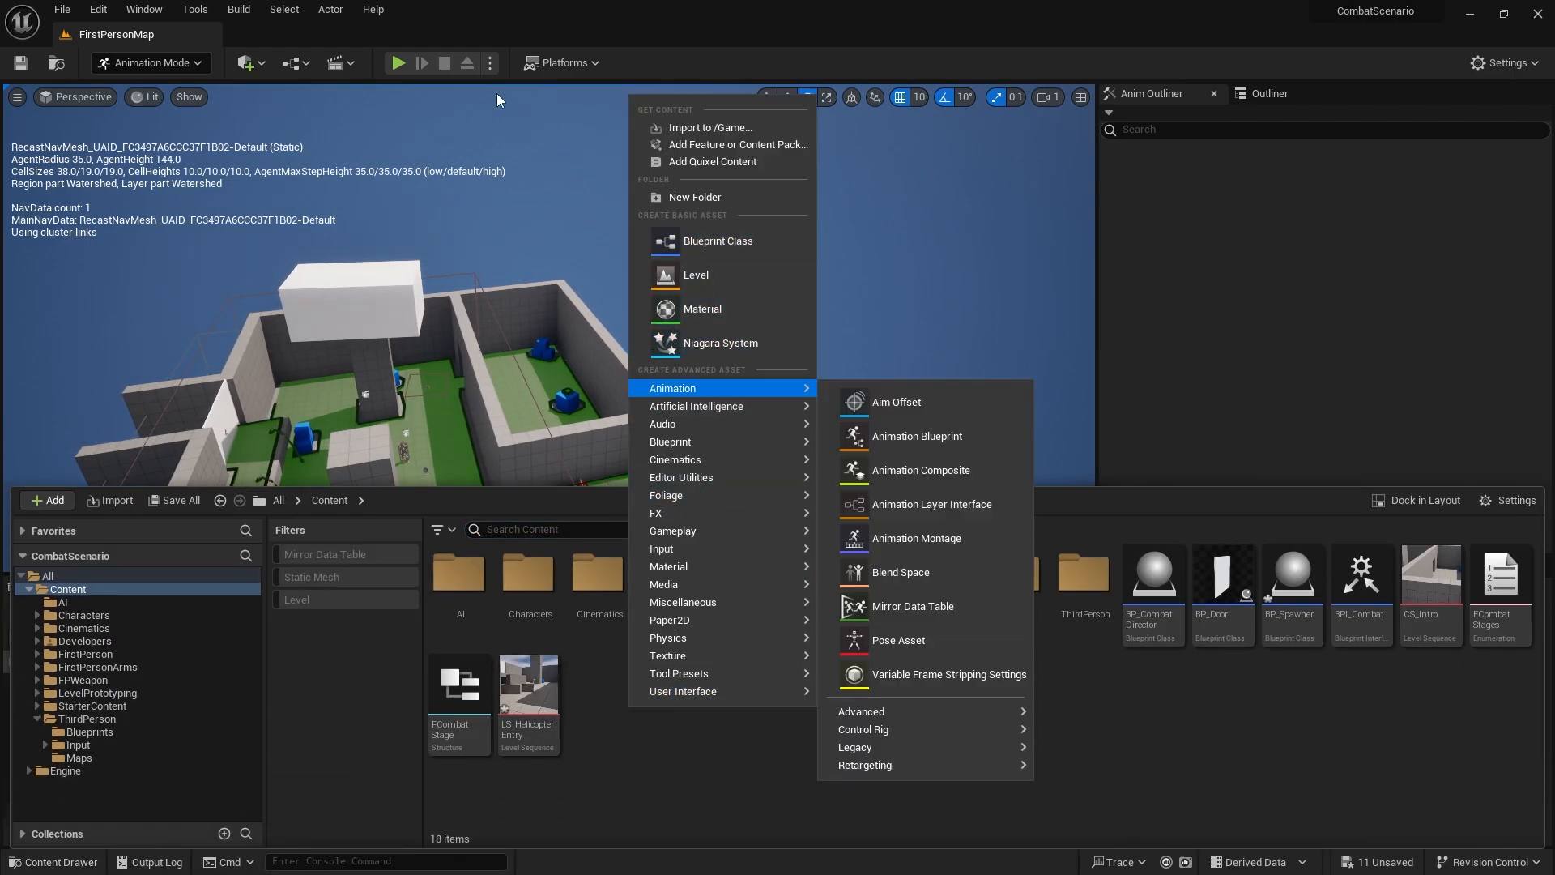
Step: Create a new level sequence named LS_CharacterRapel in the Content folder
click(340, 68)
click(409, 108)
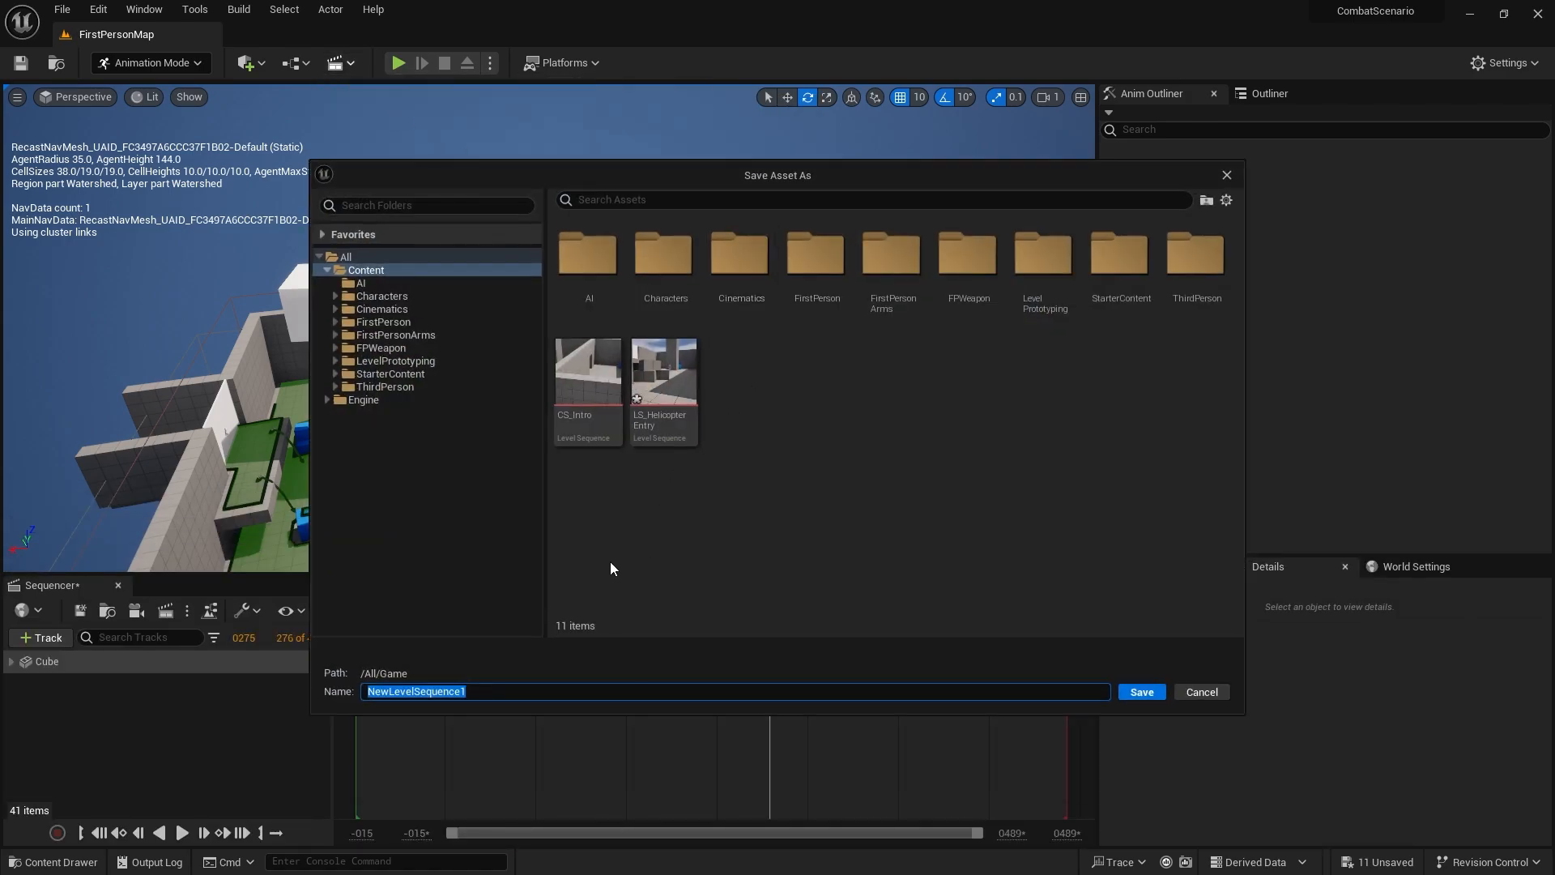
text(LS_CharacterRapel)
key(Return)
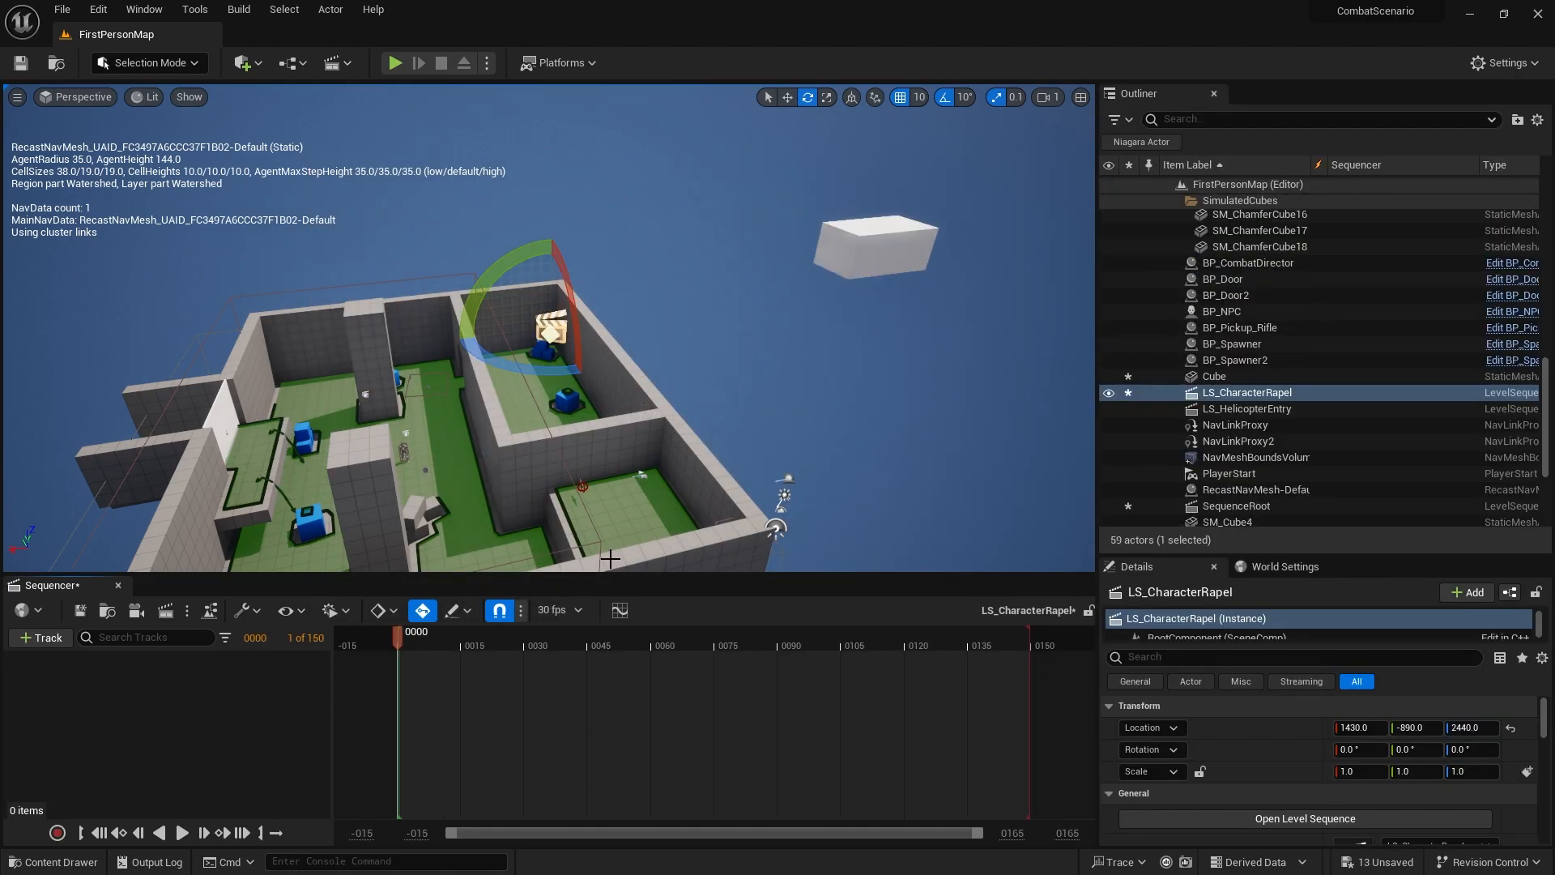
key(d)
right_drag(740, 371, 640, 364)
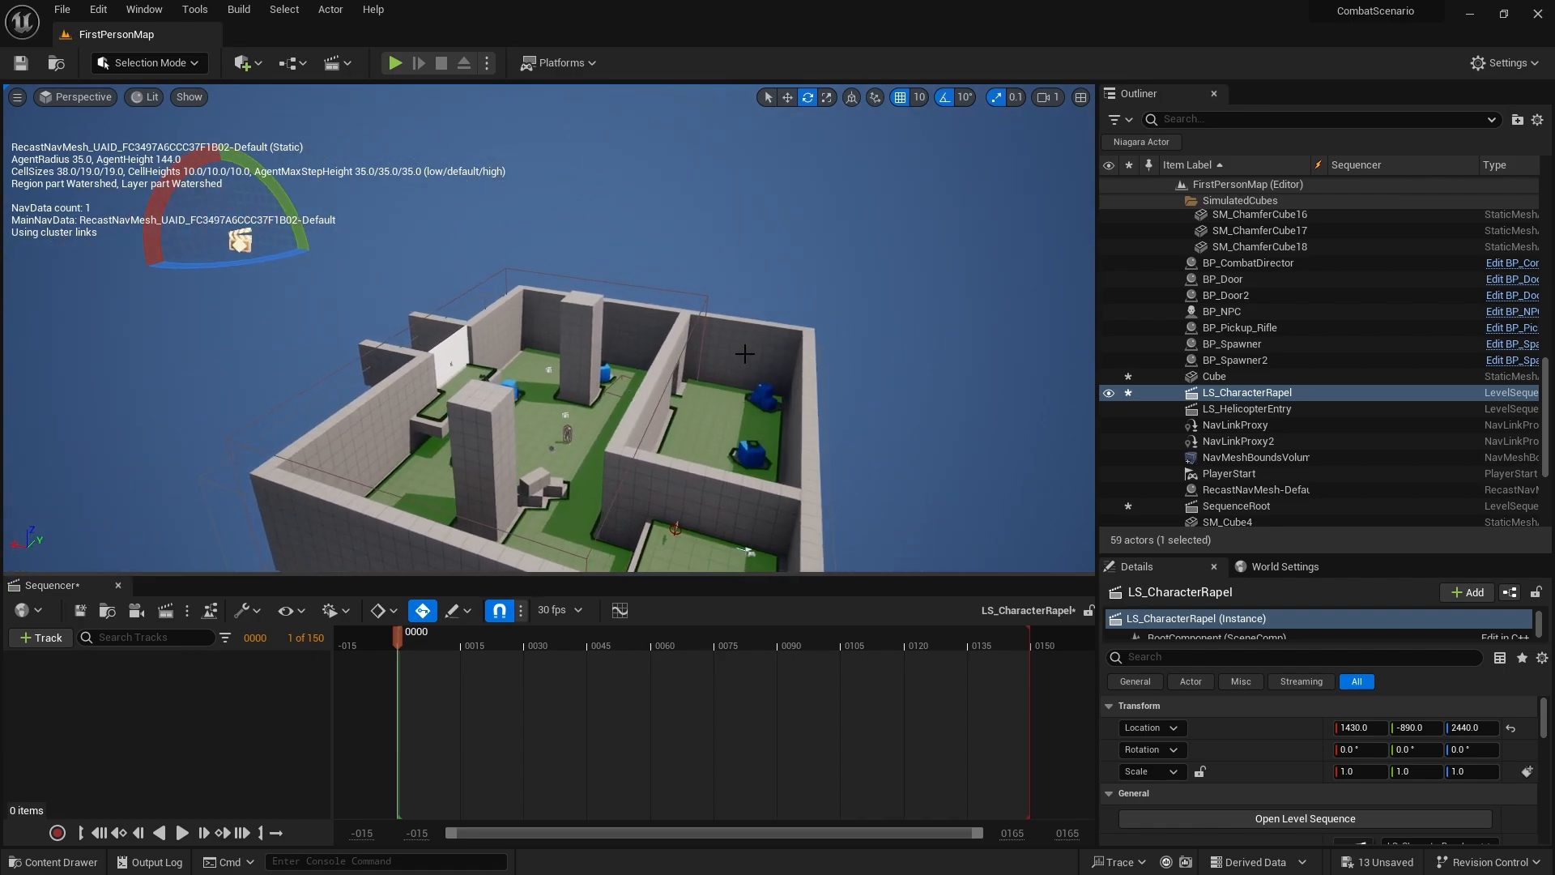
Step: Close the new sequence and open LS_HelicopterEntry in the Sequencer from its actor in the main room
click(118, 586)
key(w)
right_drag(421, 453, 458, 456)
click(528, 451)
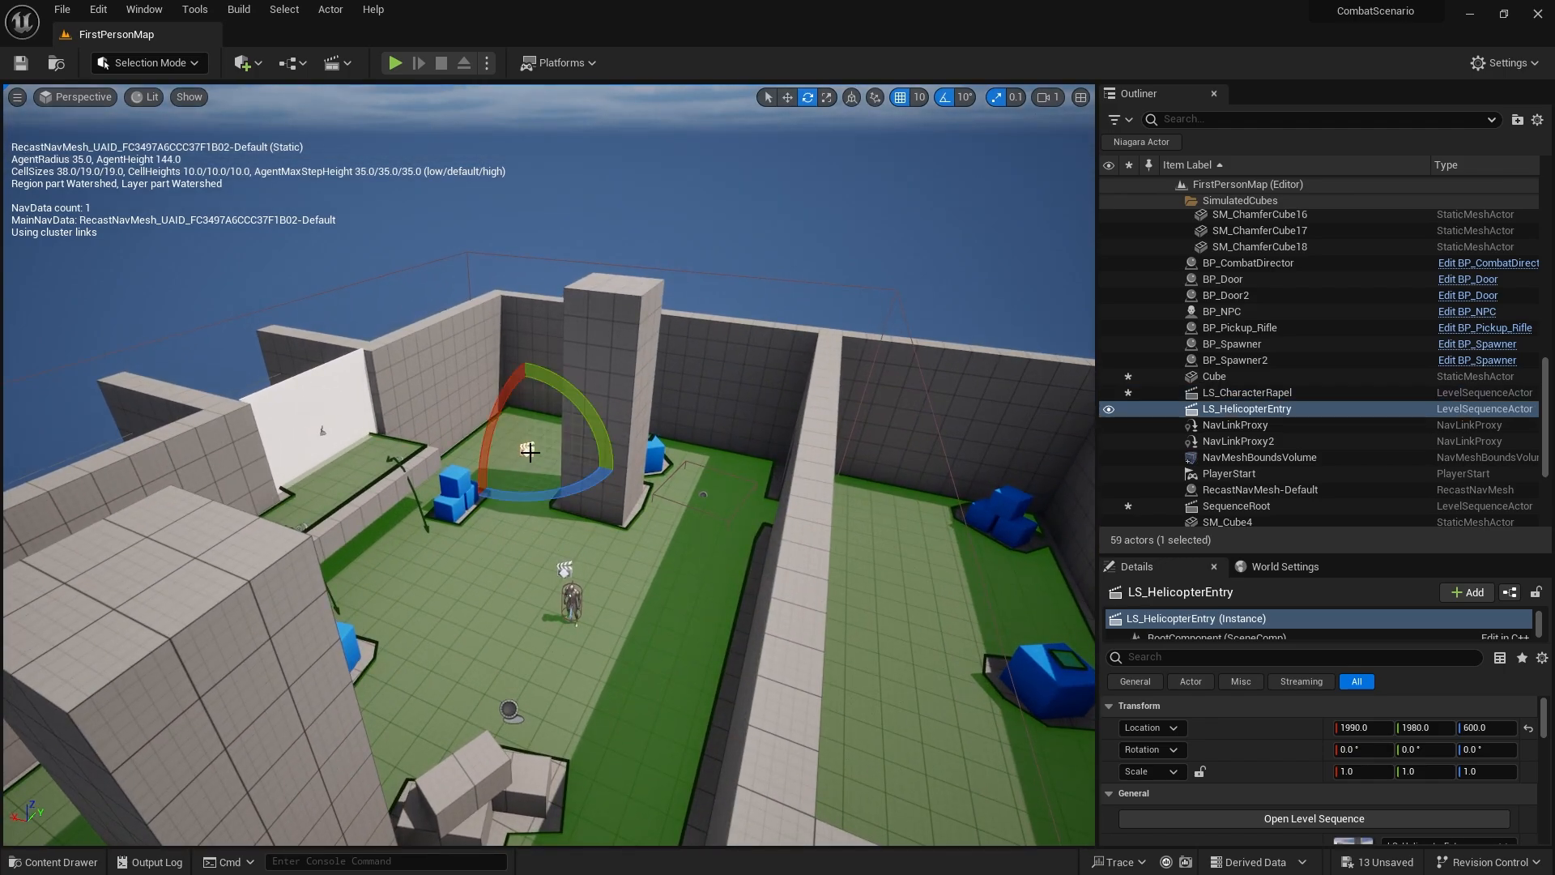
click(1314, 818)
key(s)
right_drag(636, 380, 684, 352)
click(13, 661)
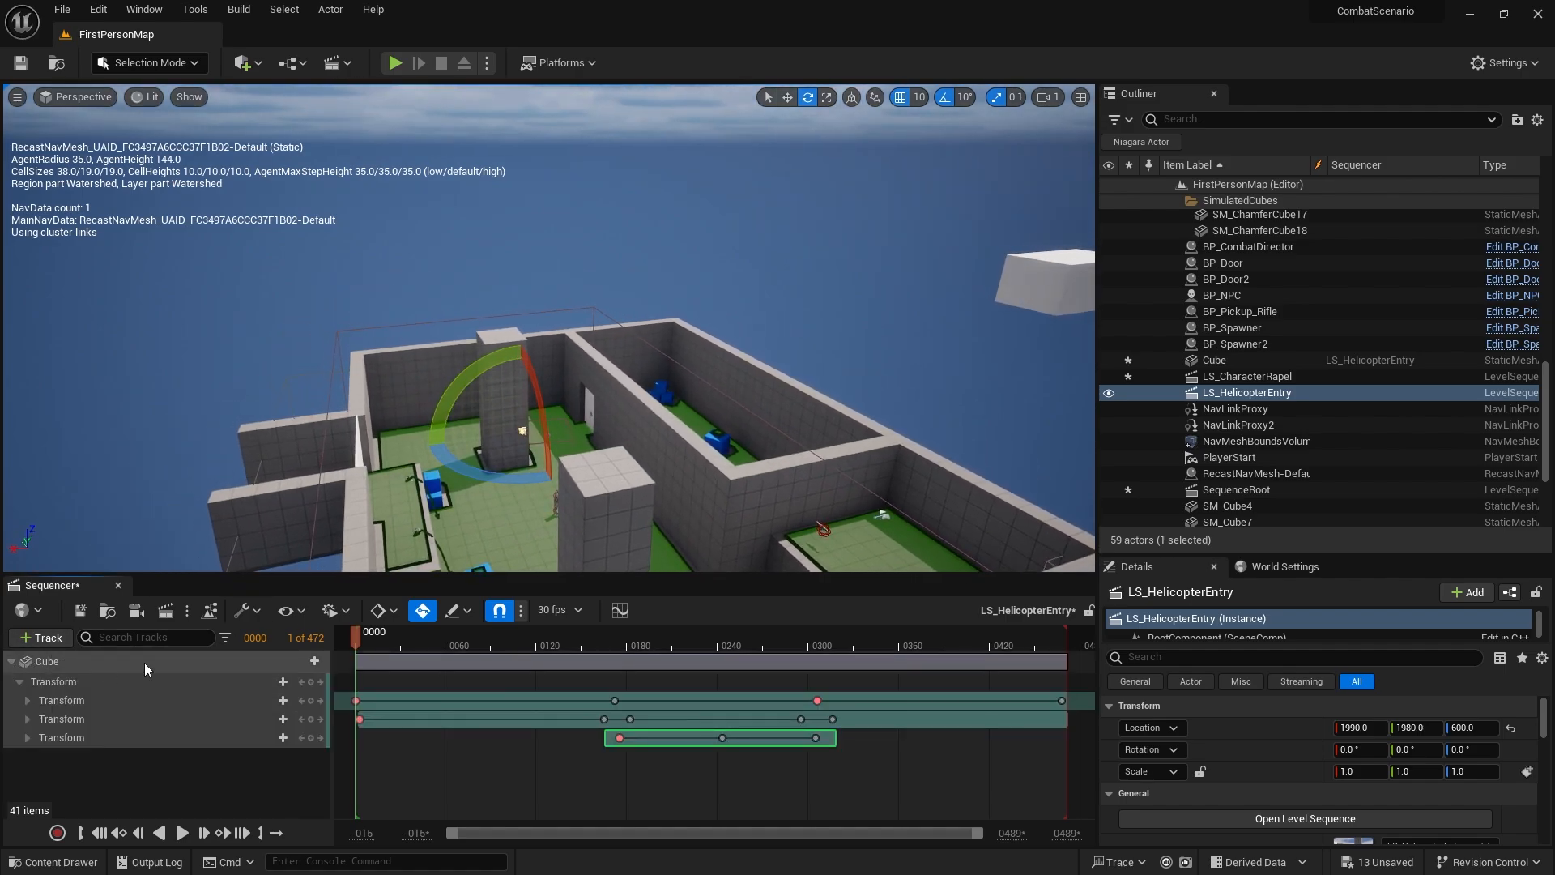
drag(502, 647, 360, 651)
right_drag(696, 403, 728, 412)
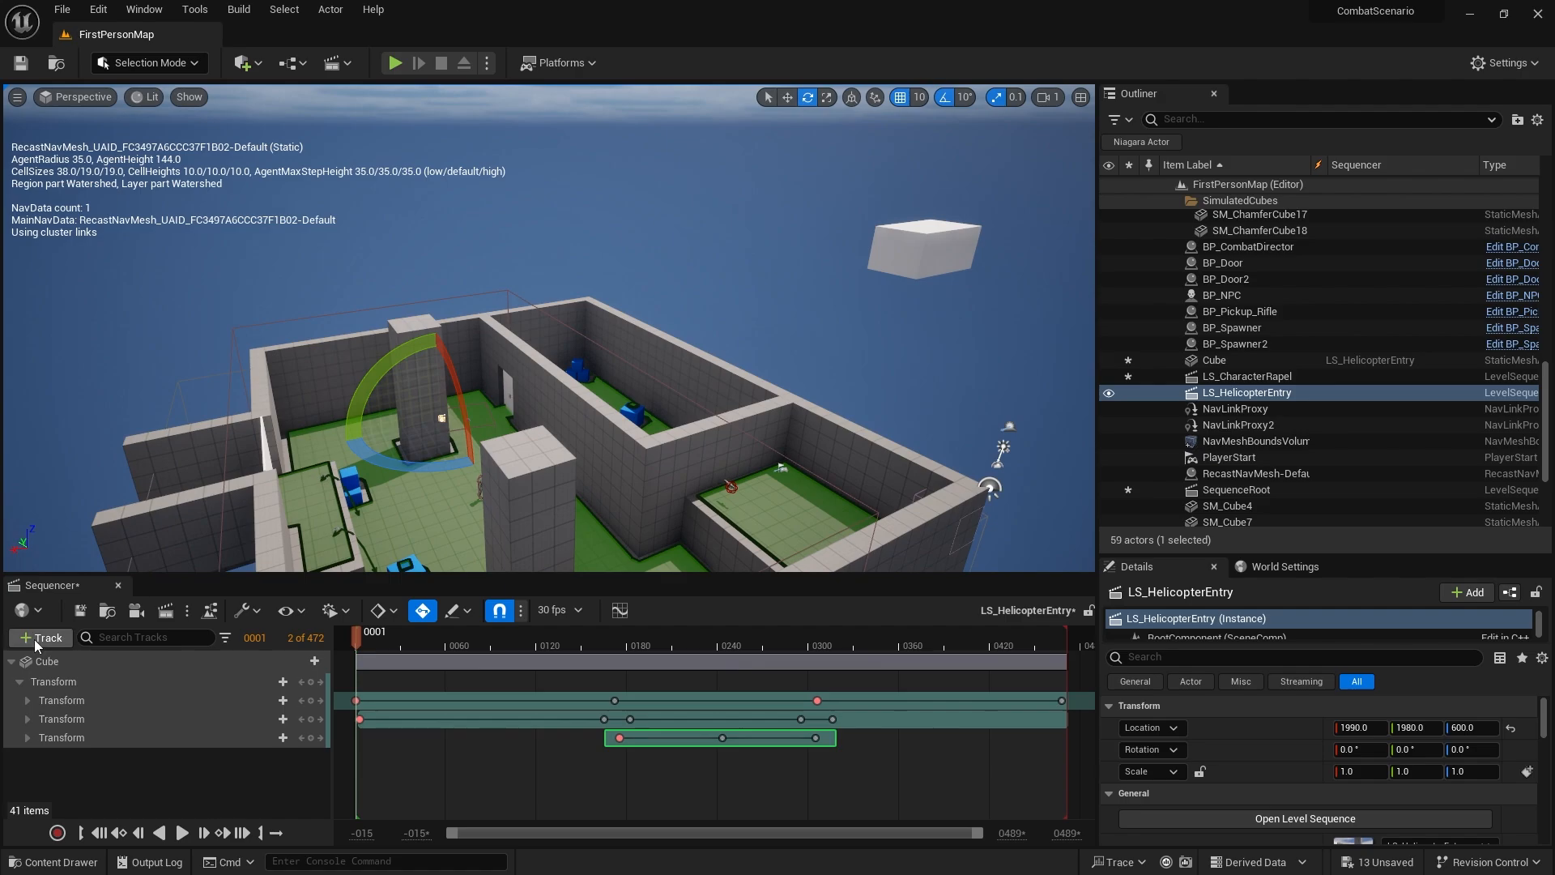
click(13, 661)
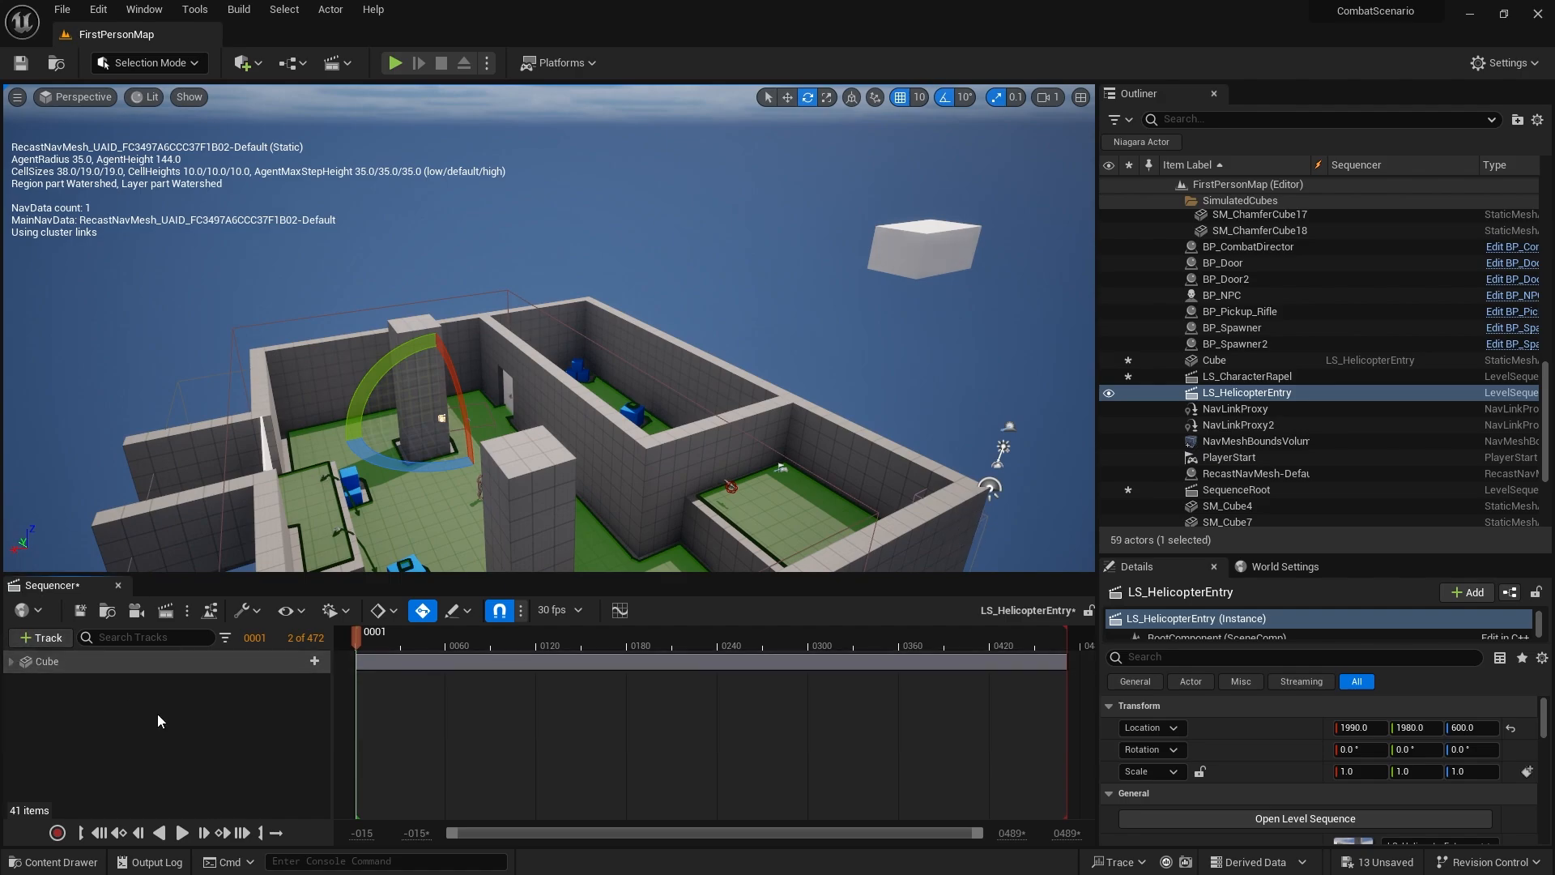
drag(359, 651, 352, 648)
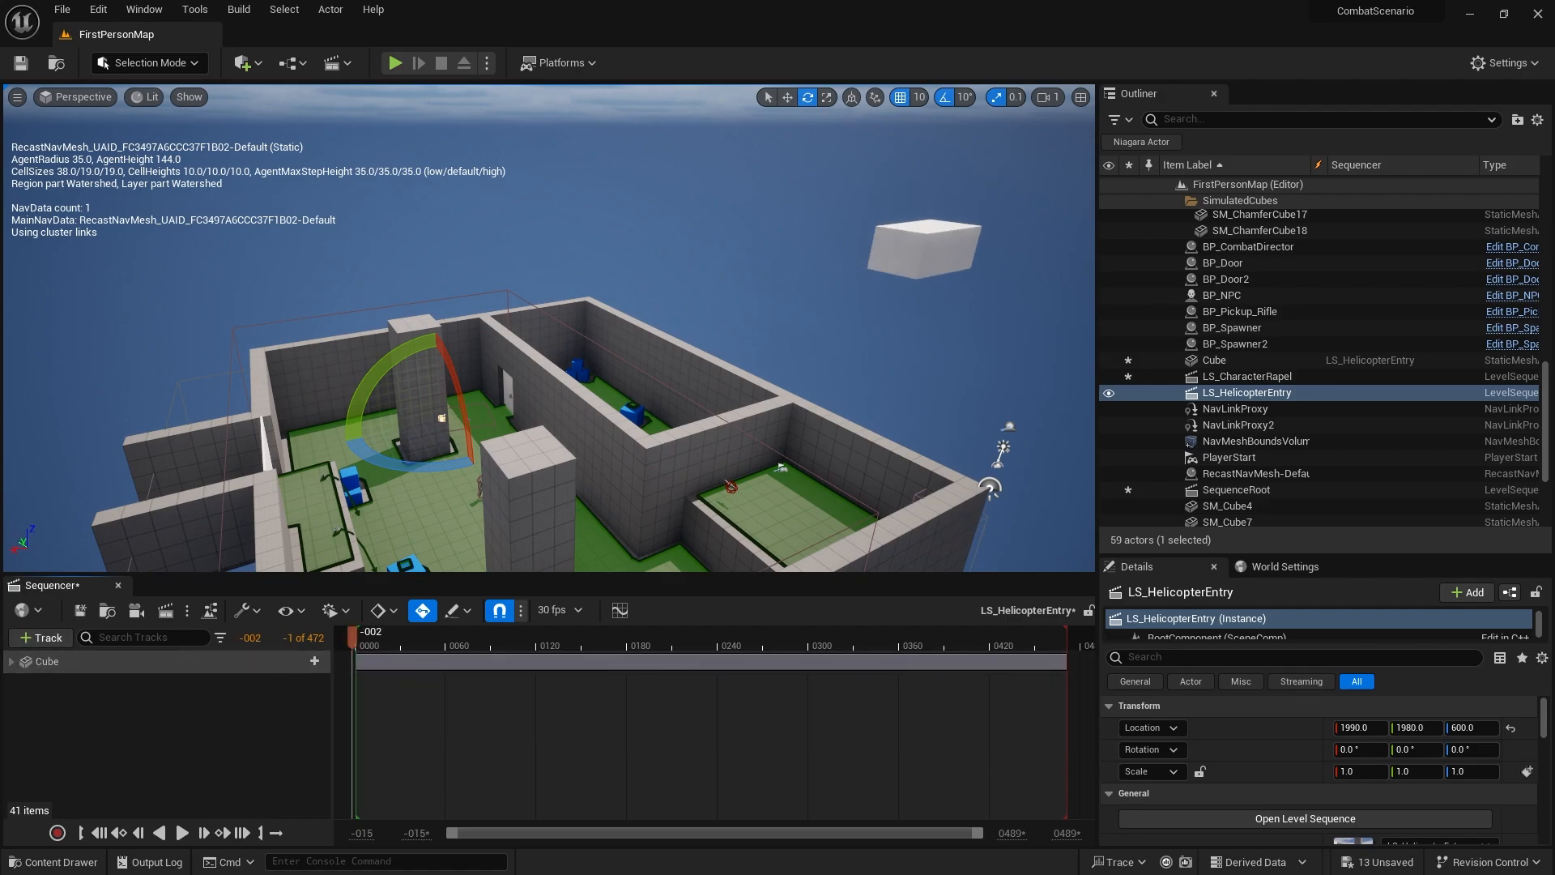
Step: Add a Subsequence Track to LS_HelicopterEntry and insert LS_CharacterRapel into it, starting at frame 0
click(65, 645)
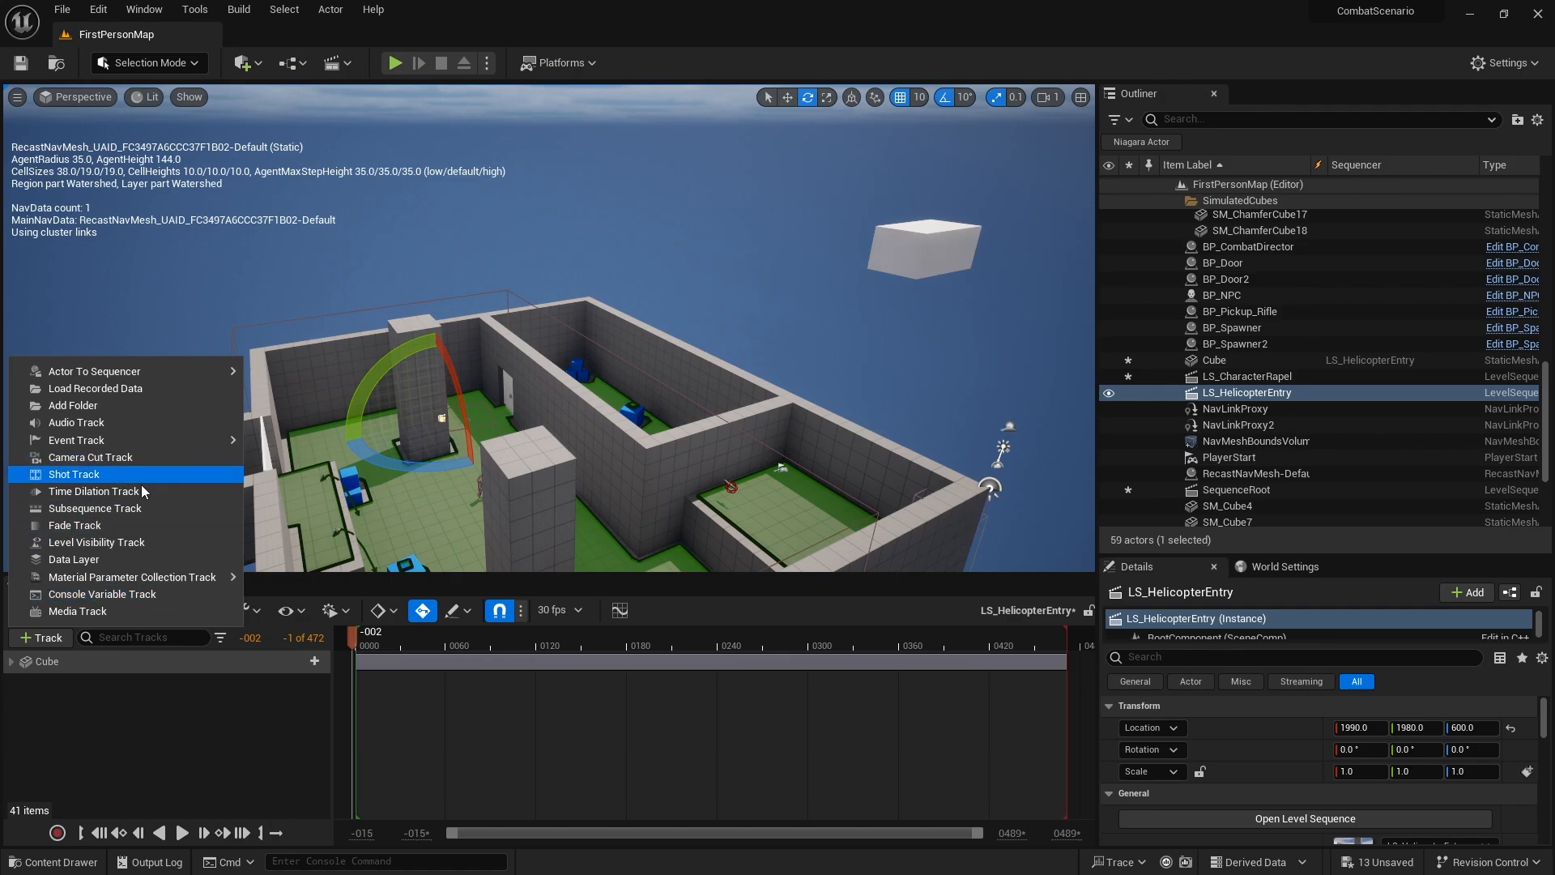
click(115, 512)
drag(350, 639, 362, 640)
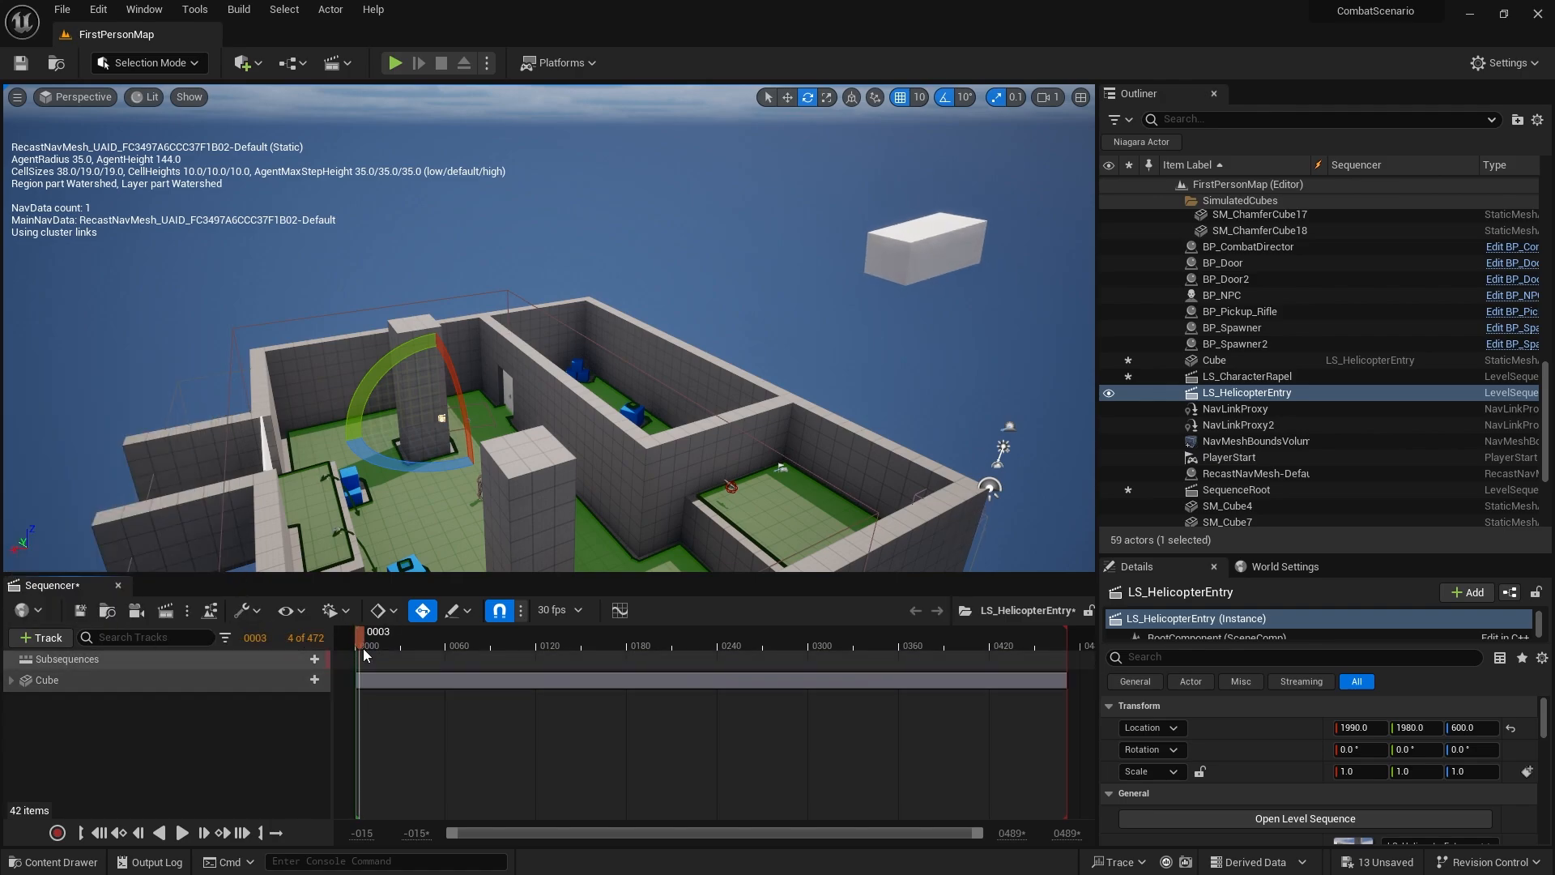
click(314, 659)
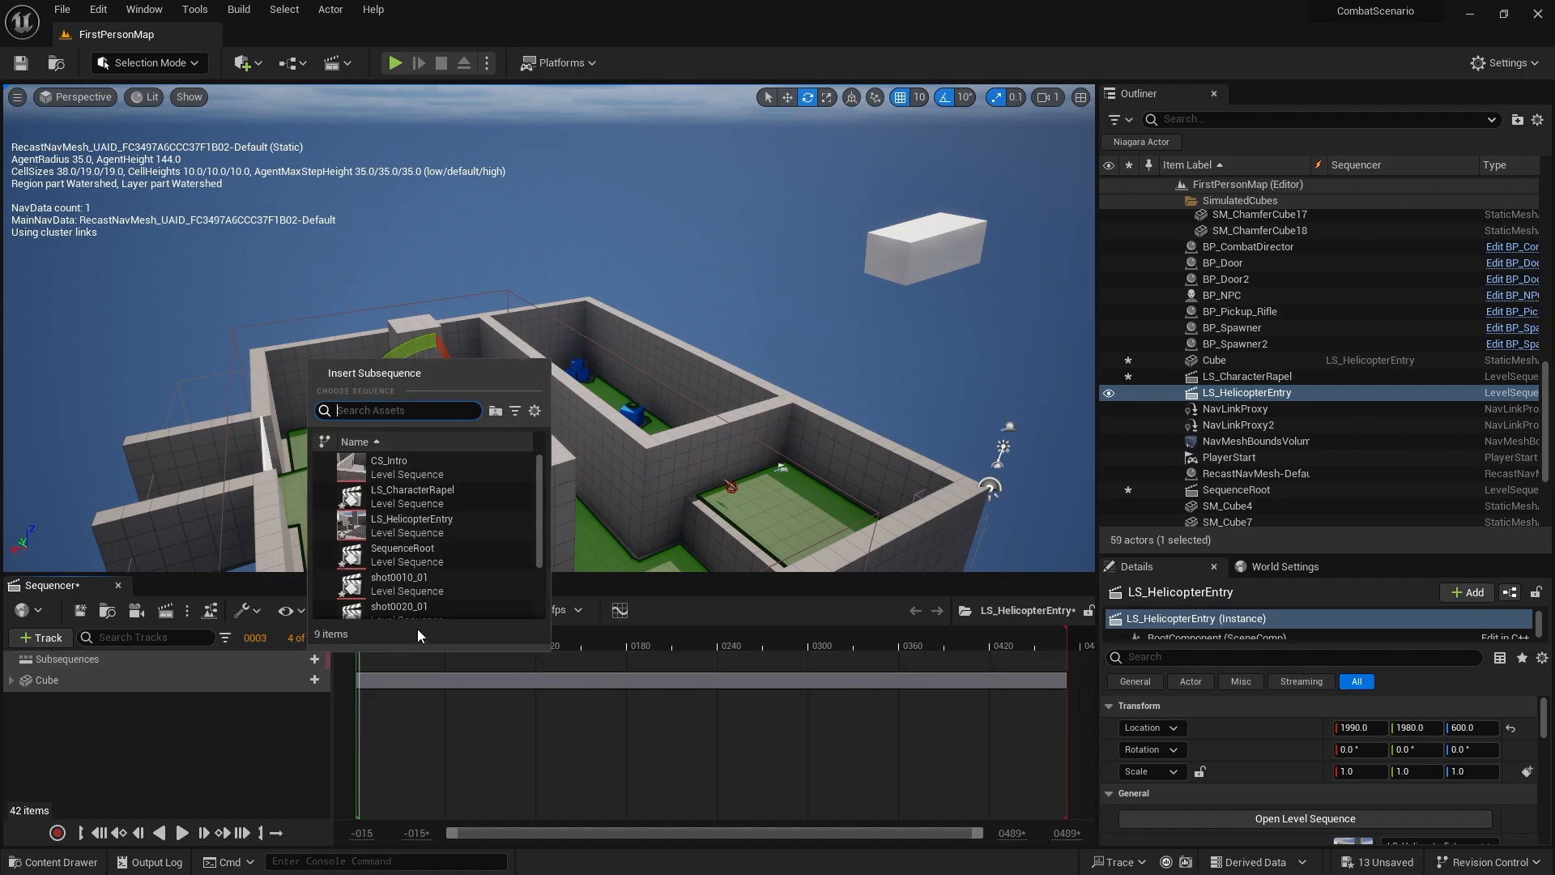
click(461, 497)
mouse_move(449, 673)
mouse_down()
mouse_move(486, 674)
mouse_move(441, 678)
mouse_up()
drag(360, 640, 401, 672)
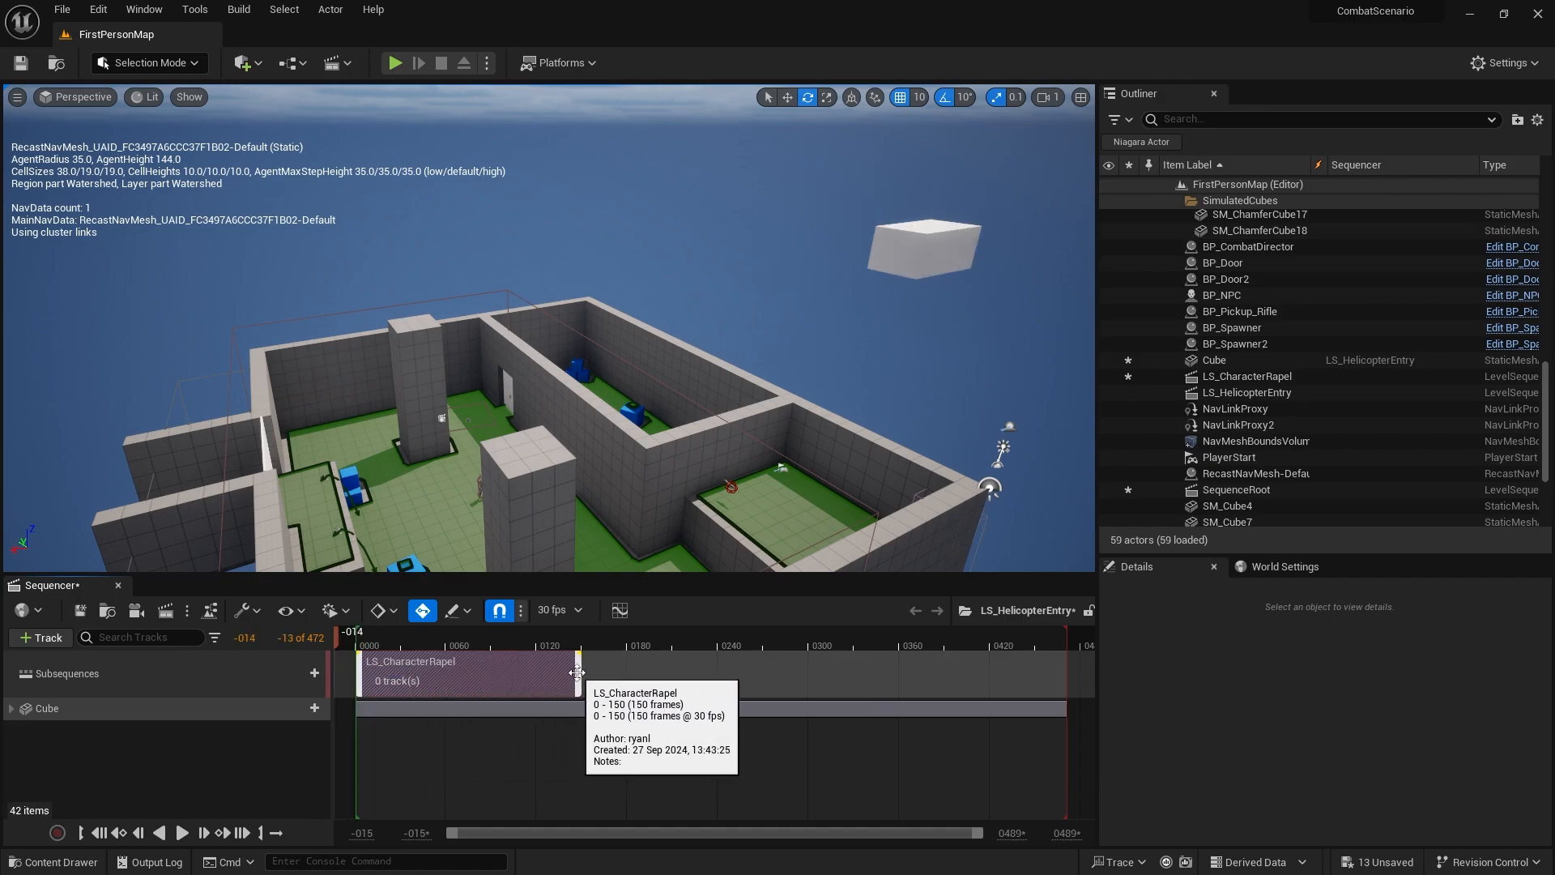
Step: Extend the LS_CharacterRapel section to end at frame 277, while the helicopter cube hovers over the room
drag(578, 672, 711, 672)
drag(400, 638, 775, 660)
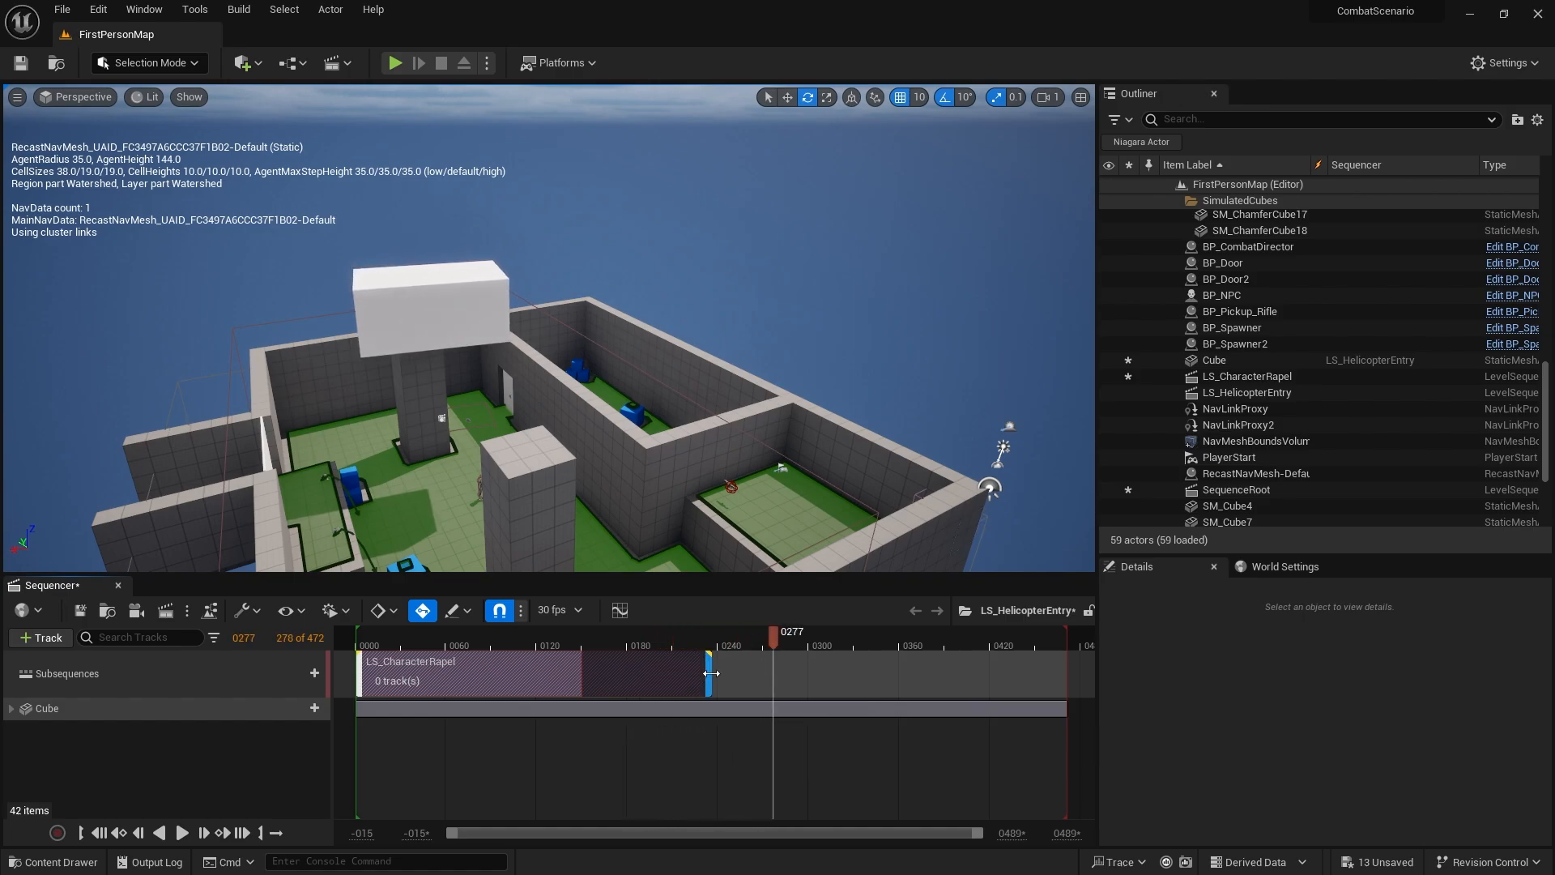
drag(713, 680, 774, 683)
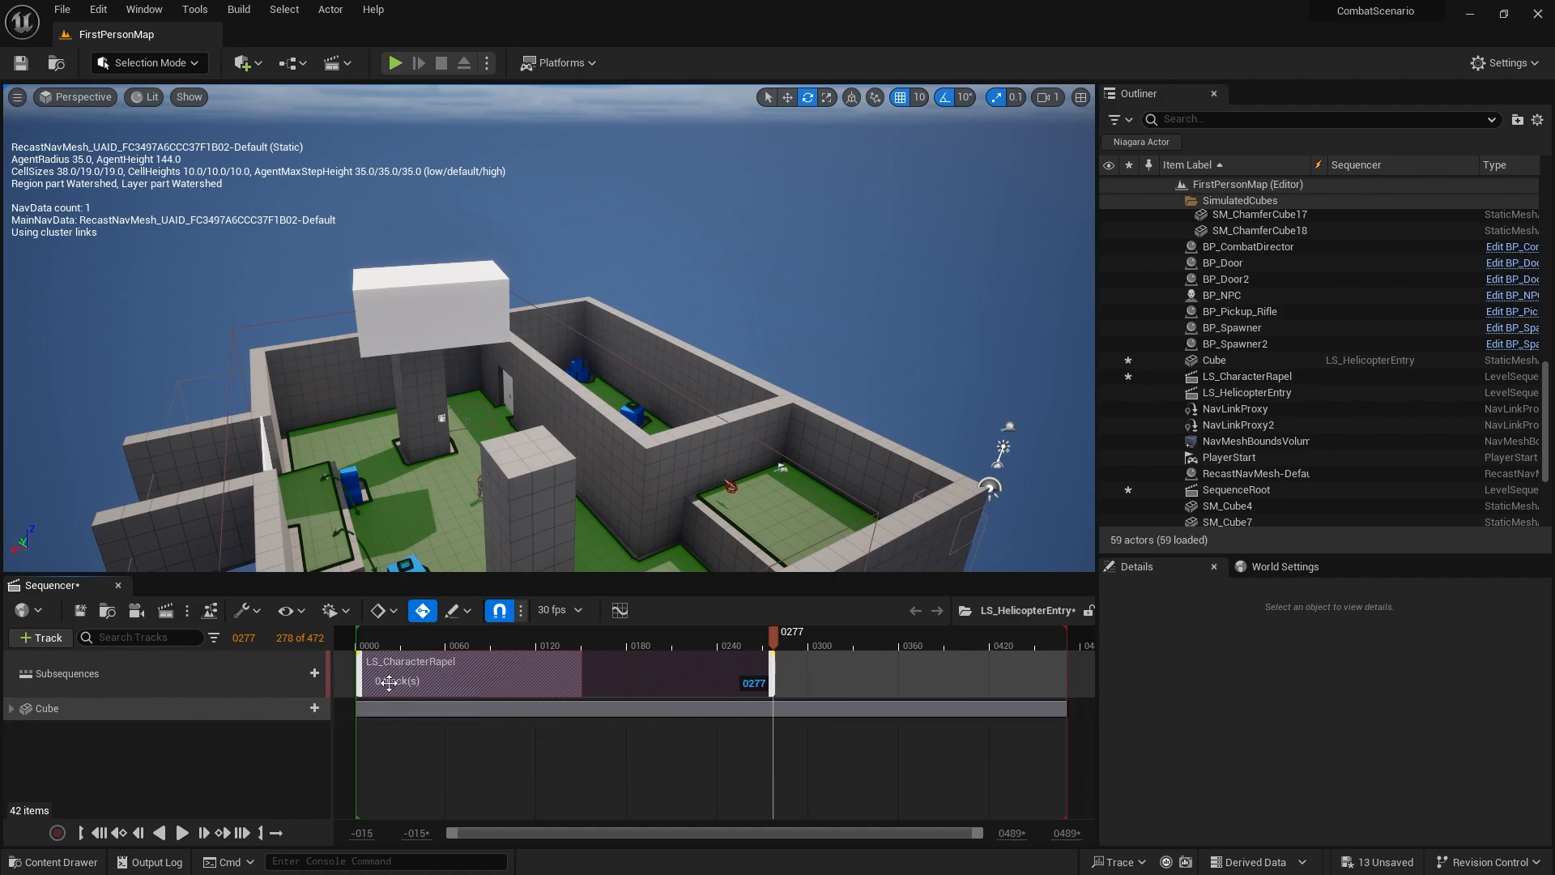
Step: Open the LS_CharacterRapel subsequence and extend its visible timeline range to frame 316
double_click(468, 678)
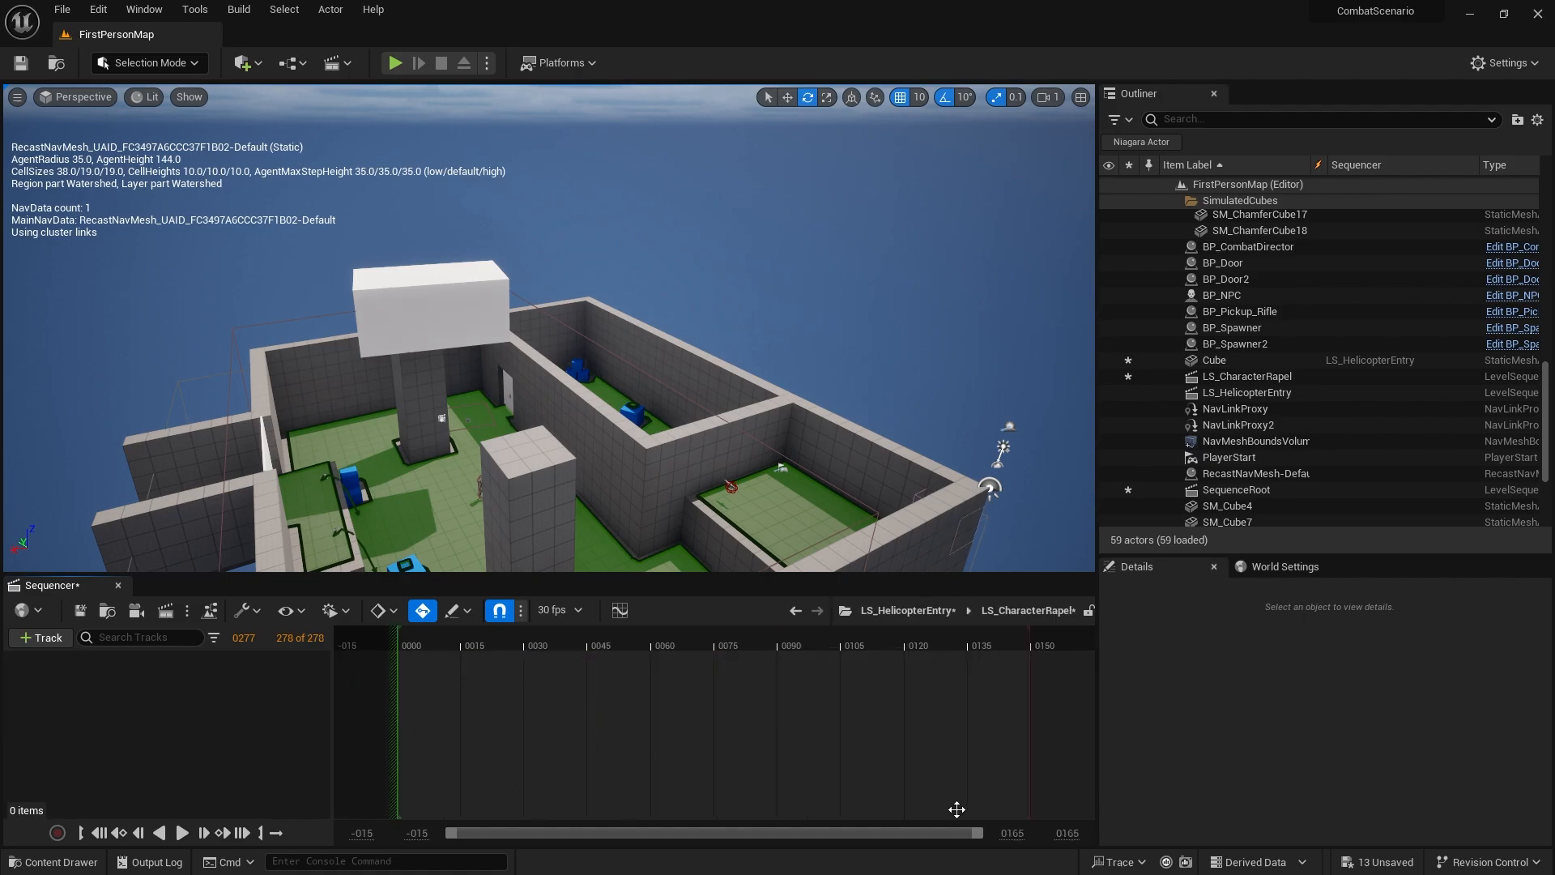
drag(1069, 833, 1084, 833)
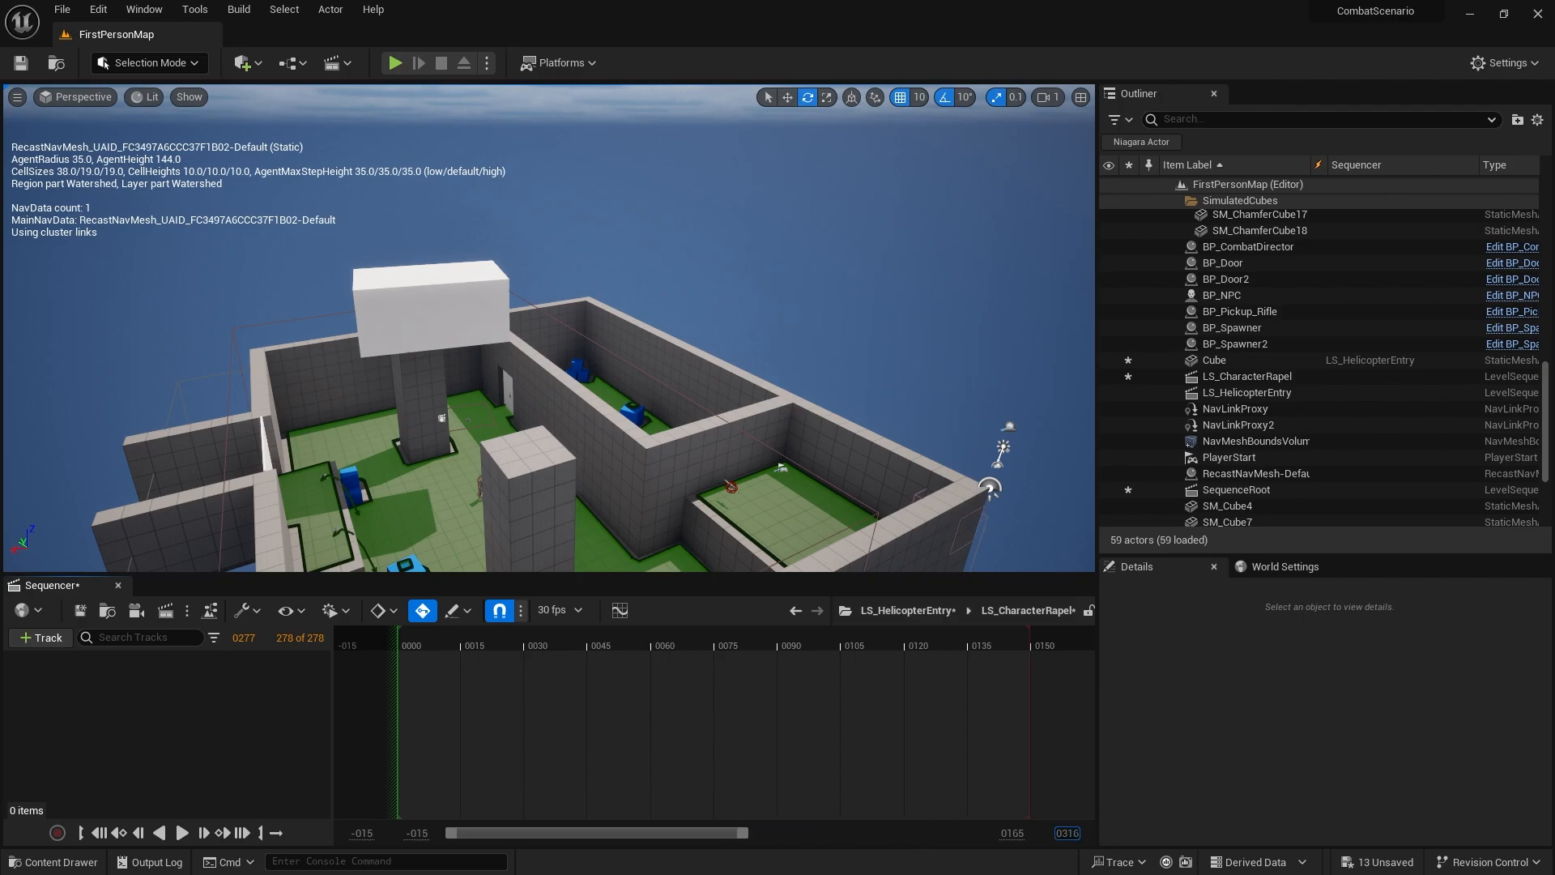
drag(745, 840, 982, 836)
drag(988, 643, 911, 644)
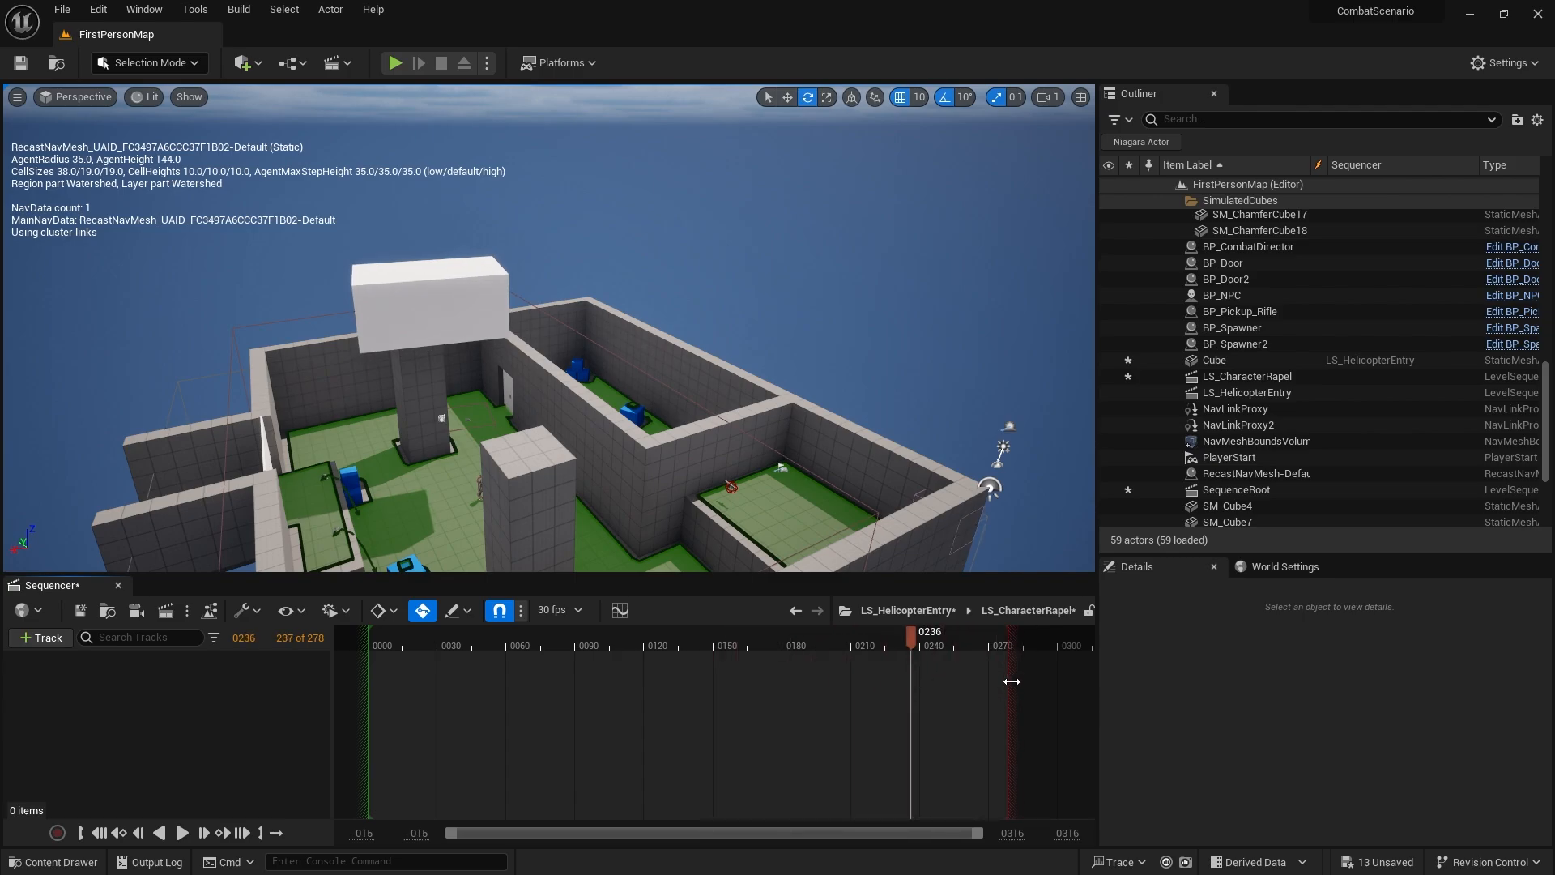
Step: With the playhead back at frame 0, place a BP_NPC from the AI folder beside the helicopter cube, about X -2490, Y 1572, Z 1230
drag(717, 636, 369, 649)
right_drag(877, 334, 1004, 282)
key(w)
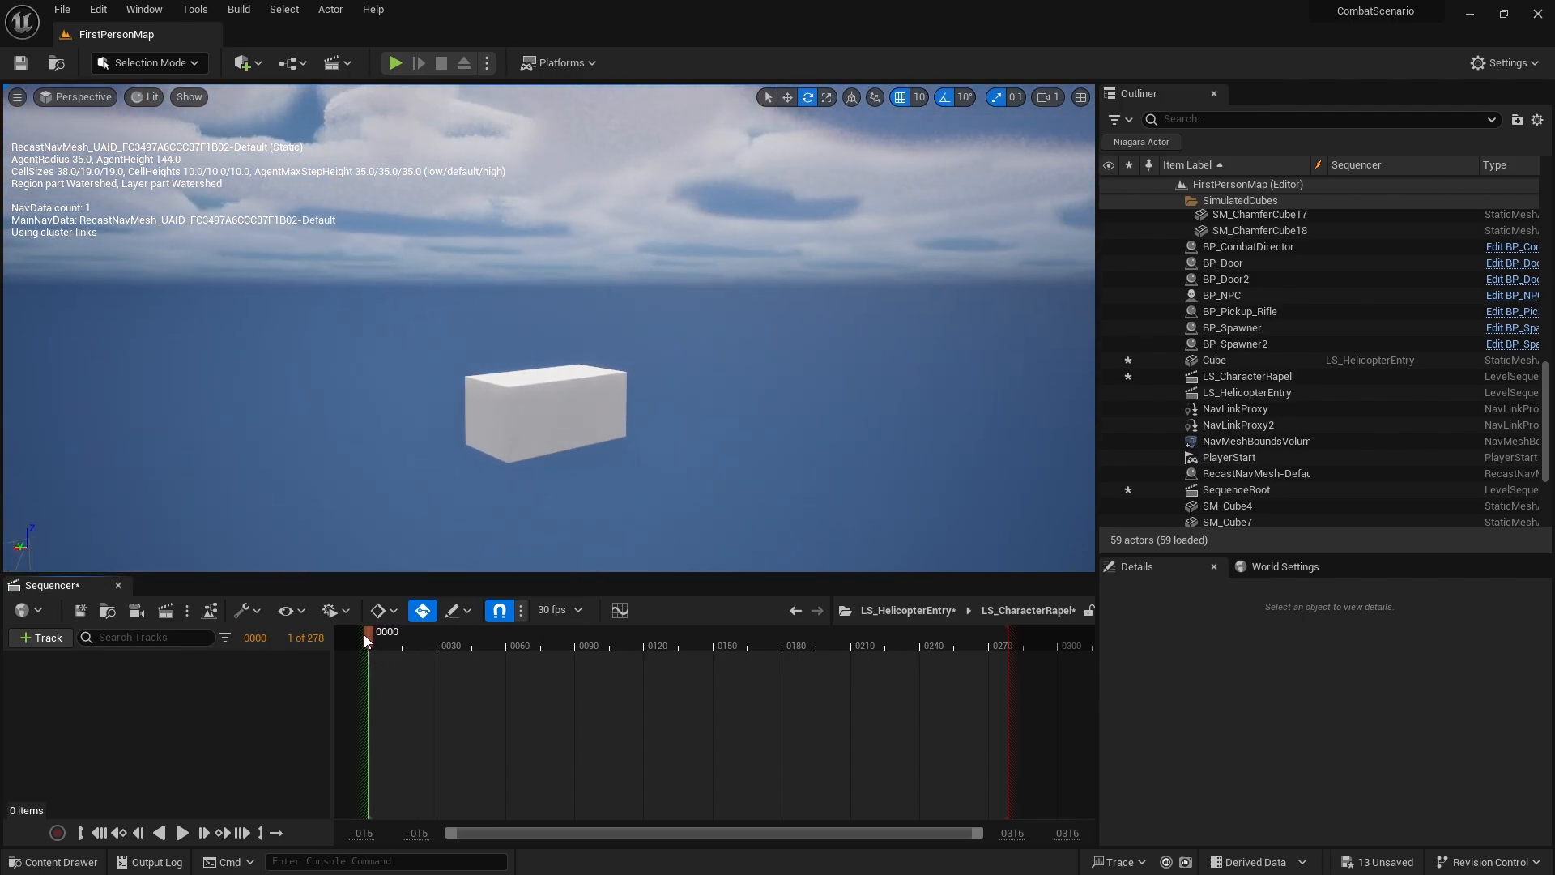
click(54, 862)
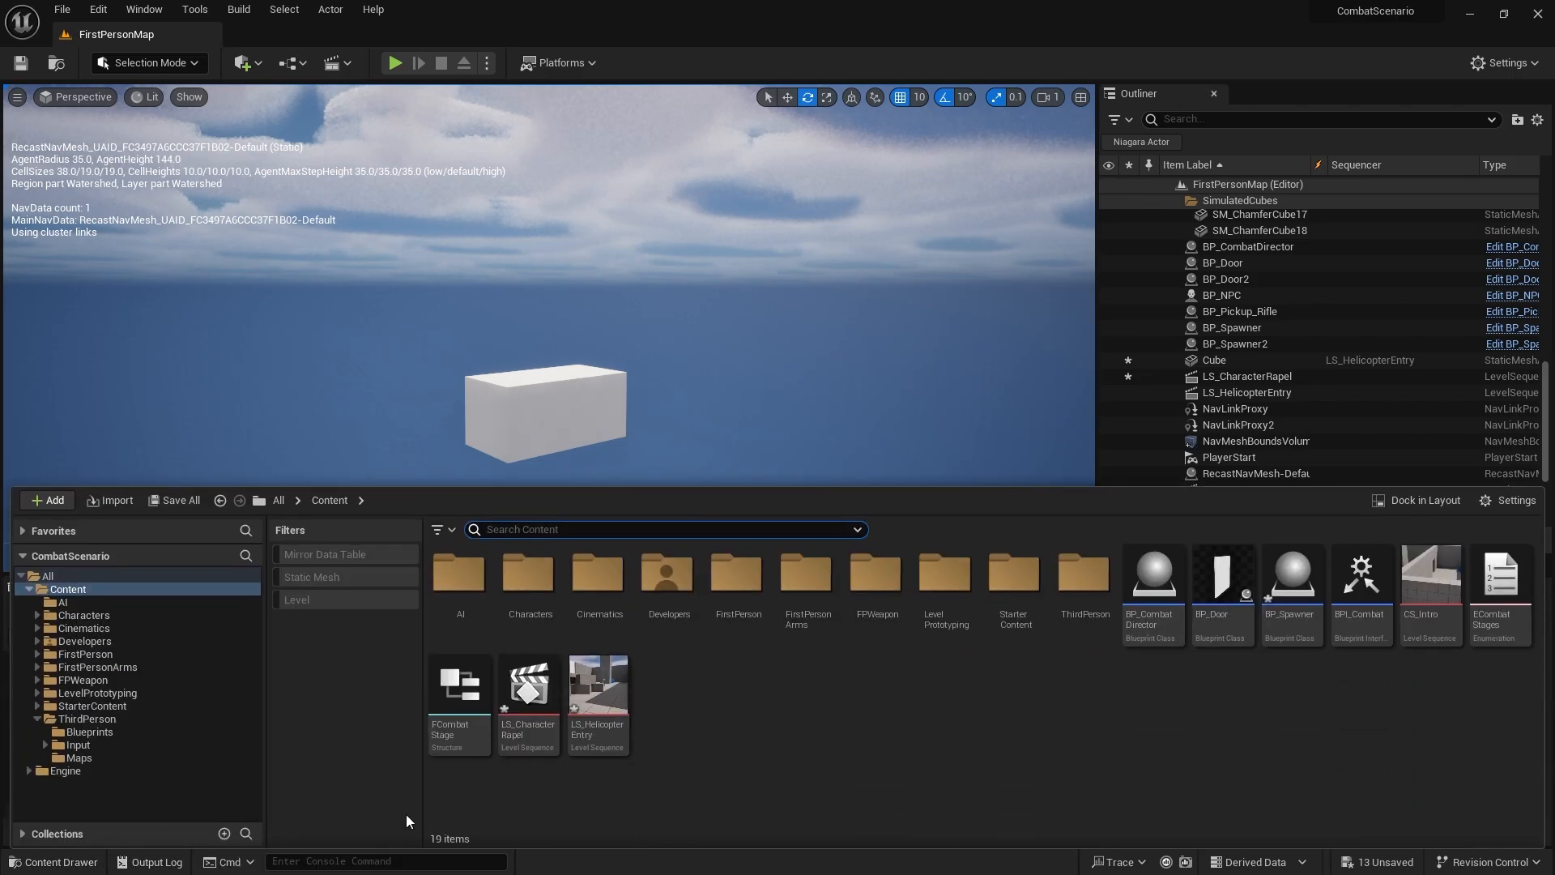
double_click(459, 575)
drag(597, 587, 566, 416)
right_drag(566, 417, 413, 453)
key(d)
key(w)
key(w)
key(d)
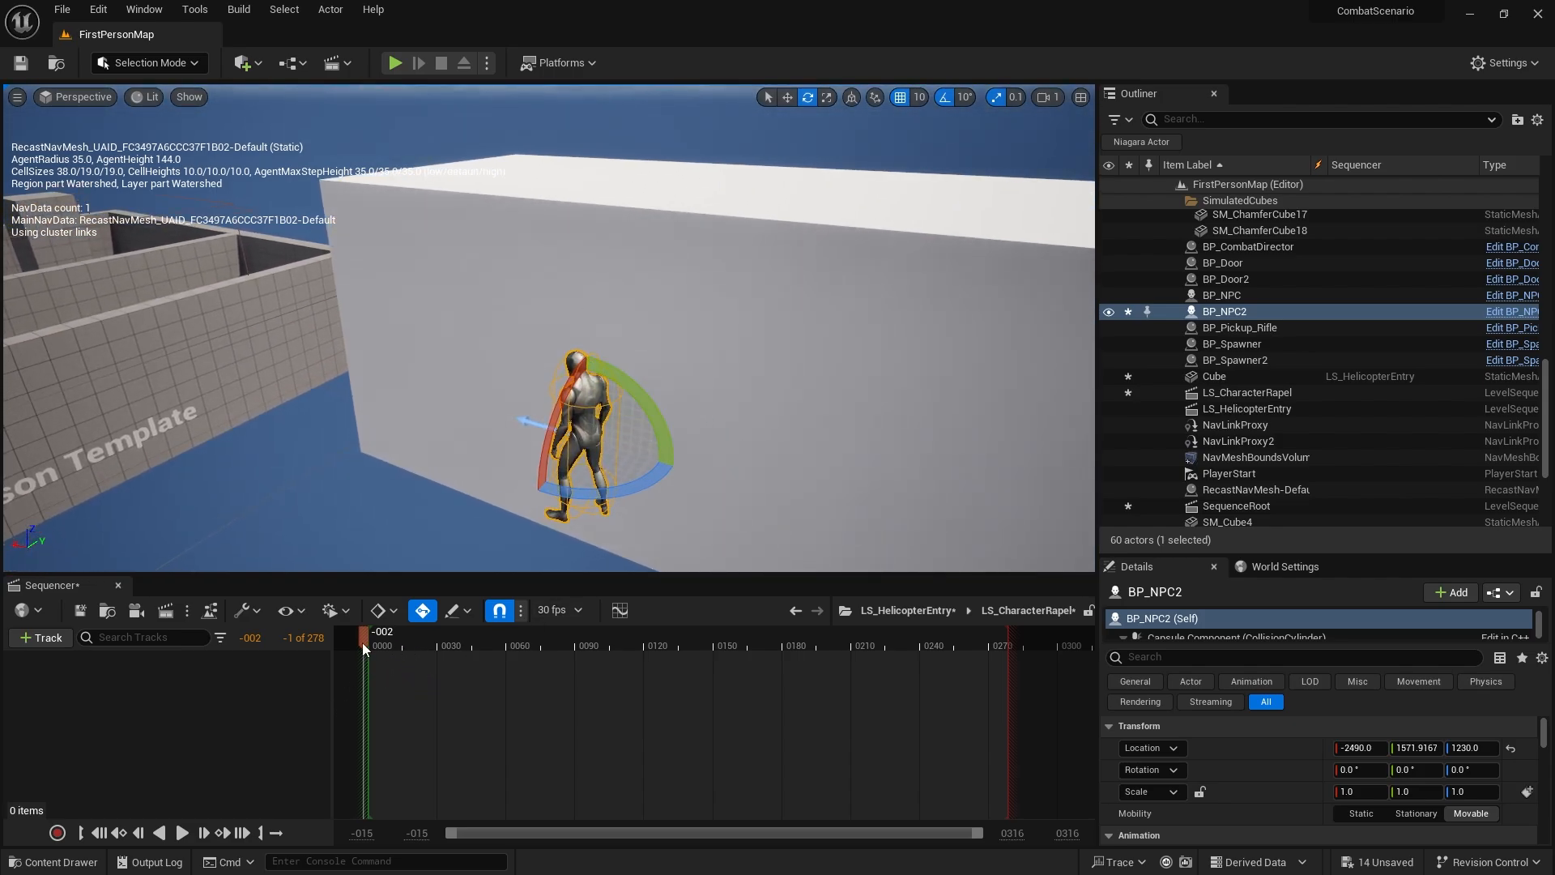
Step: Add BP_NPC2 to the LS_CharacterRapel sequence as a possessed actor
click(47, 640)
mouse_move(110, 371)
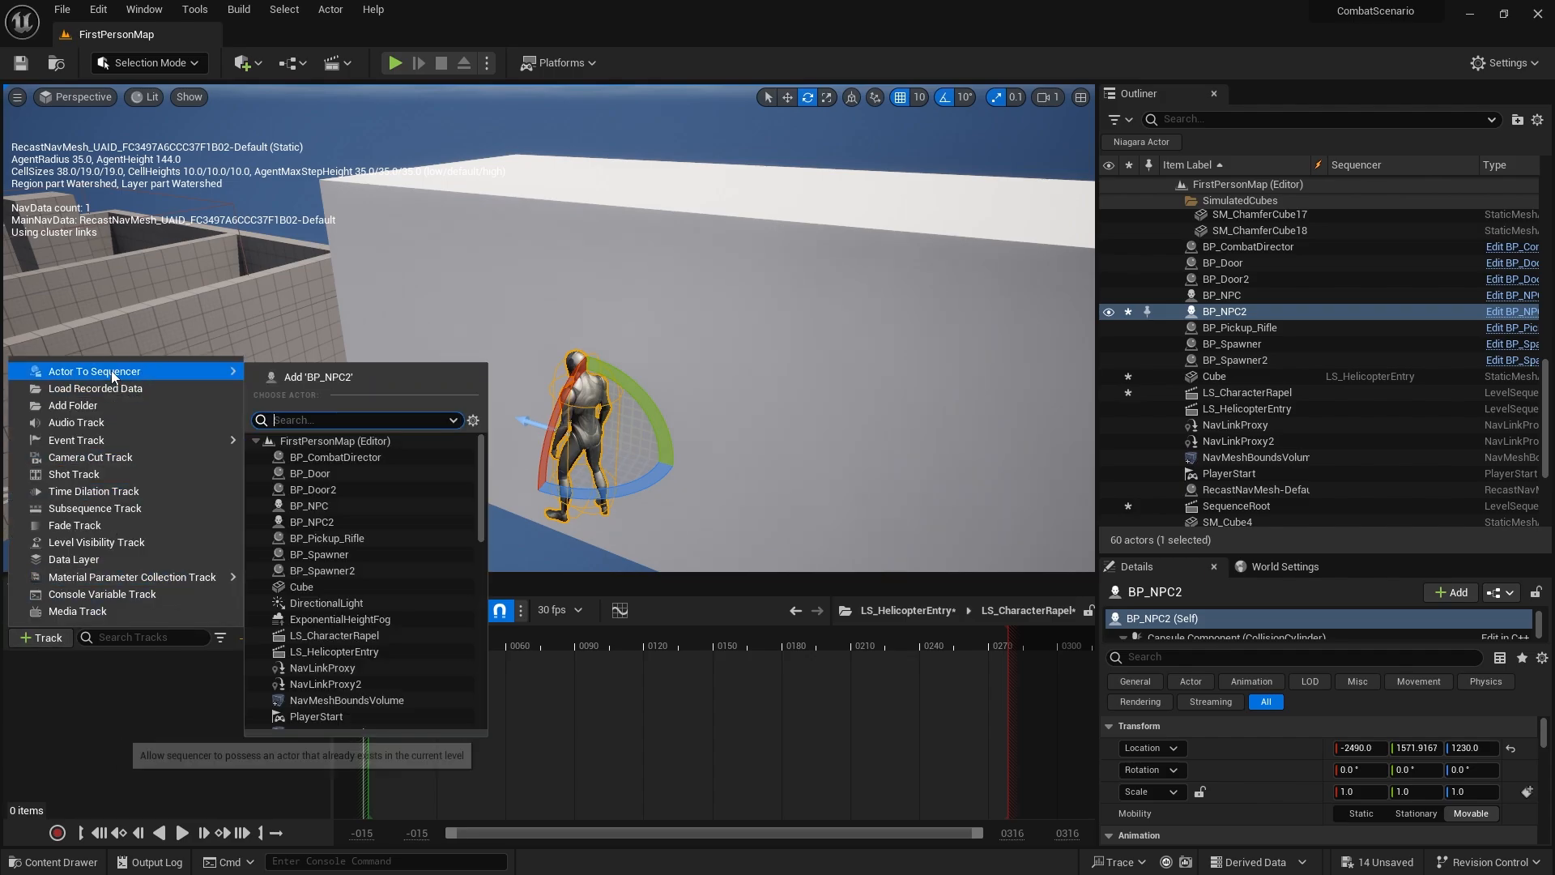
click(353, 378)
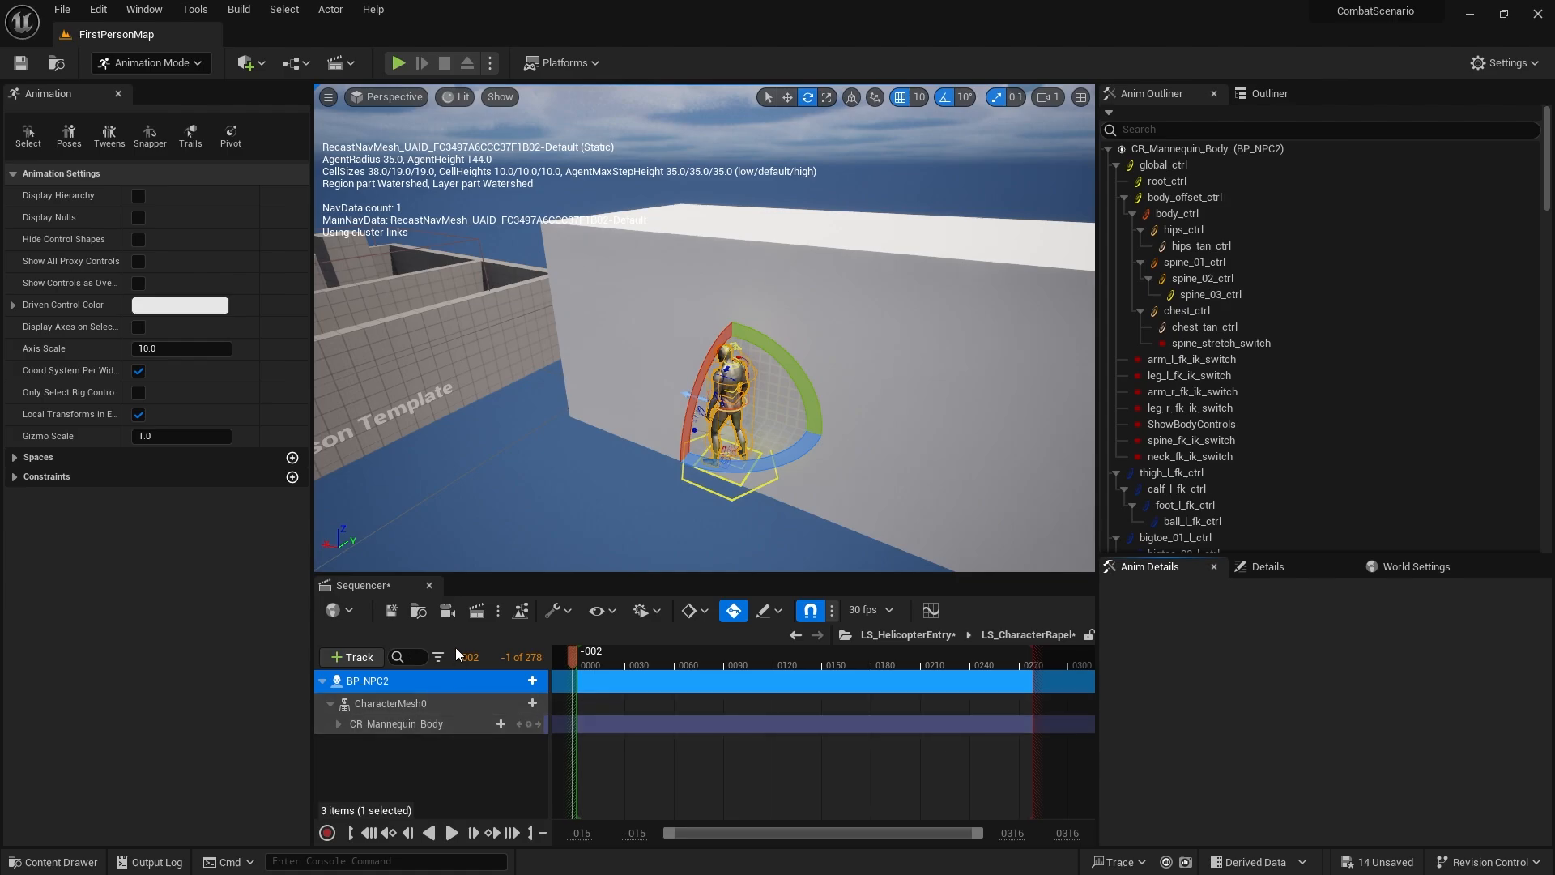
Step: Delete the CR_Mannequin_Body control rig track from BP_NPC2 and close the Animation panel
click(402, 729)
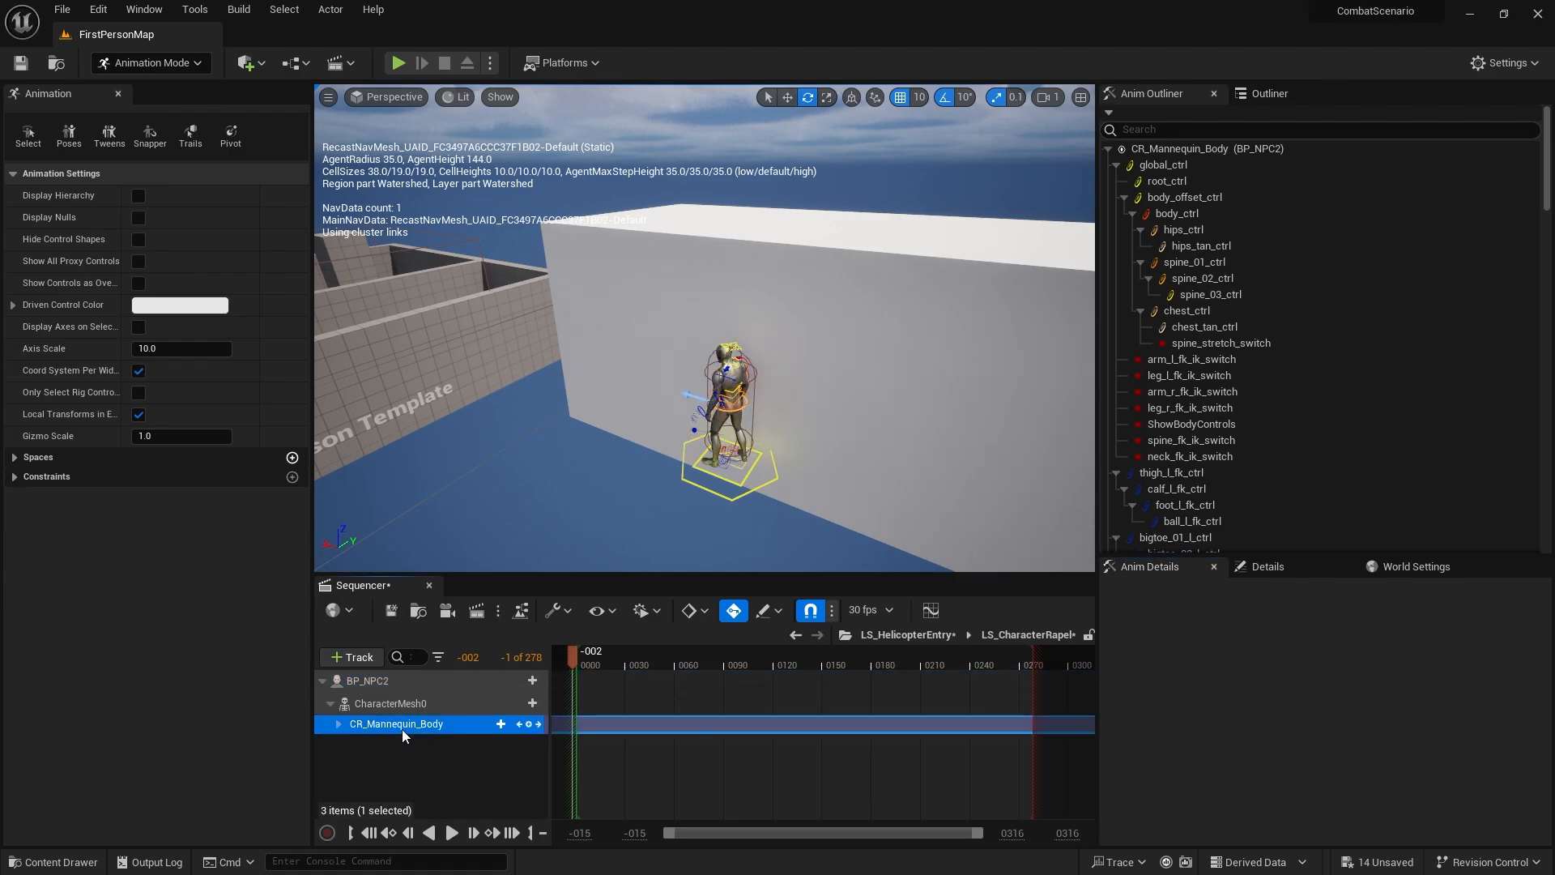
alt+drag(629, 459, 988, 494)
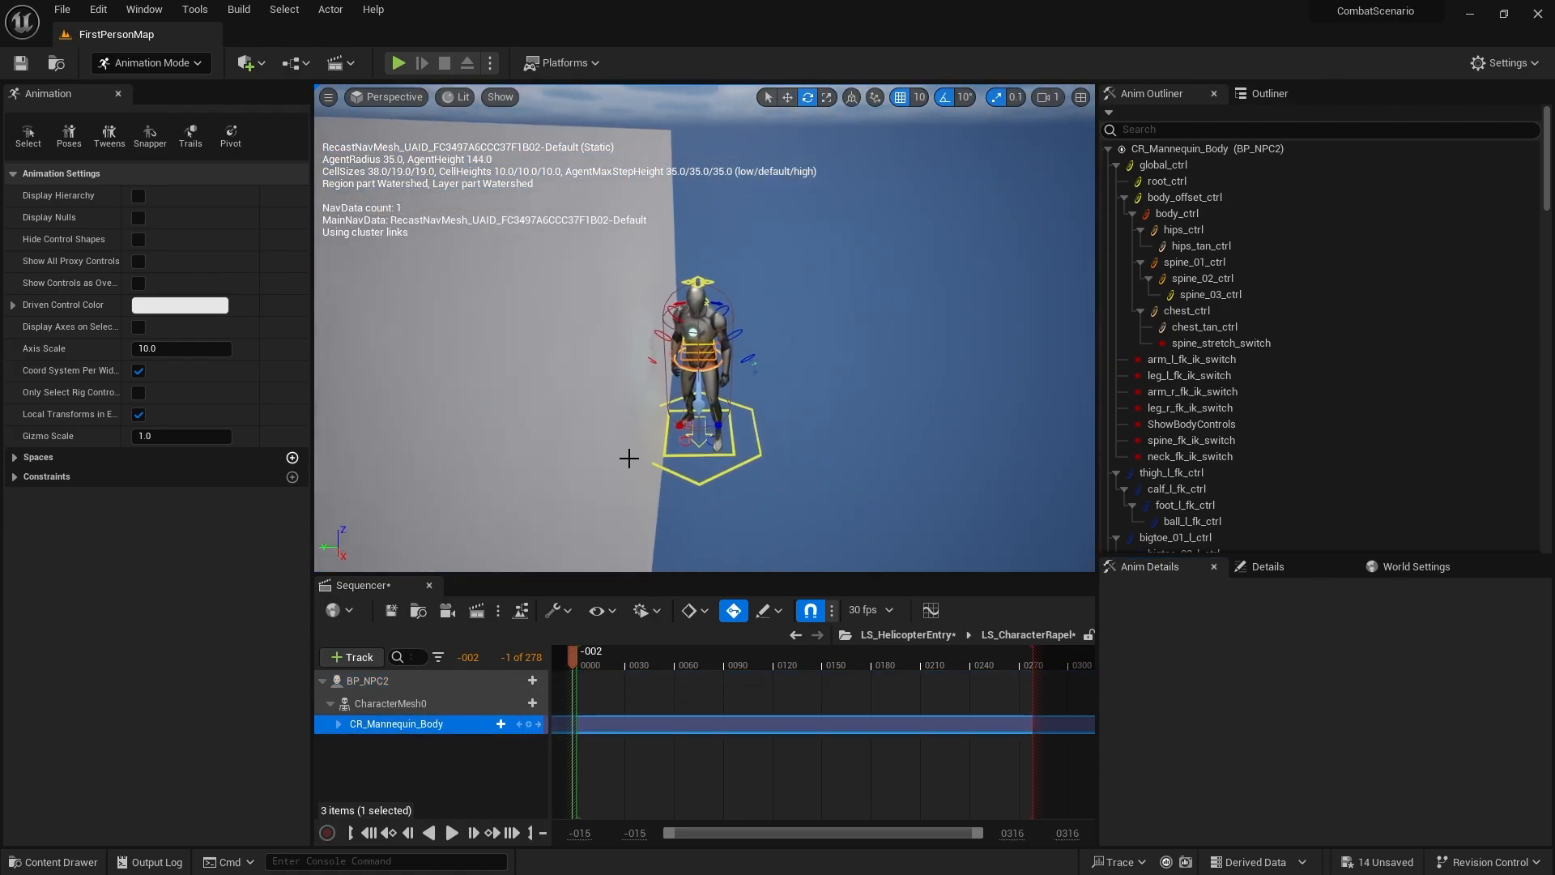
right_click(427, 727)
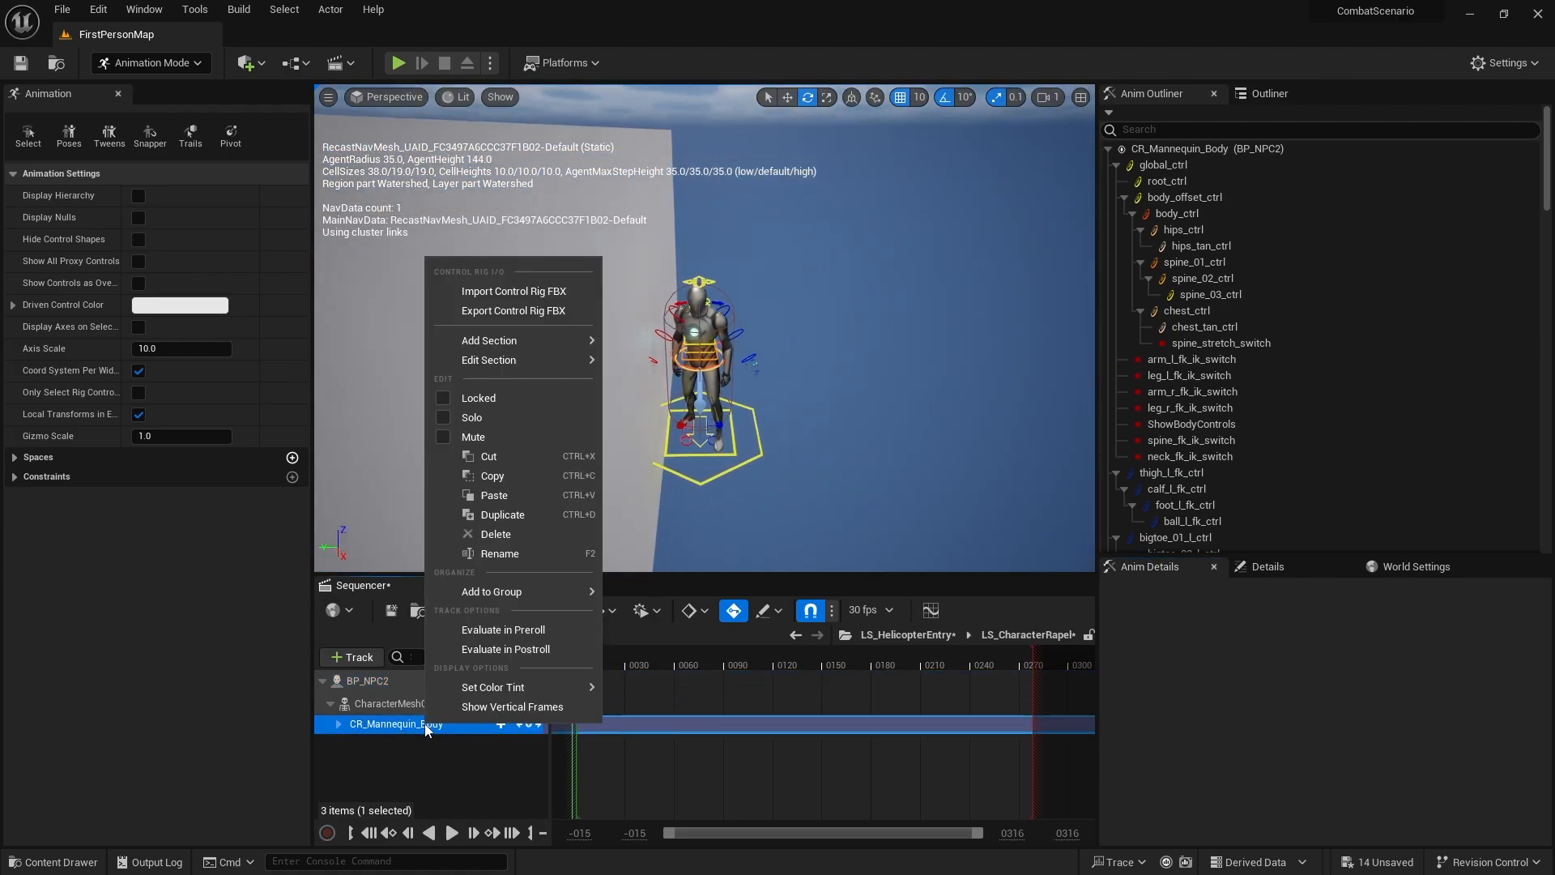
click(498, 534)
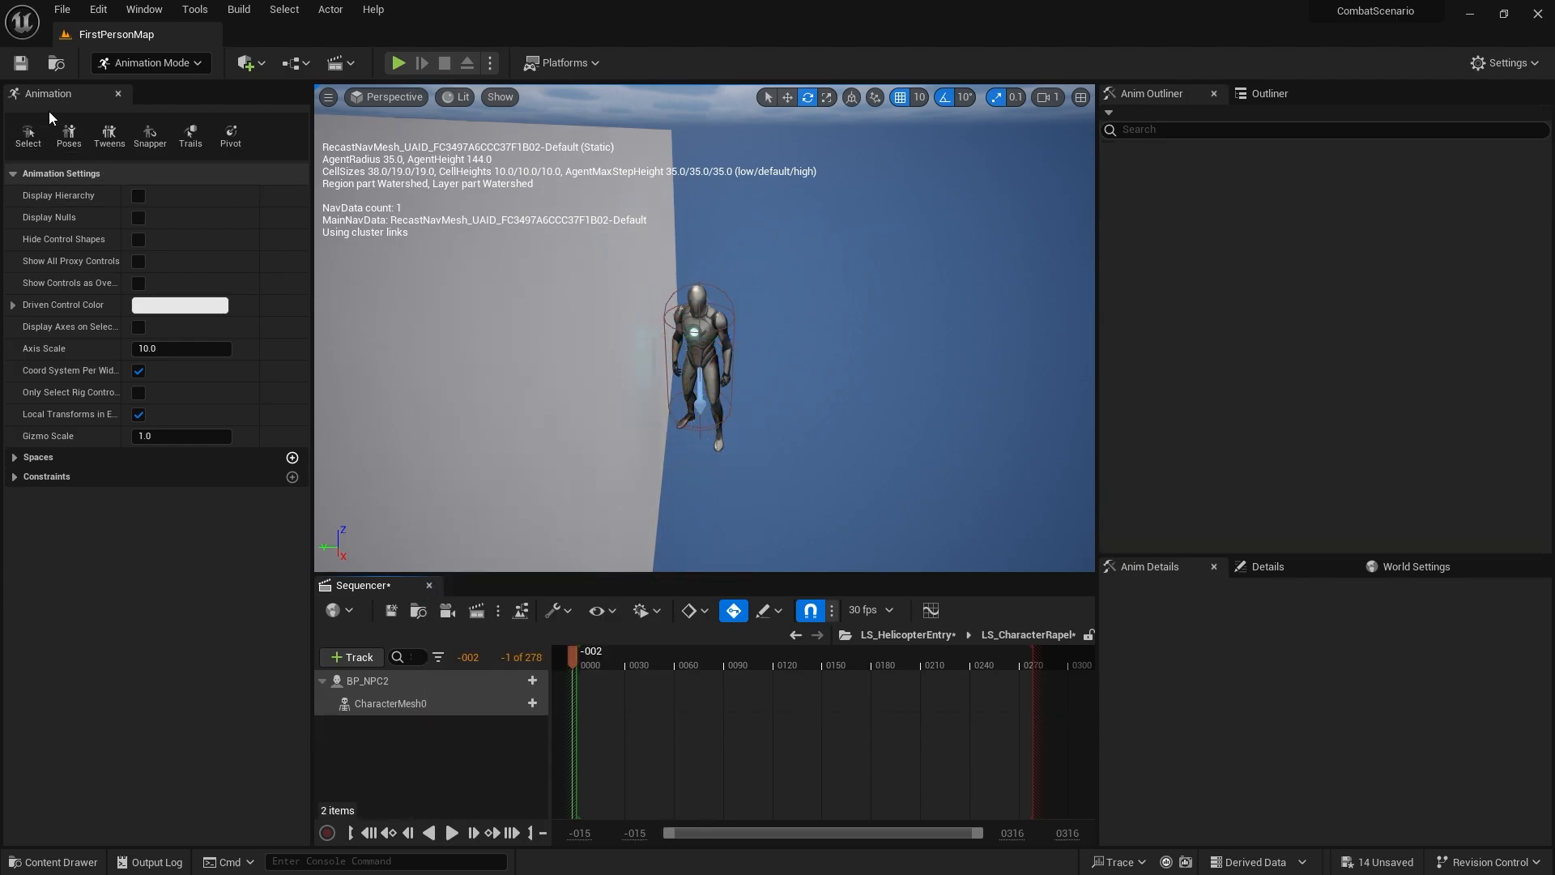
click(119, 94)
Step: Return the playhead to frame 0 and add a Transform track to BP_NPC2
right_drag(540, 448, 447, 426)
right_drag(697, 435, 698, 434)
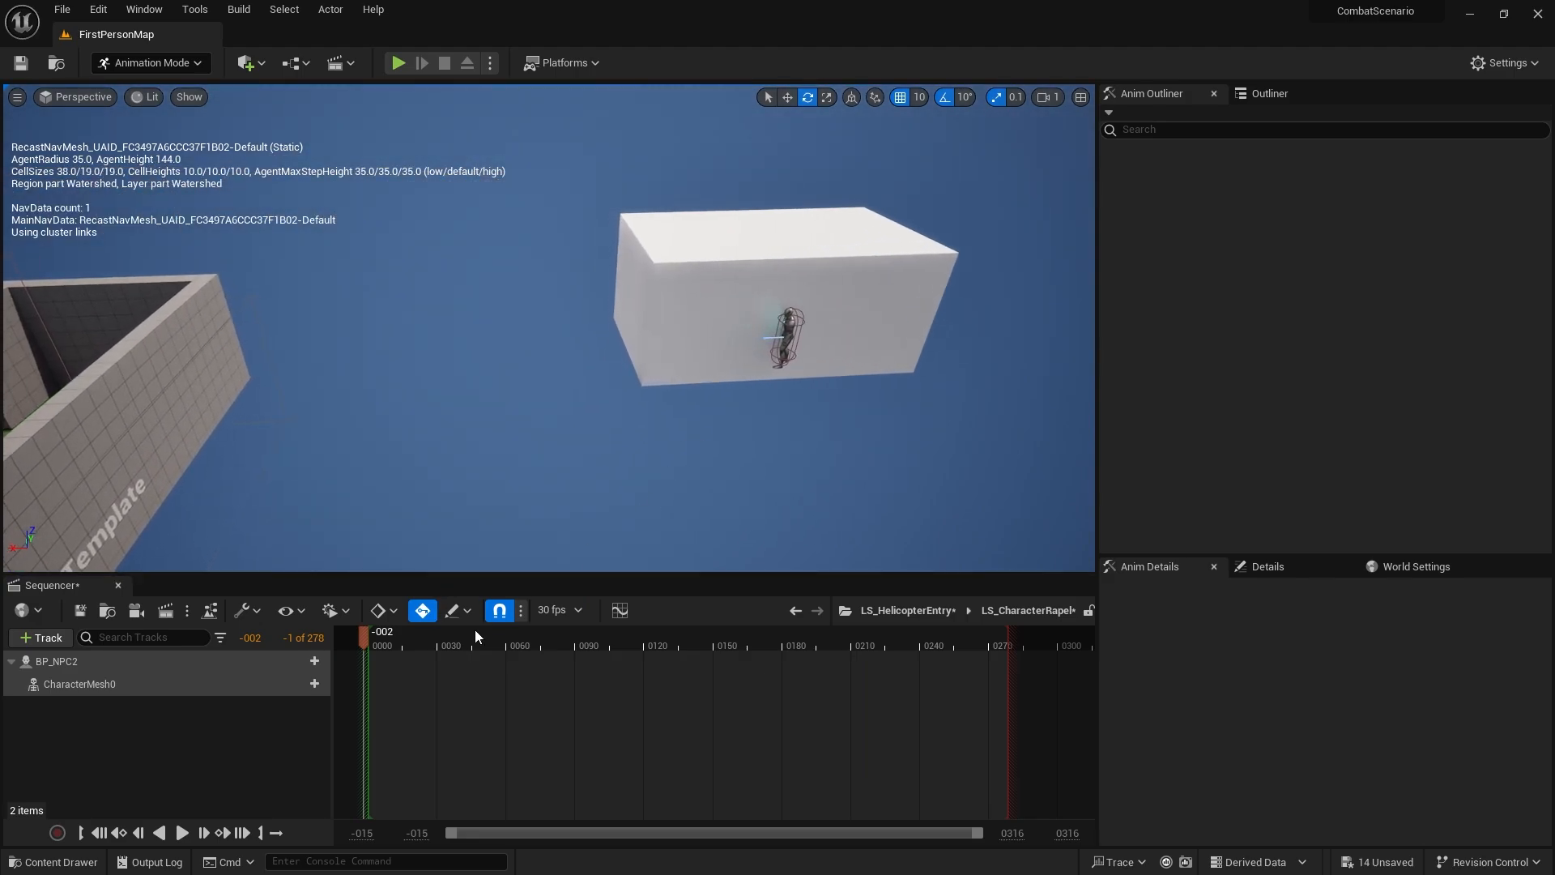
drag(439, 632, 368, 646)
right_drag(682, 377, 682, 377)
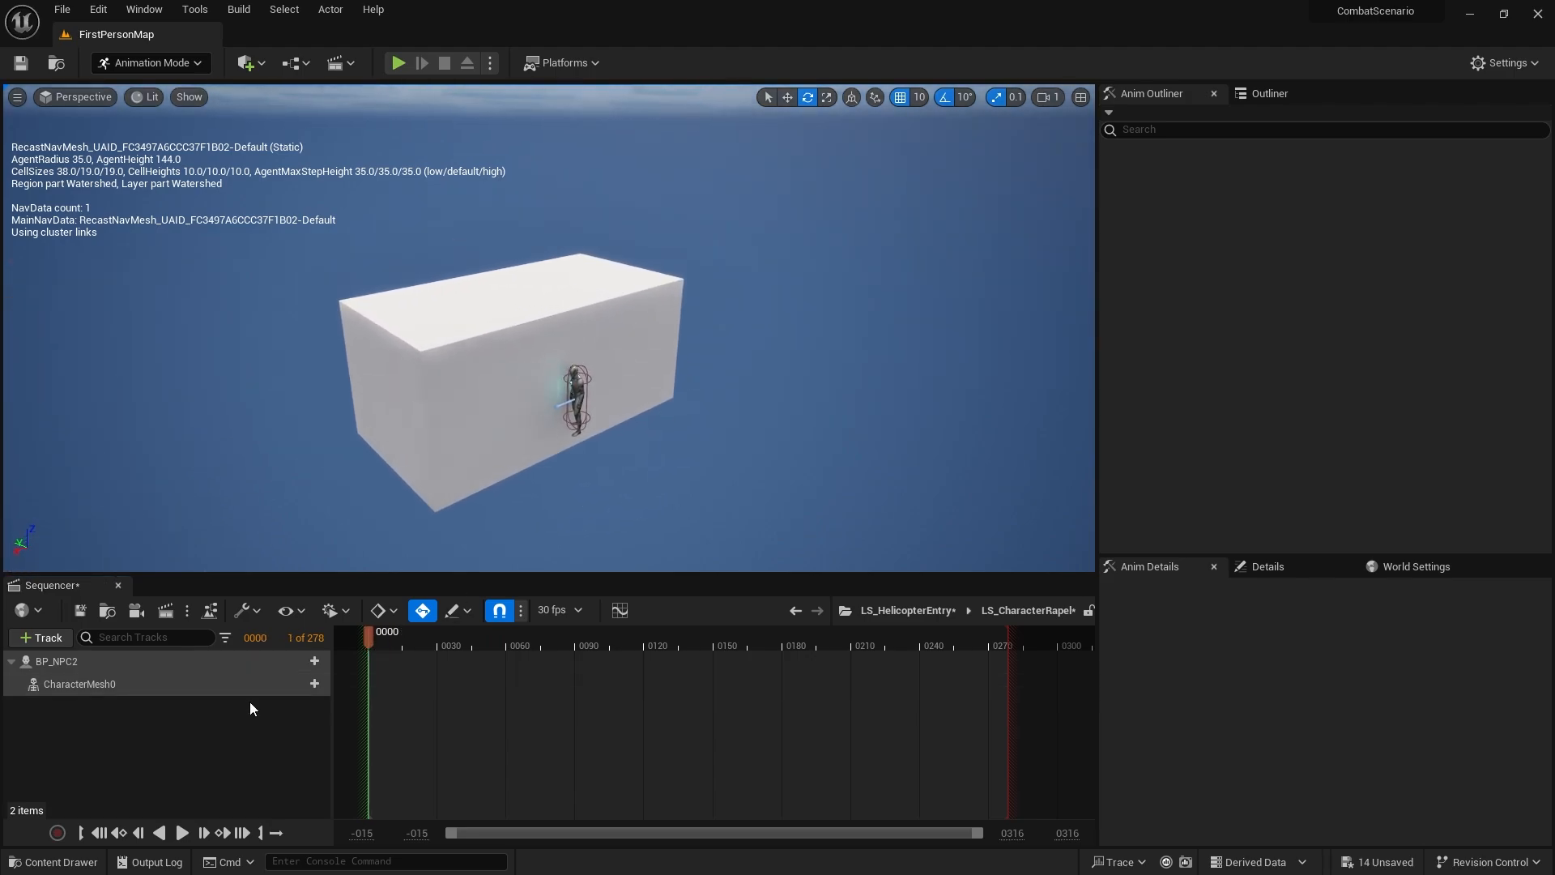
click(314, 660)
click(372, 460)
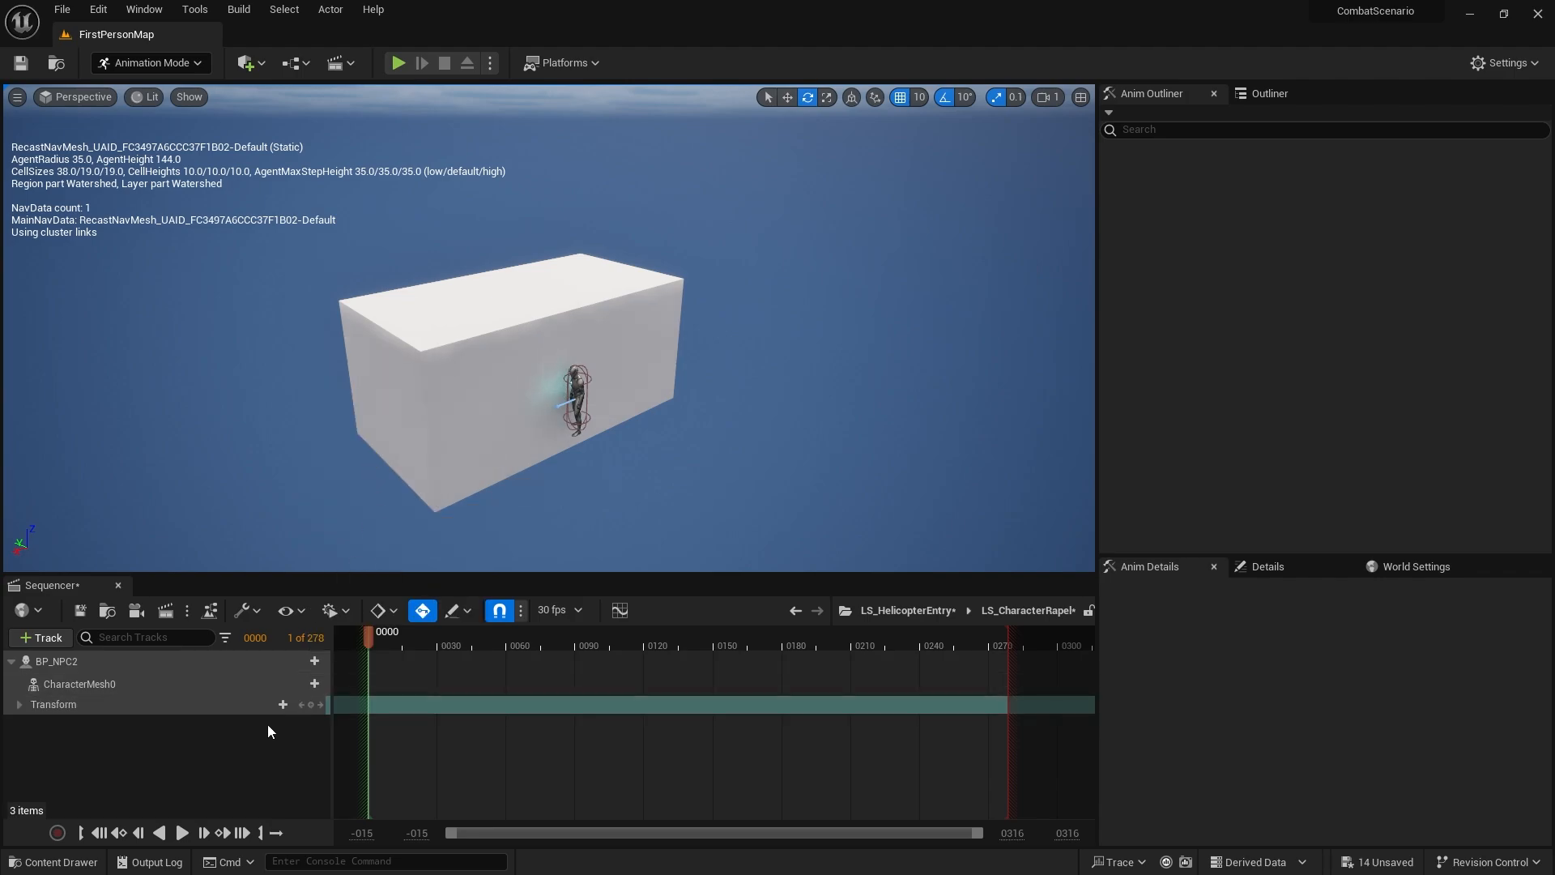
Step: Add an Attach track to BP_NPC2 that binds it to LS_HelicopterEntry's Cube with the Preserve Current option
click(314, 661)
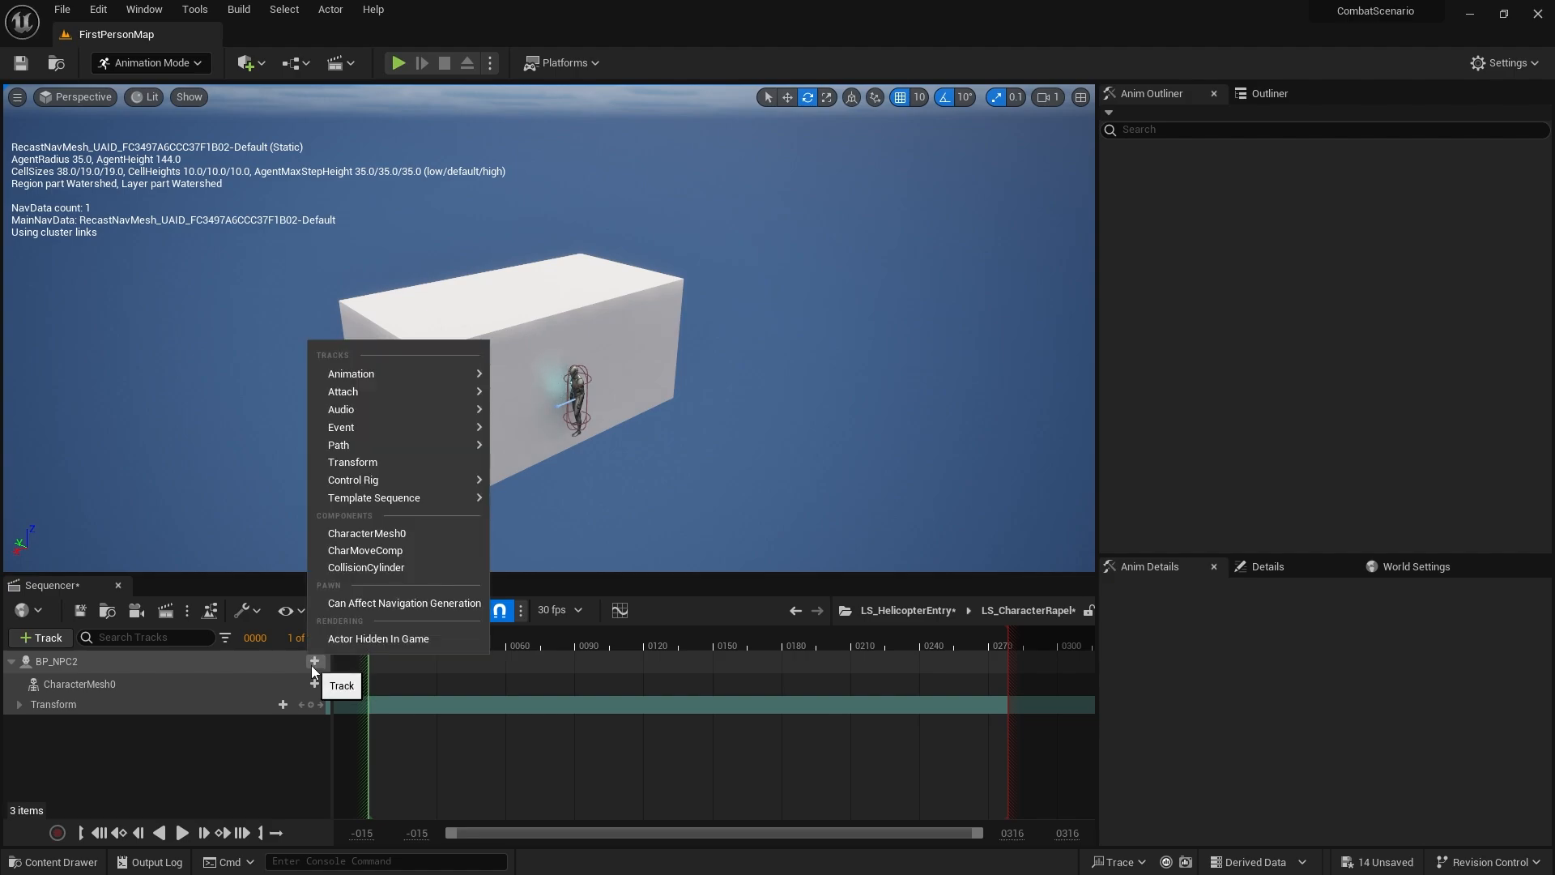
mouse_move(391, 395)
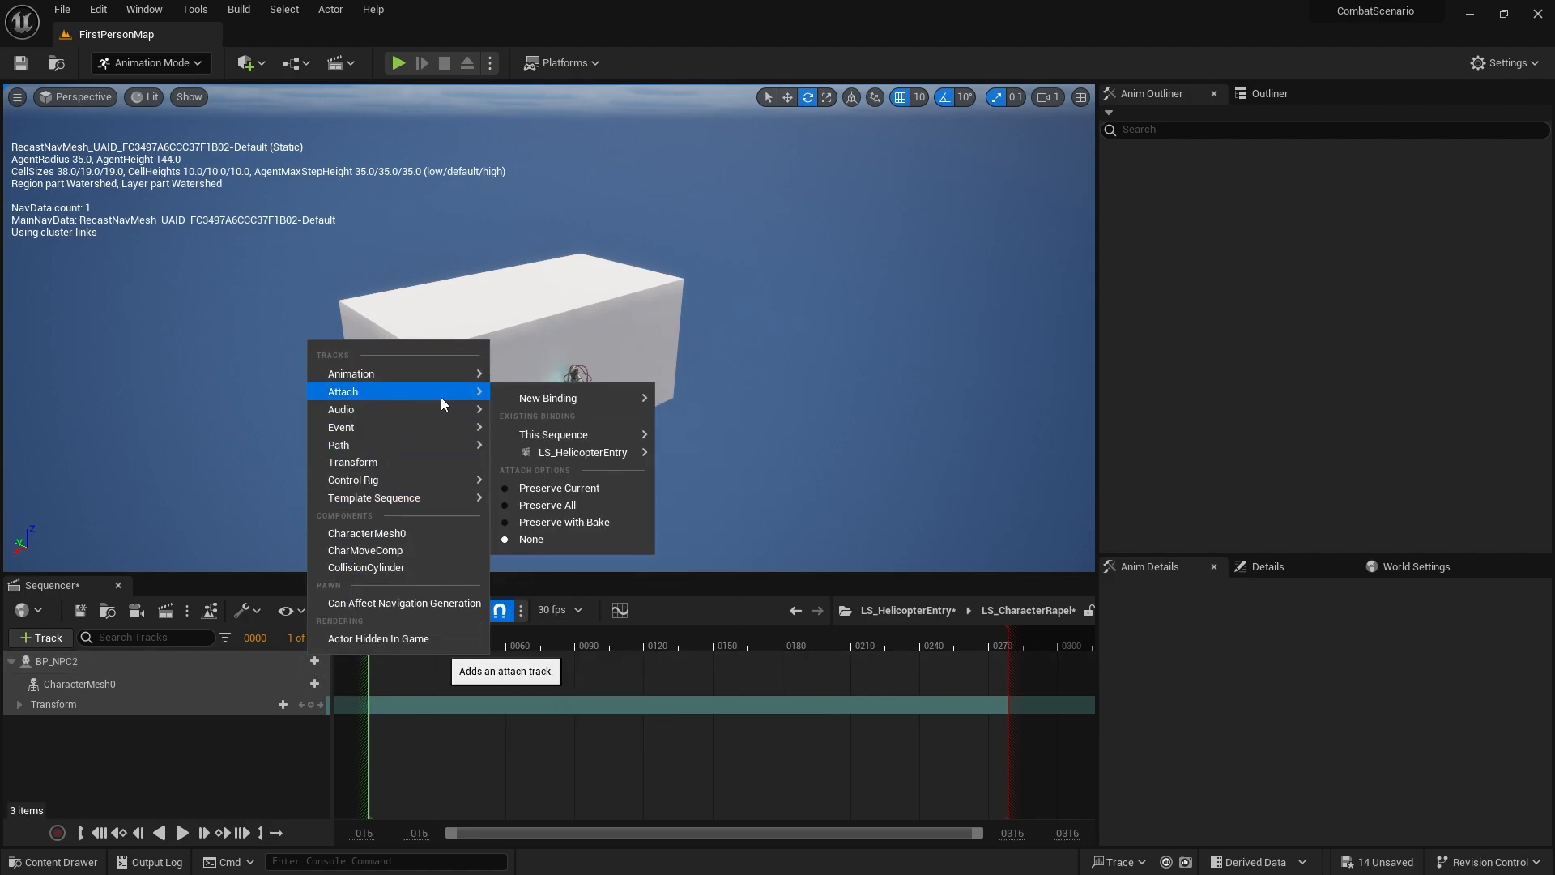
click(543, 485)
click(314, 660)
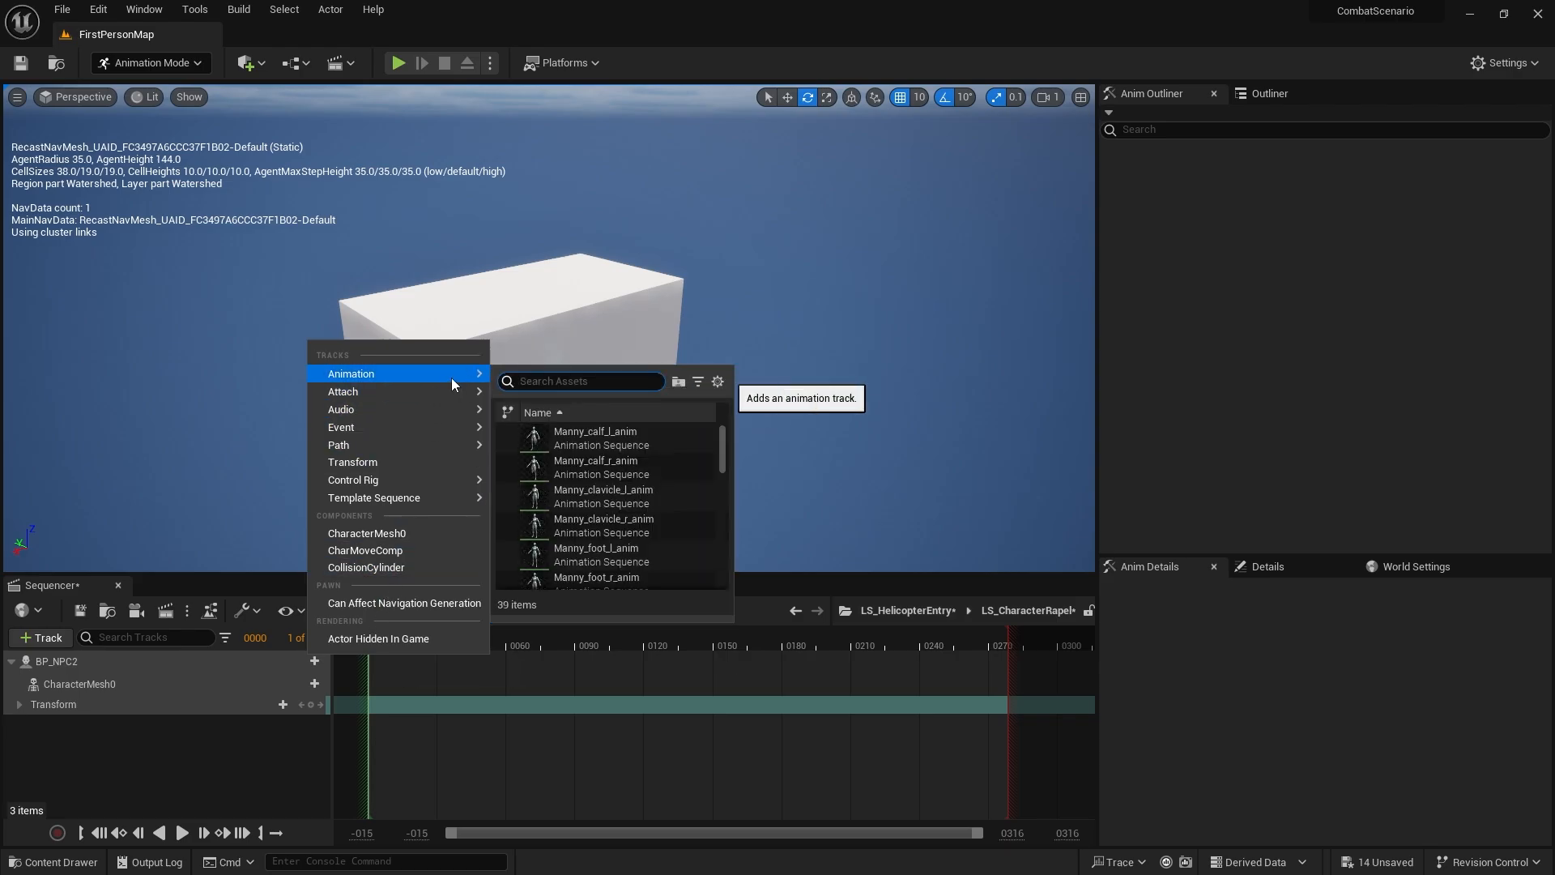
mouse_move(440, 411)
mouse_move(383, 393)
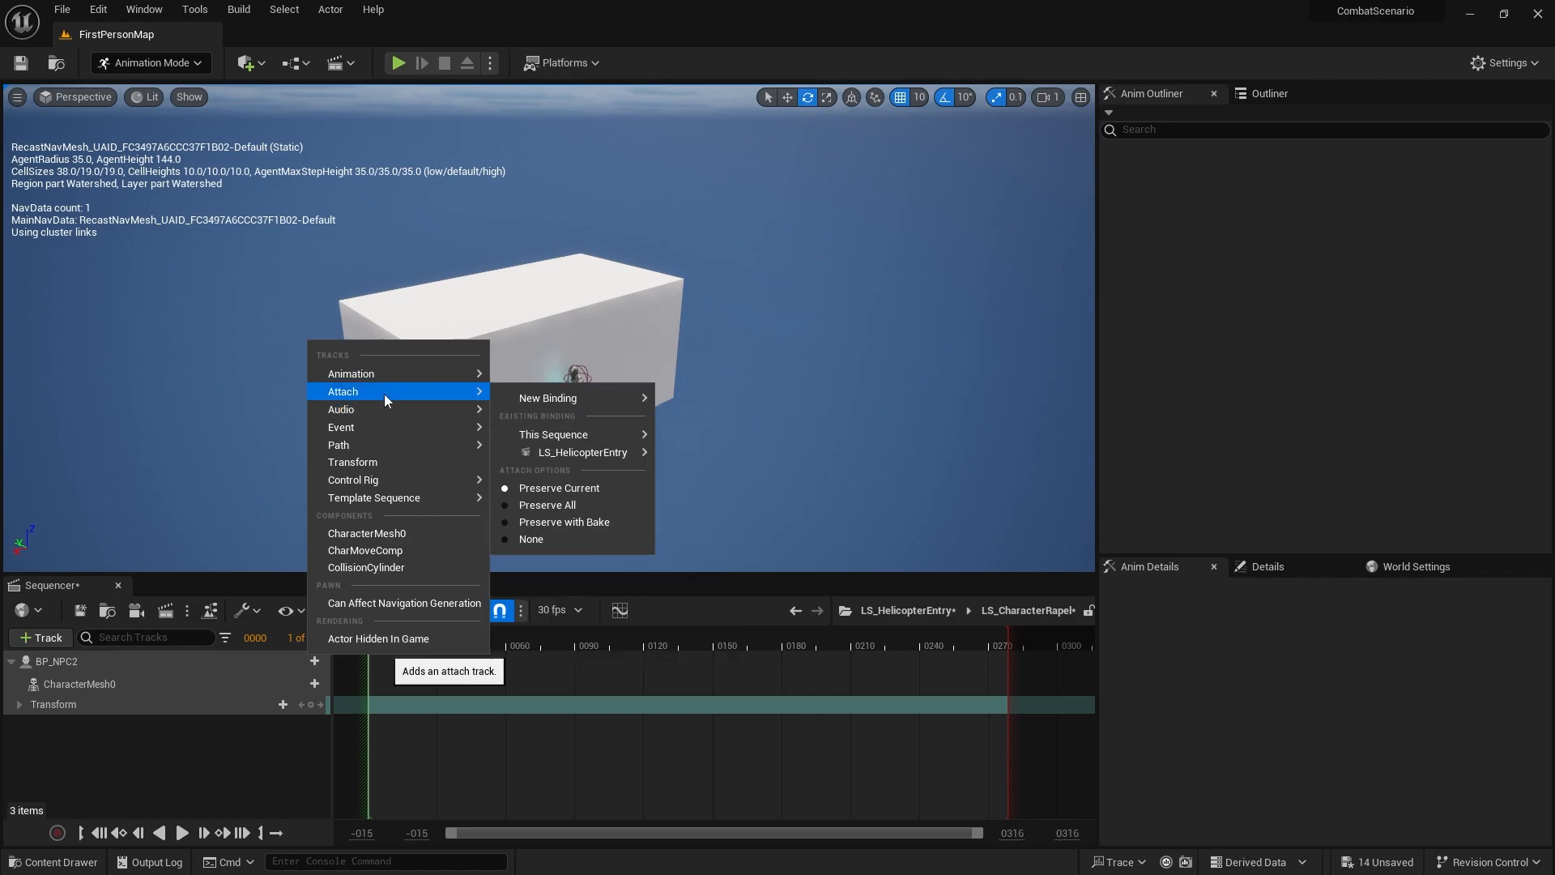
mouse_move(548, 399)
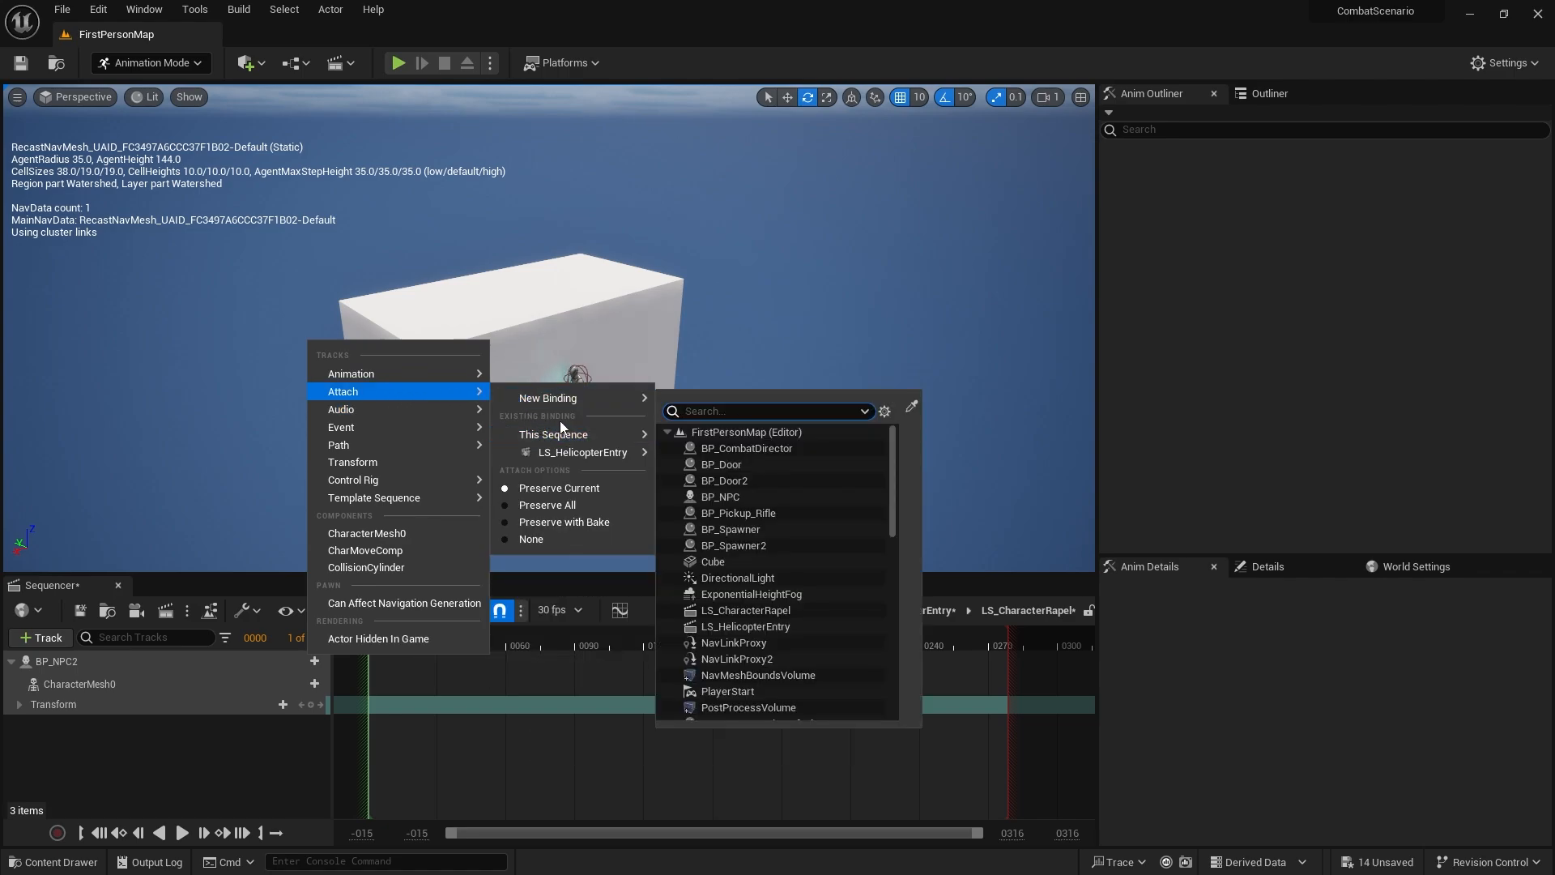
mouse_move(543, 460)
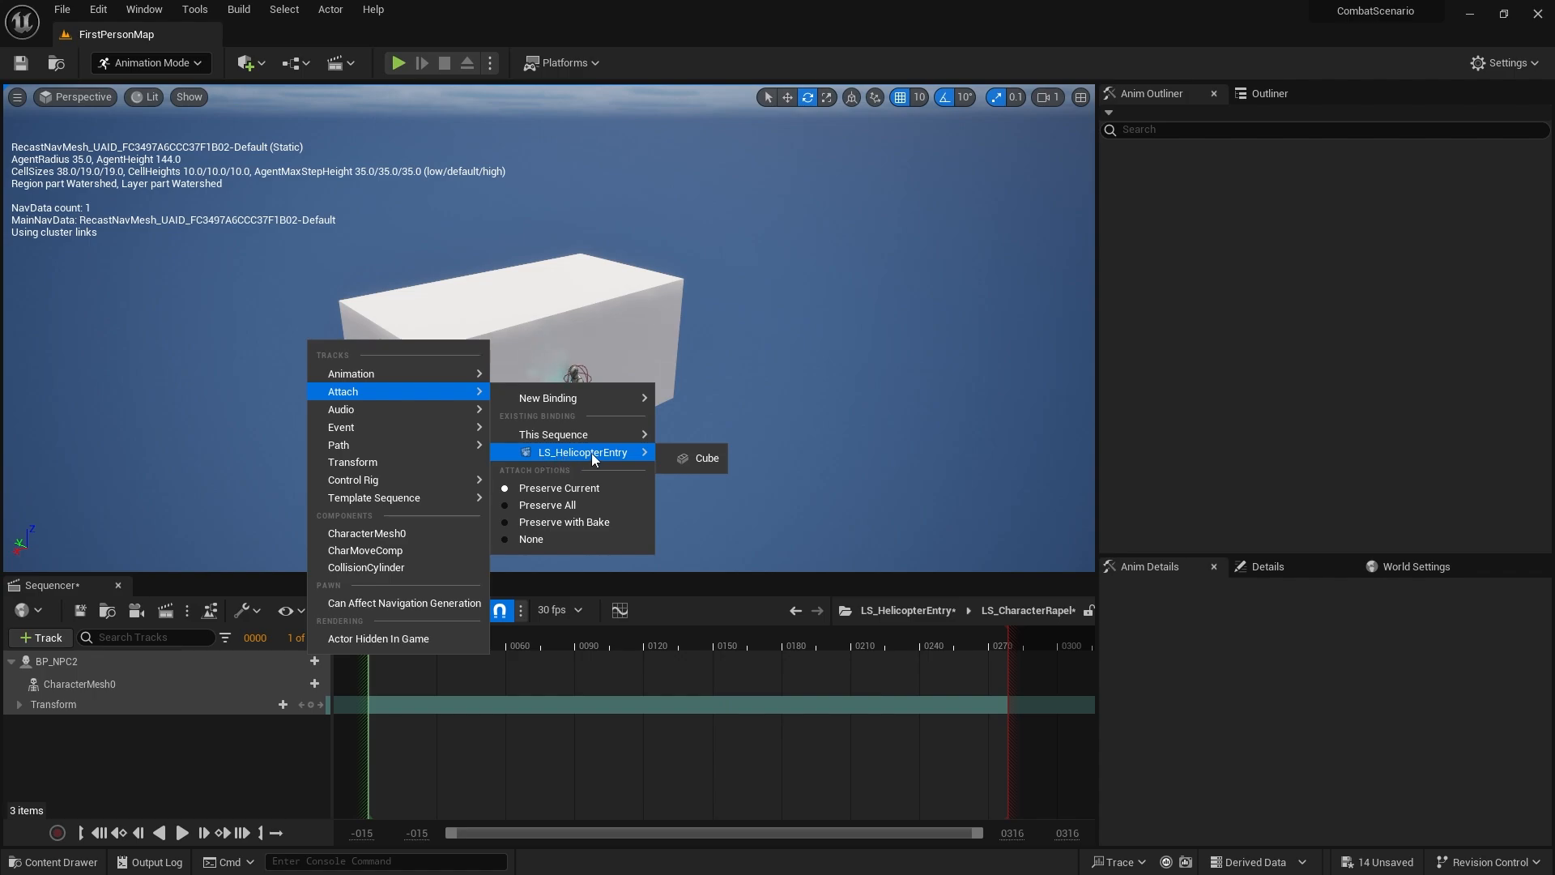
click(705, 459)
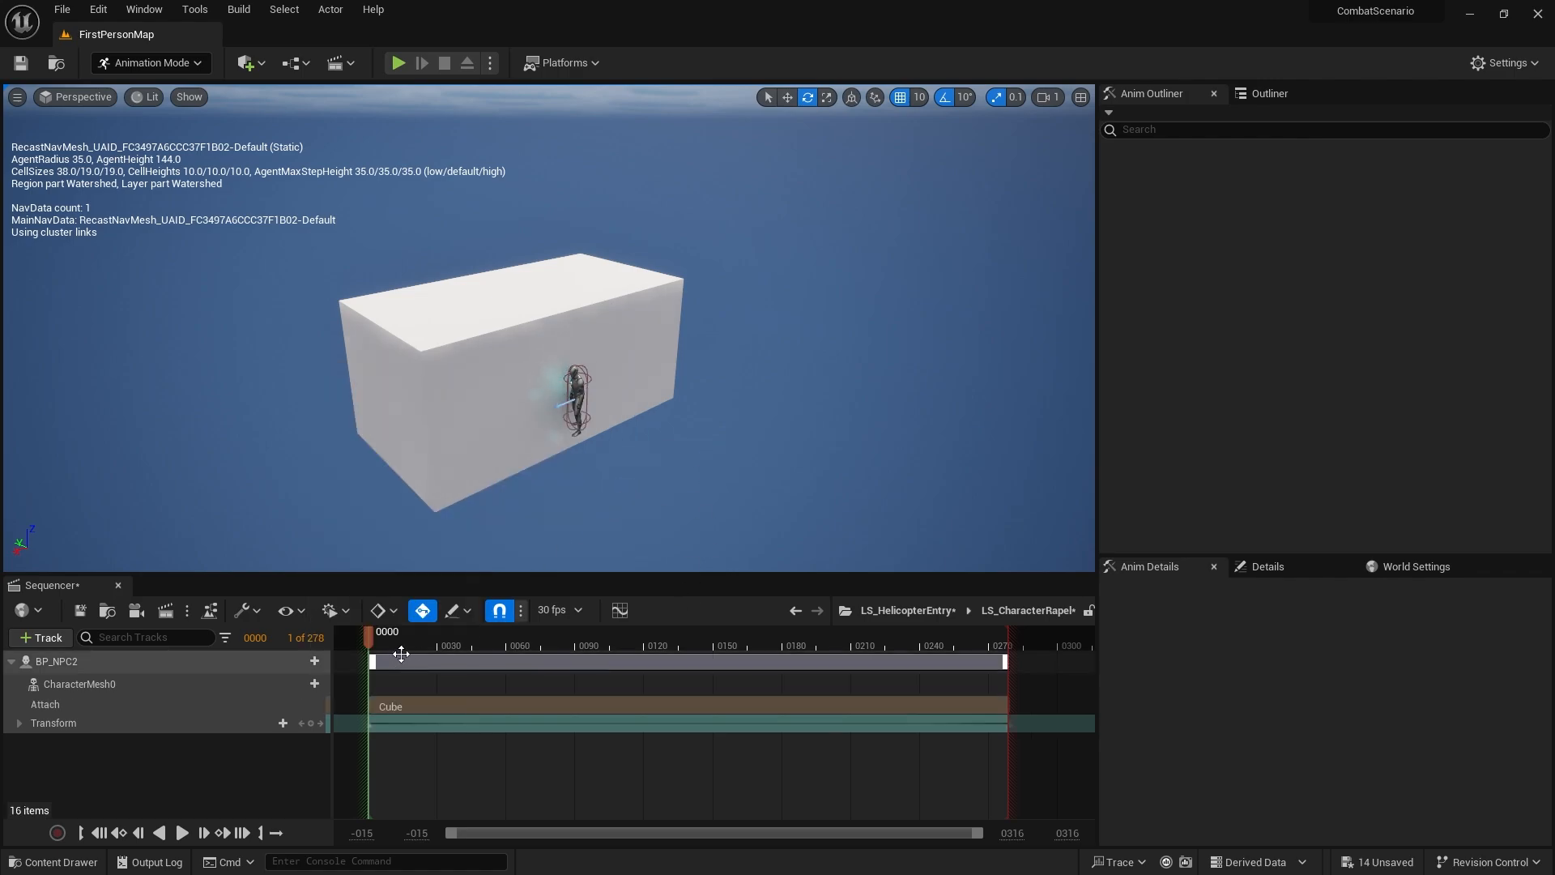
Step: Add a Transform key for BP_NPC2 at frame 183, while the cube hovers over the room
drag(396, 642, 595, 642)
right_drag(604, 427, 704, 478)
drag(596, 630, 782, 630)
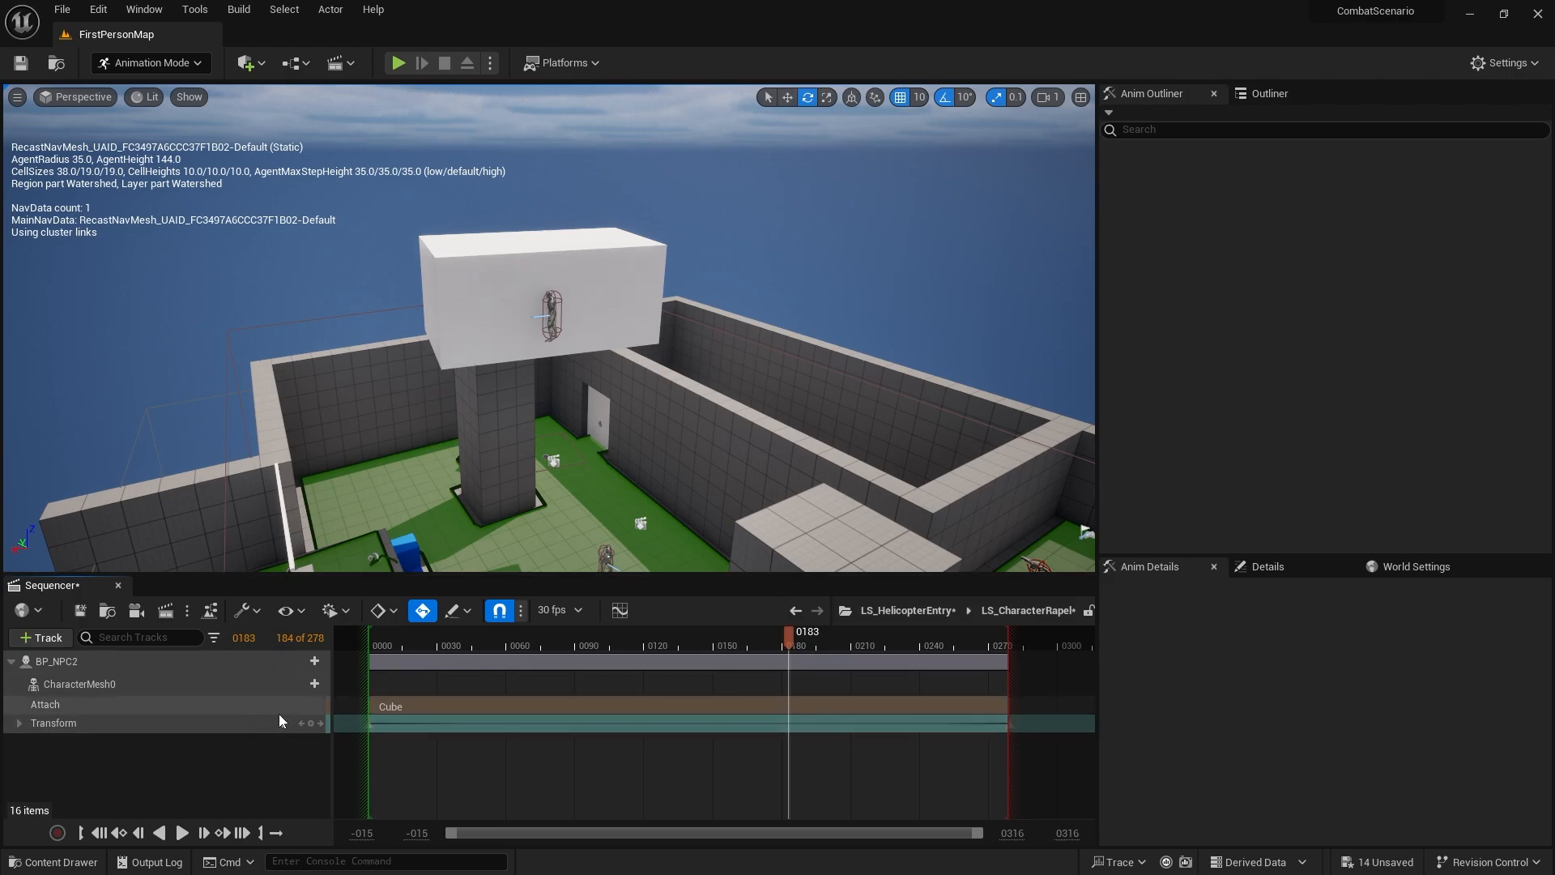
click(311, 722)
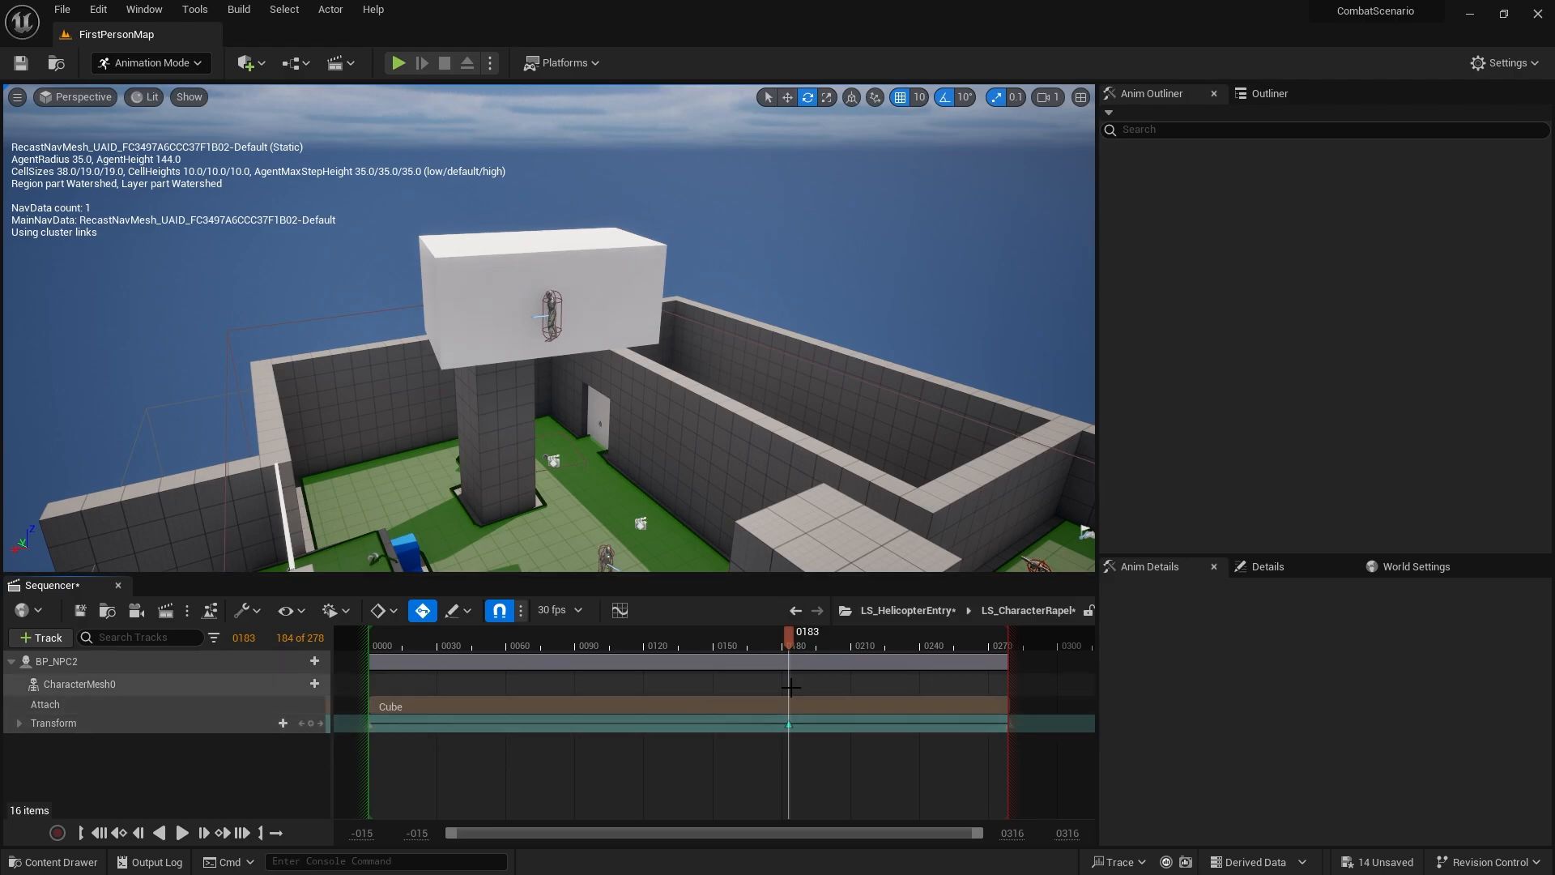
Step: At frame 275, lower BP_NPC2 straight down from the cube to the room's floor
drag(794, 642, 1003, 659)
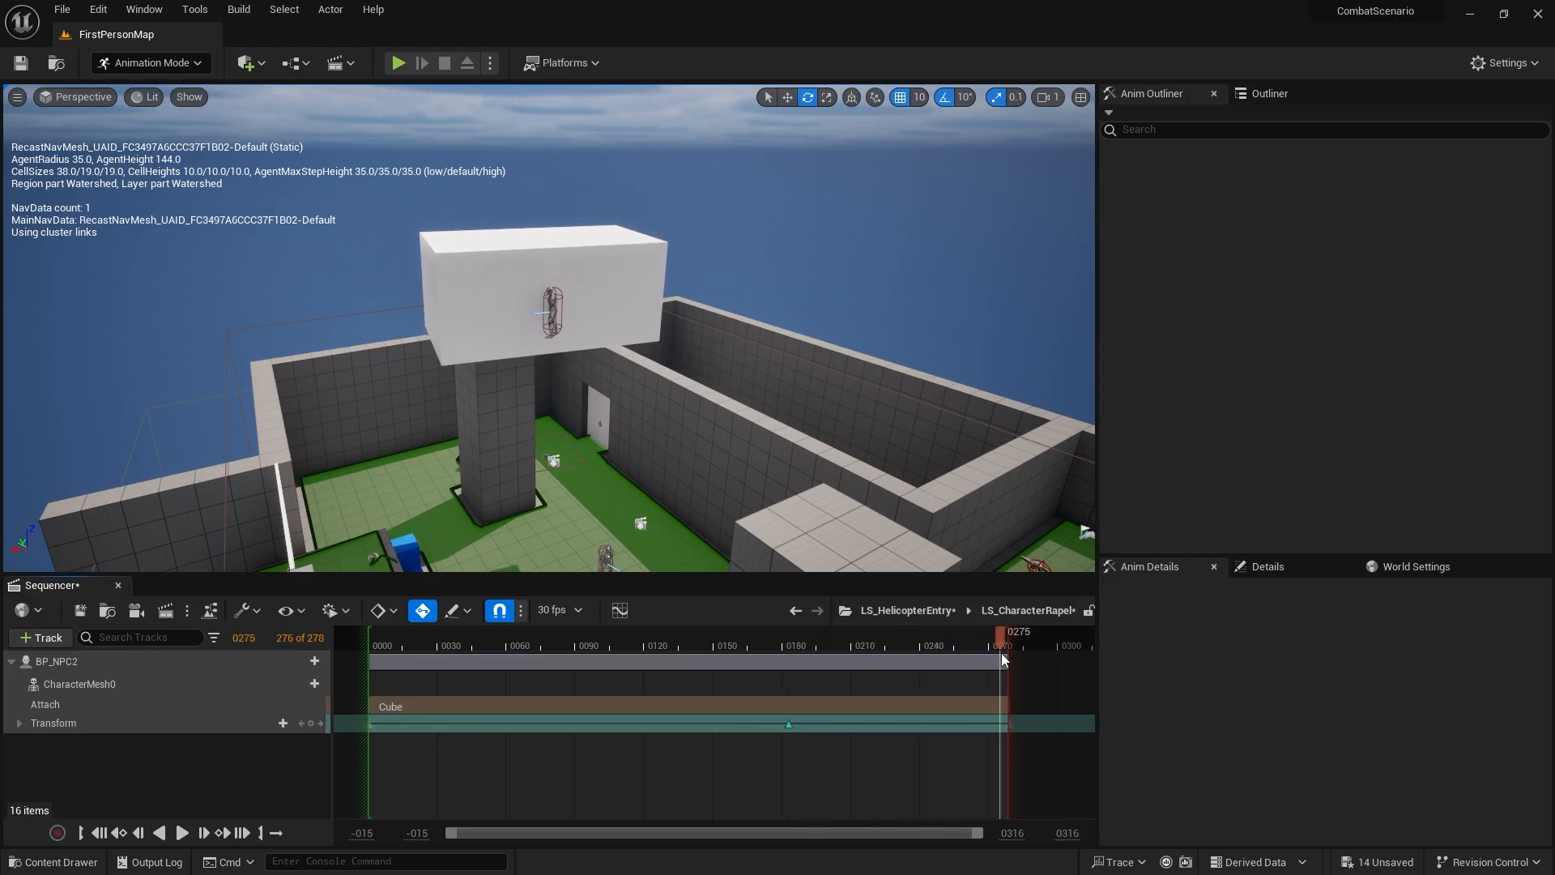
right_drag(842, 419, 834, 419)
key(d)
click(477, 284)
key(w)
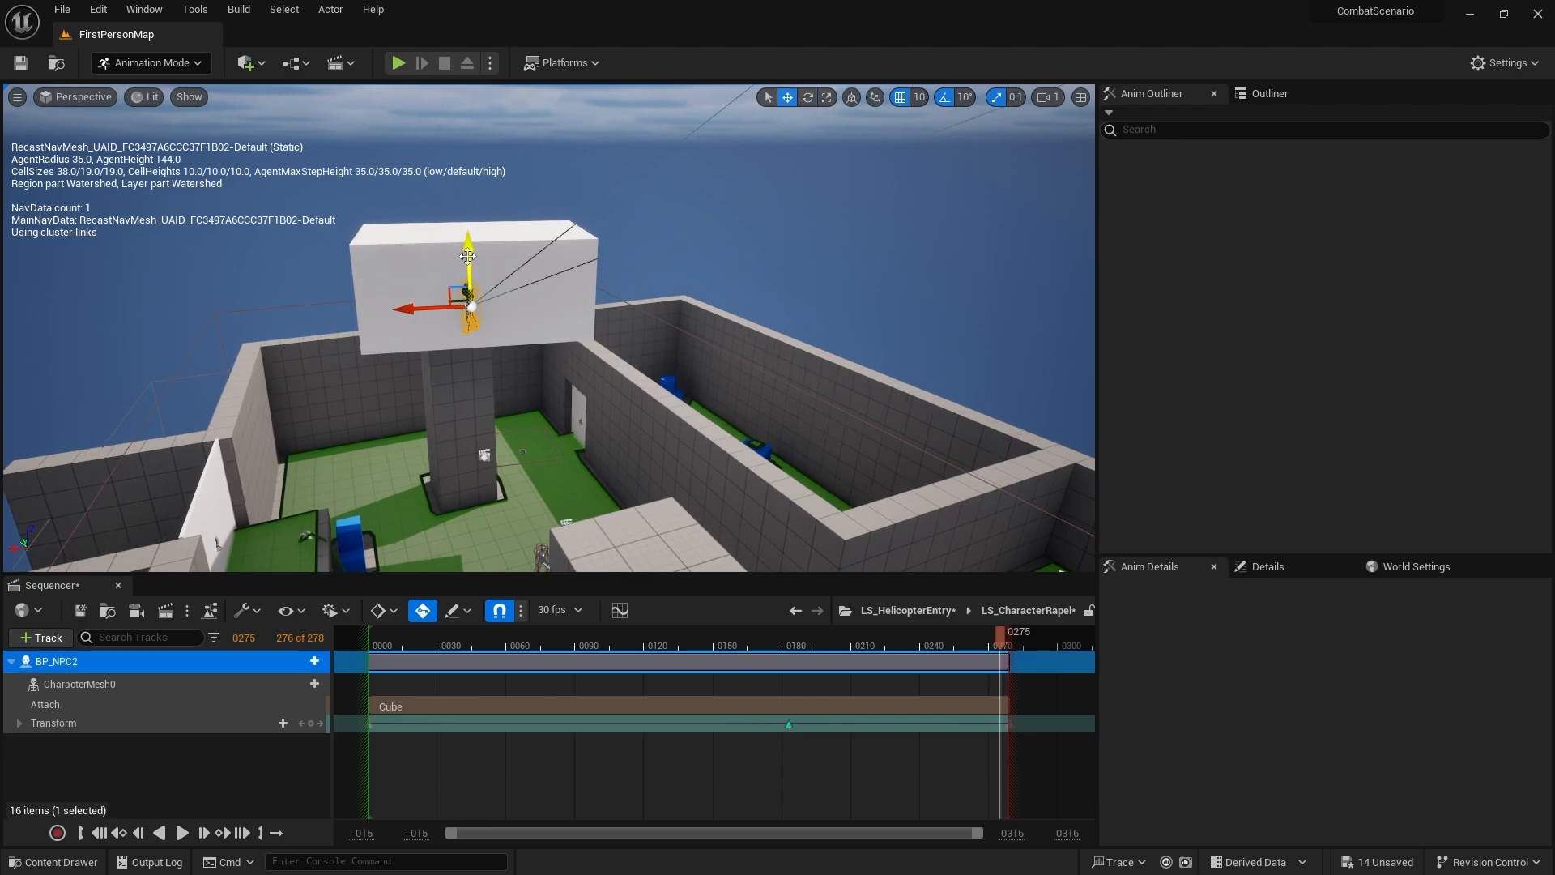
drag(477, 498, 477, 500)
key(w)
mouse_move(477, 499)
right_down()
mouse_move(466, 571)
mouse_move(471, 521)
right_up()
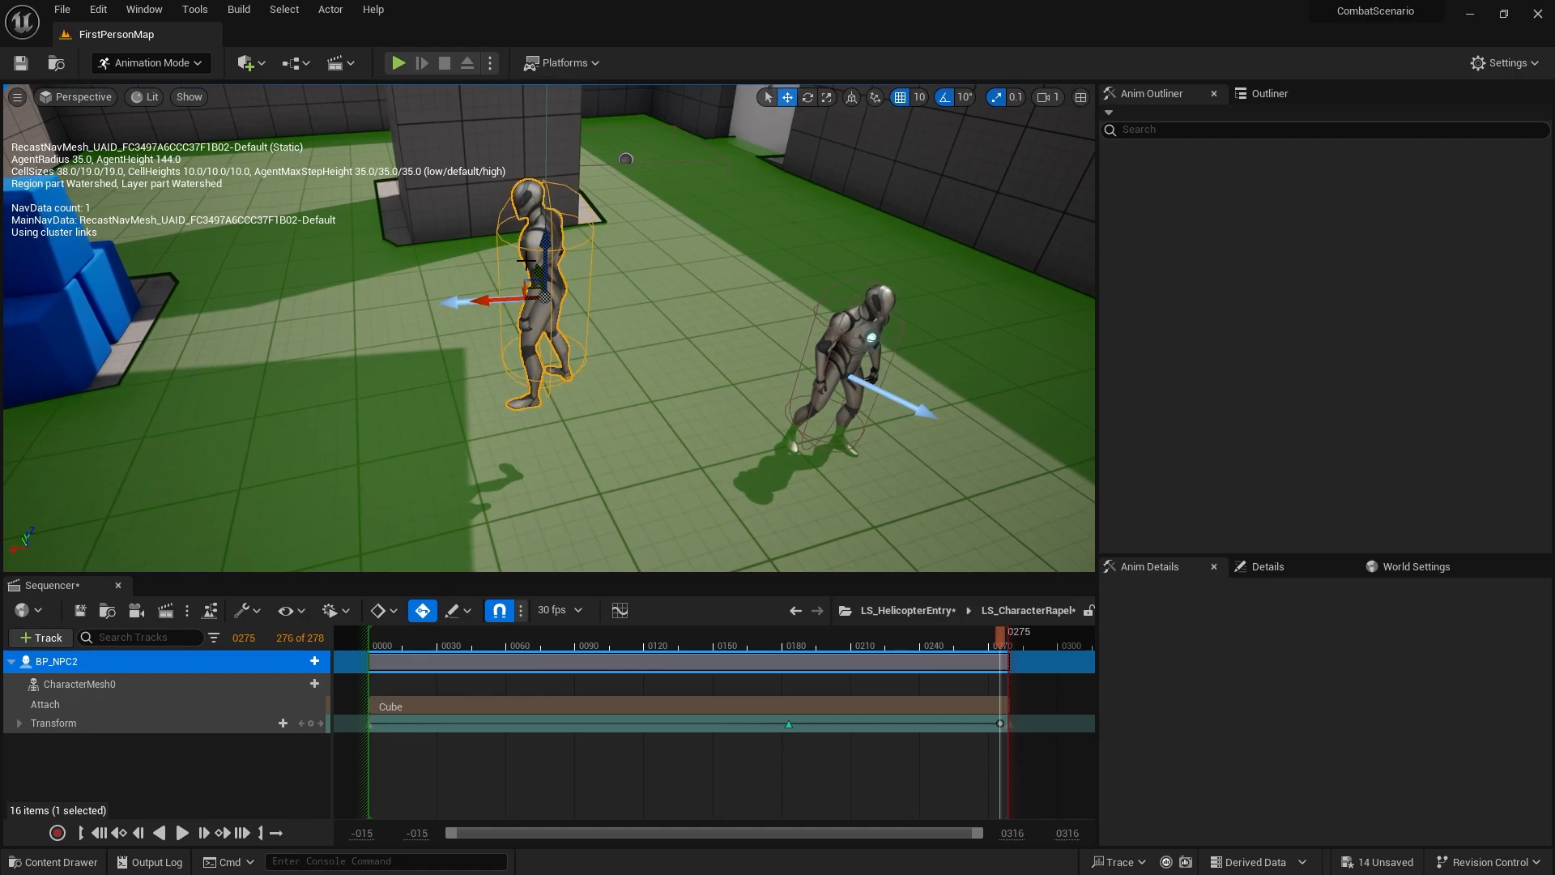
drag(541, 241, 562, 330)
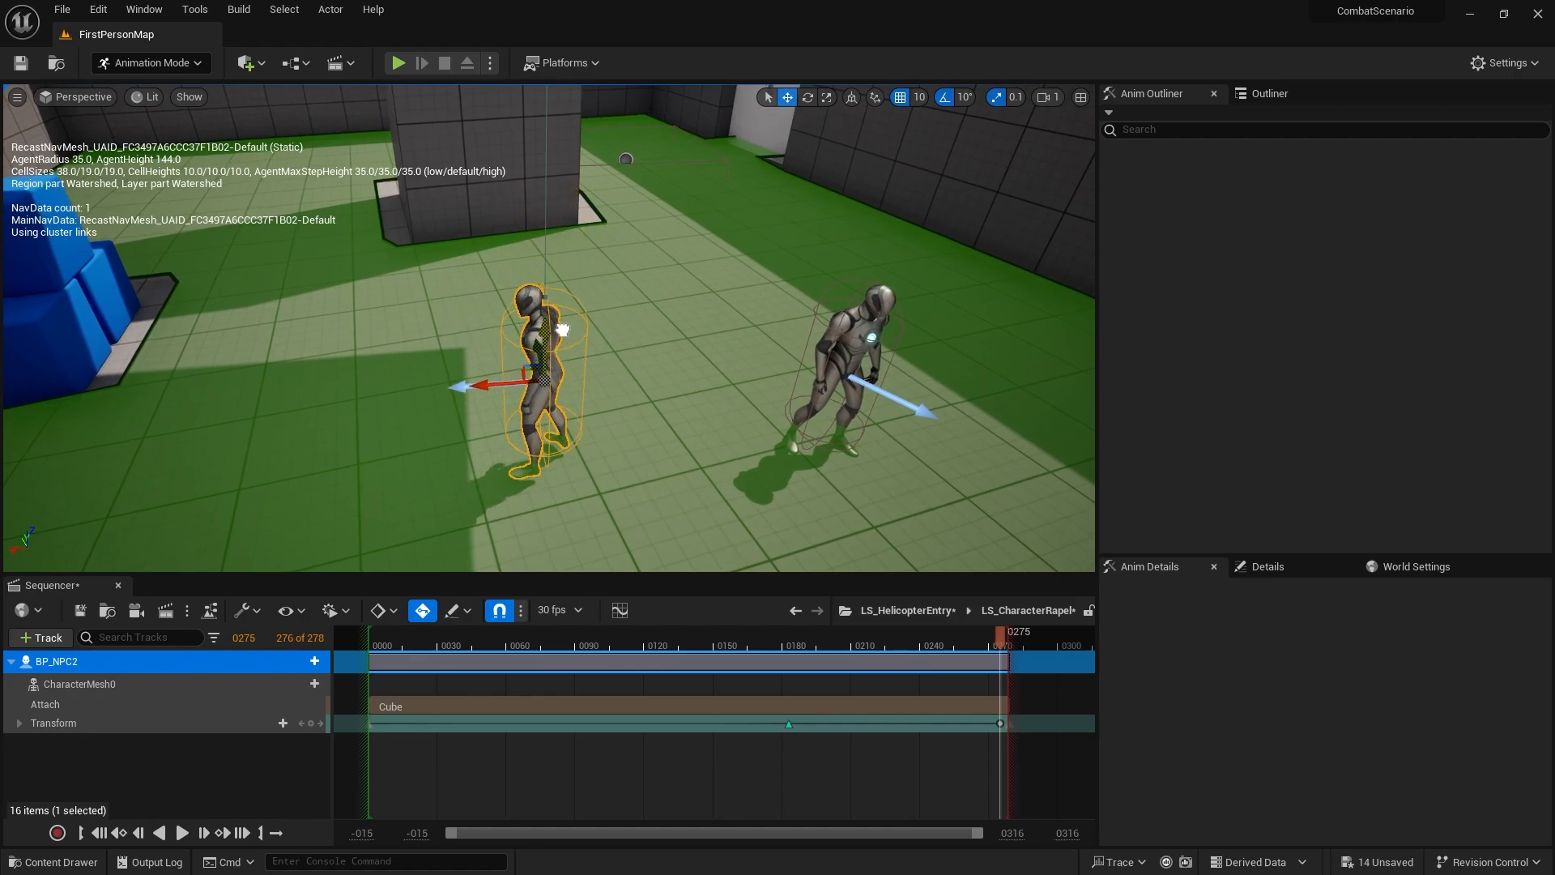
Step: Rotate the landed BP_NPC2 at frame 275 to face the same way as the neighbouring NPC and review its descent
key(e)
drag(451, 387, 584, 454)
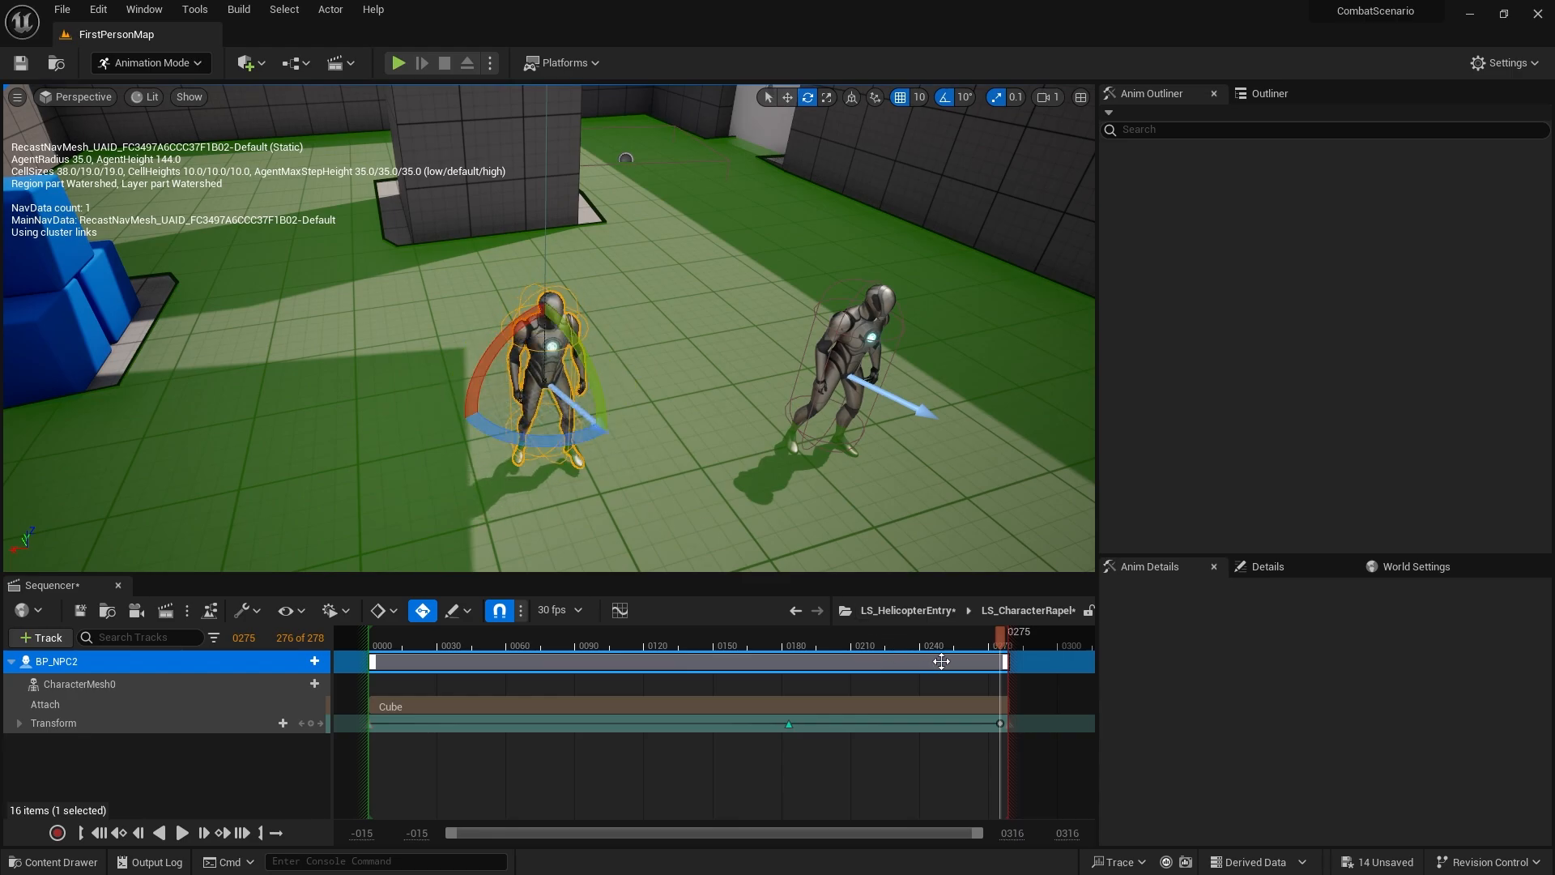
drag(987, 641, 772, 637)
right_drag(713, 453, 705, 202)
drag(789, 634, 1004, 666)
right_drag(866, 464, 877, 518)
key(w)
key(w)
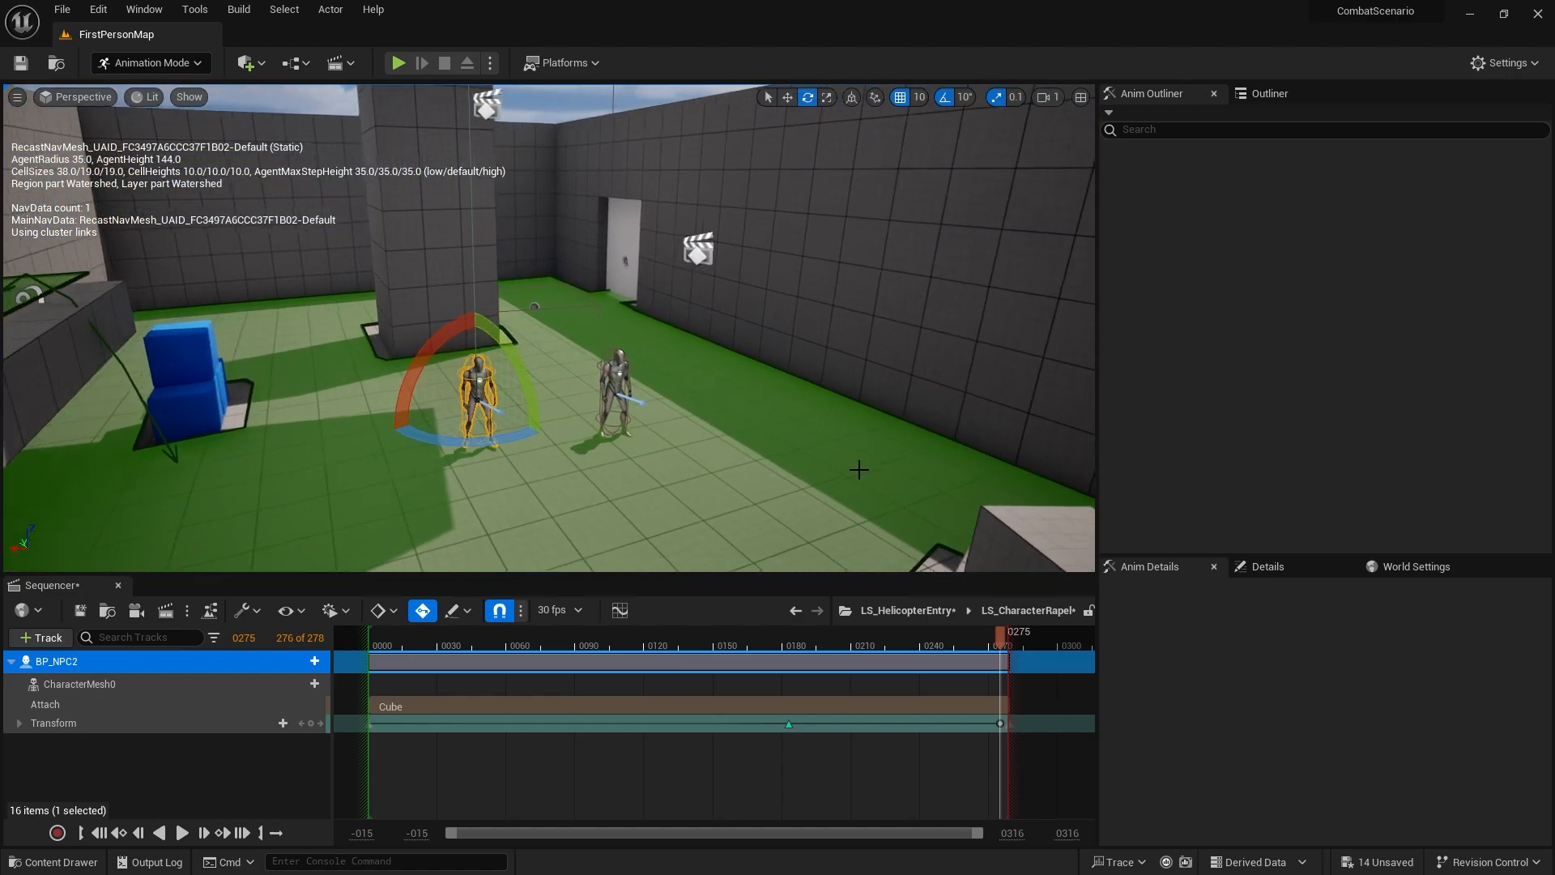
Step: Trim the Cube Attach section's right end at frame 275 with Trim Right and Preserve
drag(1000, 635, 1006, 636)
key(Left)
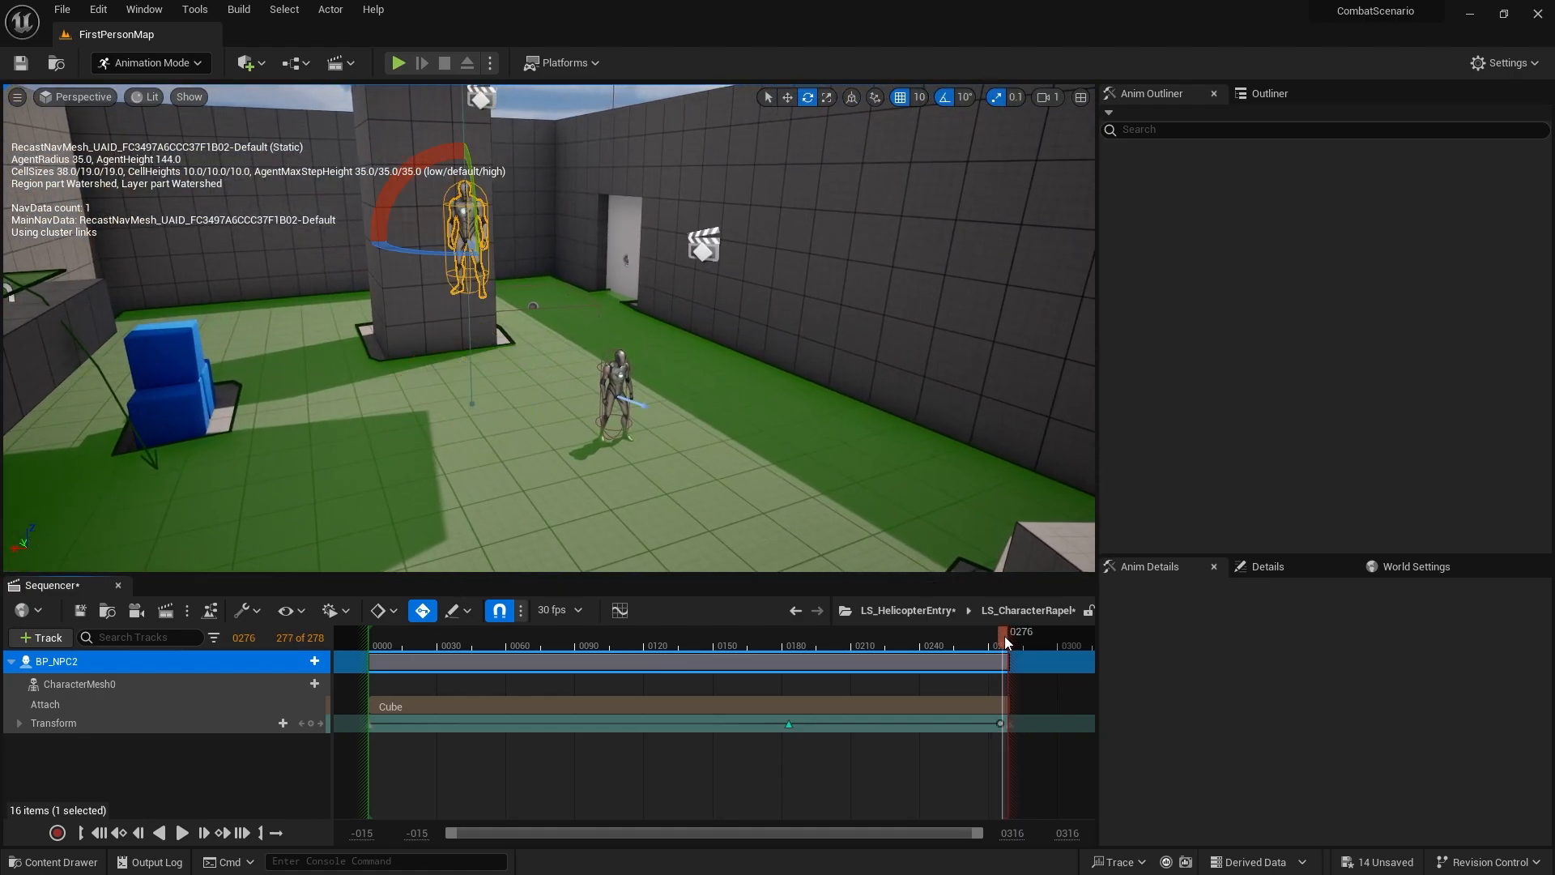
key(Left)
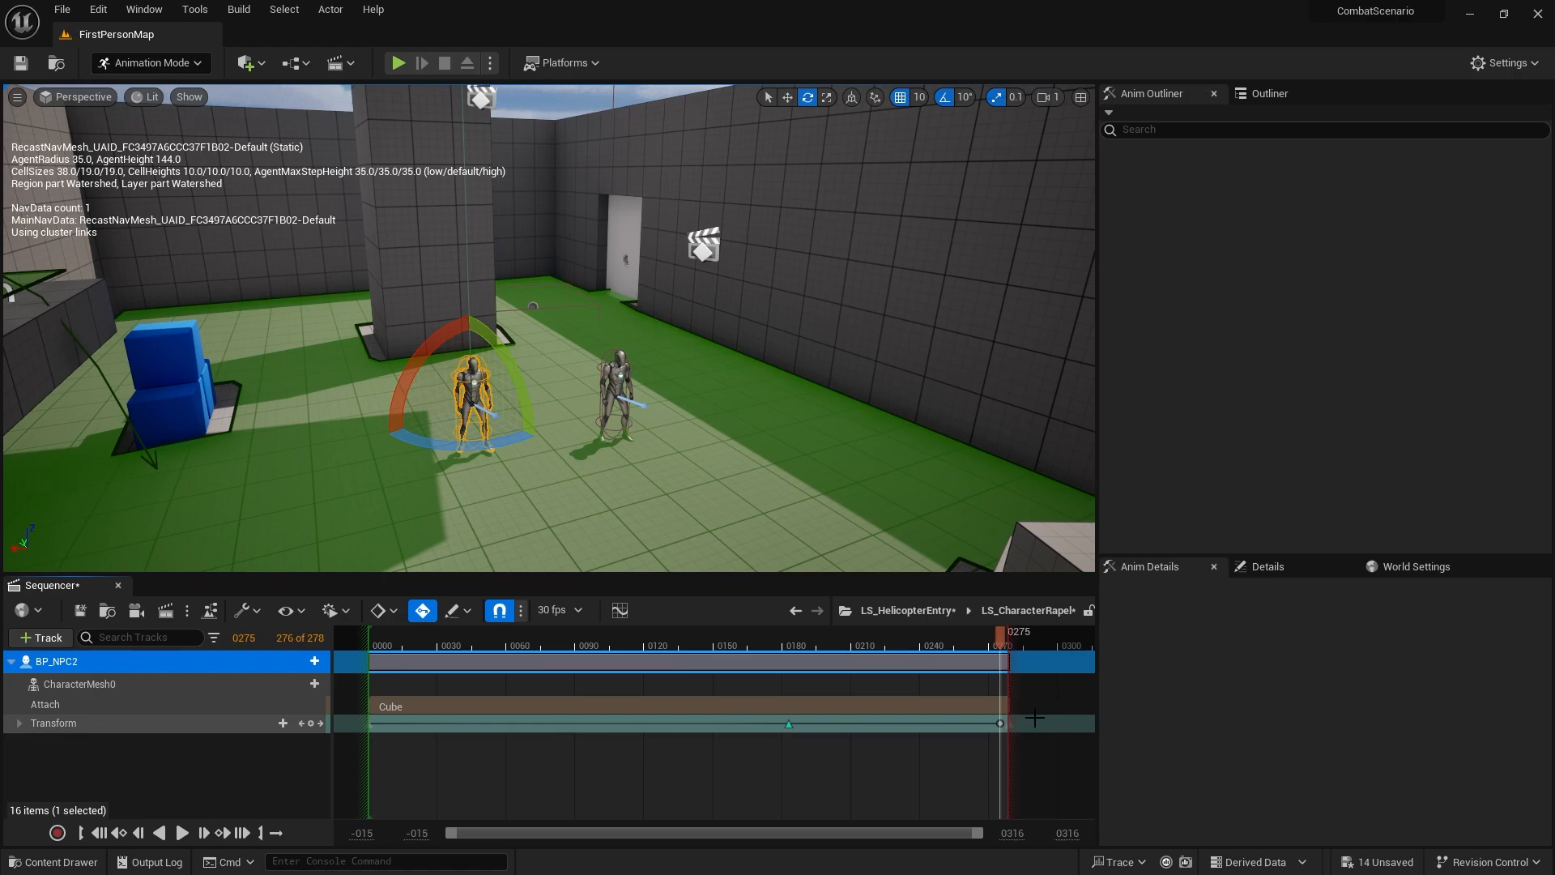
right_click(1001, 704)
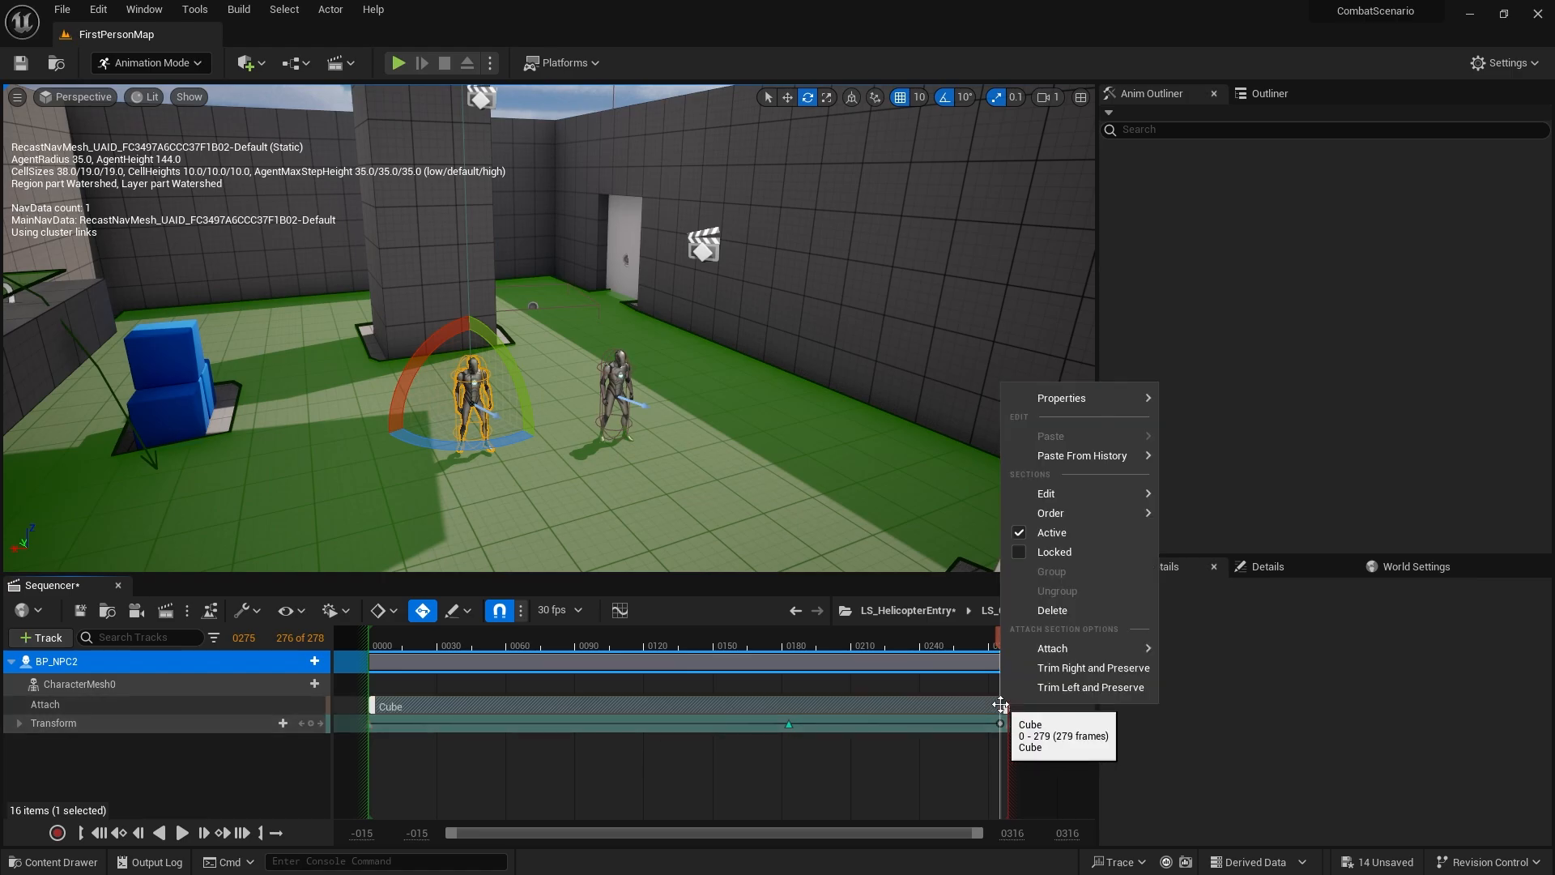
click(1075, 669)
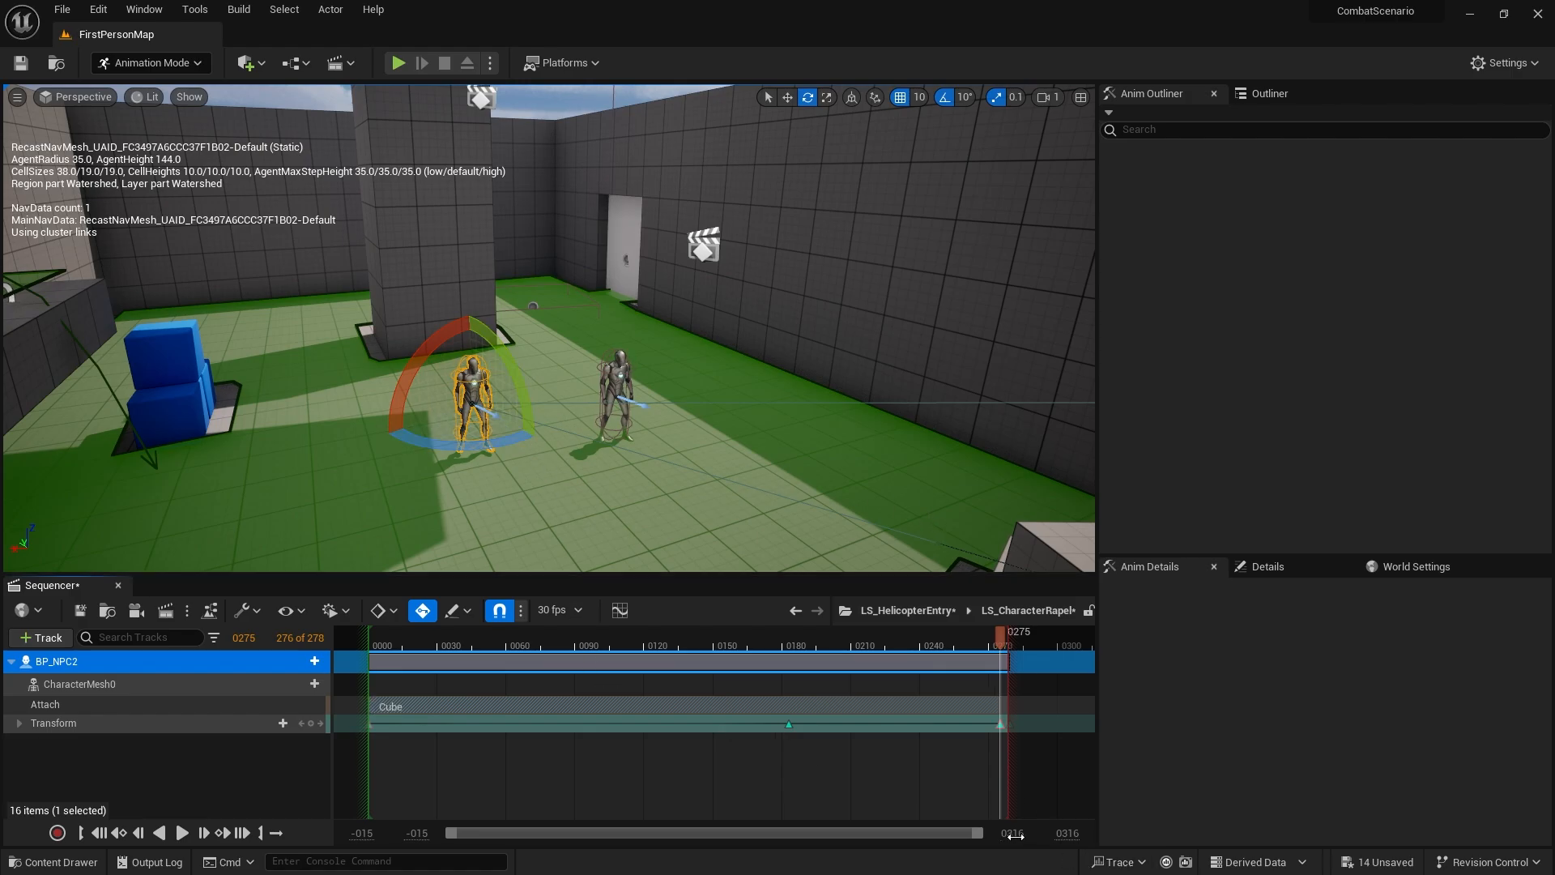
Step: Delete BP_NPC2's extra Transform key at the end of the sequence, frame 279
drag(981, 837, 942, 838)
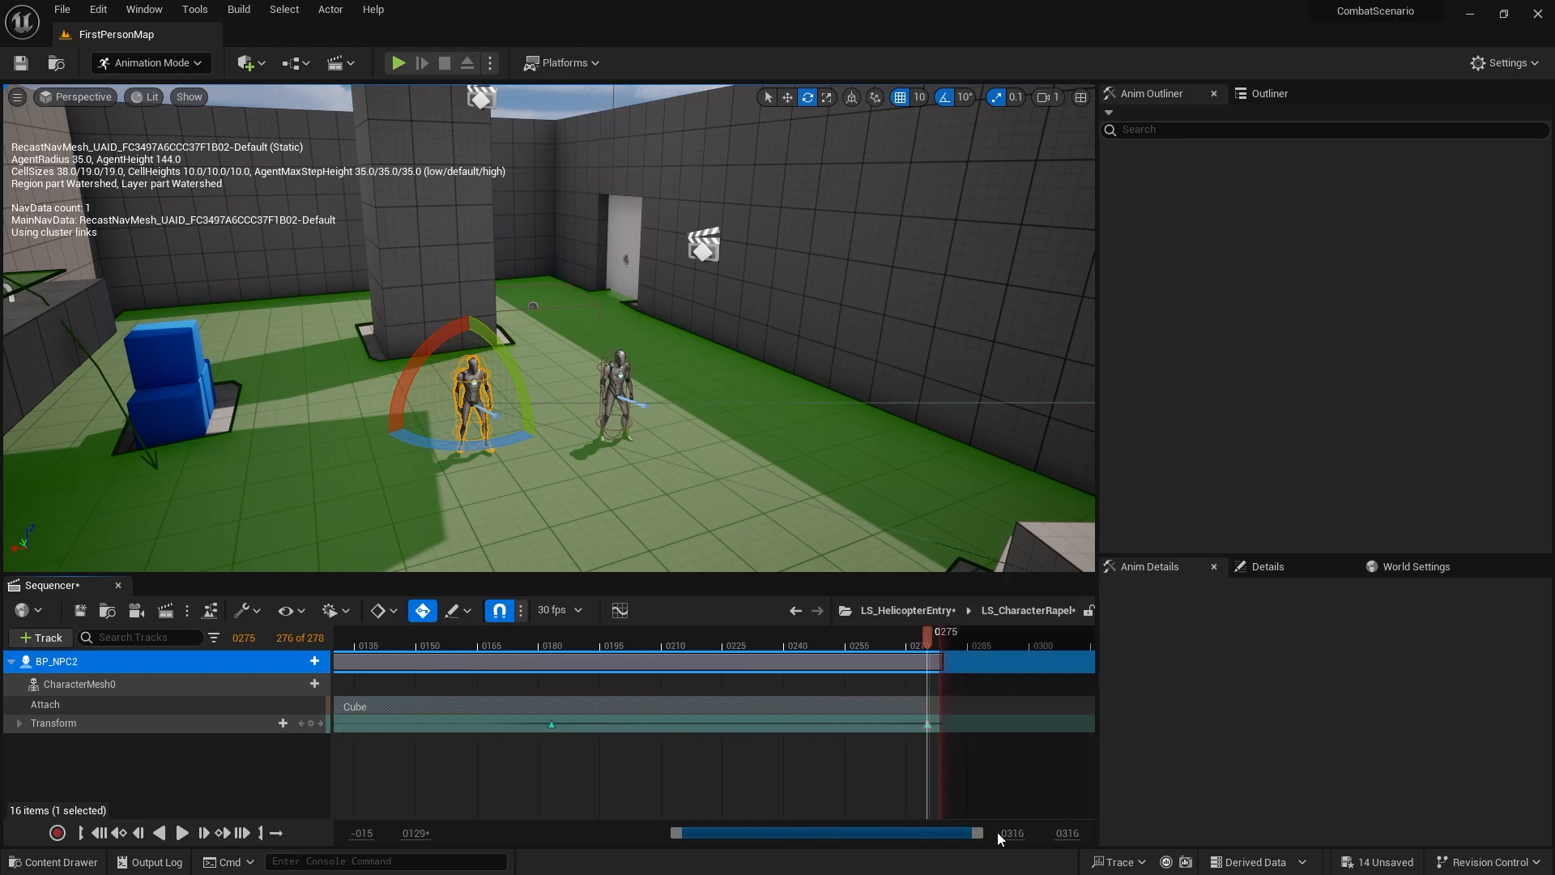
middle_click(944, 723)
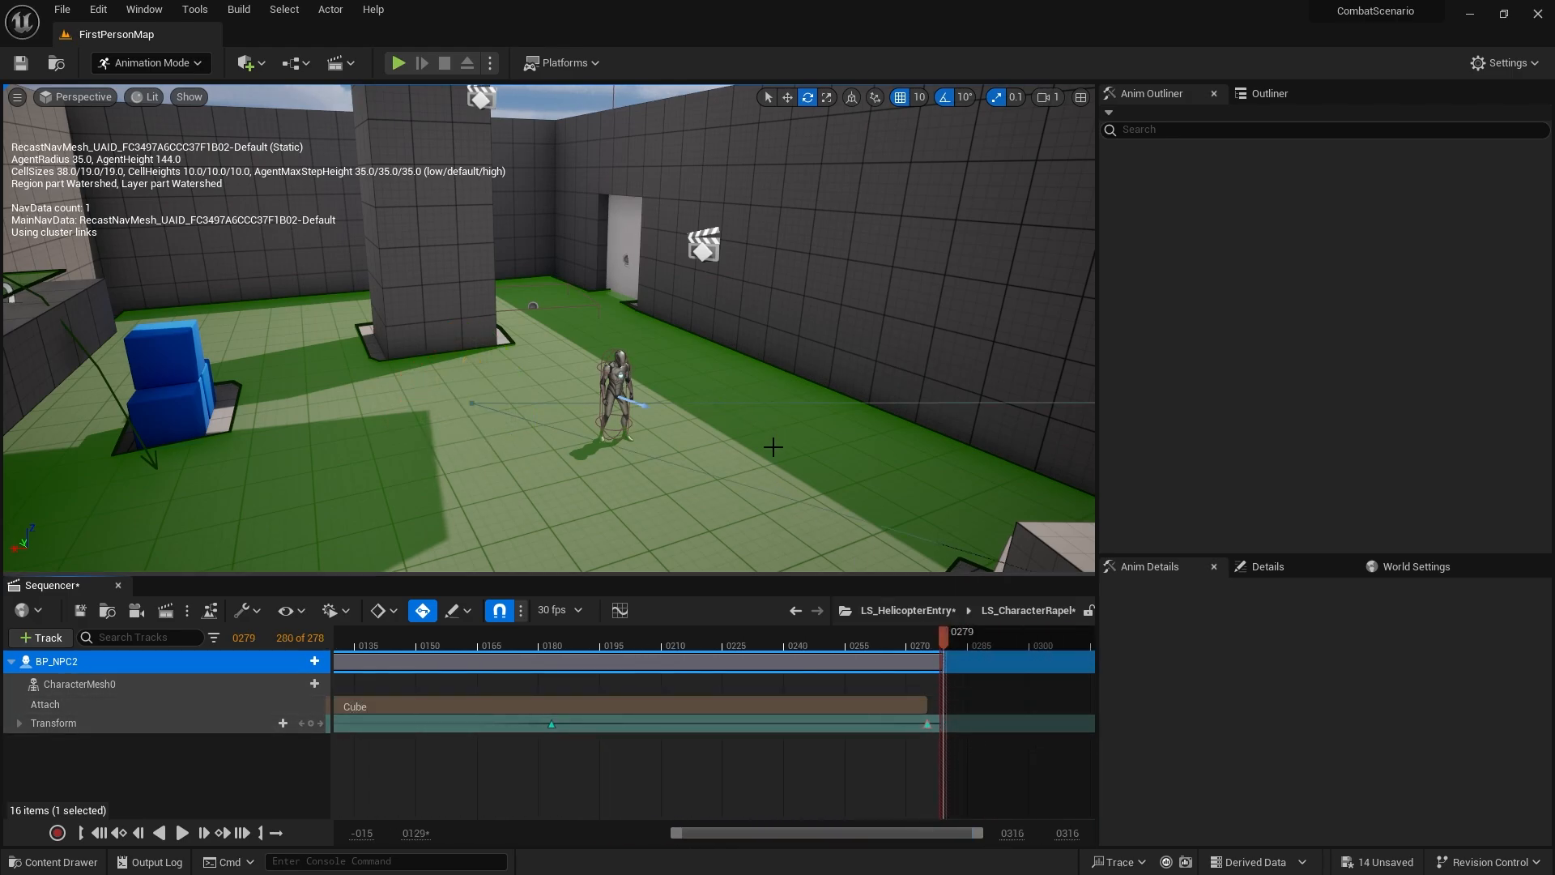
right_drag(551, 324, 558, 368)
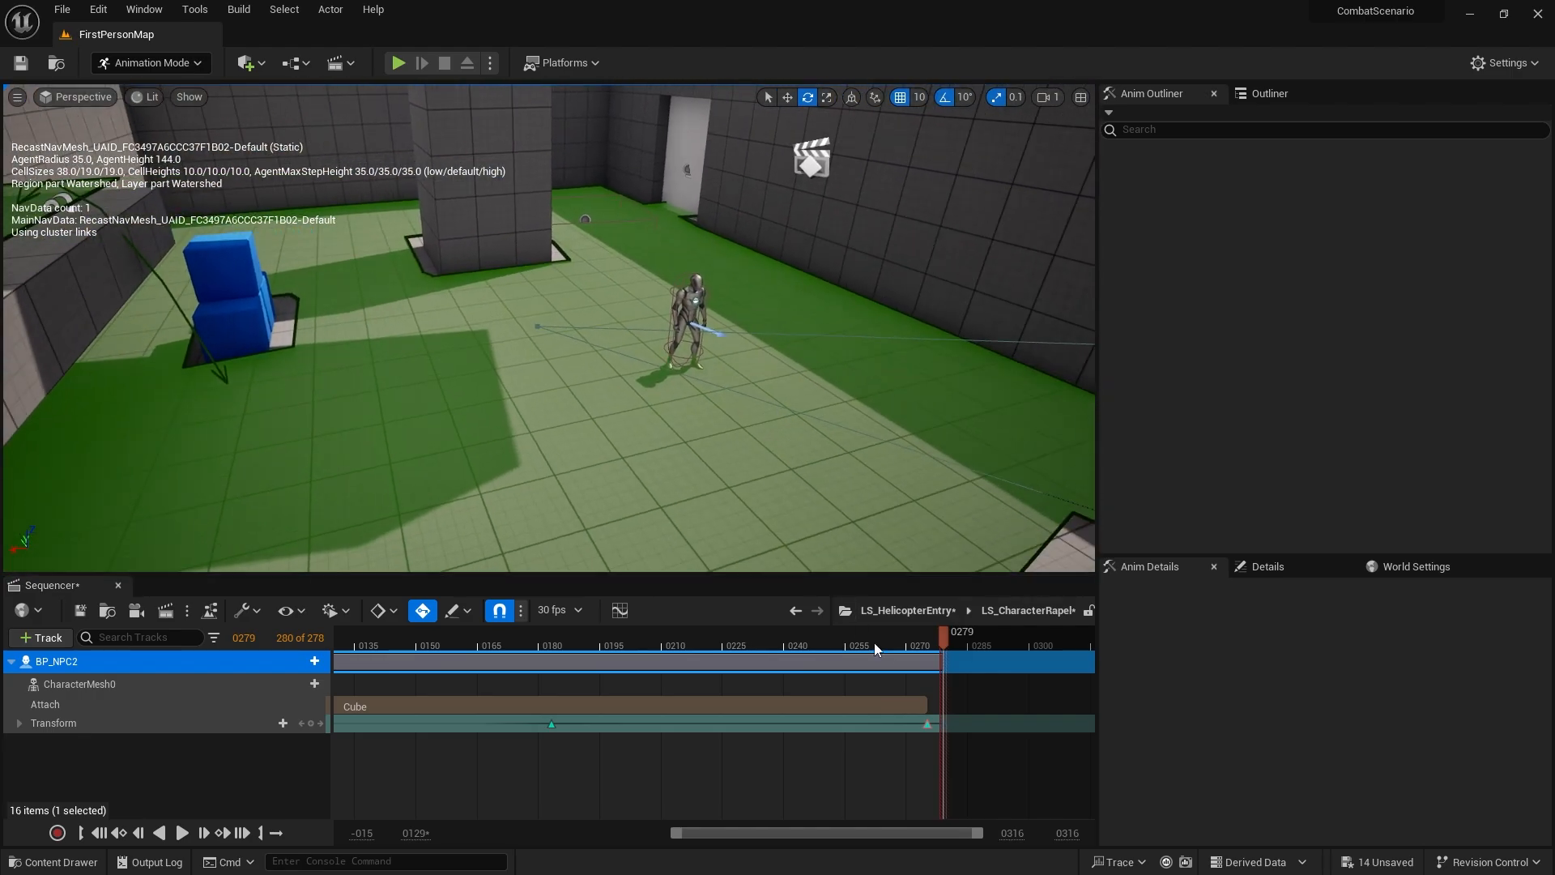
right_click(946, 724)
click(988, 704)
Step: Scrub around frames 275 to 279 to examine where BP_NPC2 stands after its last key
drag(913, 639, 945, 644)
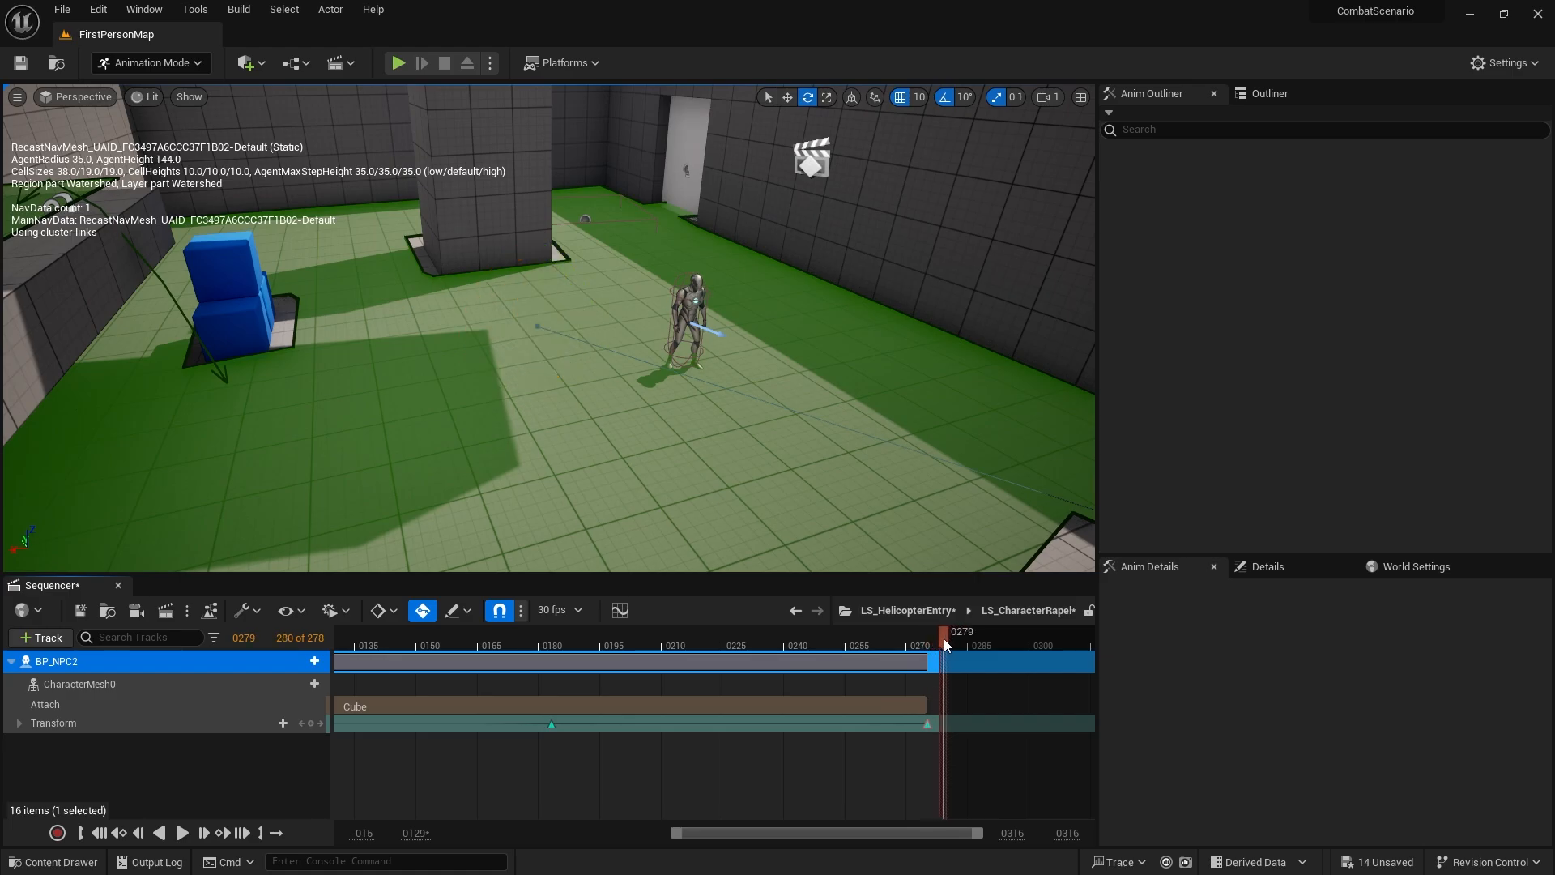
key(s)
right_drag(818, 421, 777, 397)
key(a)
mouse_move(943, 640)
mouse_down()
mouse_move(907, 639)
mouse_move(952, 639)
mouse_up()
right_drag(899, 478, 968, 523)
mouse_move(952, 639)
mouse_down()
mouse_move(907, 645)
mouse_move(934, 652)
mouse_up()
right_drag(915, 526, 955, 587)
key(w)
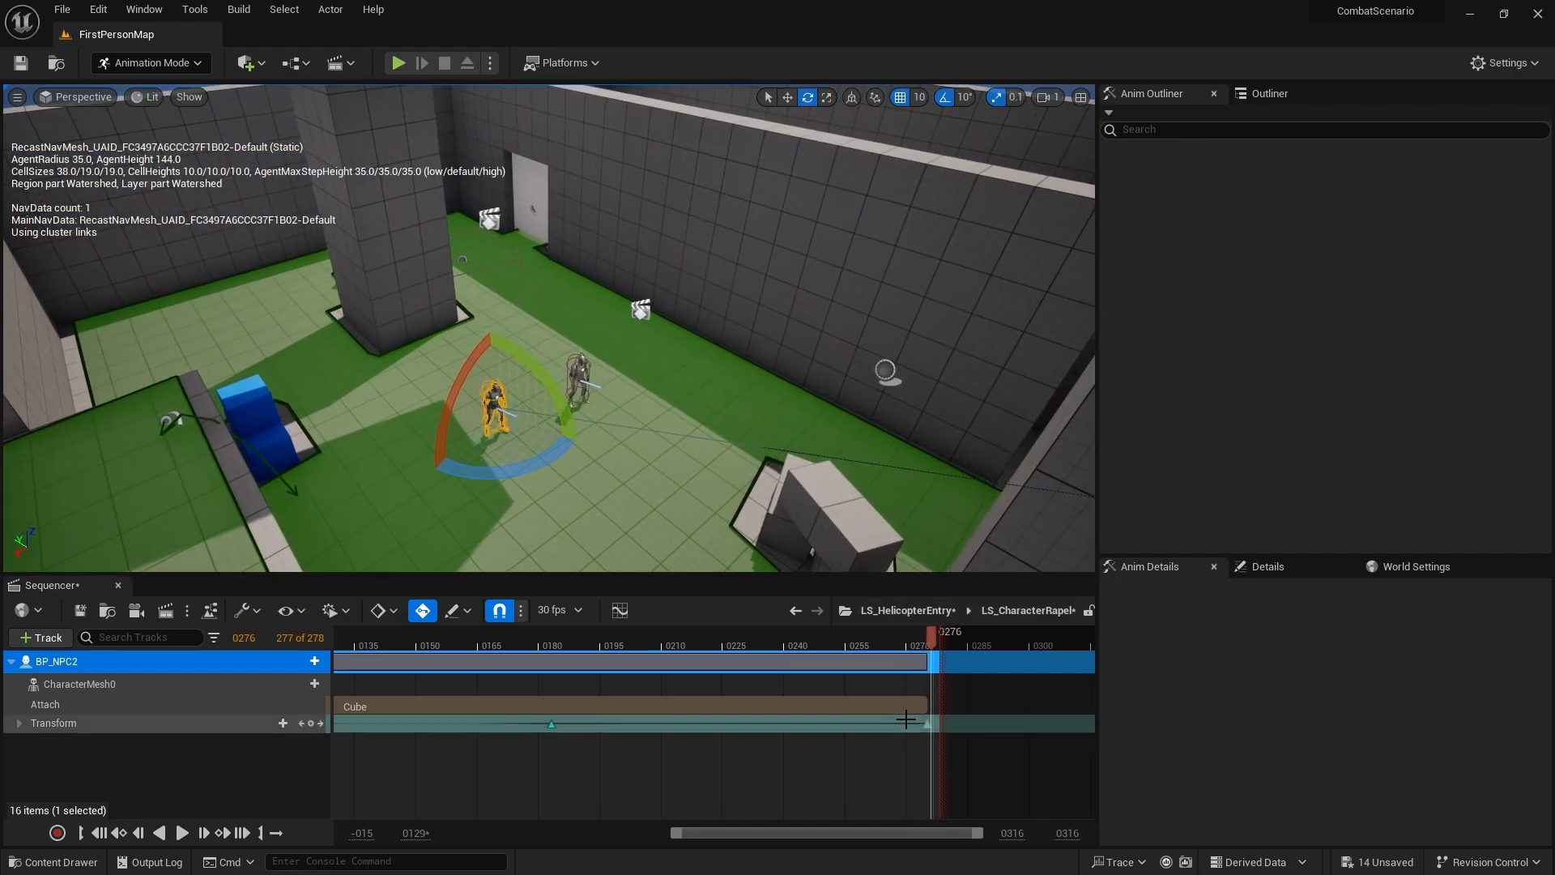
Step: Set the When Finished behaviour of BP_NPC2's Transform section to Keep State
right_click(909, 723)
mouse_move(989, 283)
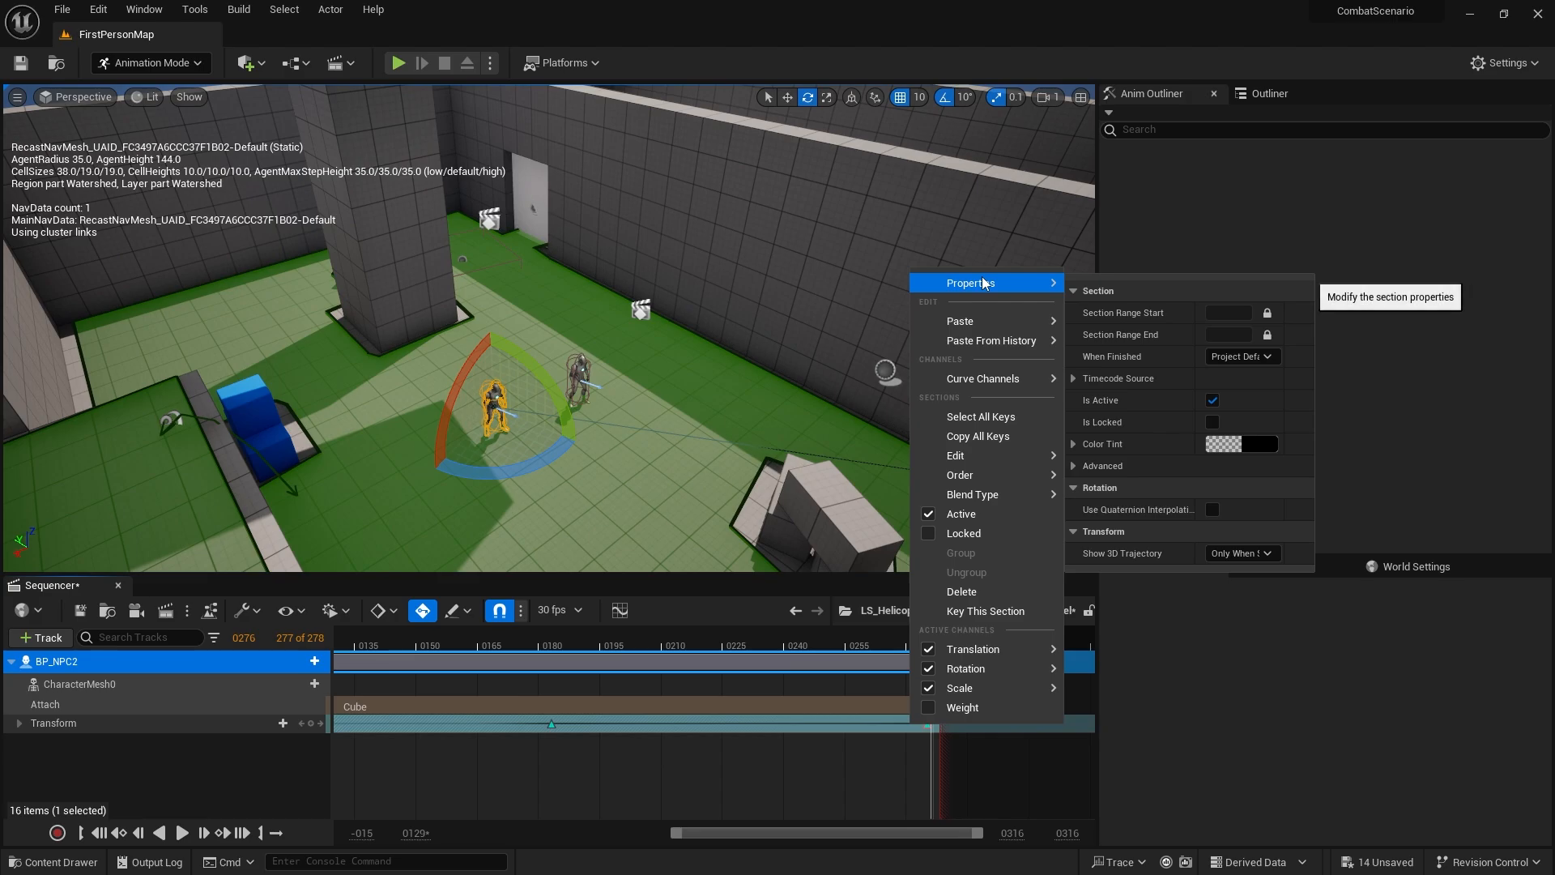
click(1239, 357)
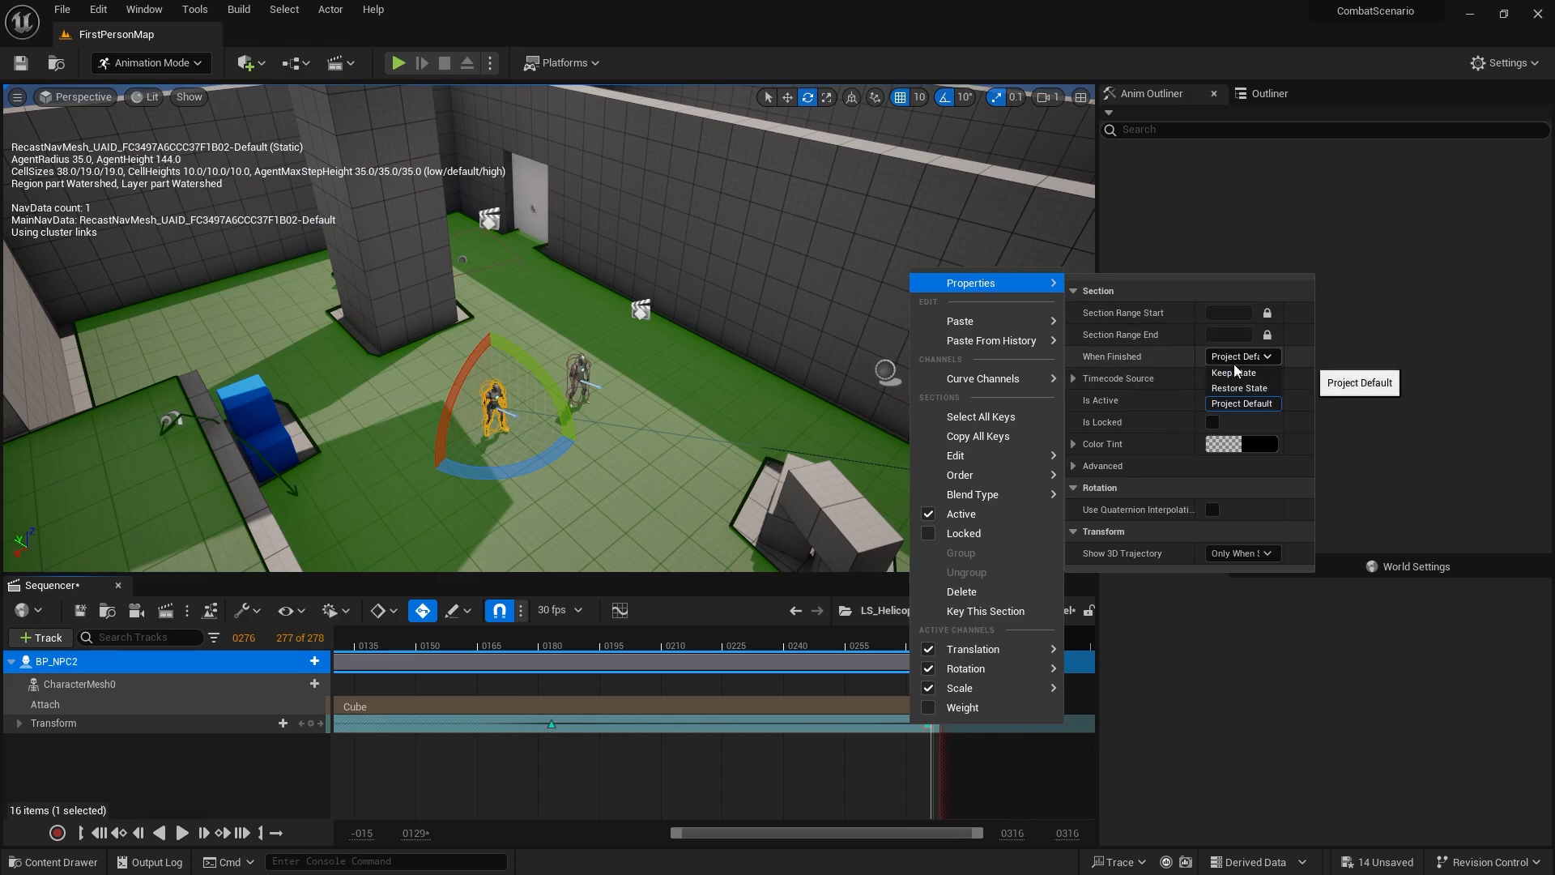
click(1243, 382)
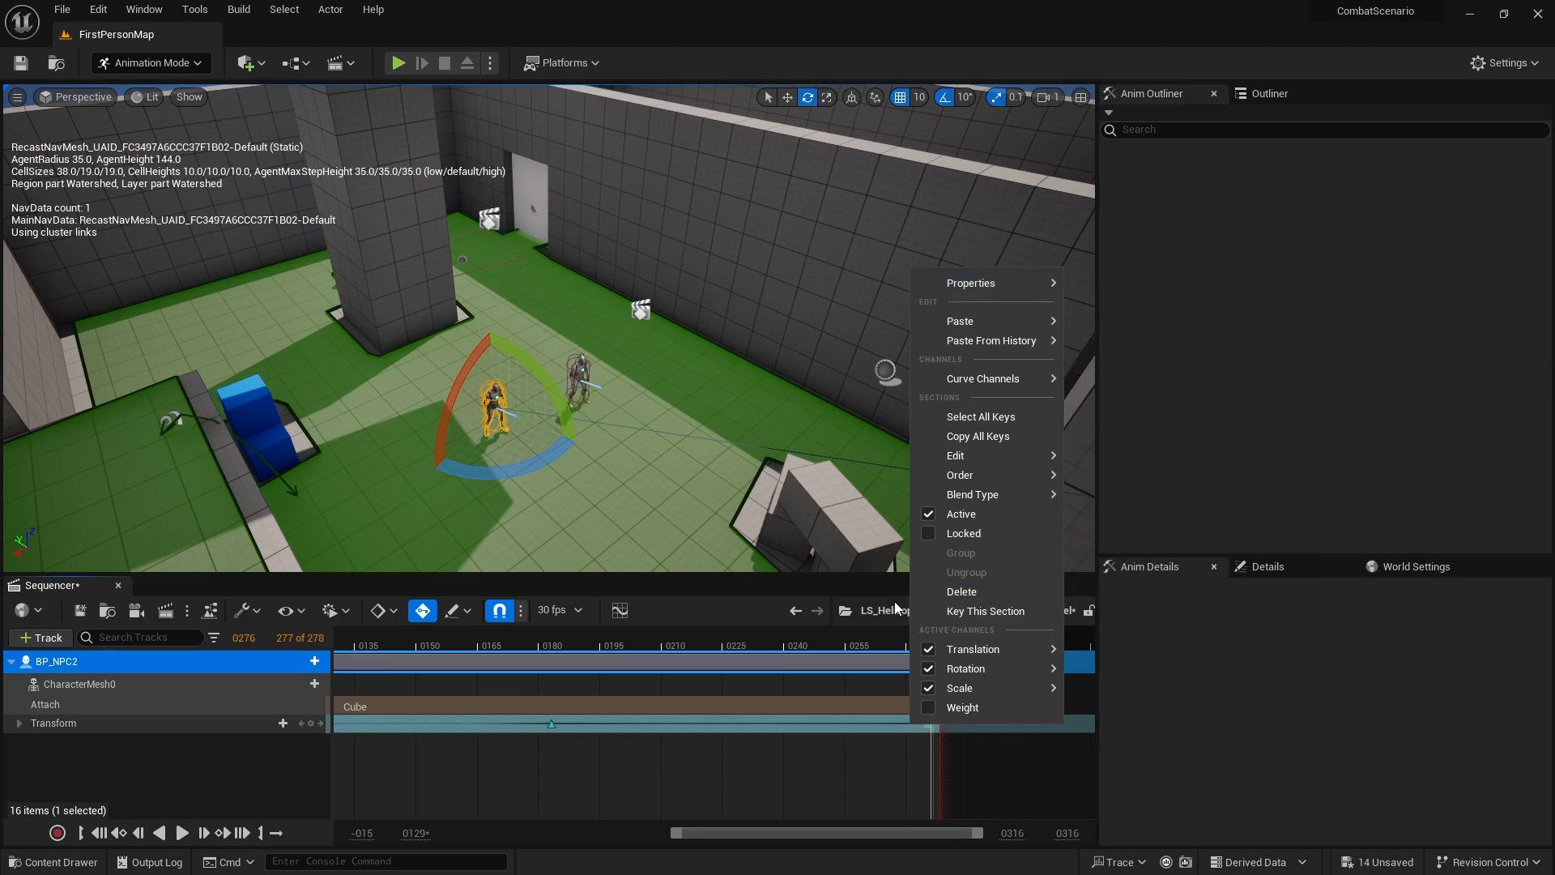
Step: Scrub through the rappel and past the end of the subsequence in LS_HelicopterEntry to examine where BP_NPC2 stands
drag(849, 639, 935, 669)
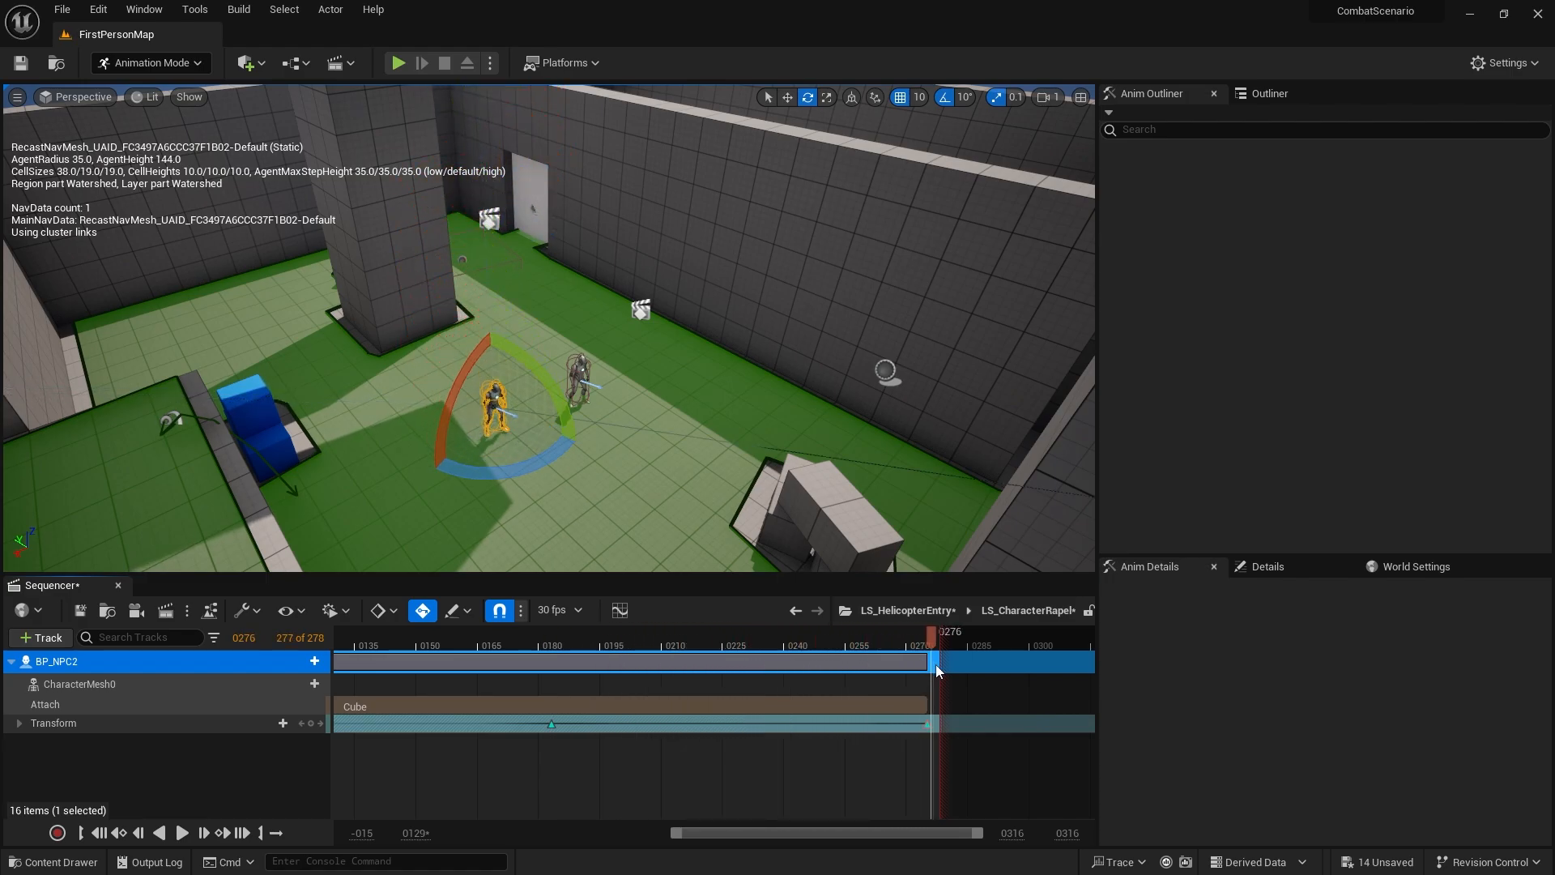
mouse_move(963, 676)
mouse_down()
mouse_move(943, 672)
mouse_move(971, 675)
mouse_up()
right_drag(688, 364, 603, 328)
key(s)
drag(965, 633, 405, 682)
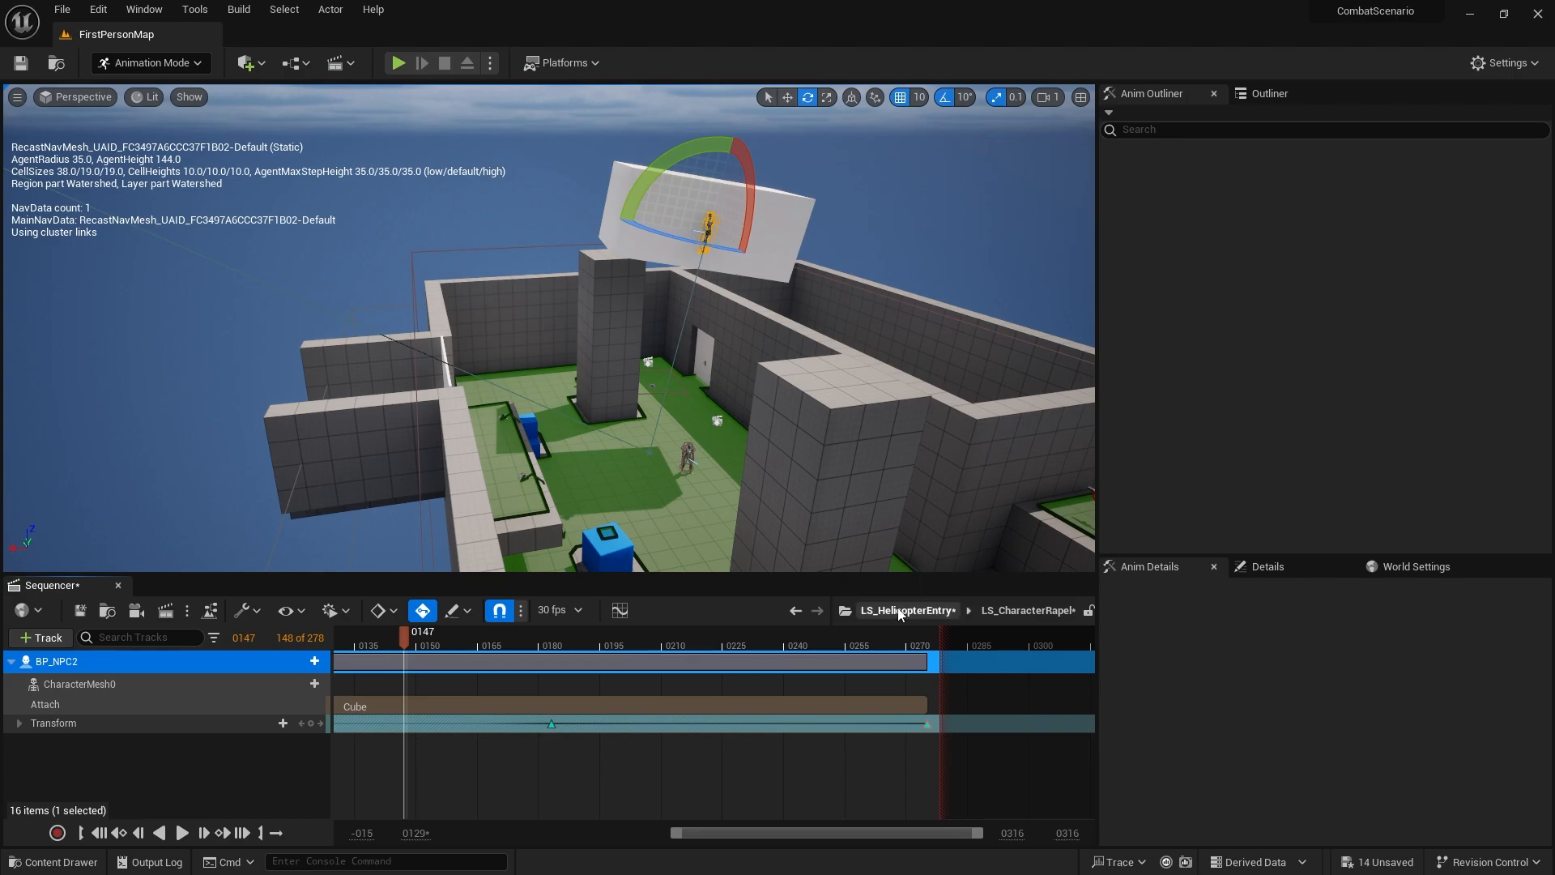
click(923, 613)
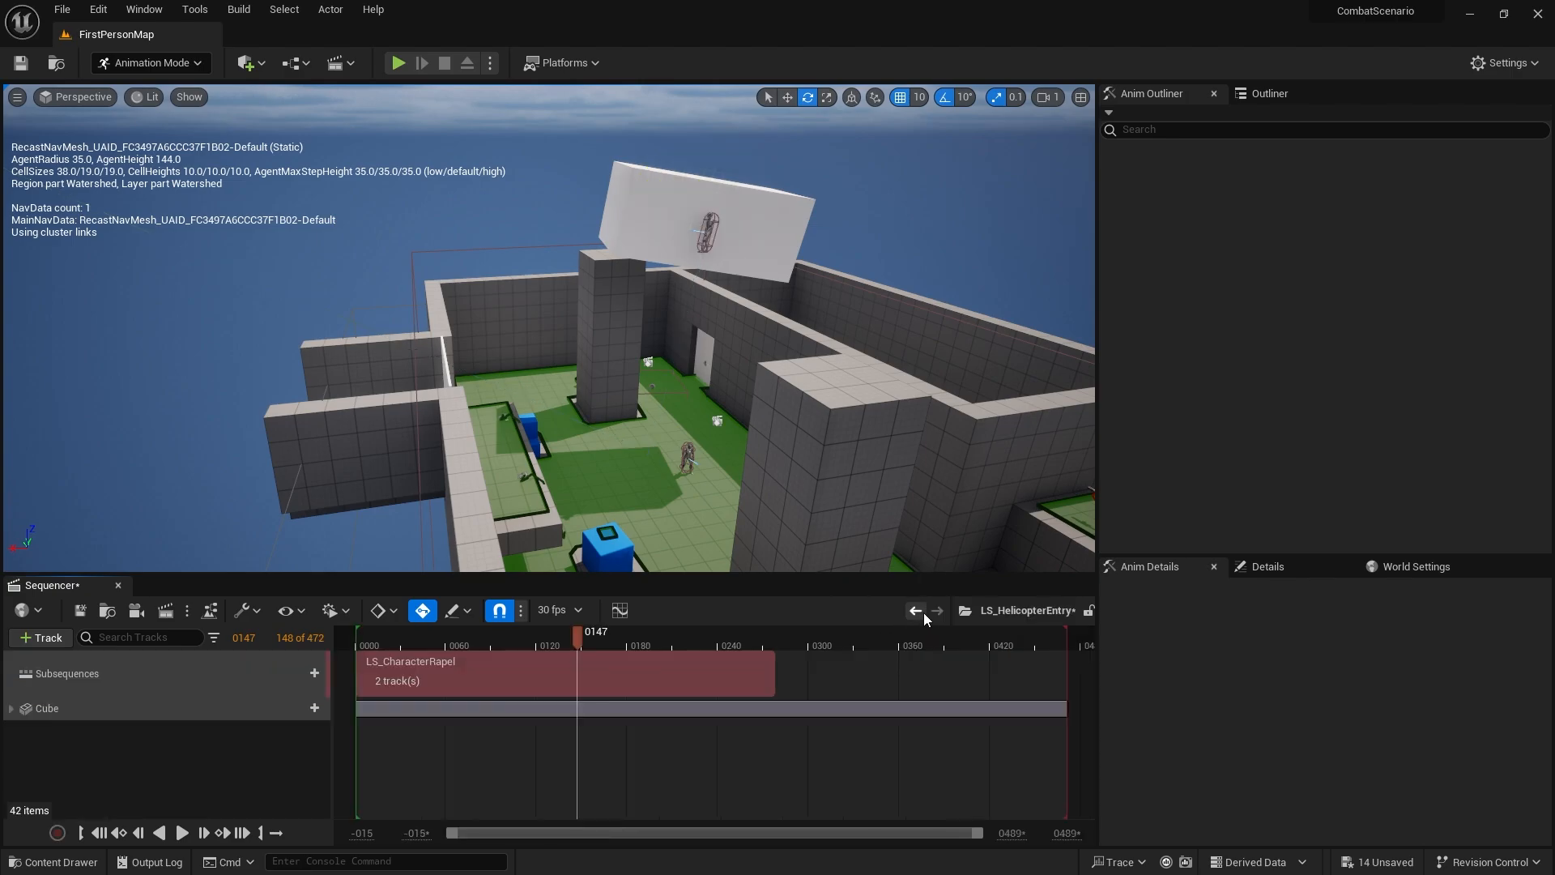
drag(580, 633, 803, 648)
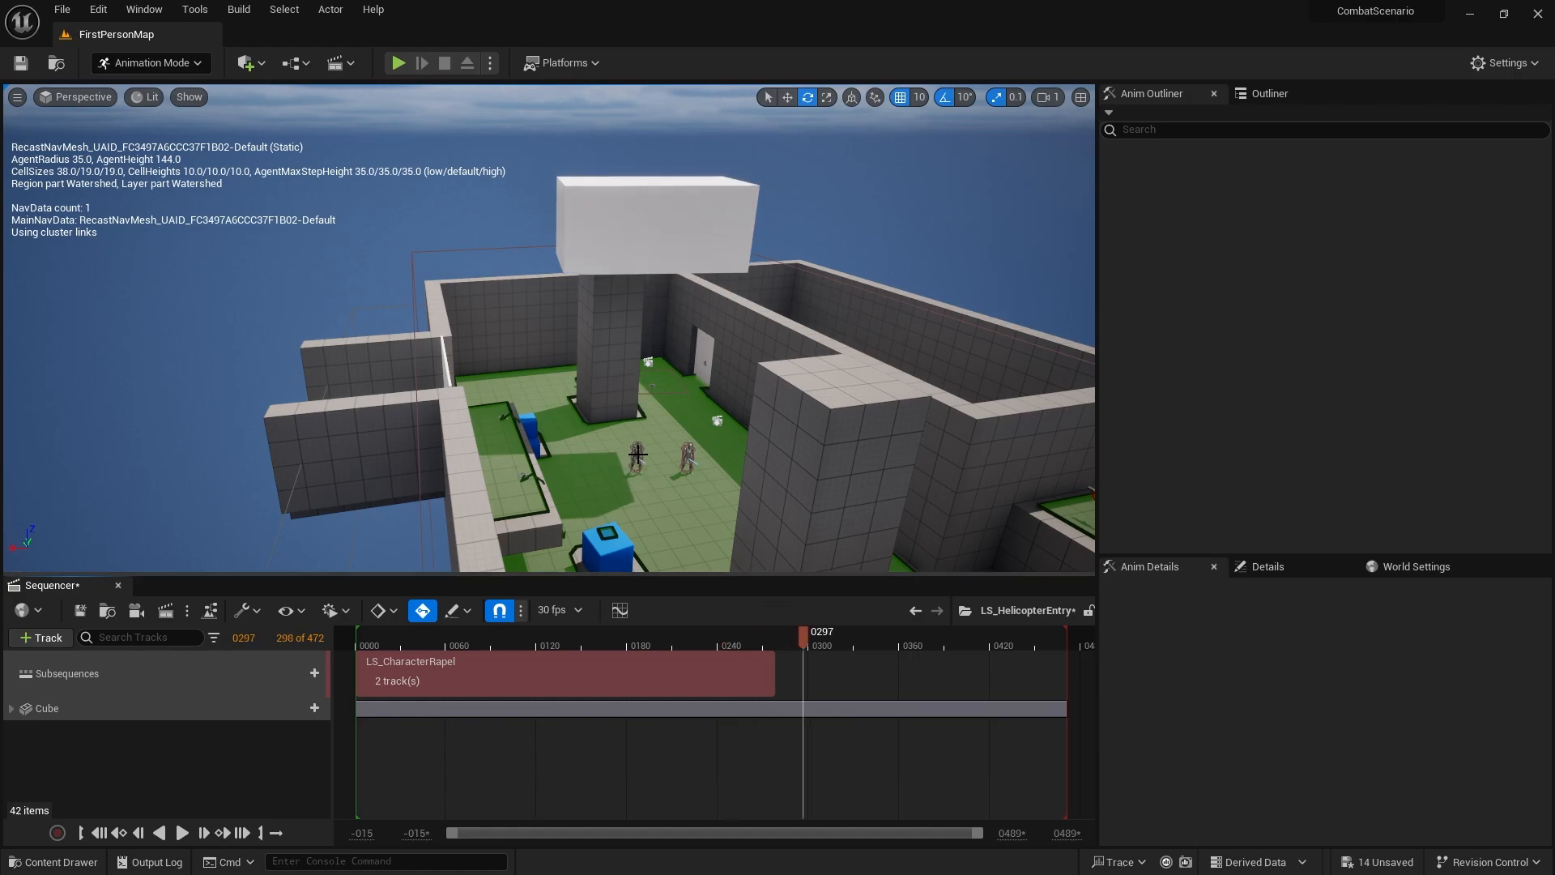
right_drag(725, 458, 779, 555)
key(w)
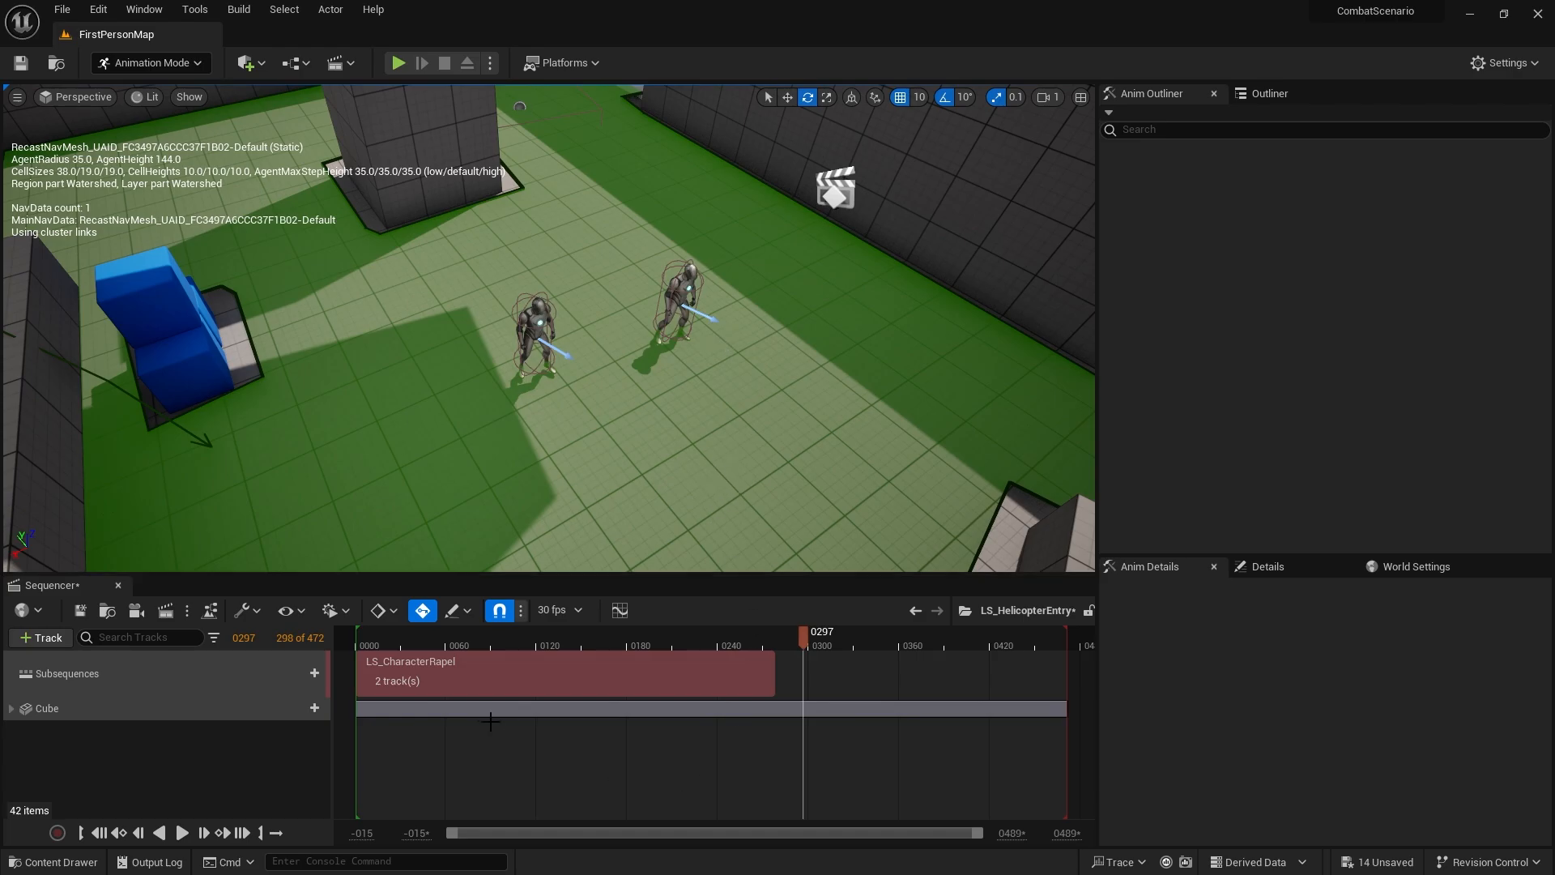
Step: Reopen the LS_CharacterRapel subsequence and scrub through the end of BP_NPC2's descent
double_click(612, 677)
click(839, 641)
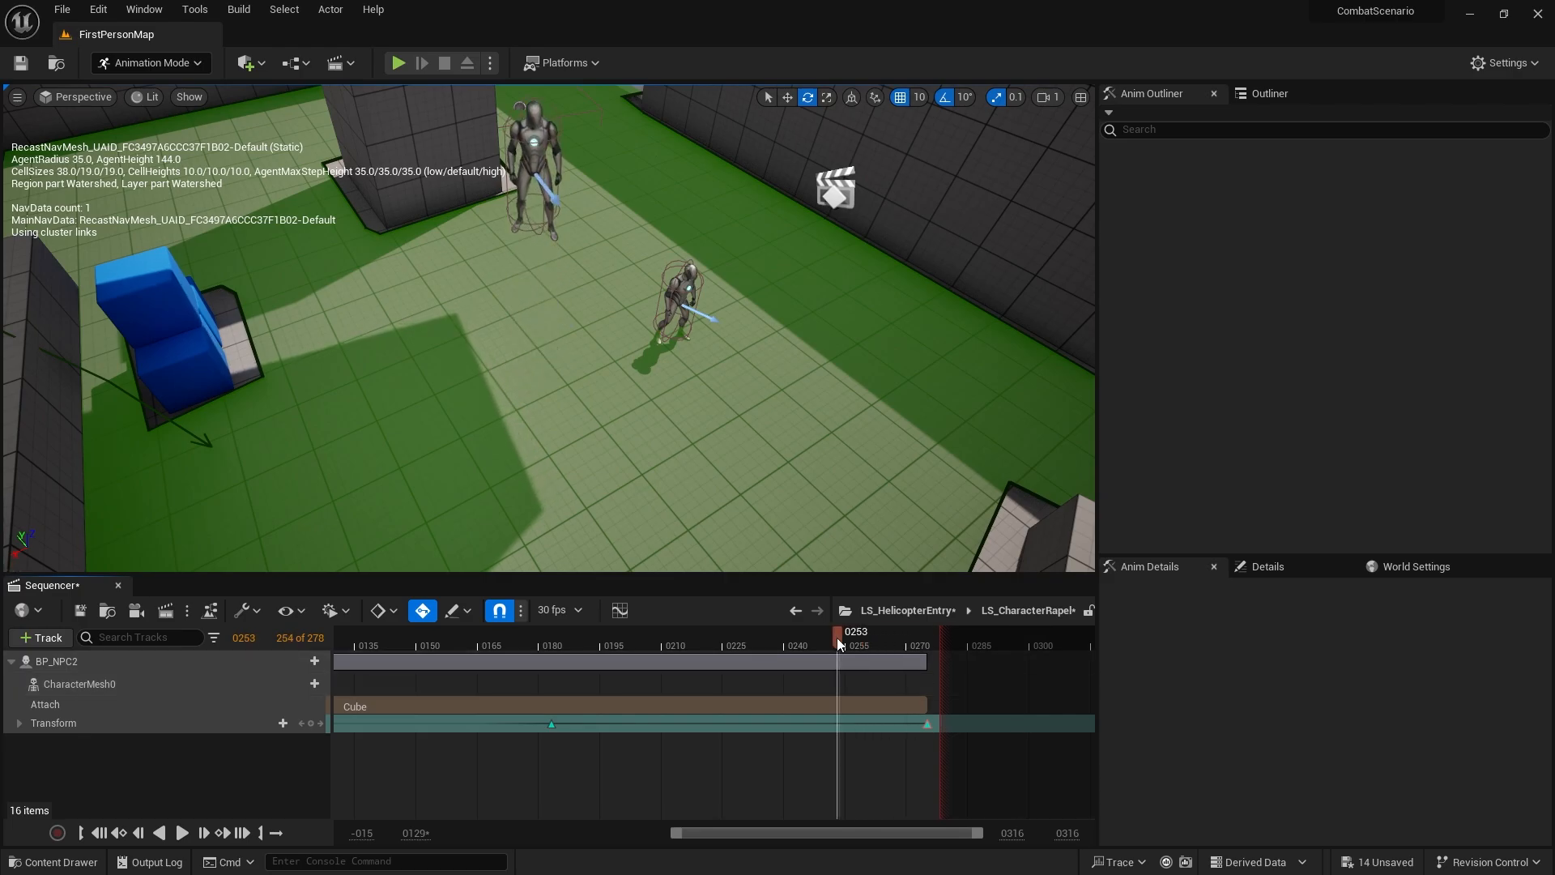
drag(839, 644, 898, 644)
click(42, 637)
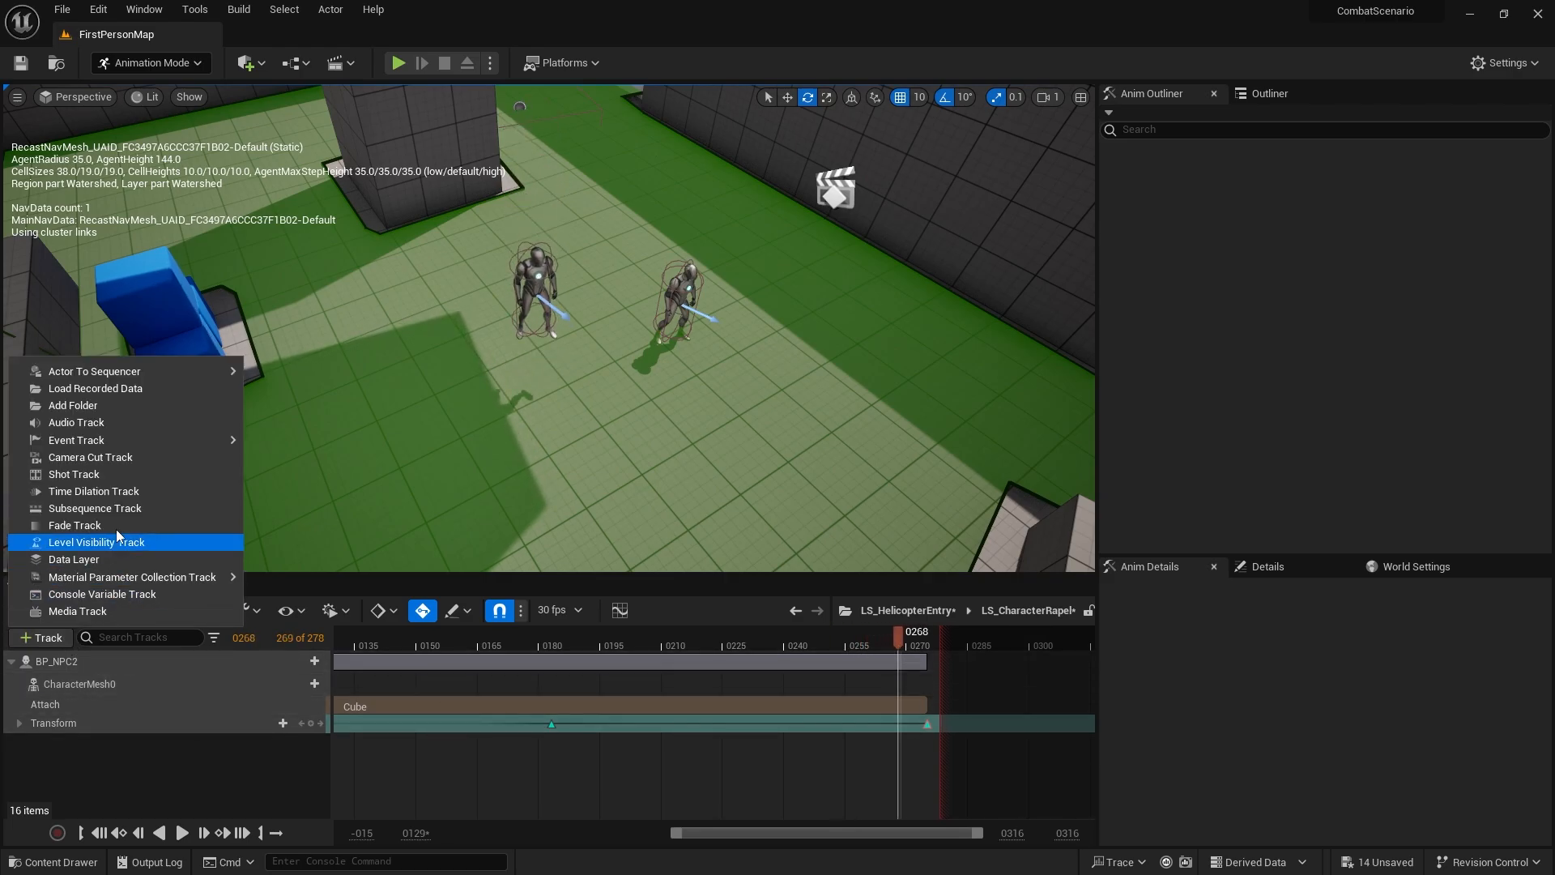
mouse_move(95, 440)
click(273, 446)
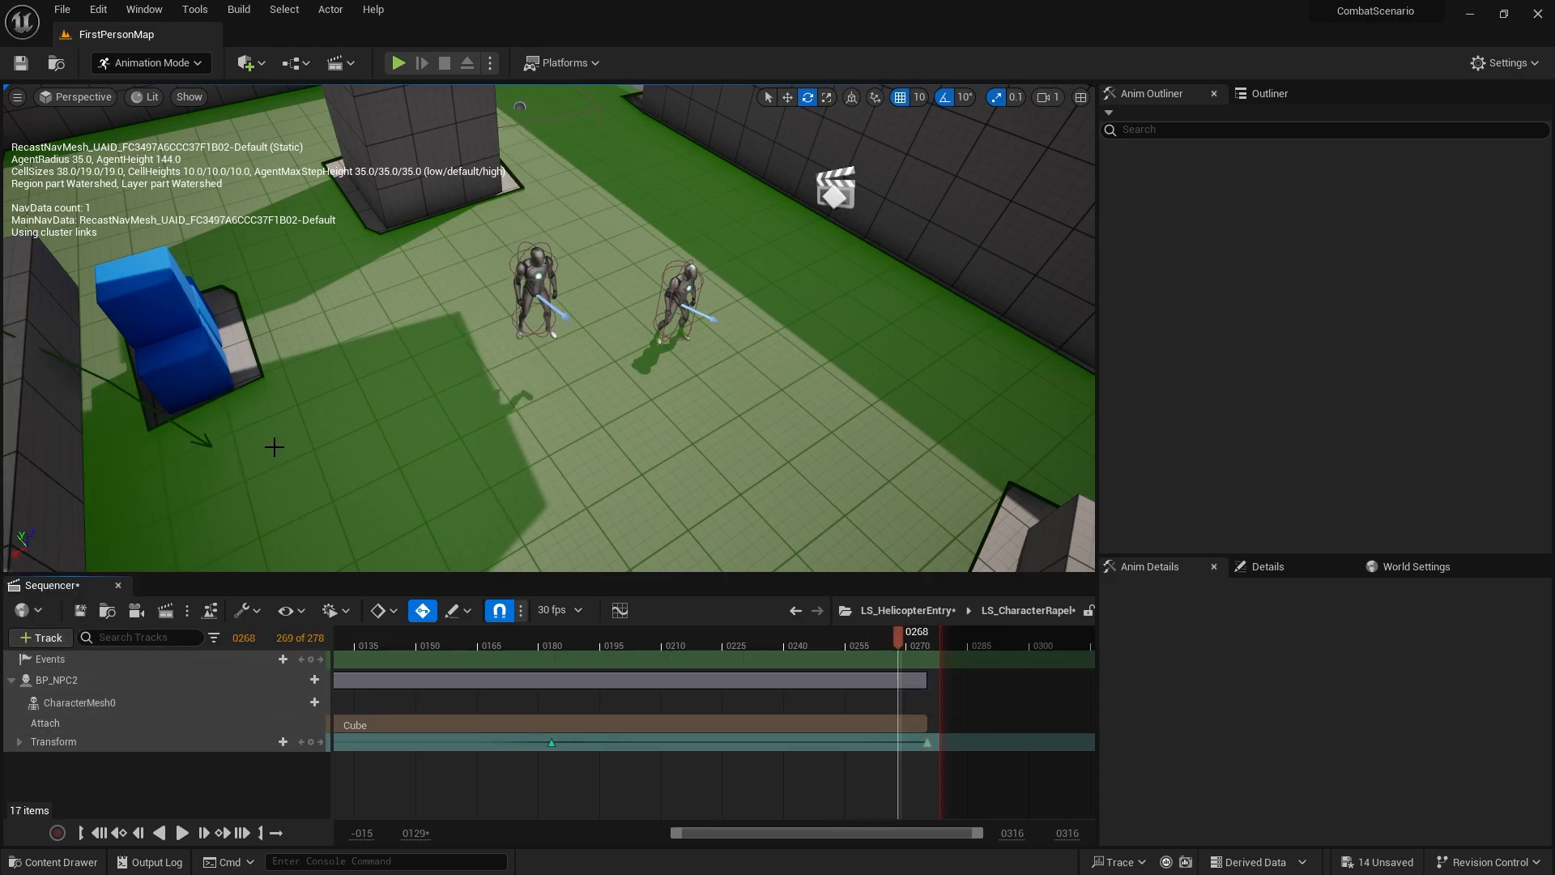
click(547, 640)
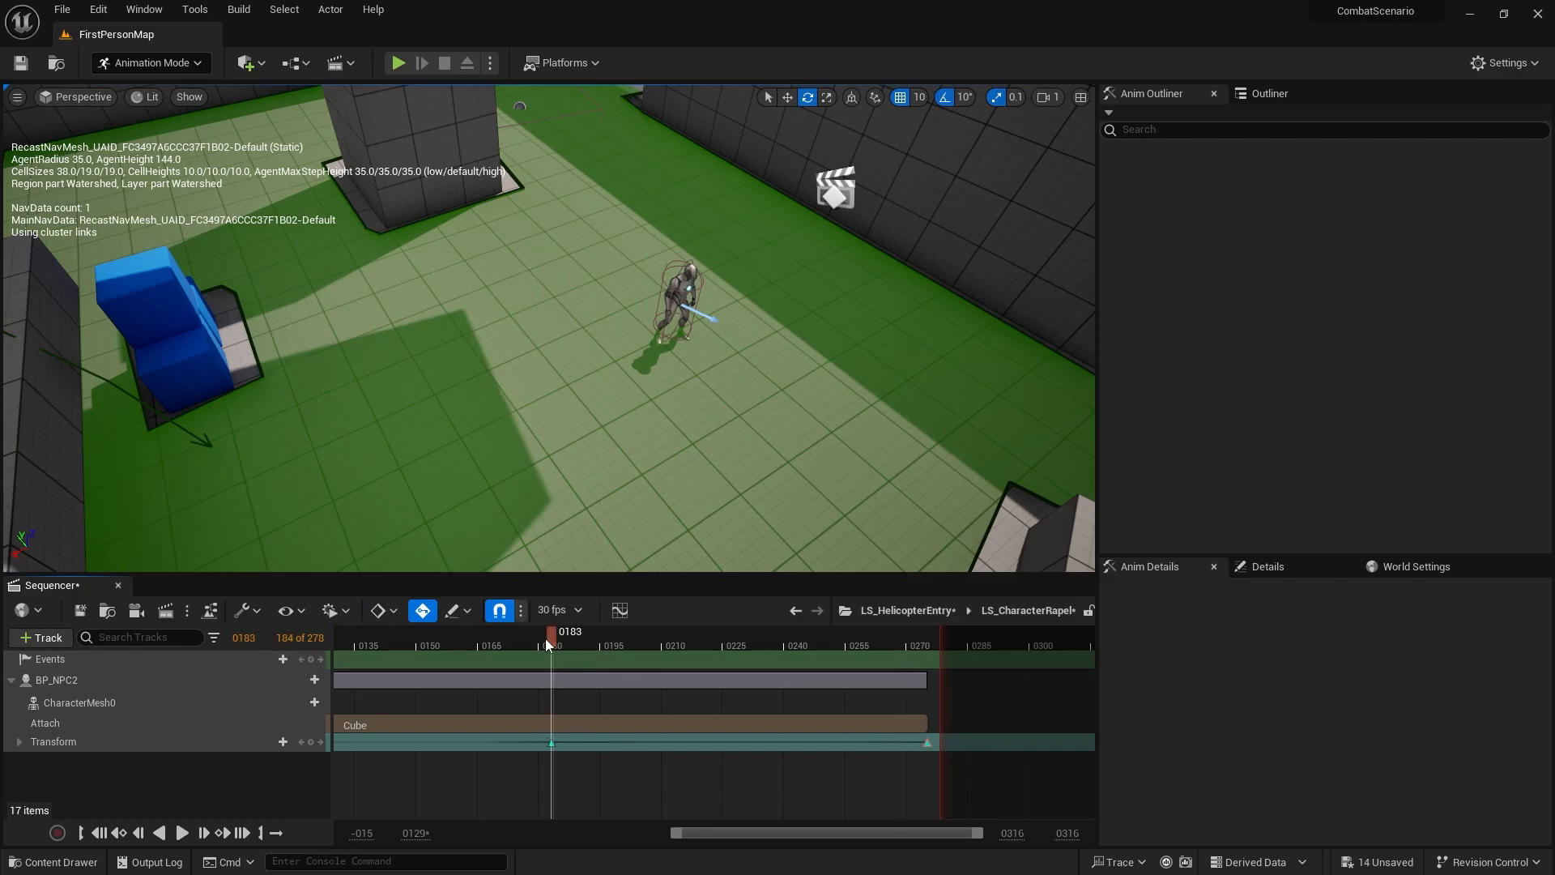
drag(546, 638, 932, 655)
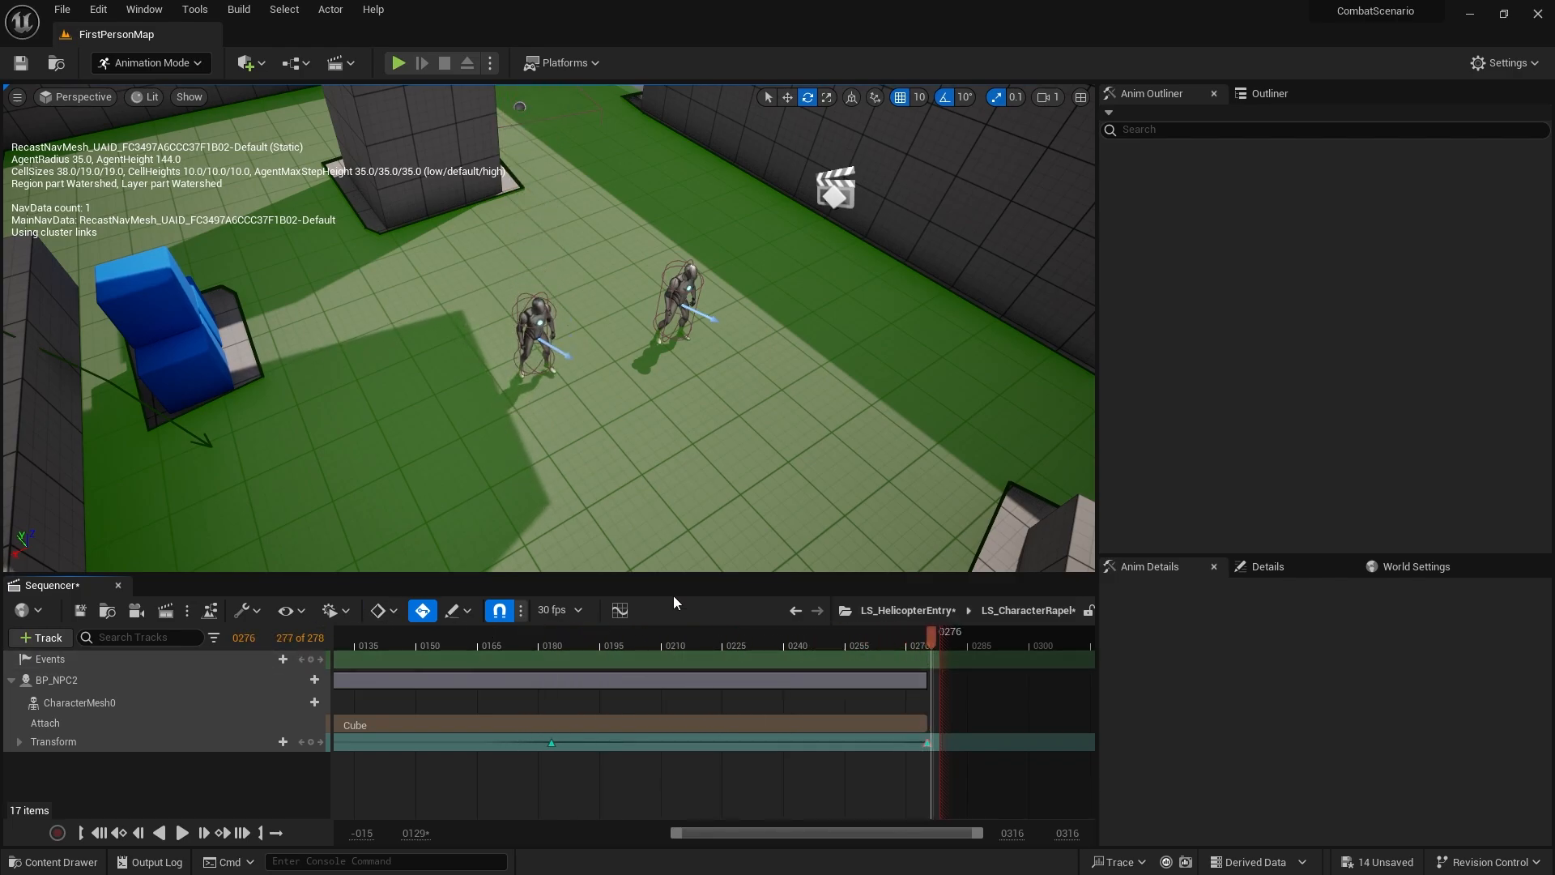
click(138, 663)
right_click(138, 663)
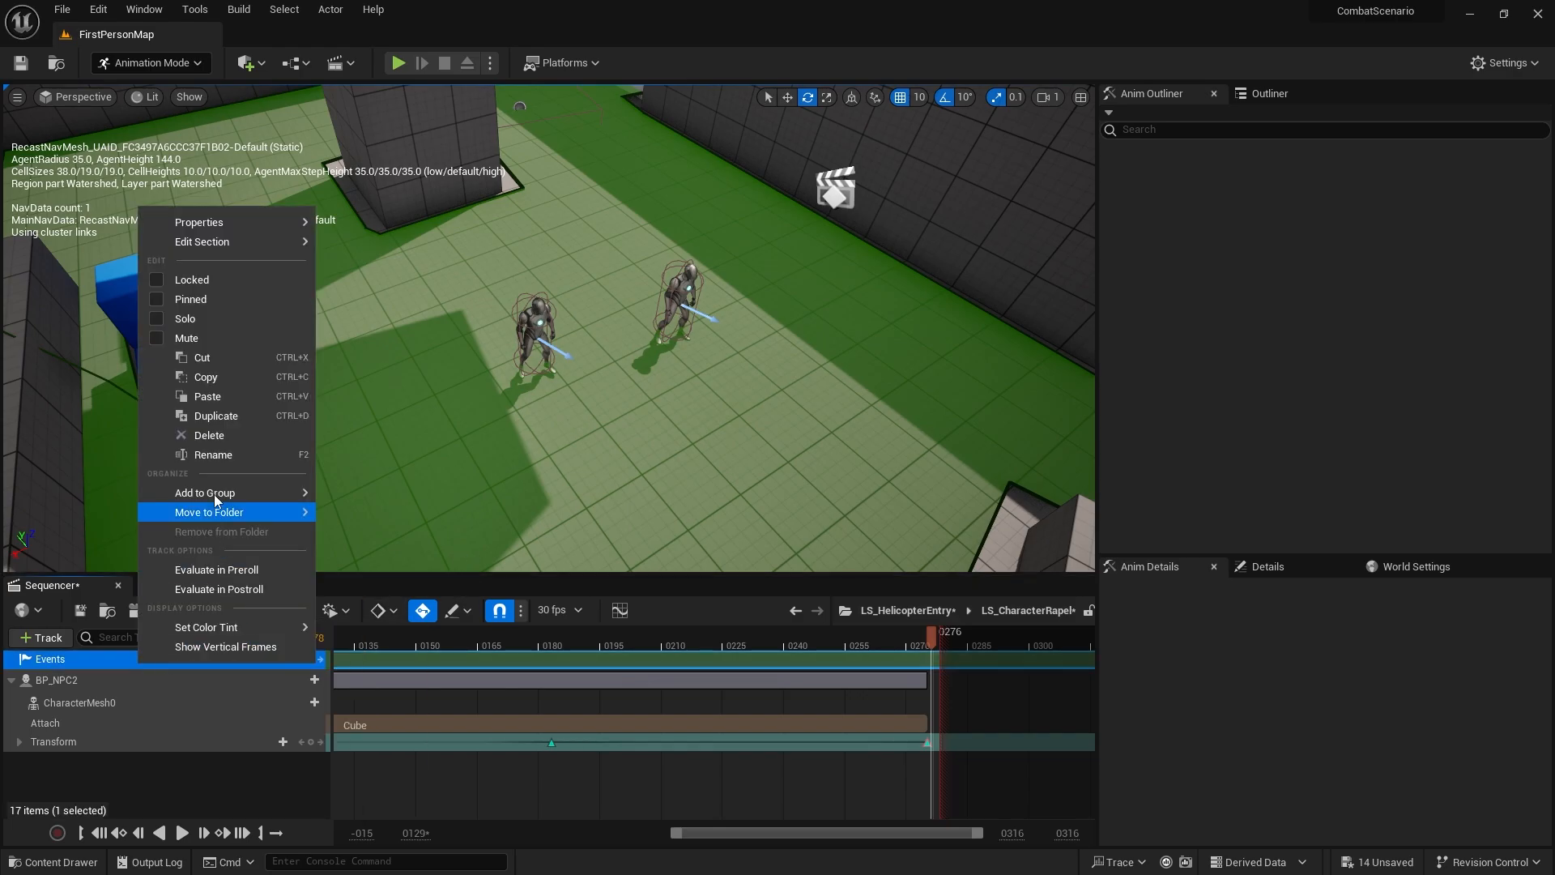
click(213, 440)
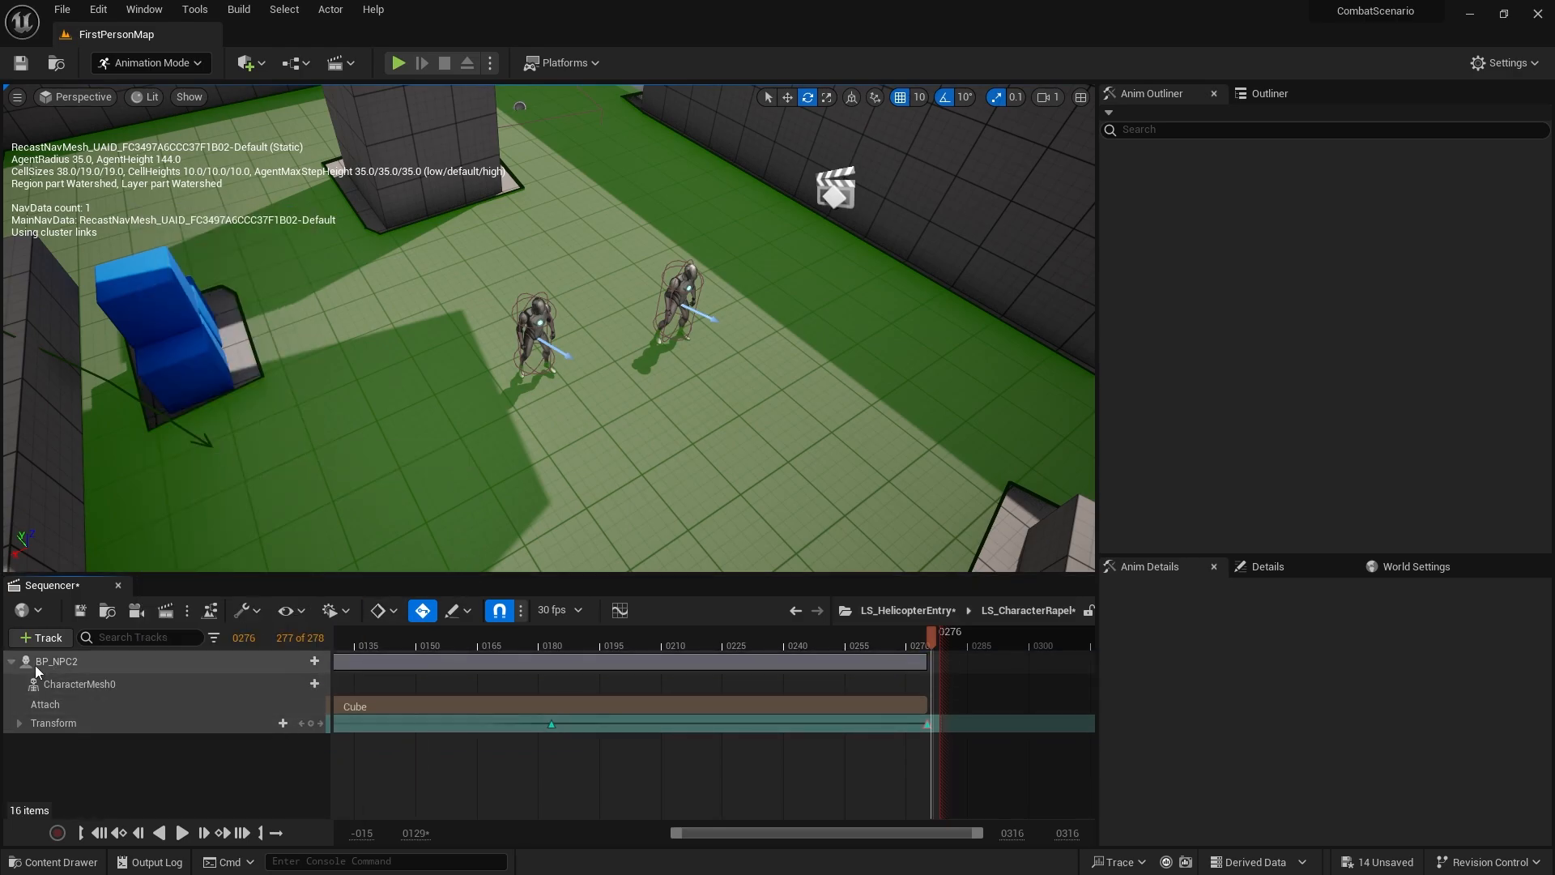
Step: Add an Event Trigger track to BP_NPC2 and key it at frame 276, just after the landing
click(314, 661)
mouse_move(400, 426)
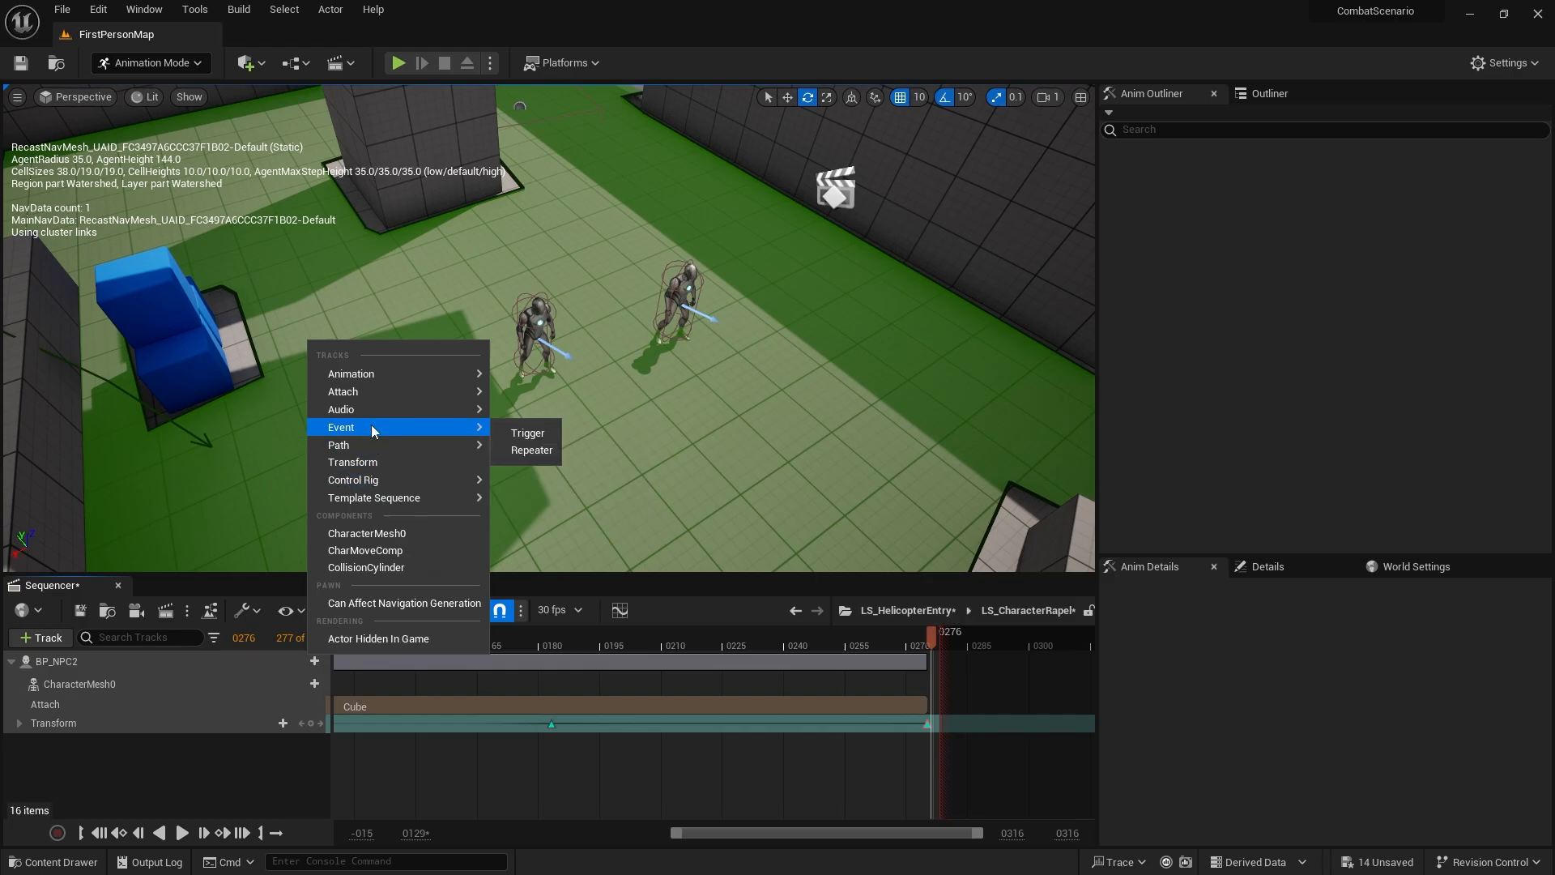
click(547, 436)
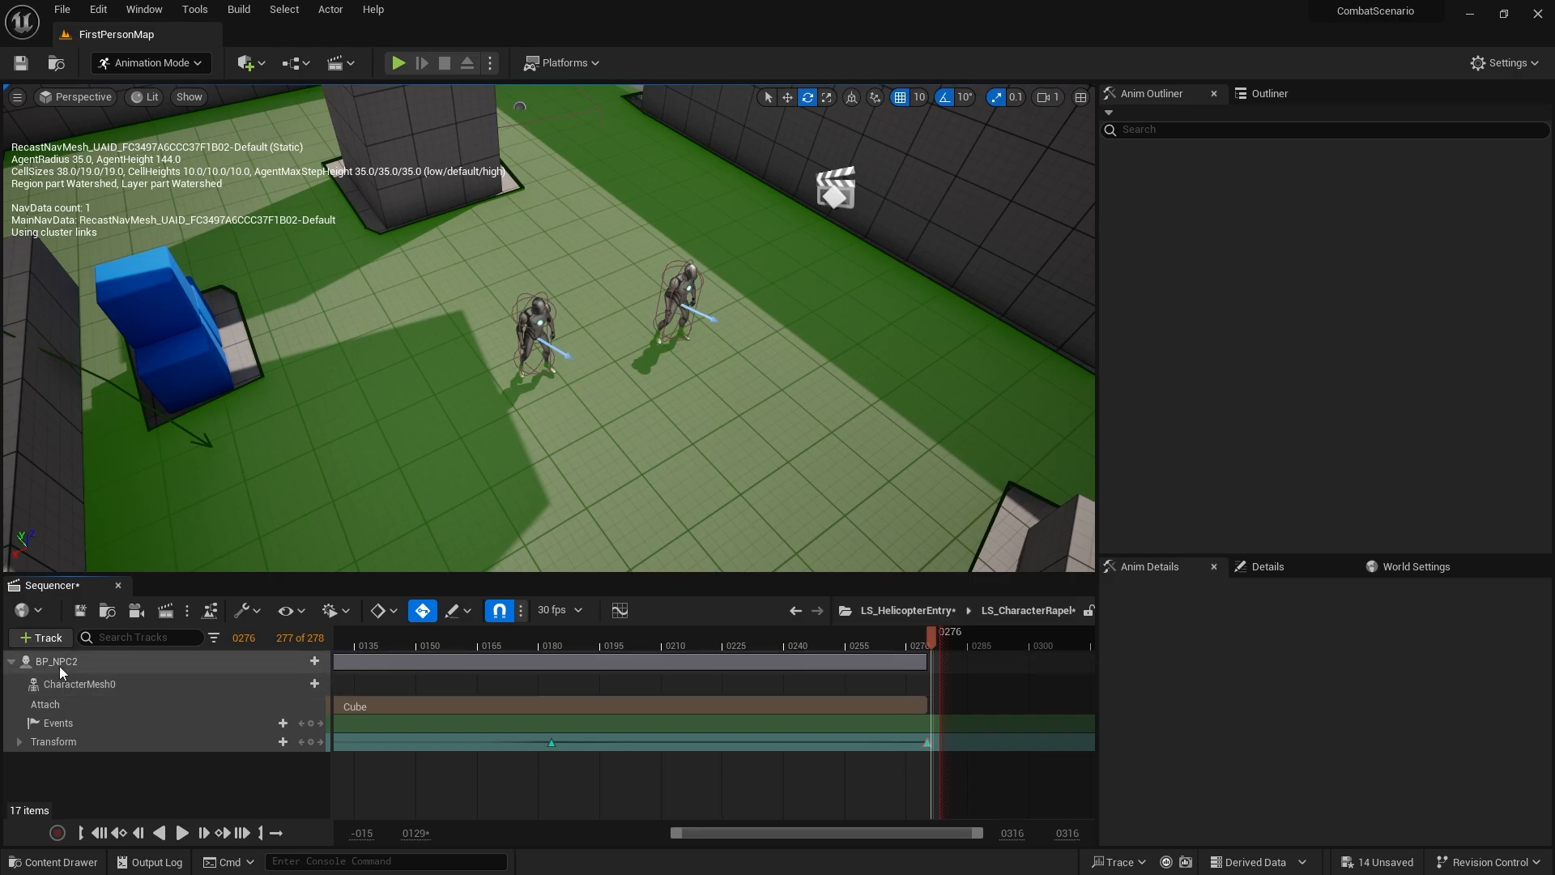
drag(875, 639, 935, 645)
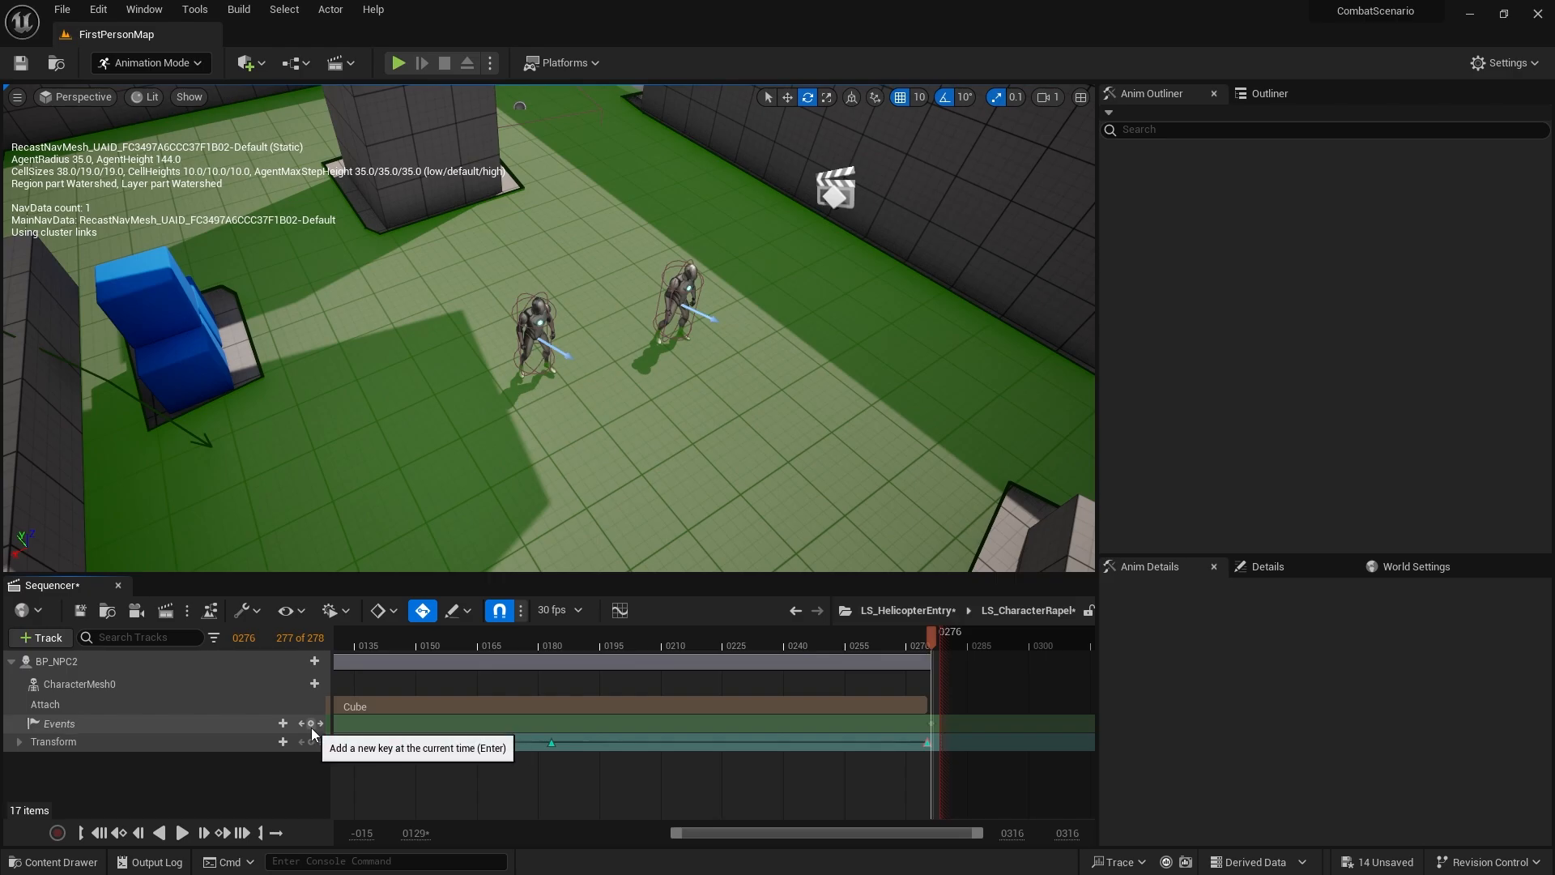
Step: Bind BP_NPC2's event key at frame 276 to a new endpoint in the sequence's director blueprint
right_click(929, 722)
mouse_move(1011, 550)
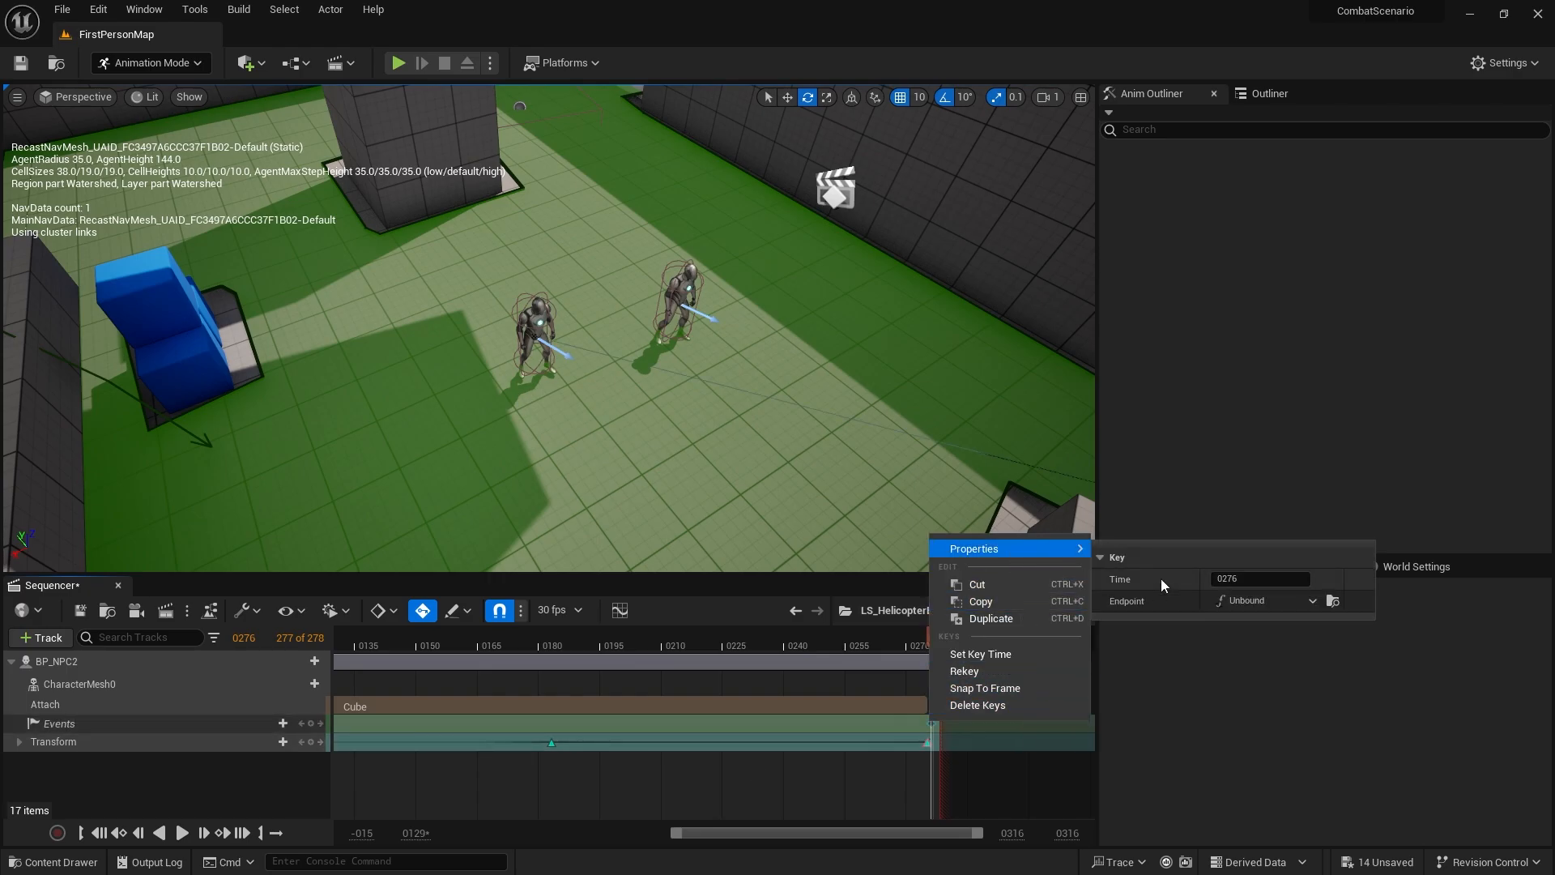
click(1274, 603)
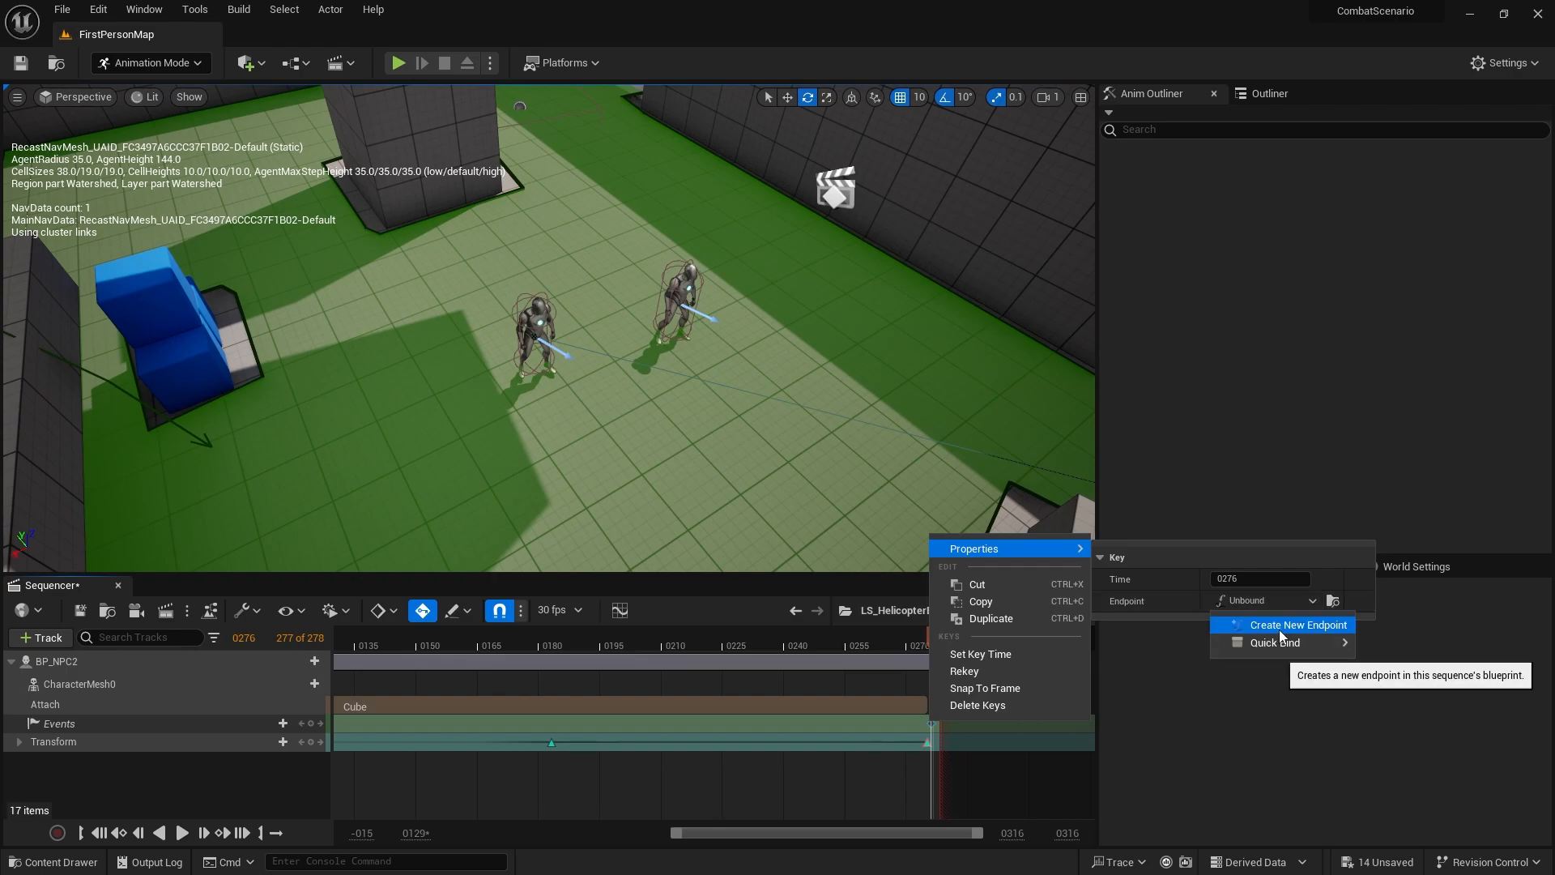
click(1280, 628)
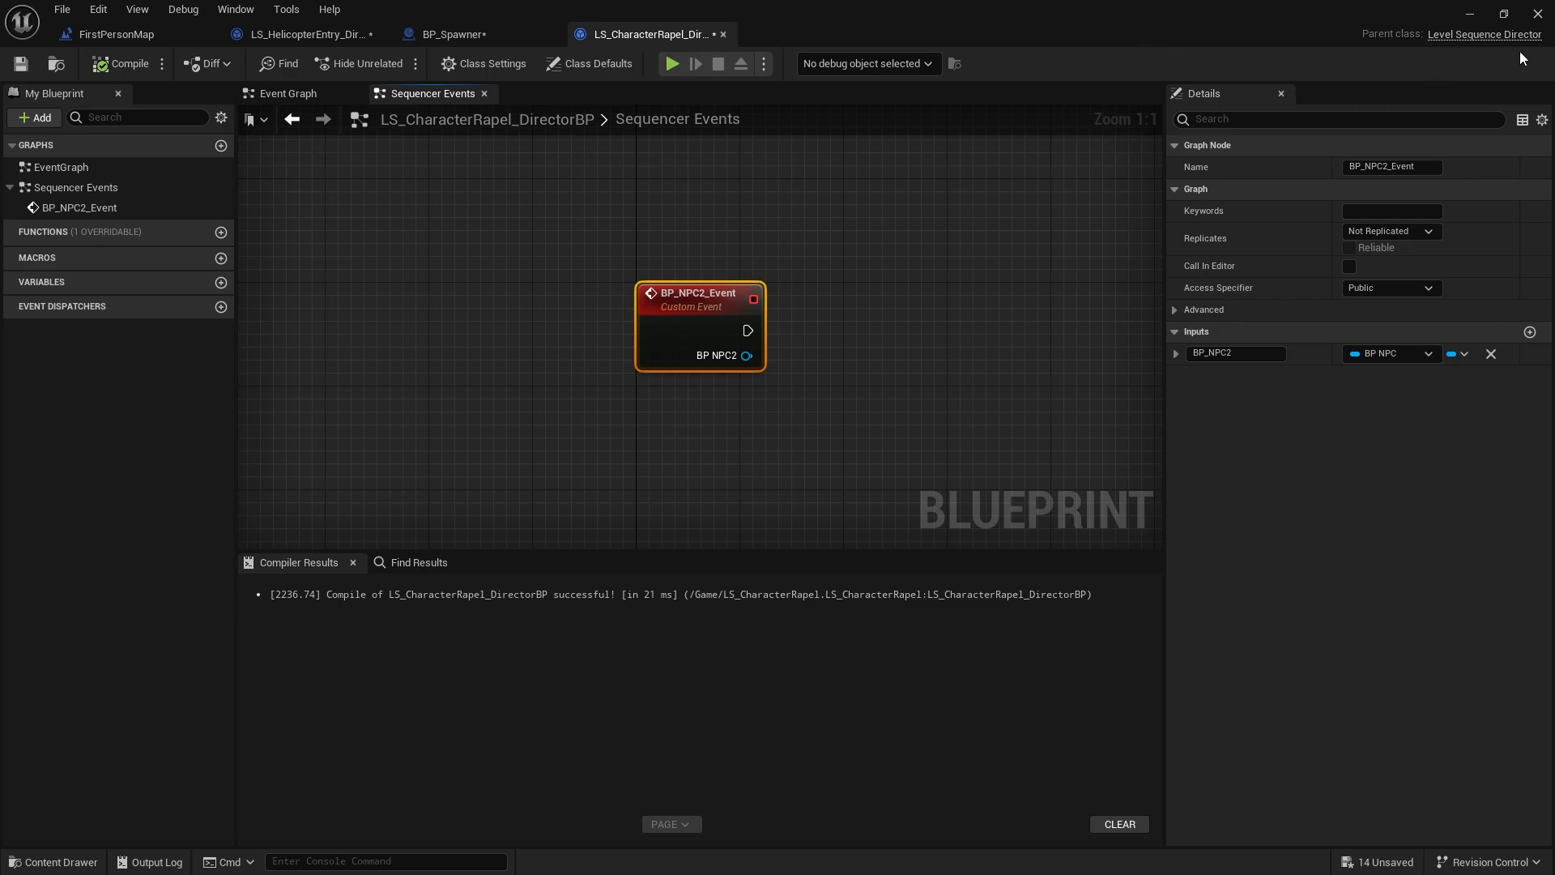
Step: Add a Spawn Default Controller node targeting BP NPC2 and align it beside the BP_NPC2_Event node
right_drag(1024, 326, 692, 293)
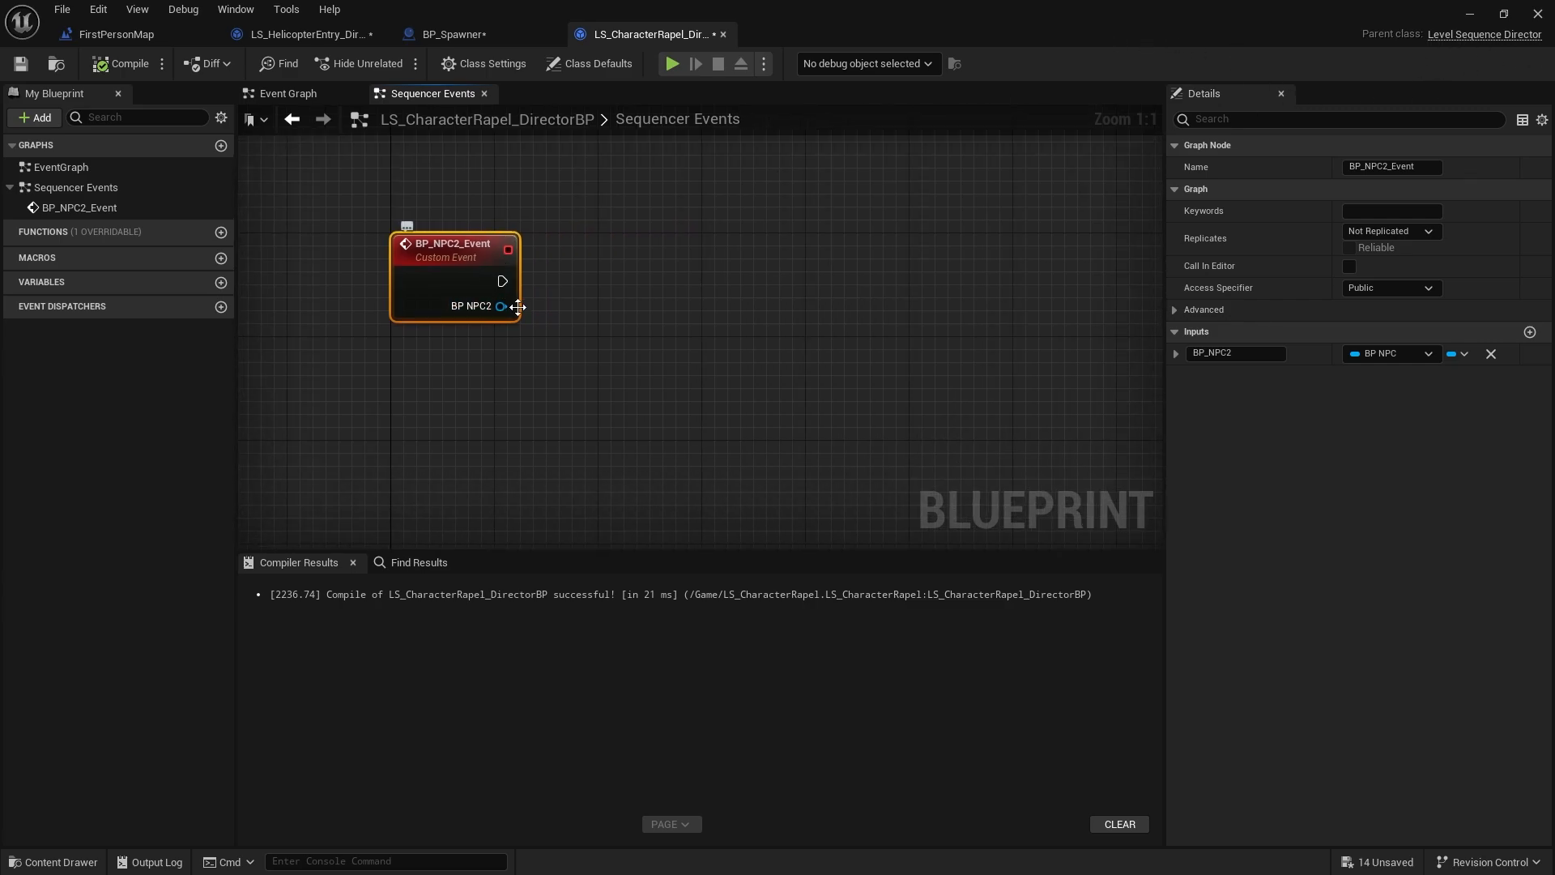
drag(510, 312, 634, 320)
text(spawn default)
key(Return)
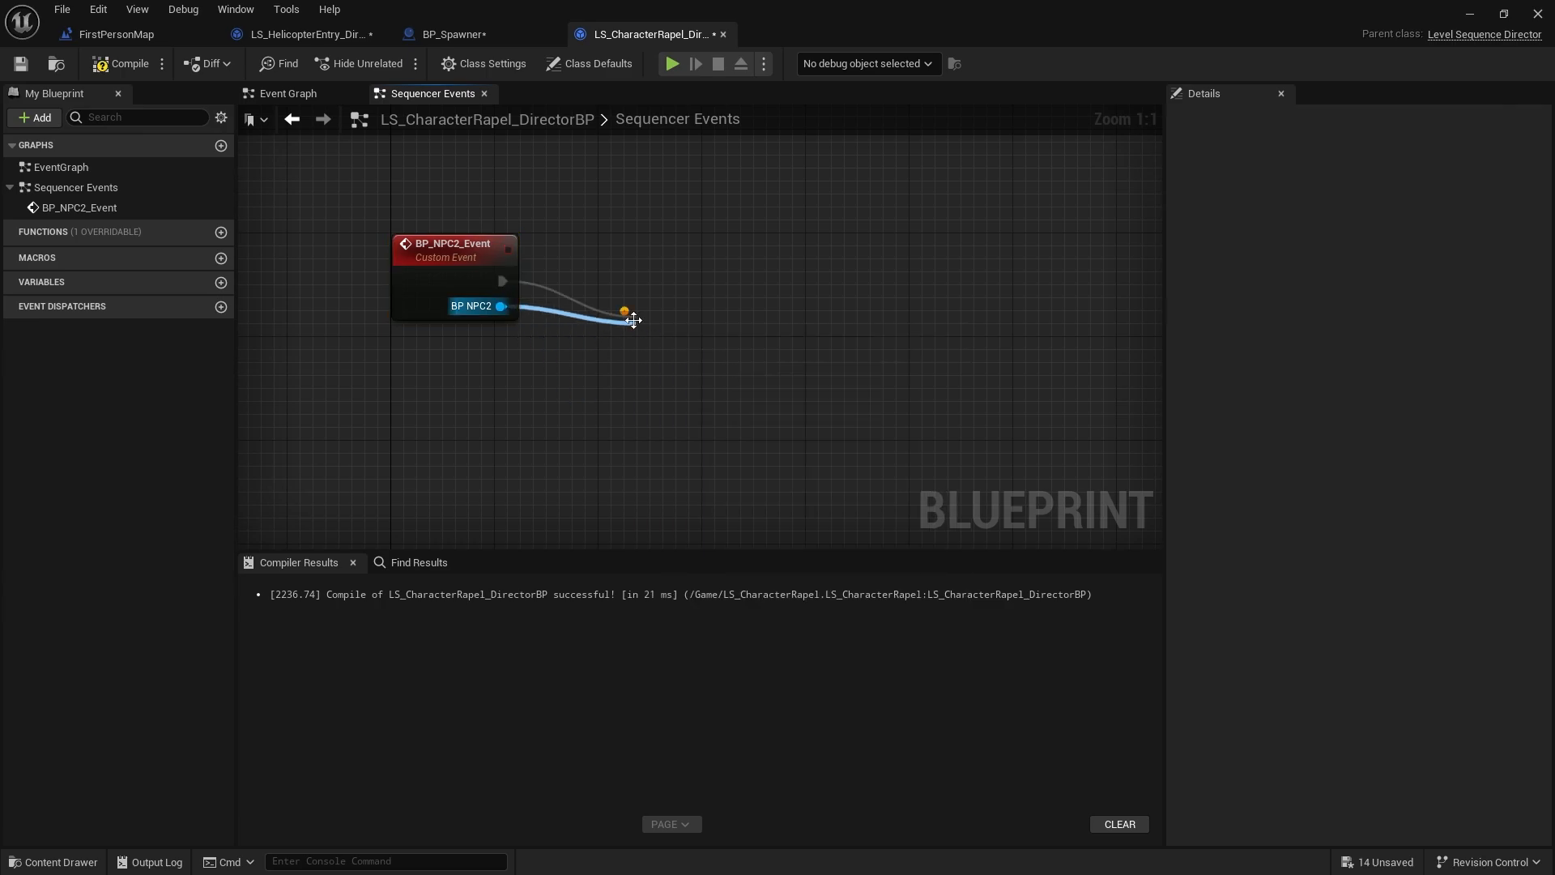
drag(716, 336, 677, 260)
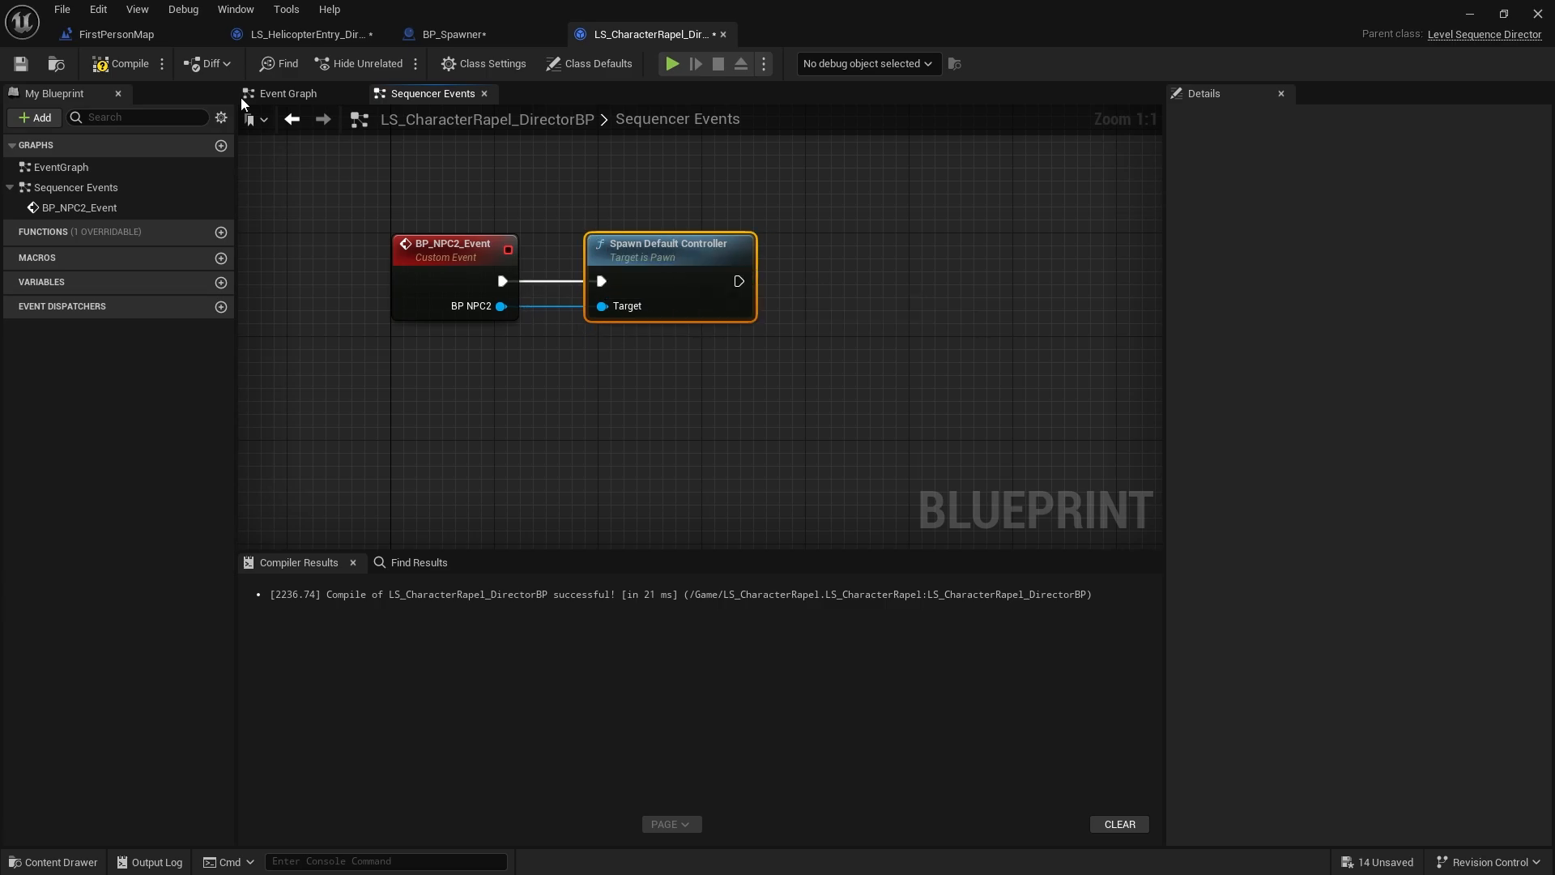
Step: Compile and save LS_CharacterRapel_DirectorBP, review its event graph, and return to the level with the open sequence
click(121, 63)
click(21, 63)
key(Home)
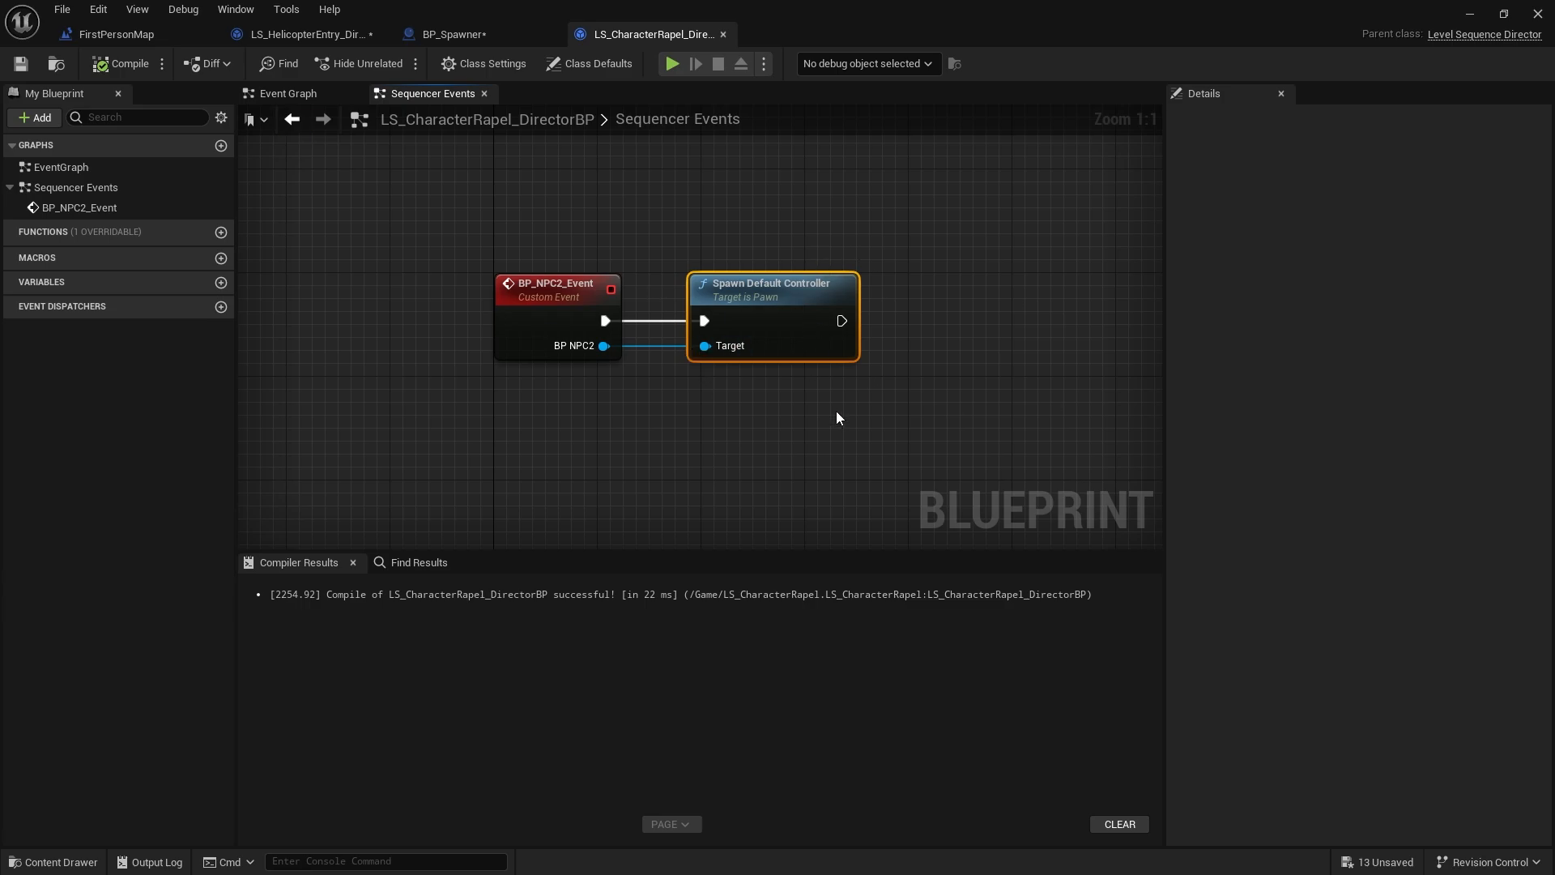
right_drag(896, 441, 777, 415)
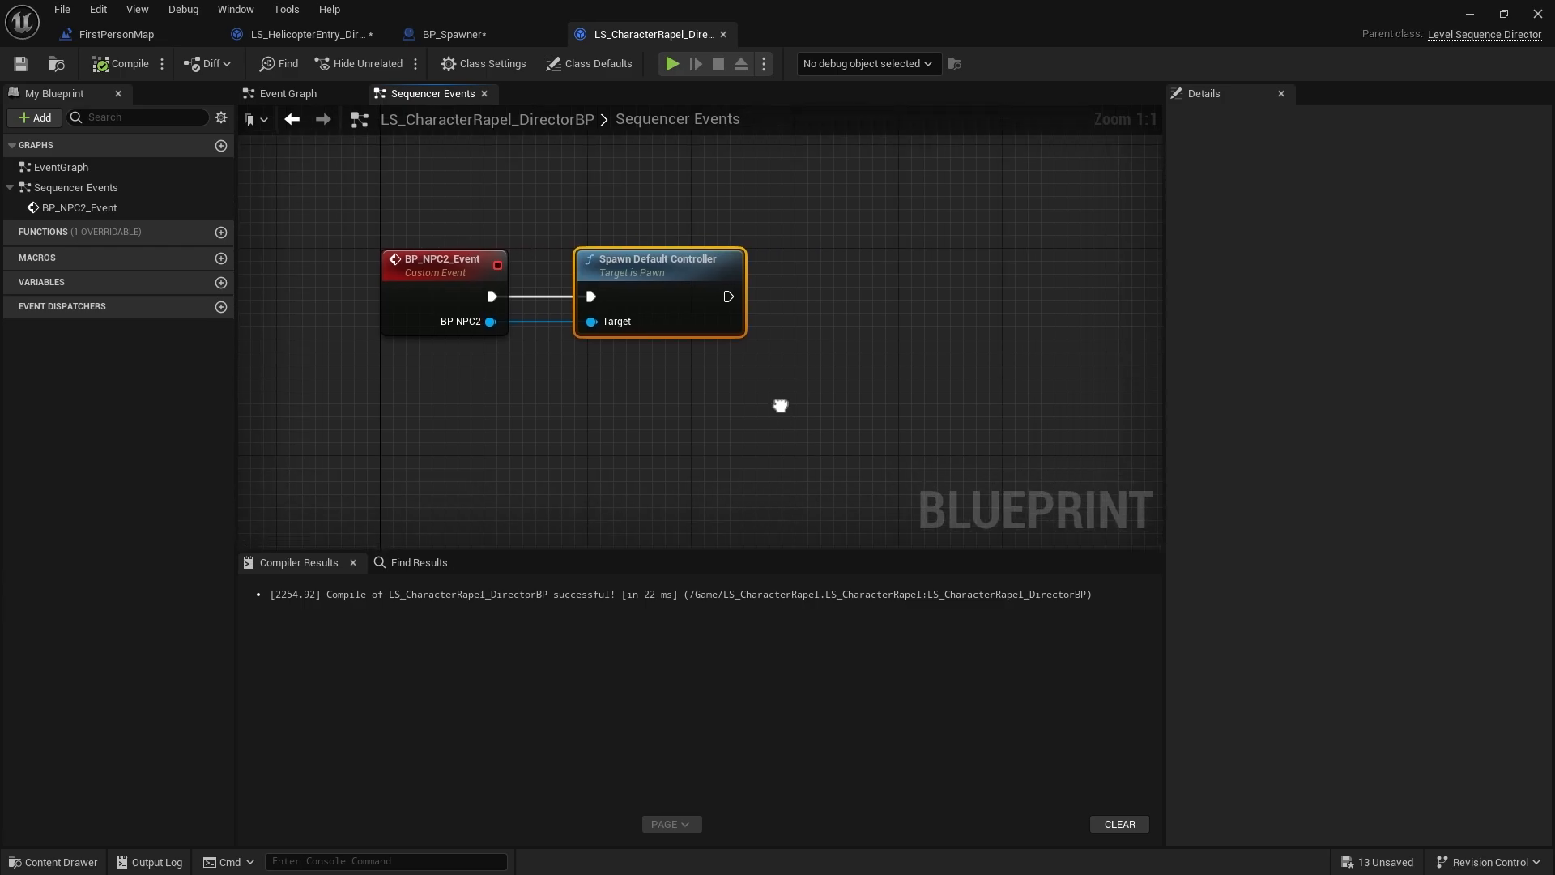
right_drag(780, 415, 751, 432)
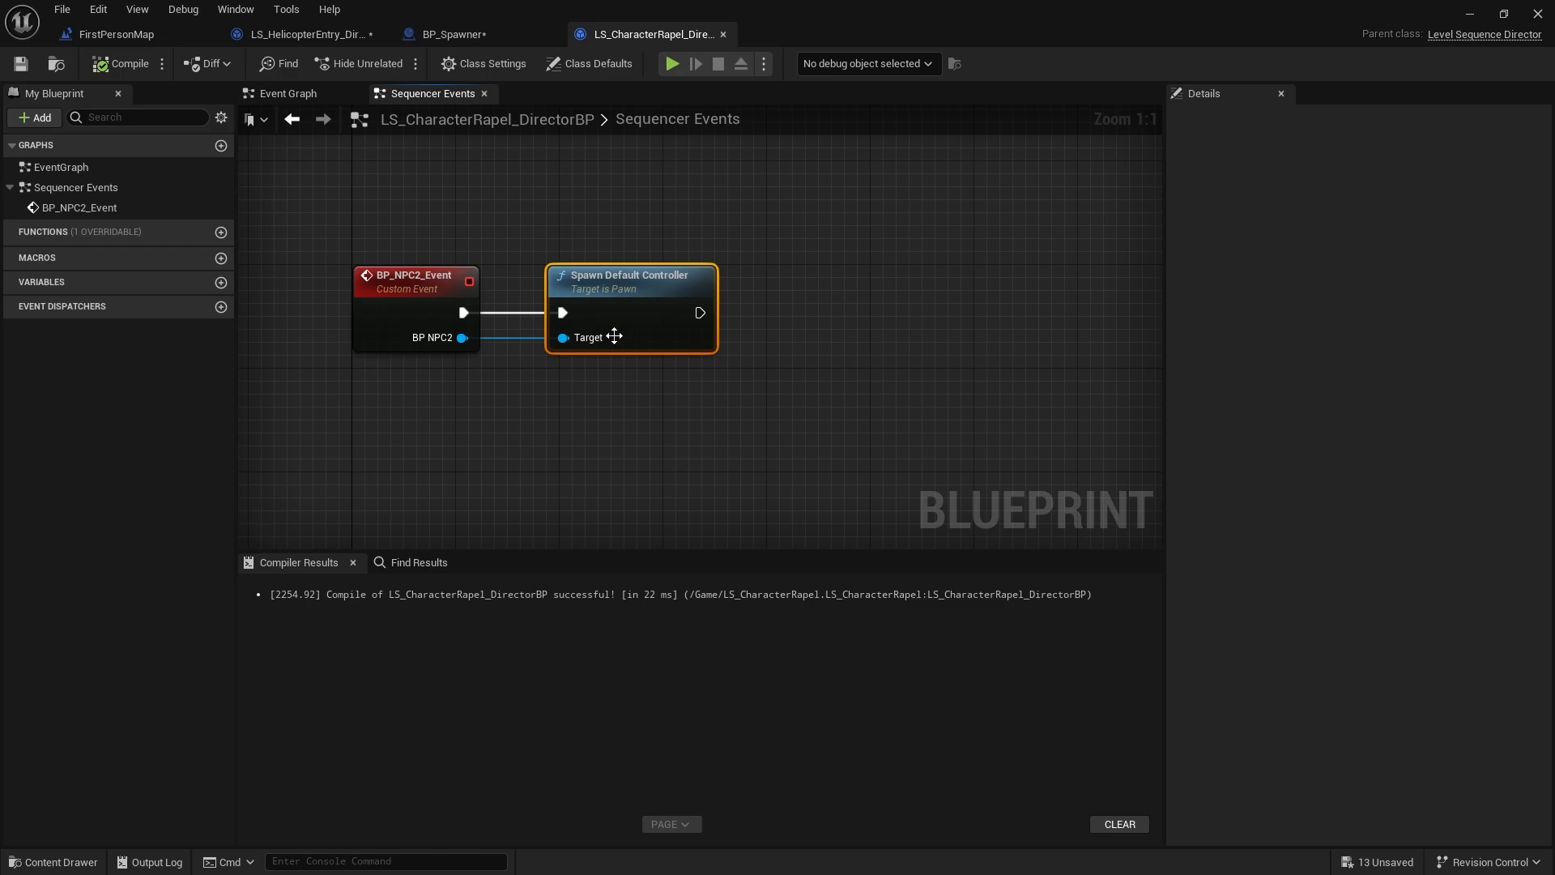
right_drag(630, 389, 649, 347)
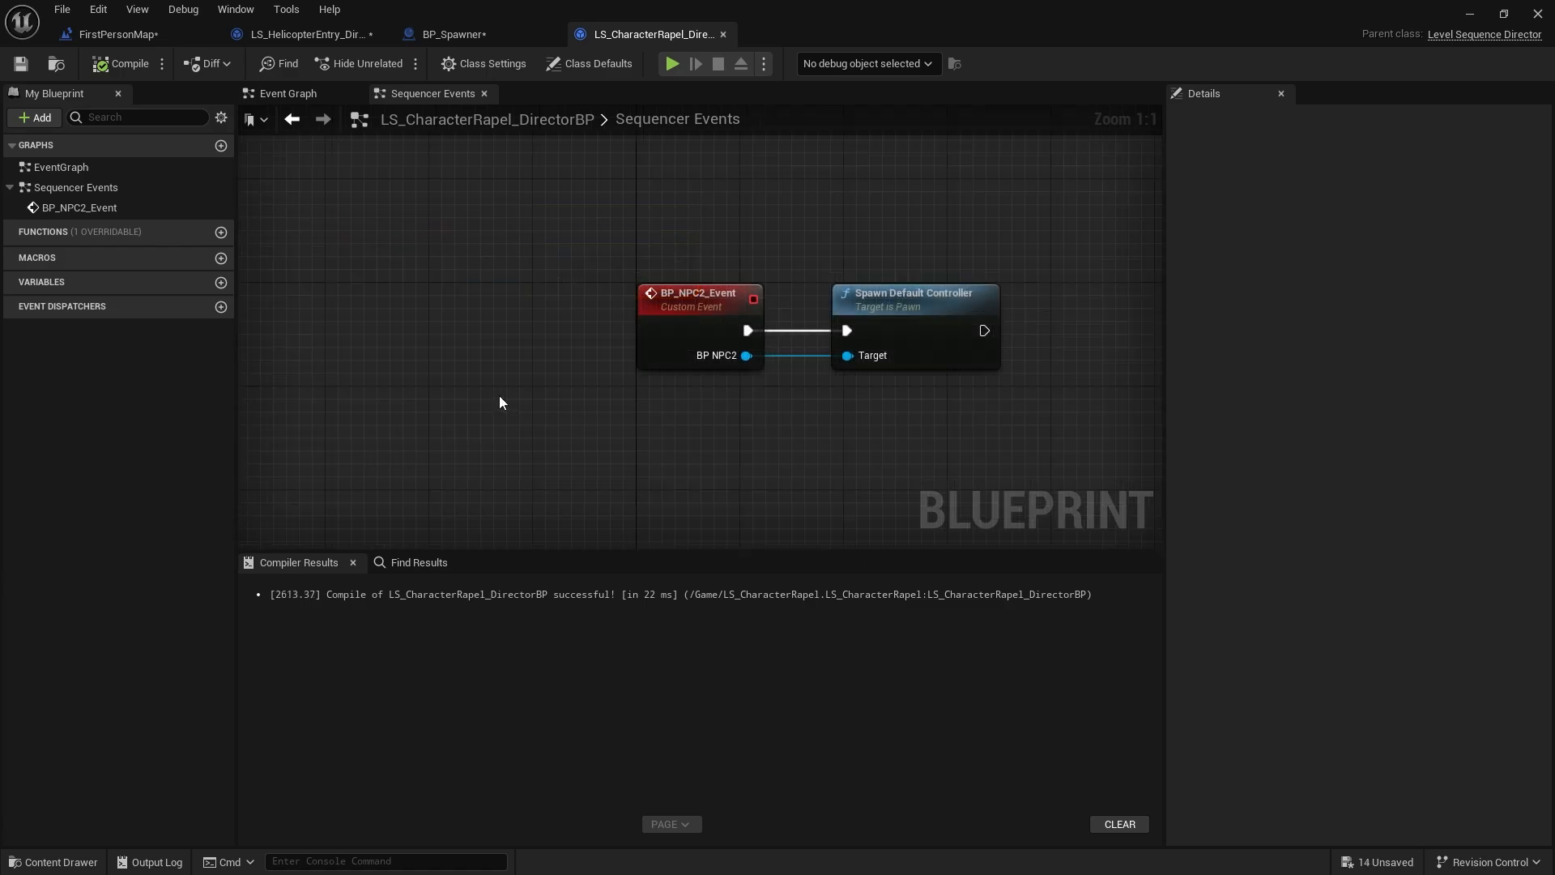
click(1470, 14)
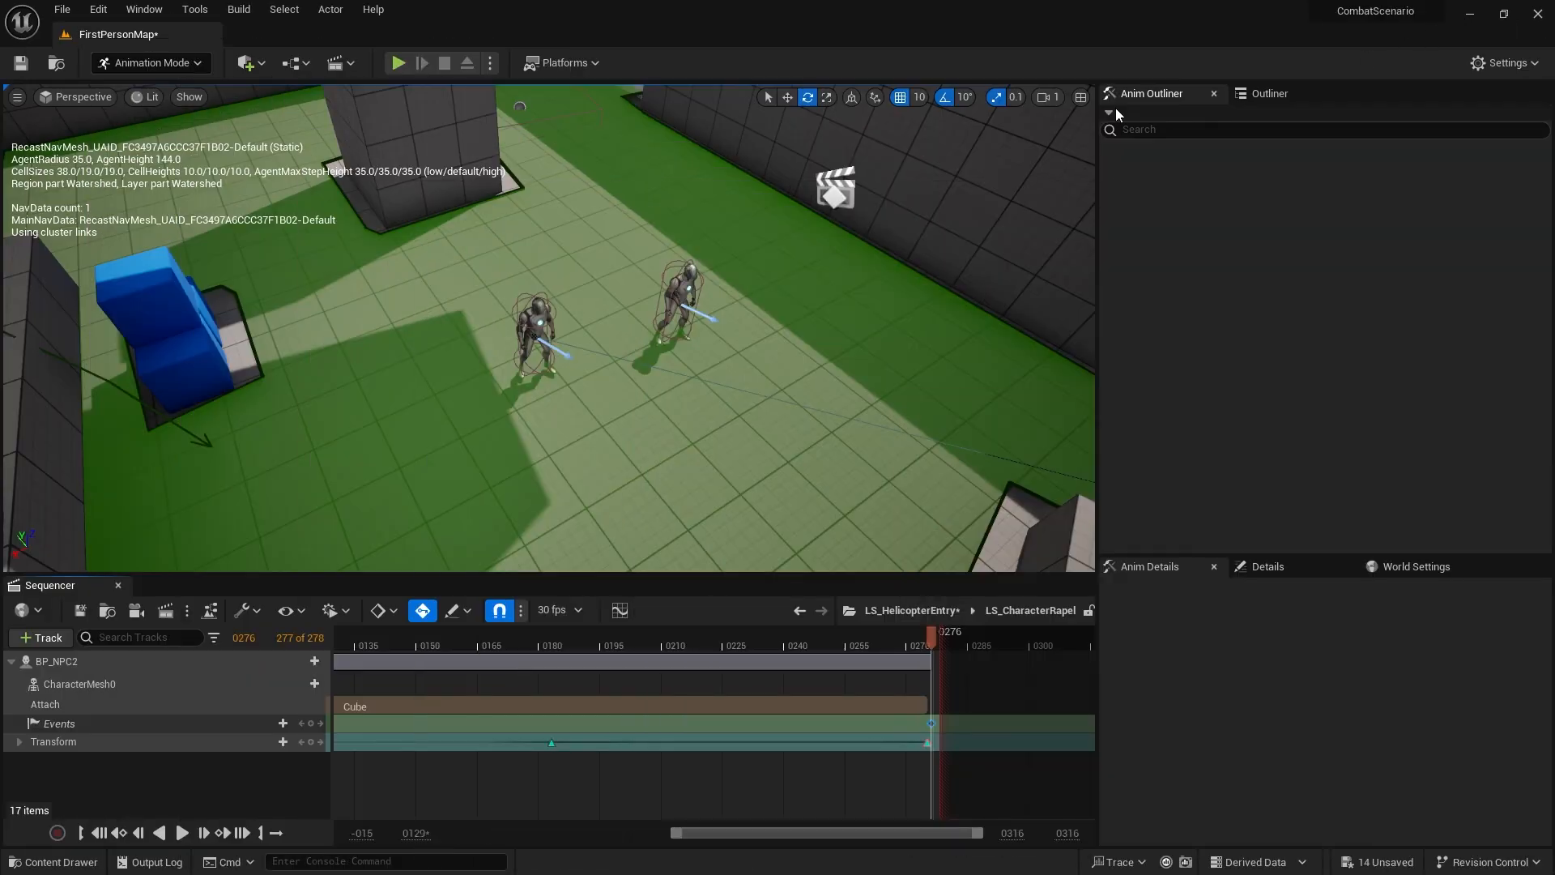
Step: Select BP_CombatDirector in the level, add it to LS_CharacterRapel, and collapse BP_NPC2's tracks
key(s)
mouse_move(662, 346)
right_down()
mouse_move(644, 324)
mouse_move(526, 299)
mouse_move(616, 350)
mouse_move(576, 356)
mouse_move(640, 358)
right_up()
right_drag(652, 416, 756, 394)
key(a)
click(709, 321)
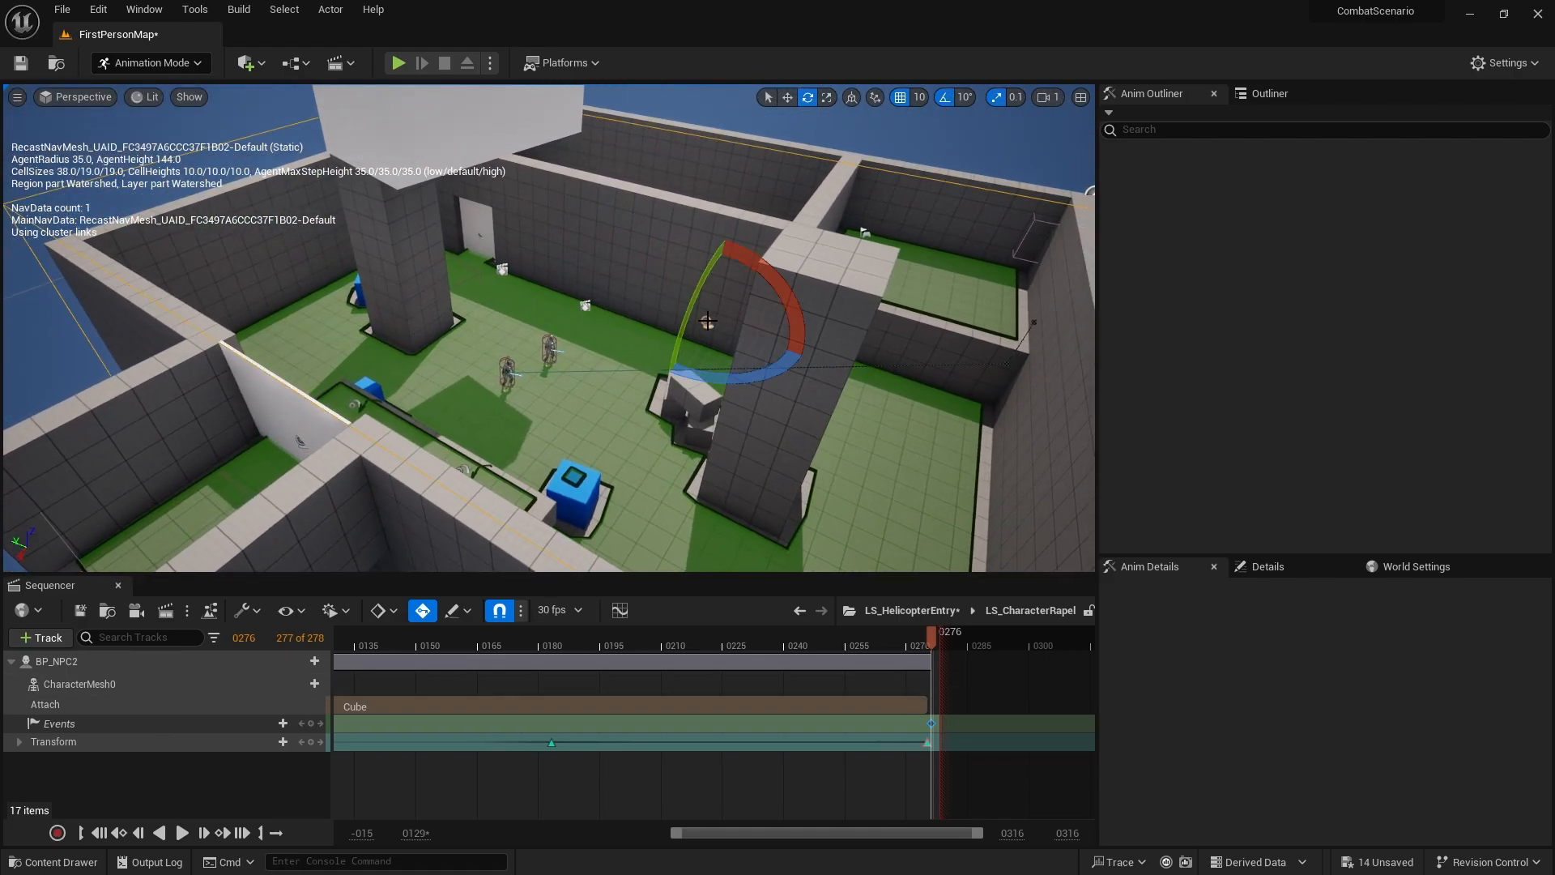
click(1288, 91)
right_click(203, 773)
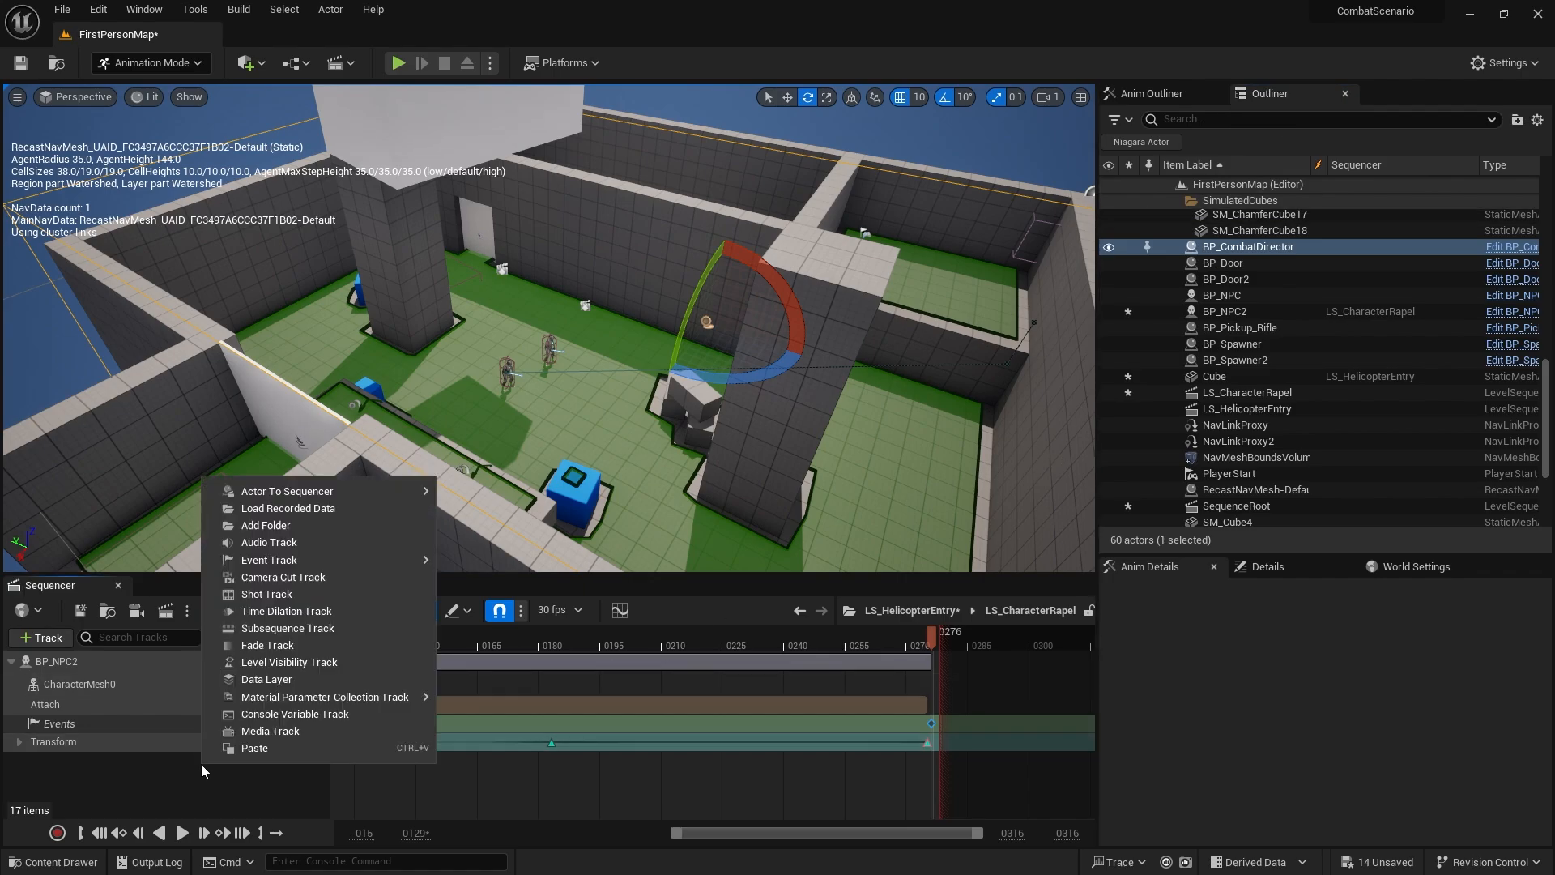
mouse_move(436, 498)
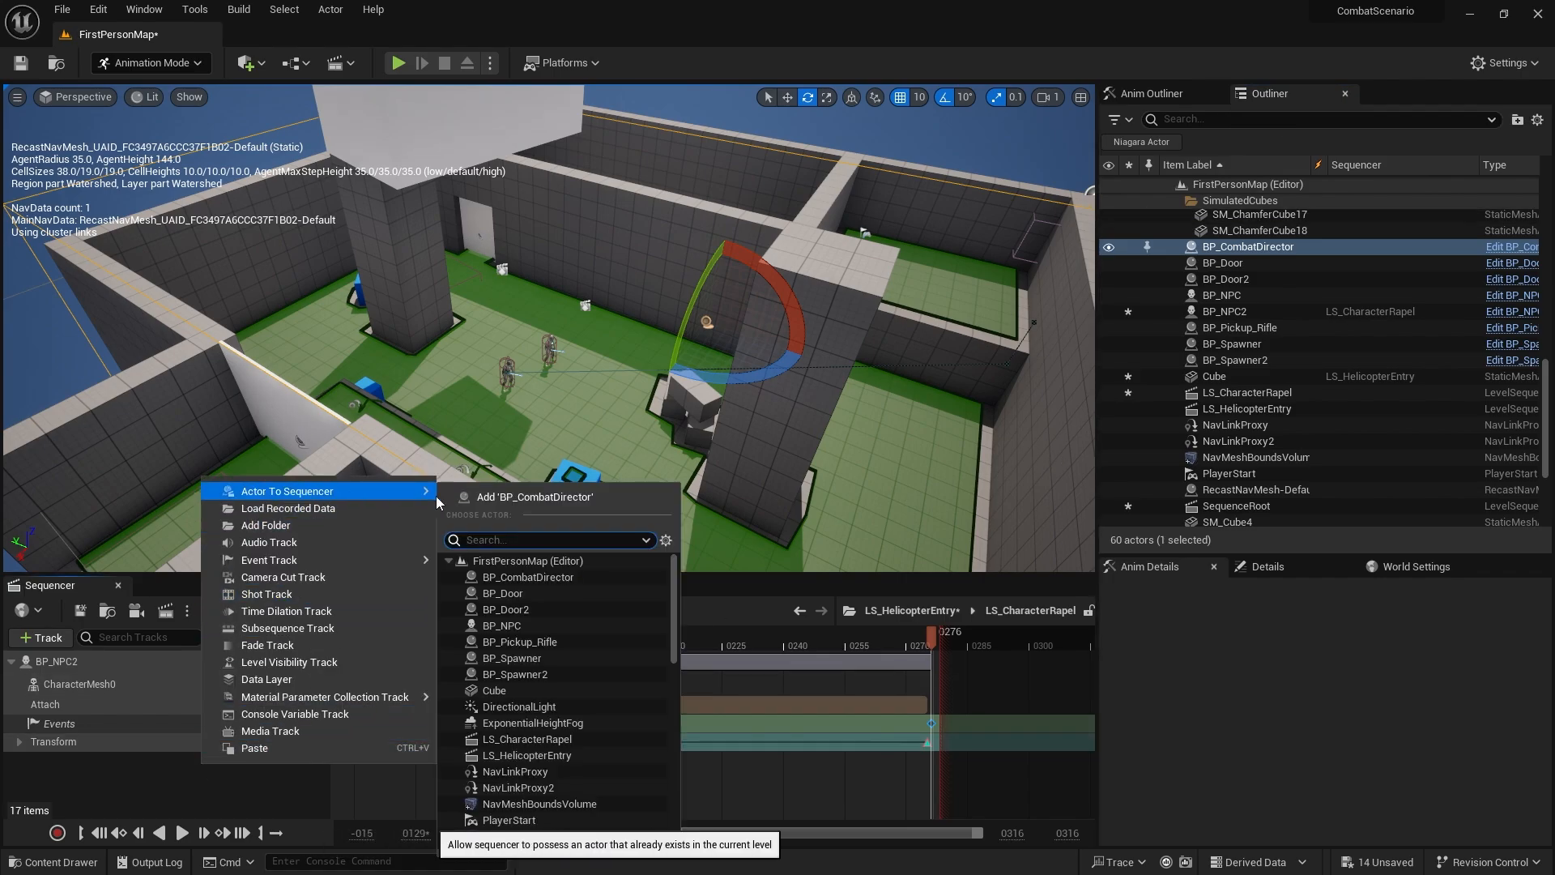
click(535, 497)
click(11, 685)
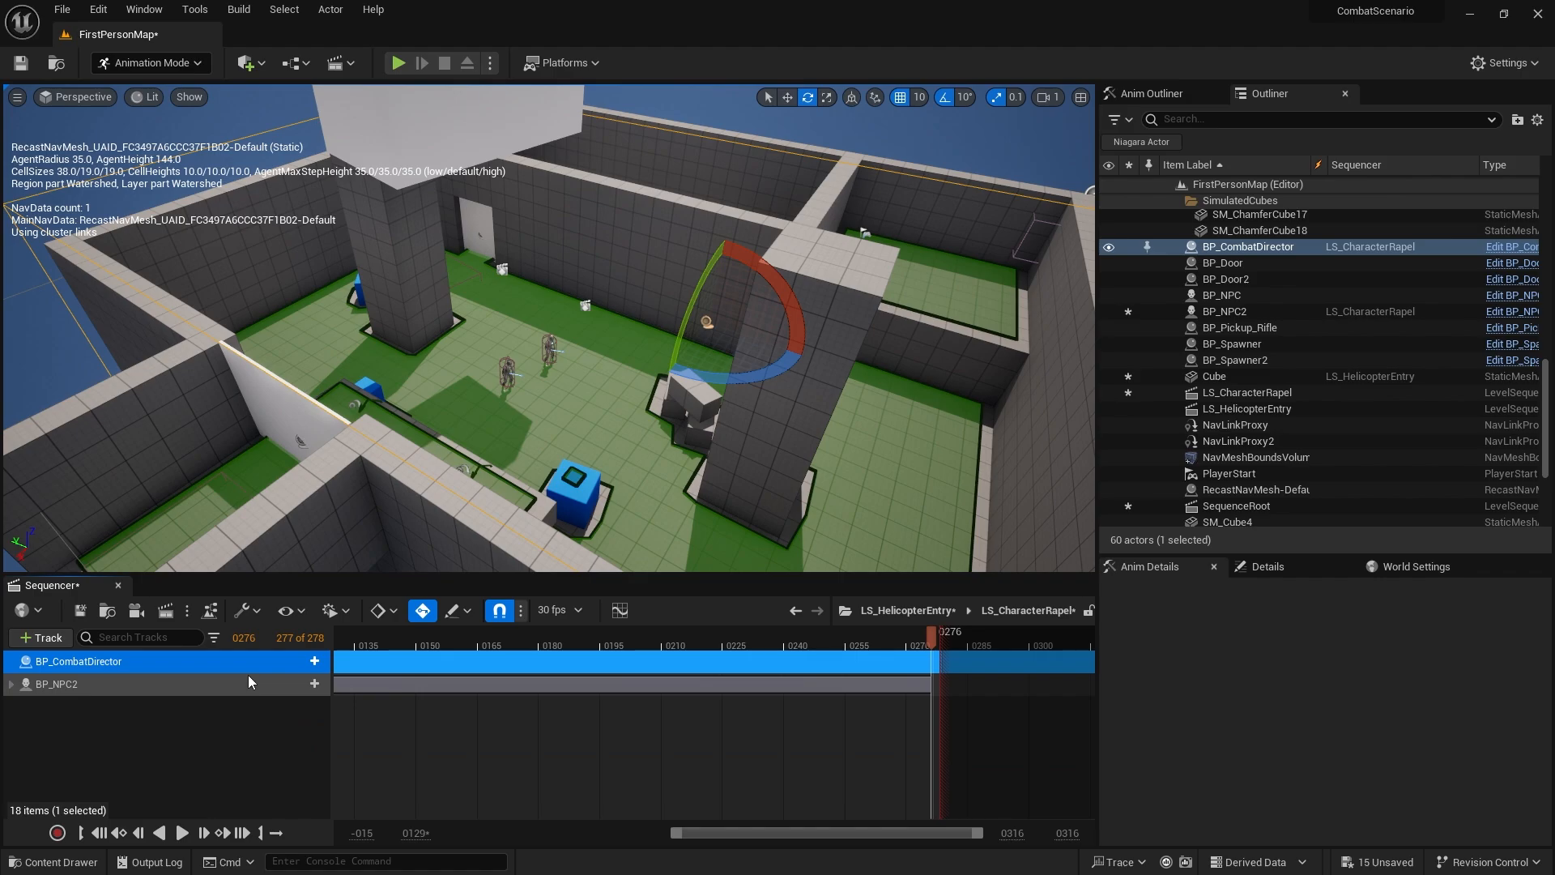
Step: Add an Event Trigger track to BP_CombatDirector in LS_CharacterRapel
click(314, 661)
mouse_move(399, 497)
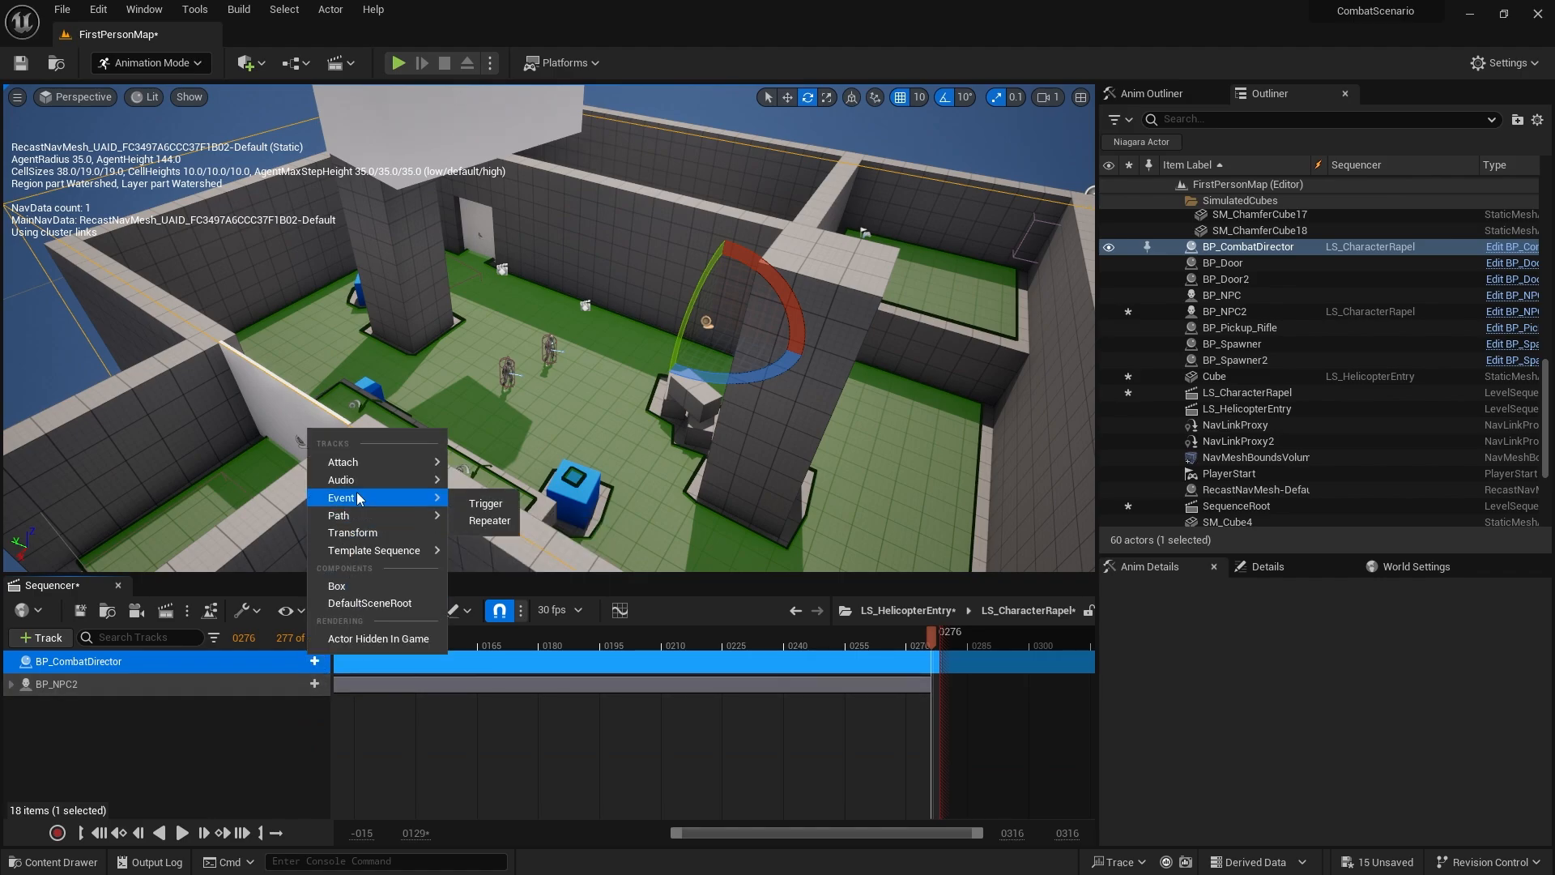
click(476, 497)
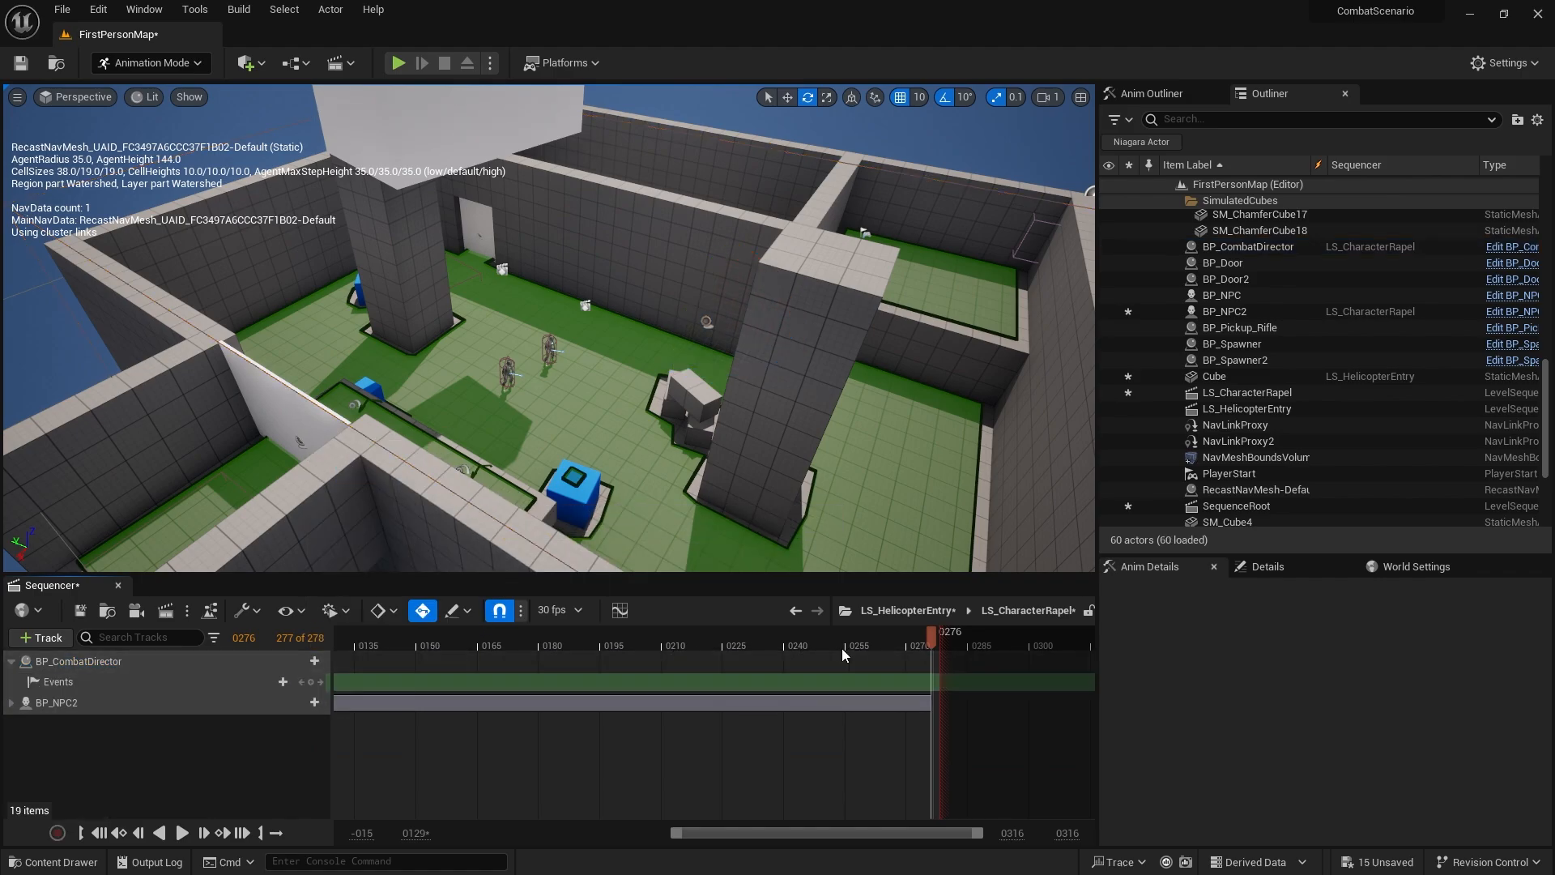
Step: Add an event key at frame 0001 on BP_CombatDirector's Events track and create a new endpoint for it
drag(859, 640, 372, 643)
drag(750, 833, 505, 823)
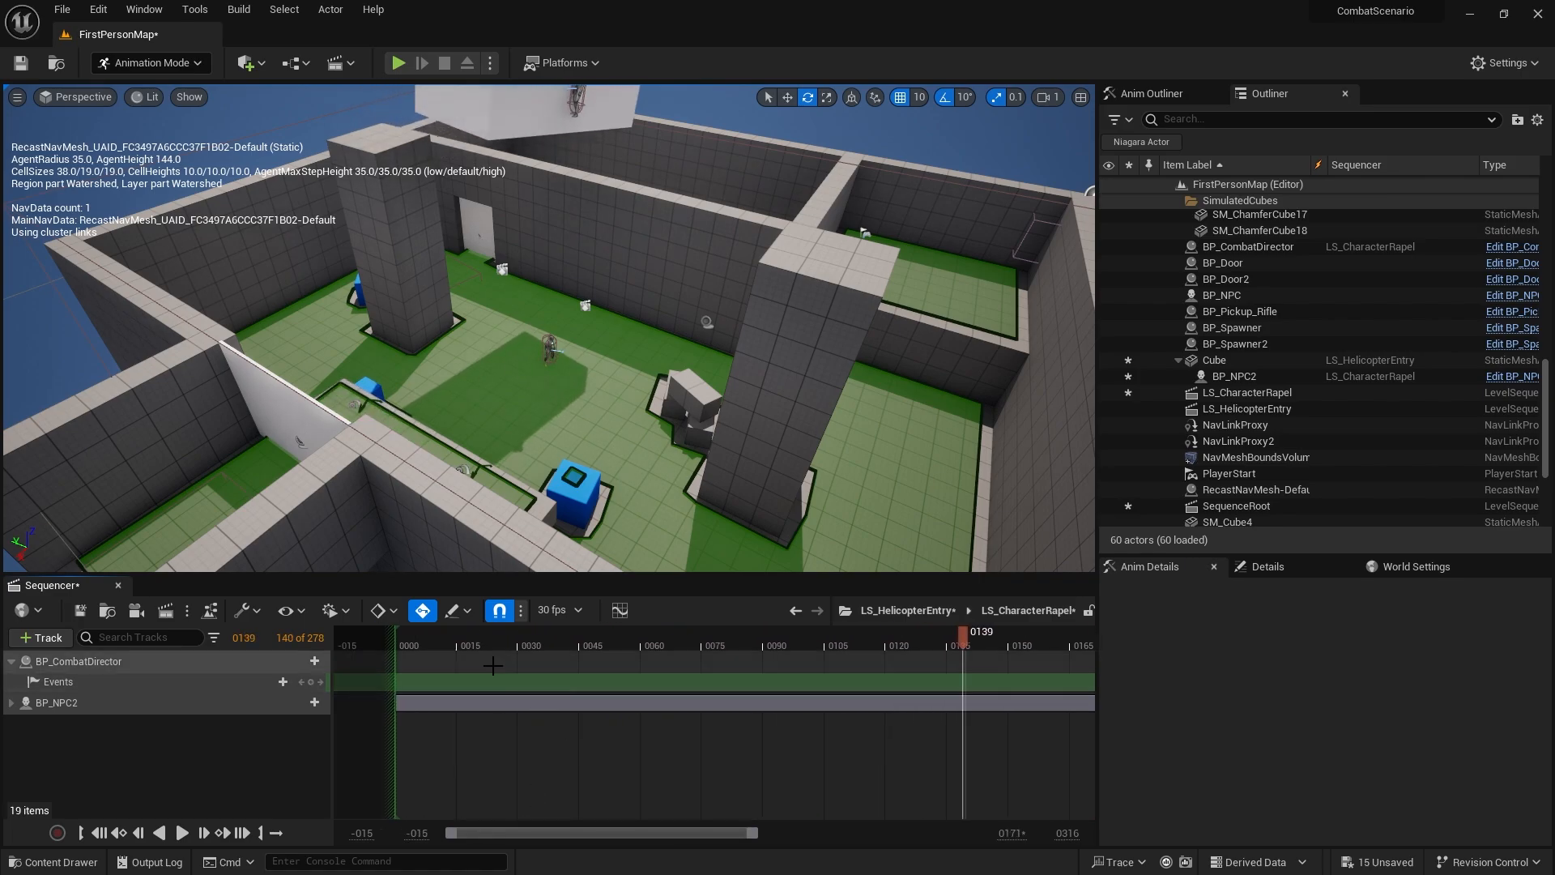
click(415, 641)
drag(414, 641, 403, 637)
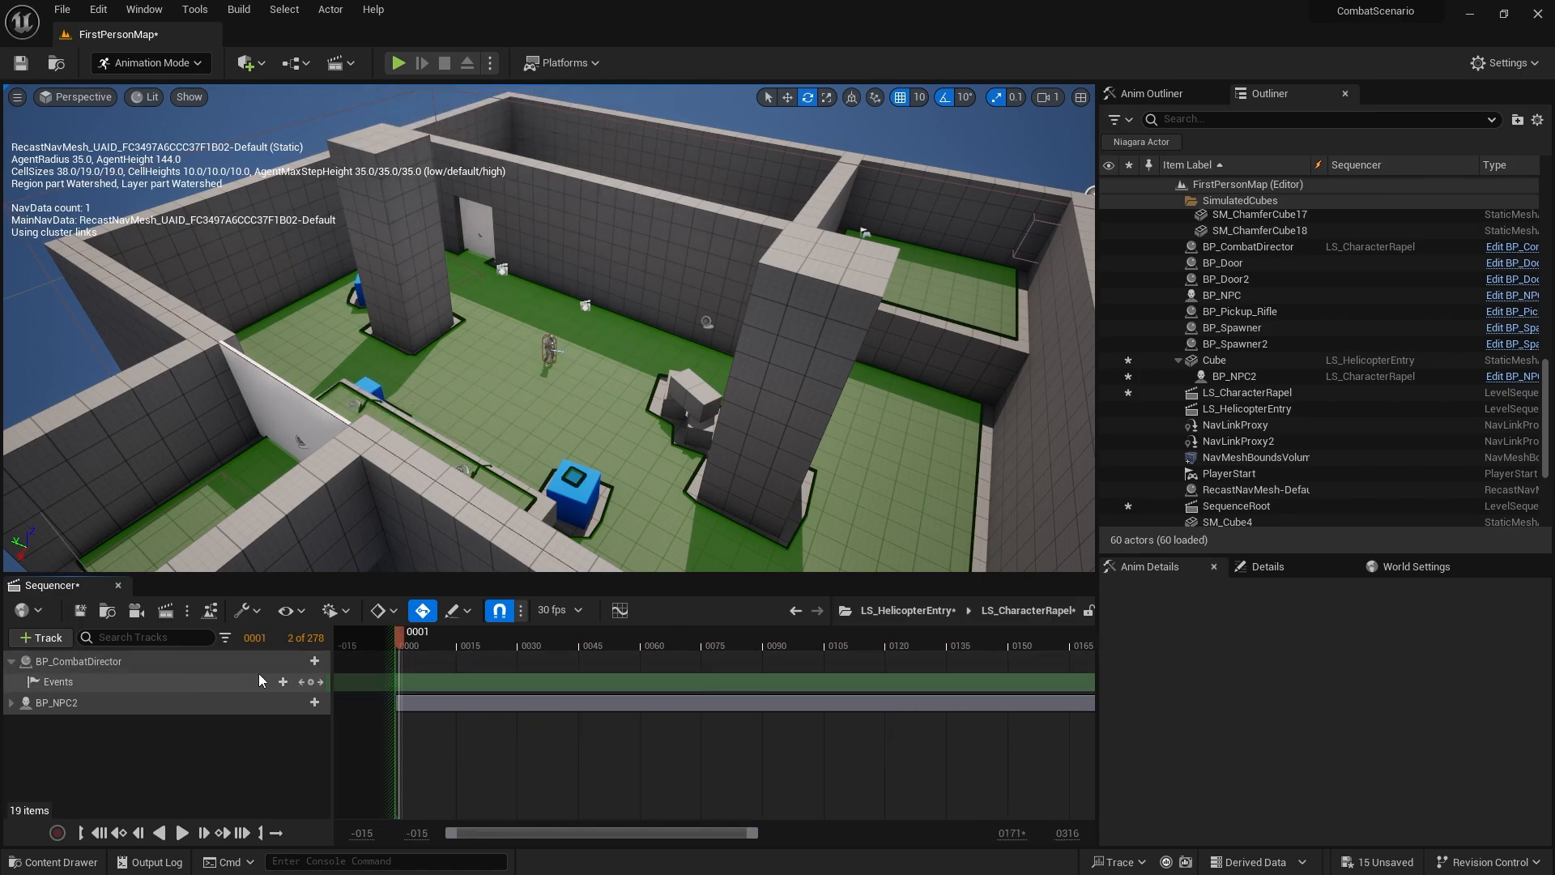
right_click(399, 682)
mouse_move(486, 697)
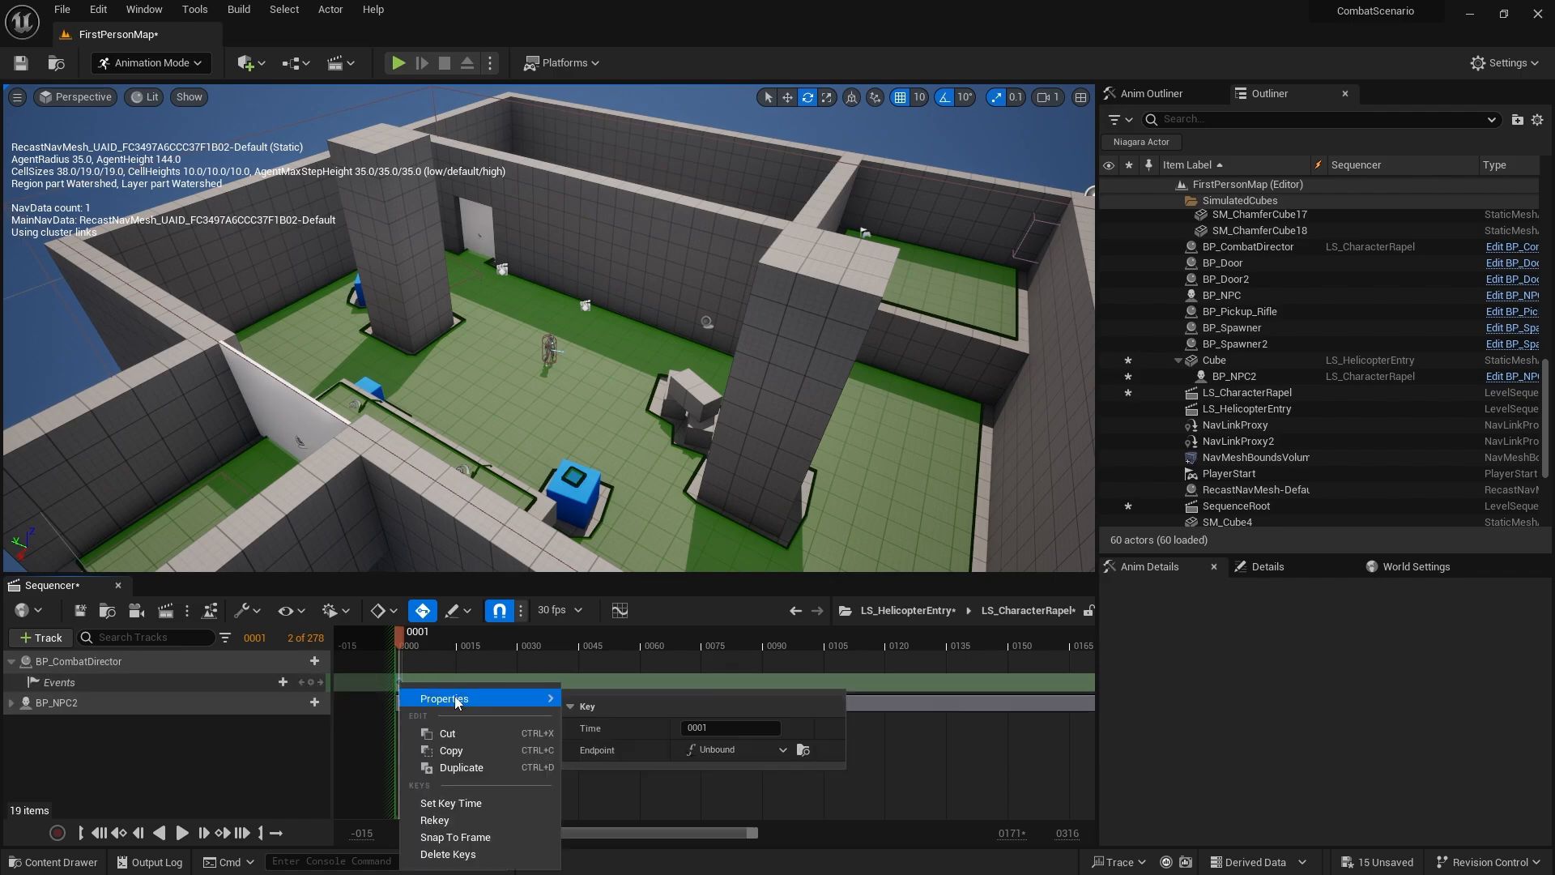
click(702, 751)
click(752, 772)
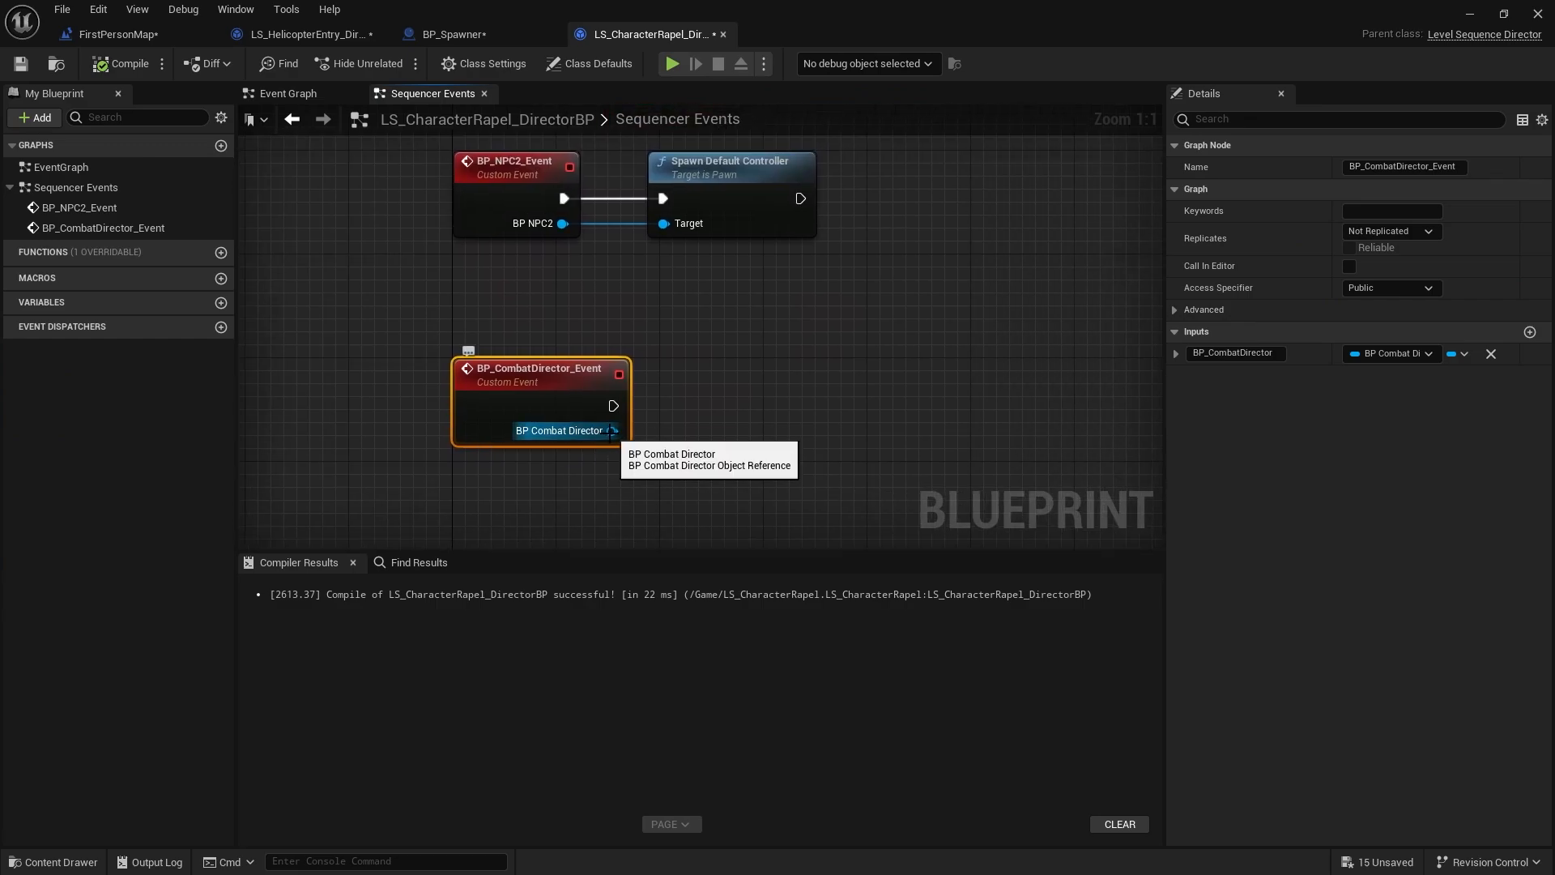
Step: Promote the BP_CombatDirector_Event's BP Combat Director output to a variable with a connected SET node
drag(612, 430, 758, 413)
click(829, 496)
right_drag(692, 327, 649, 388)
drag(666, 385, 457, 284)
drag(639, 282, 636, 219)
click(537, 361)
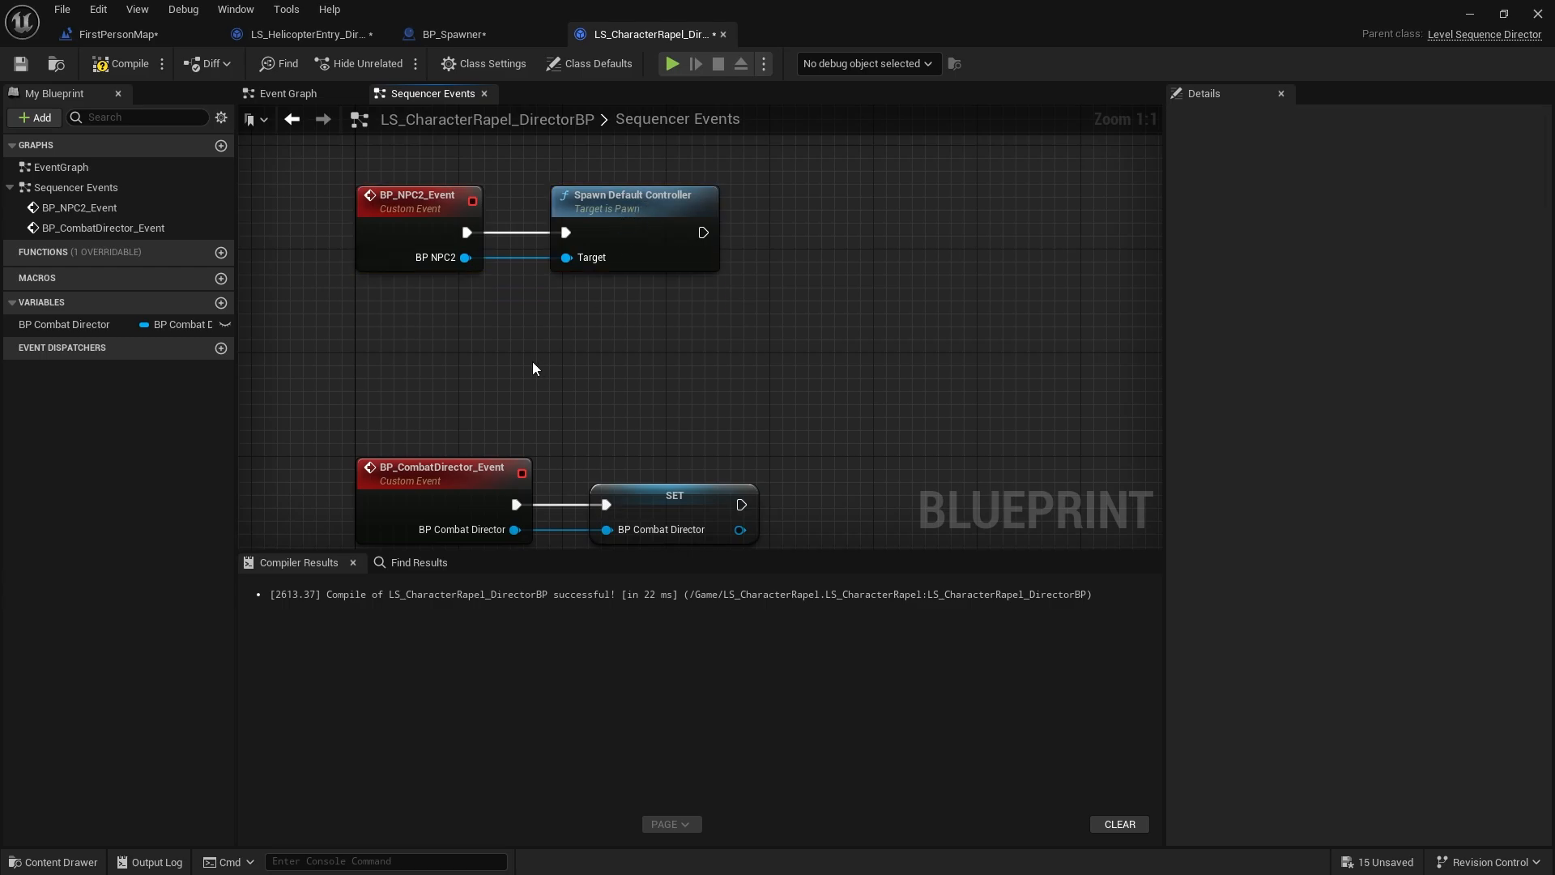
Step: Get the BP Combat Director variable and call Add Enemy on it after Spawn Default Controller, passing BP NPC2 as NPC
drag(93, 334, 584, 342)
click(702, 366)
drag(688, 342, 866, 213)
text(adden)
click(898, 358)
drag(703, 232, 811, 232)
drag(465, 257, 830, 285)
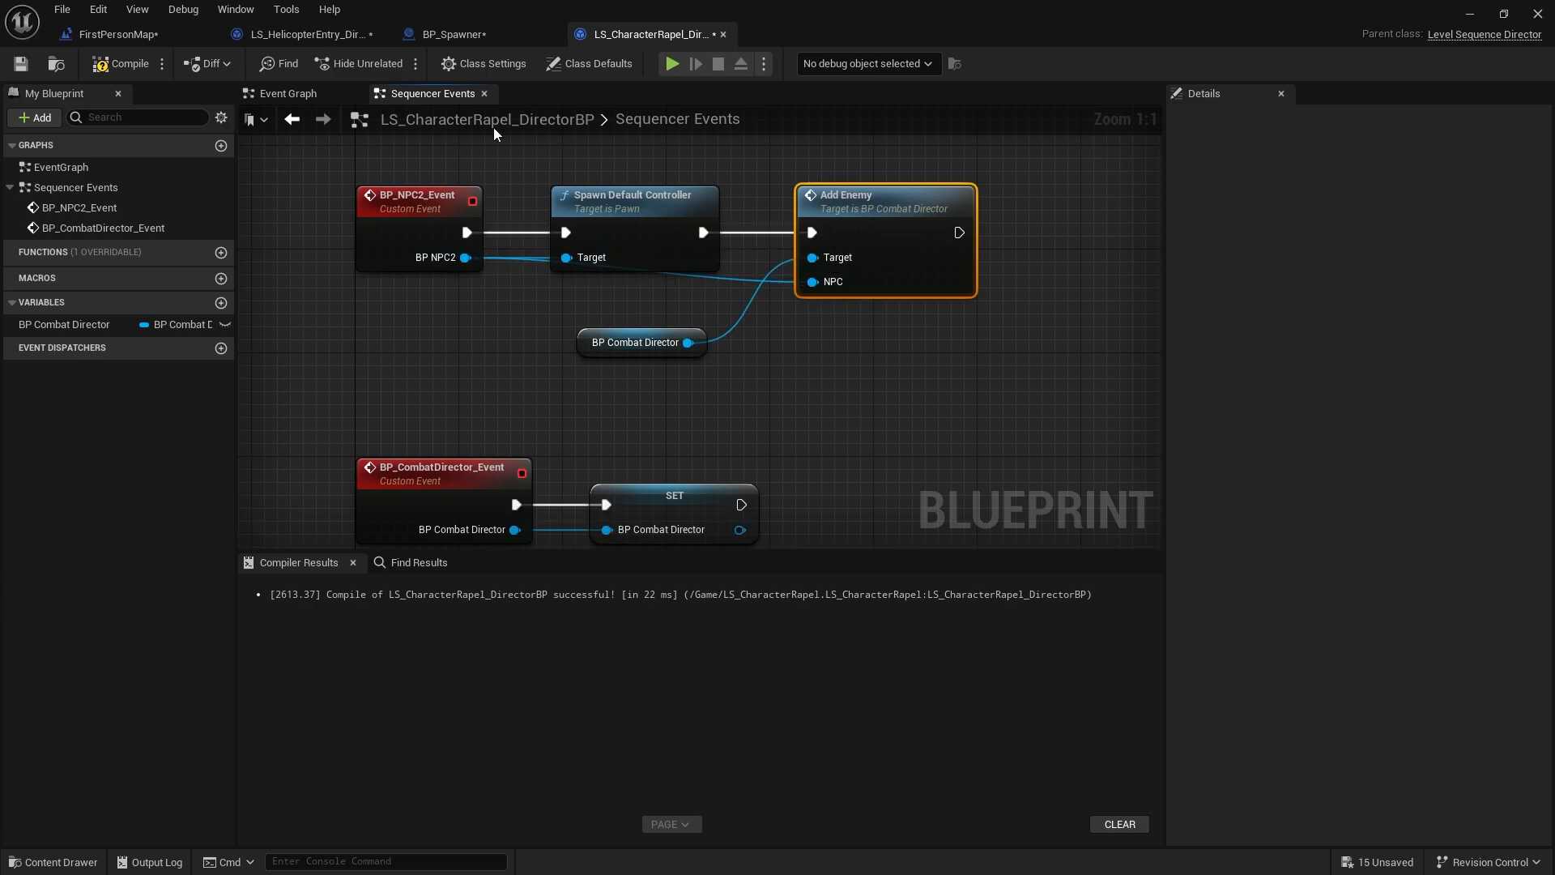
Step: Compile and save LS_CharacterRapel_DirectorBP, then return to the level with the Sequencer closed
click(130, 63)
click(21, 63)
click(1472, 16)
right_drag(797, 302, 651, 306)
mouse_move(415, 115)
right_down()
mouse_move(429, 115)
mouse_move(415, 114)
right_up()
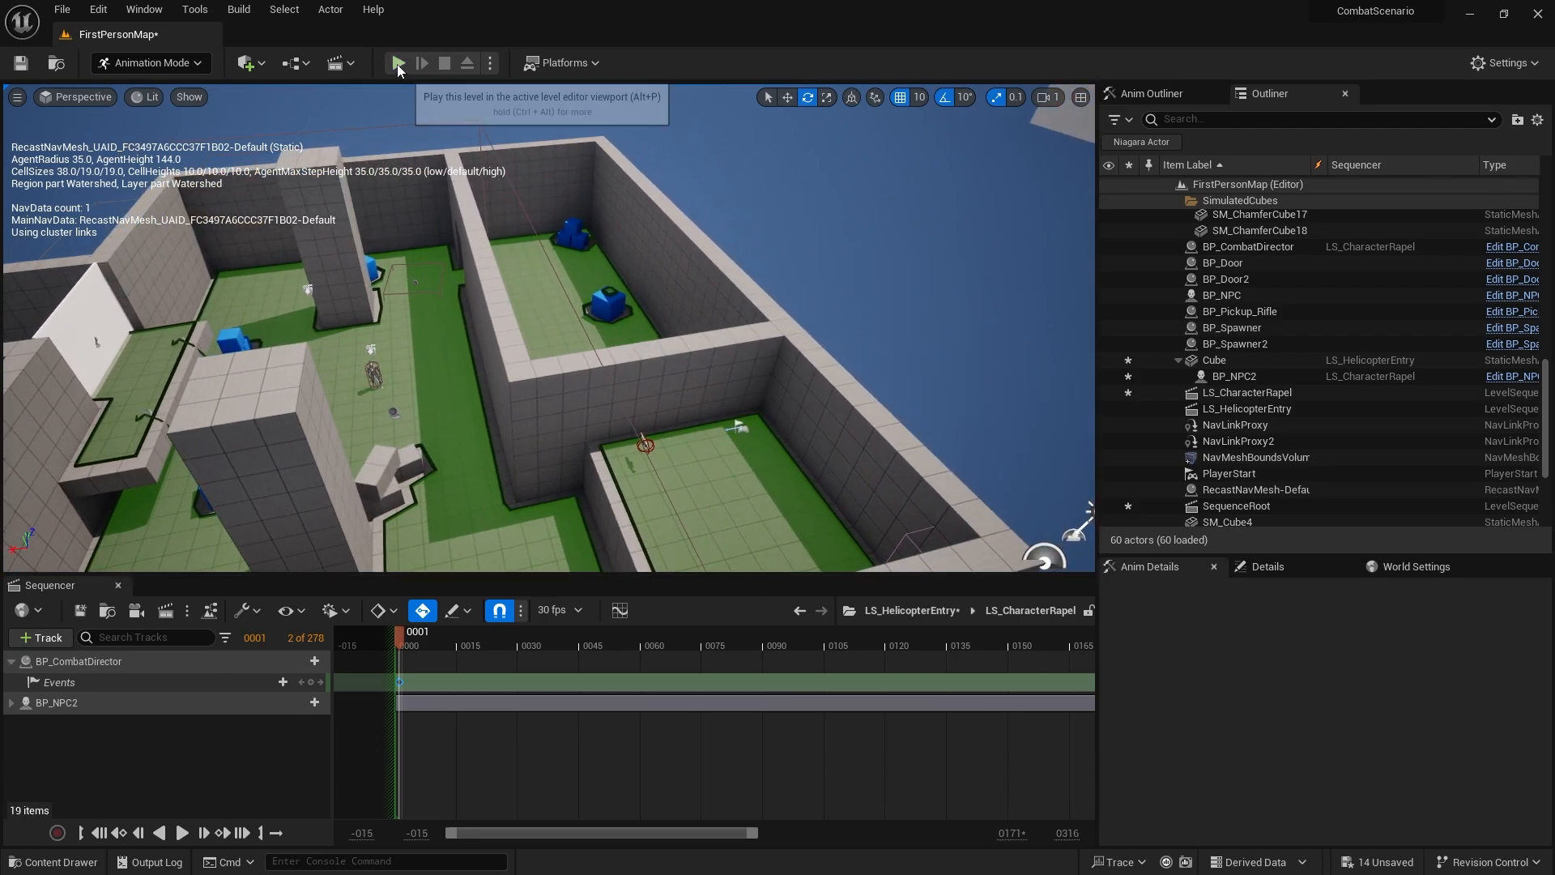
click(117, 585)
right_drag(760, 356, 532, 454)
Step: Play-test the level with the rifle, shooting at the NPCs to check the helicopter entry, and stop the session
click(394, 63)
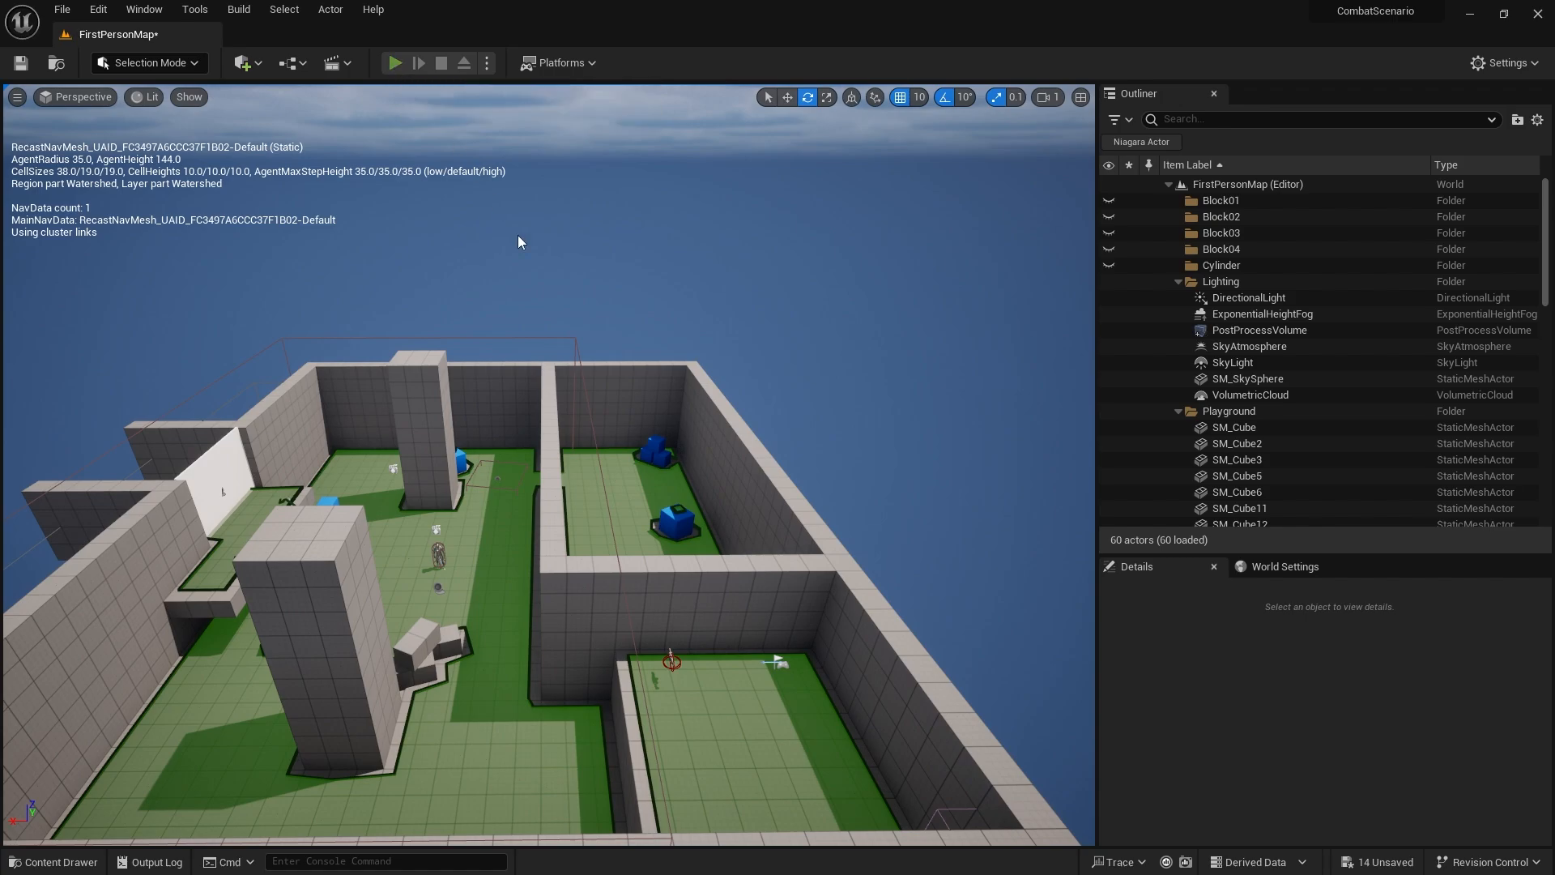
key(w)
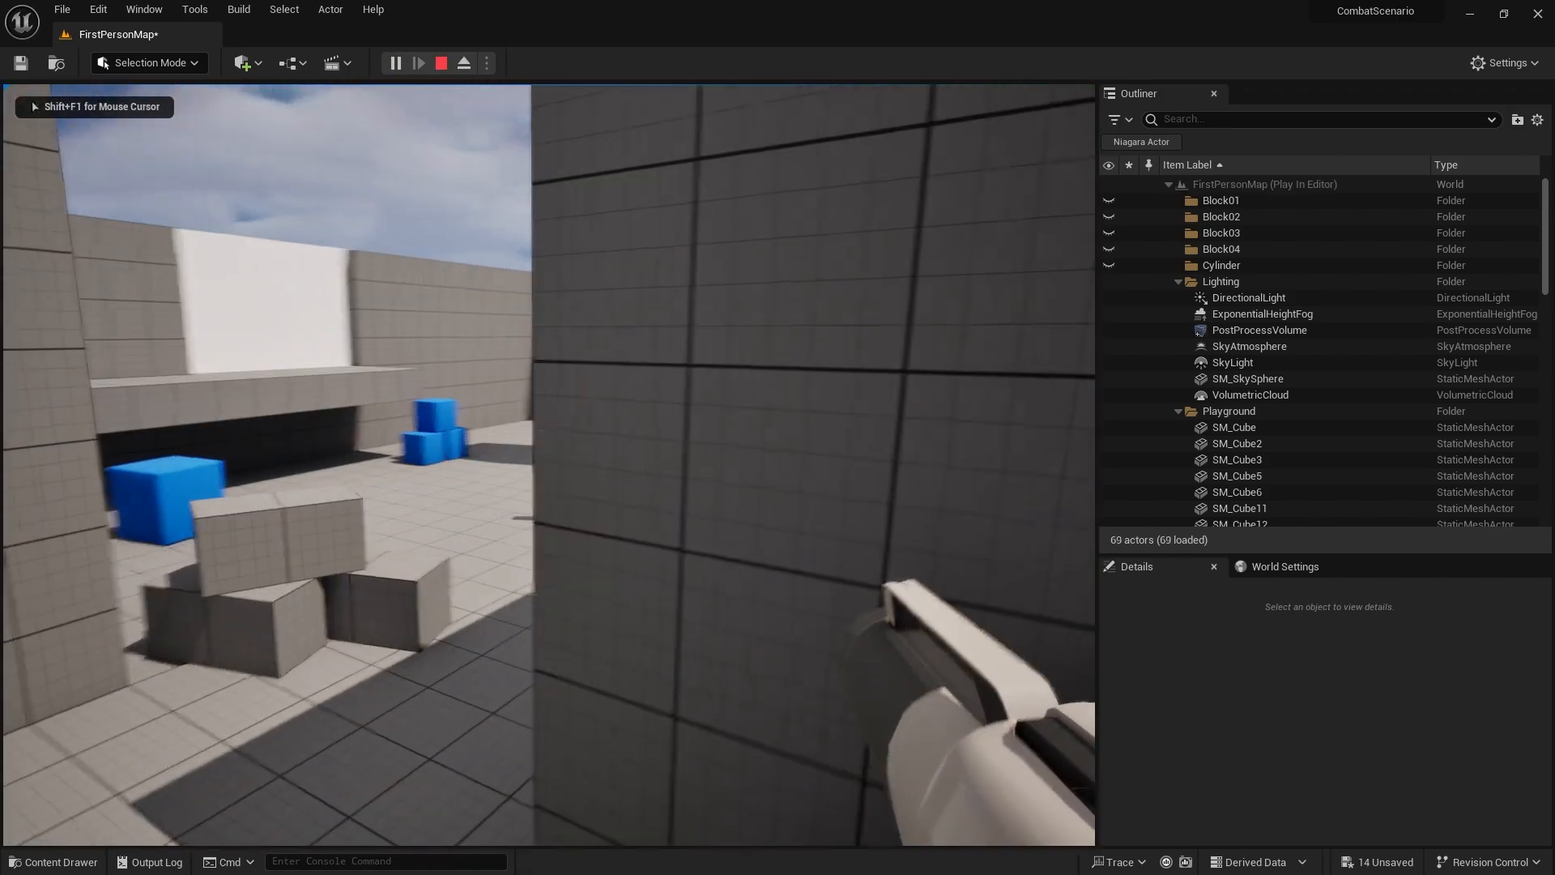
key(s)
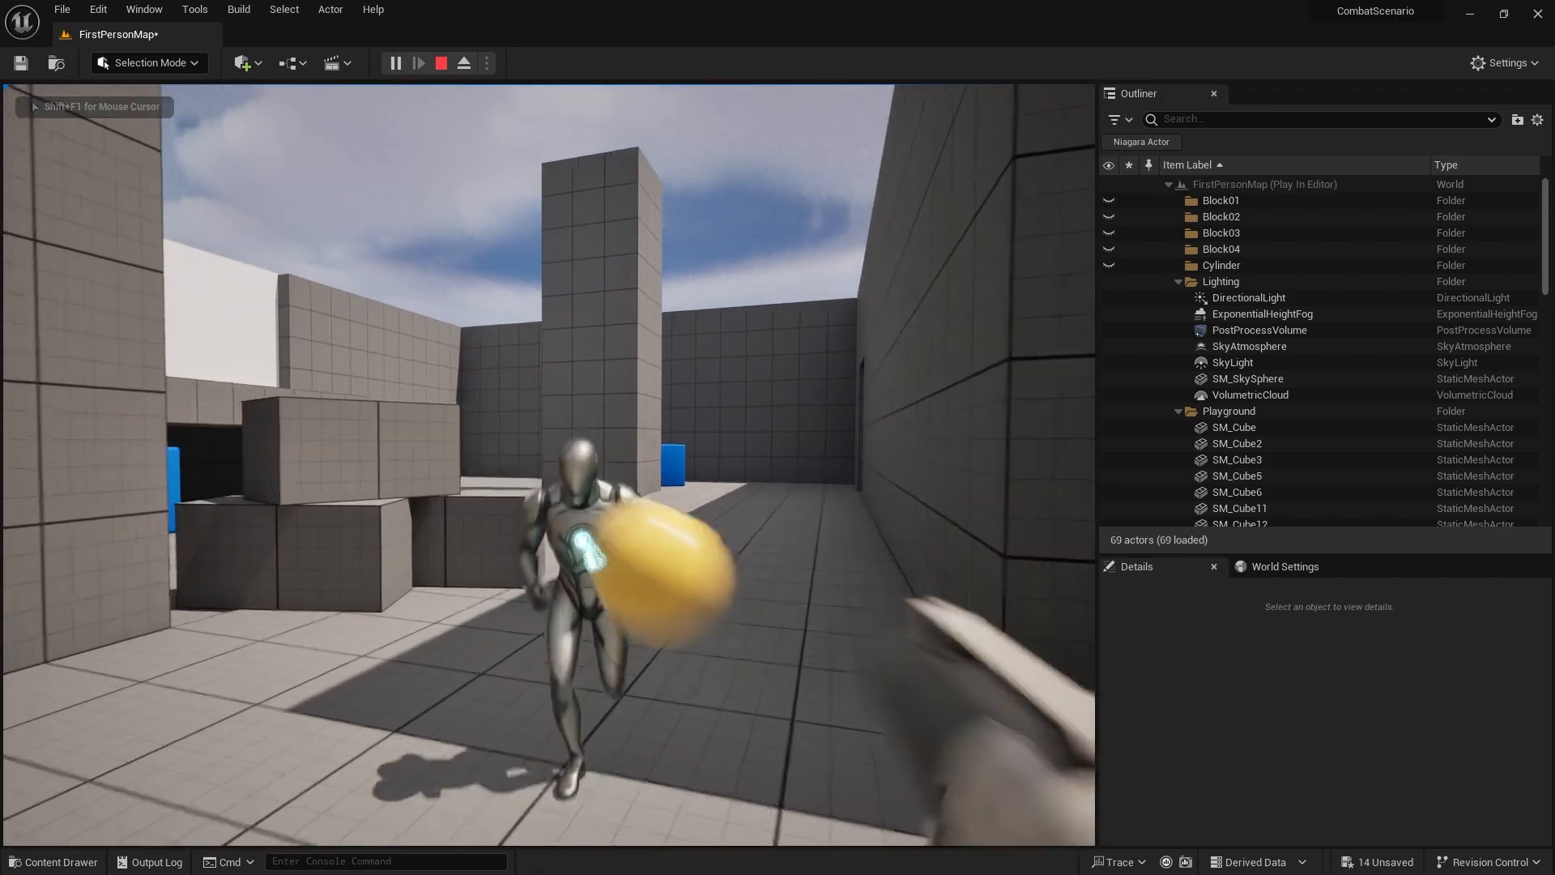
key(w)
key(w)
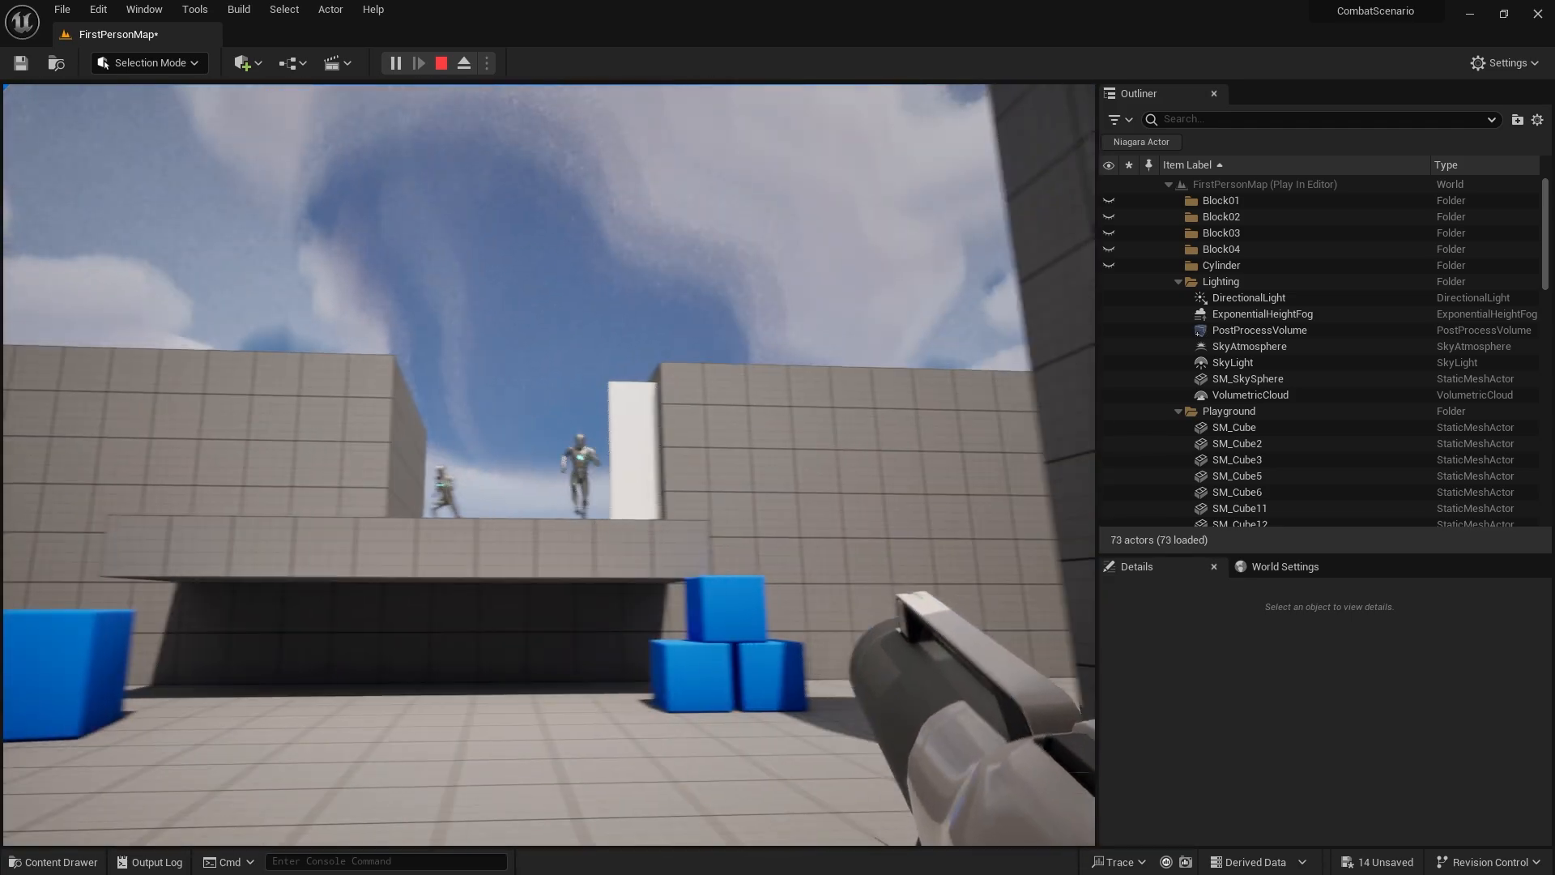
key(w)
click(549, 464)
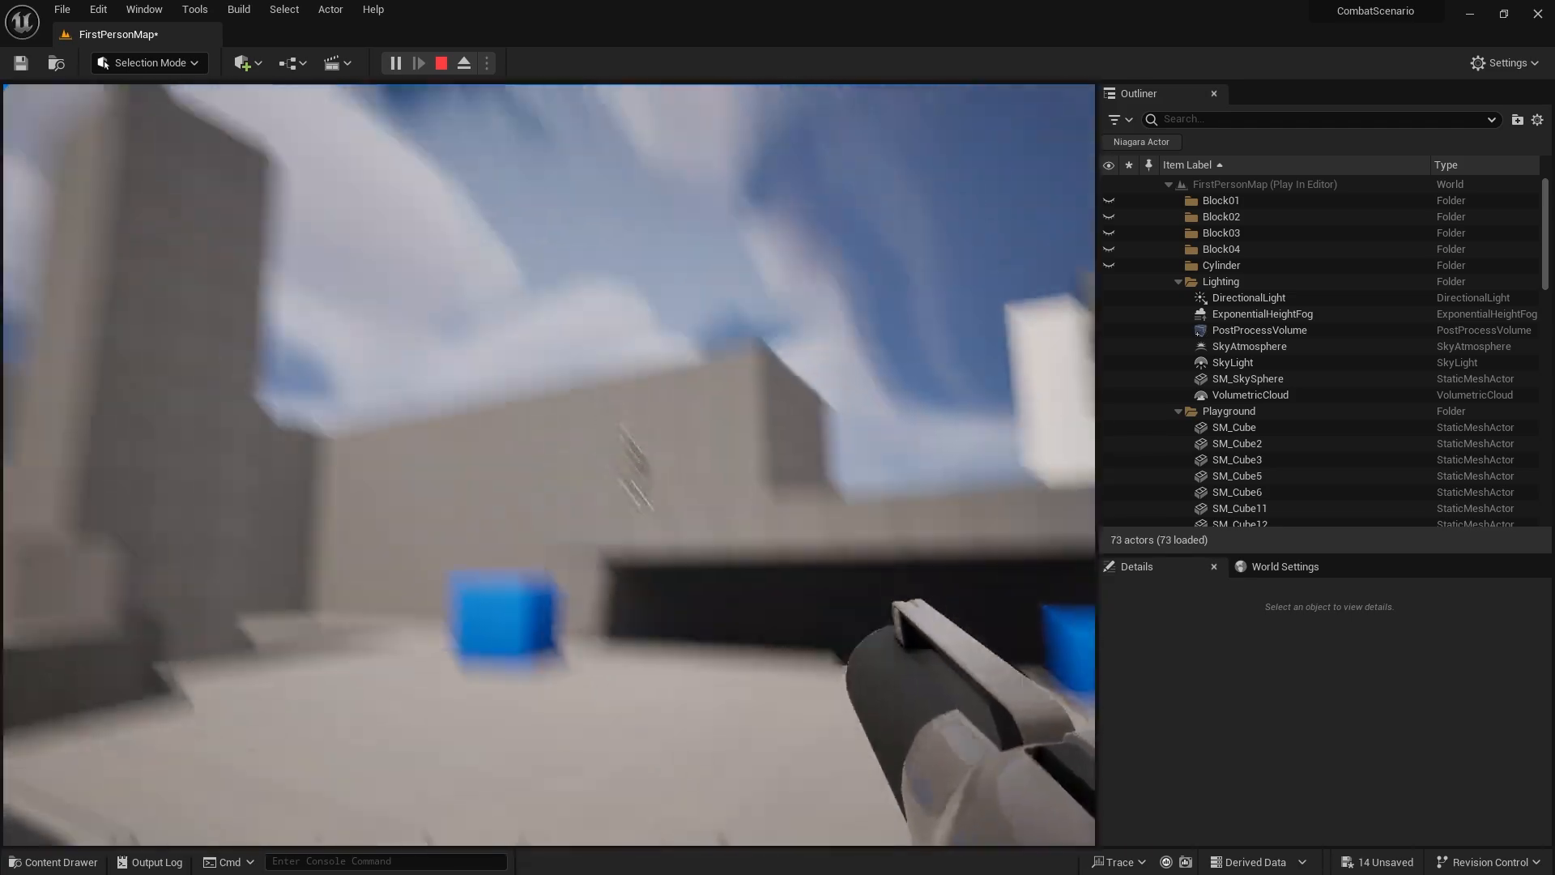
click(549, 465)
click(549, 465)
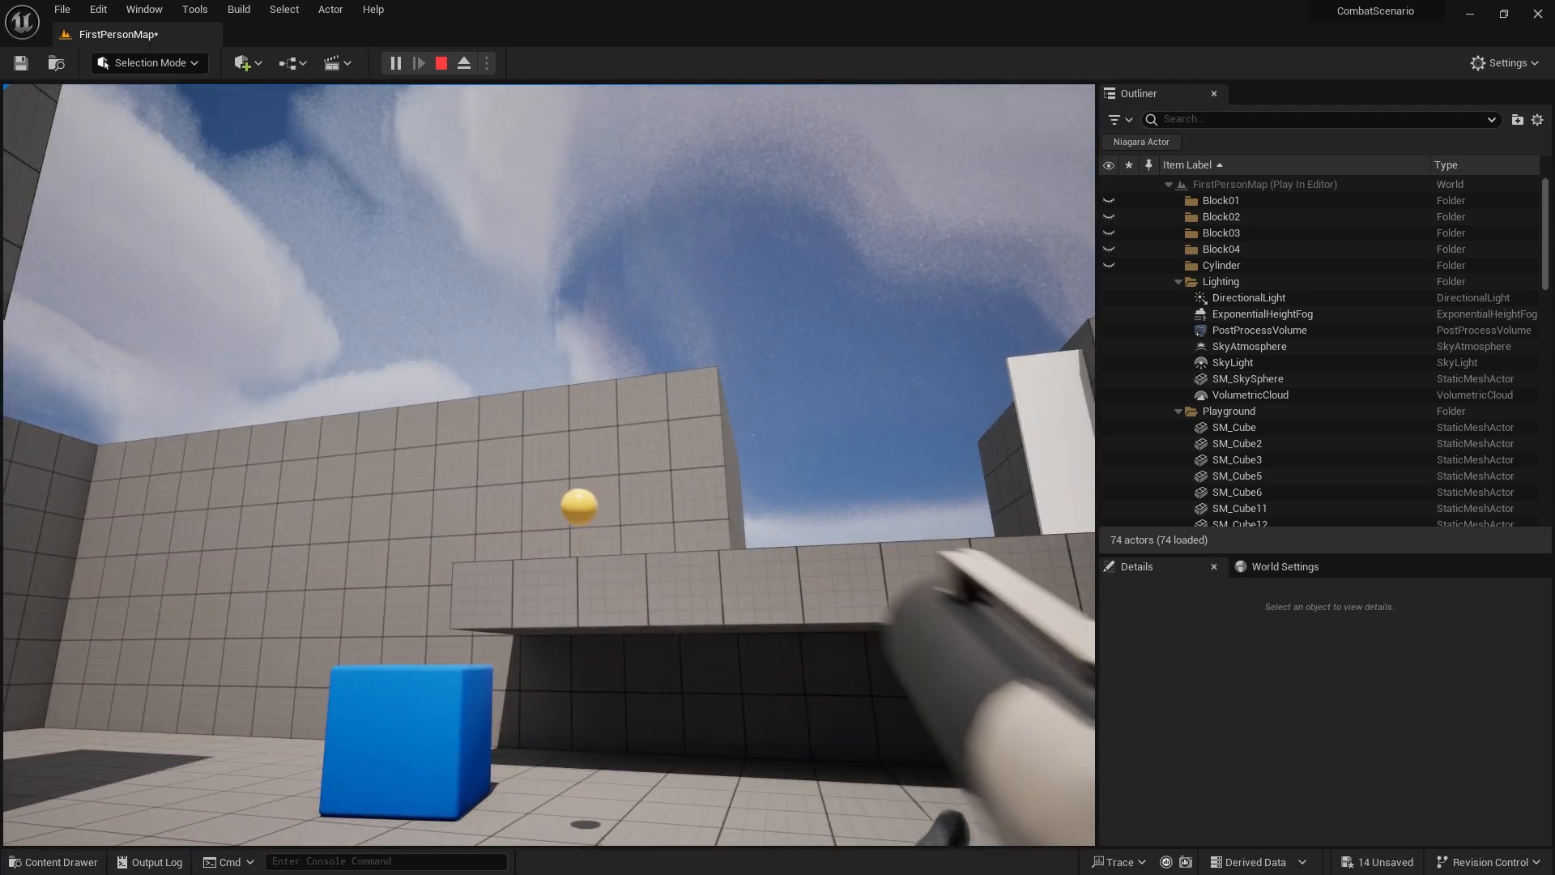
key(w)
key(a)
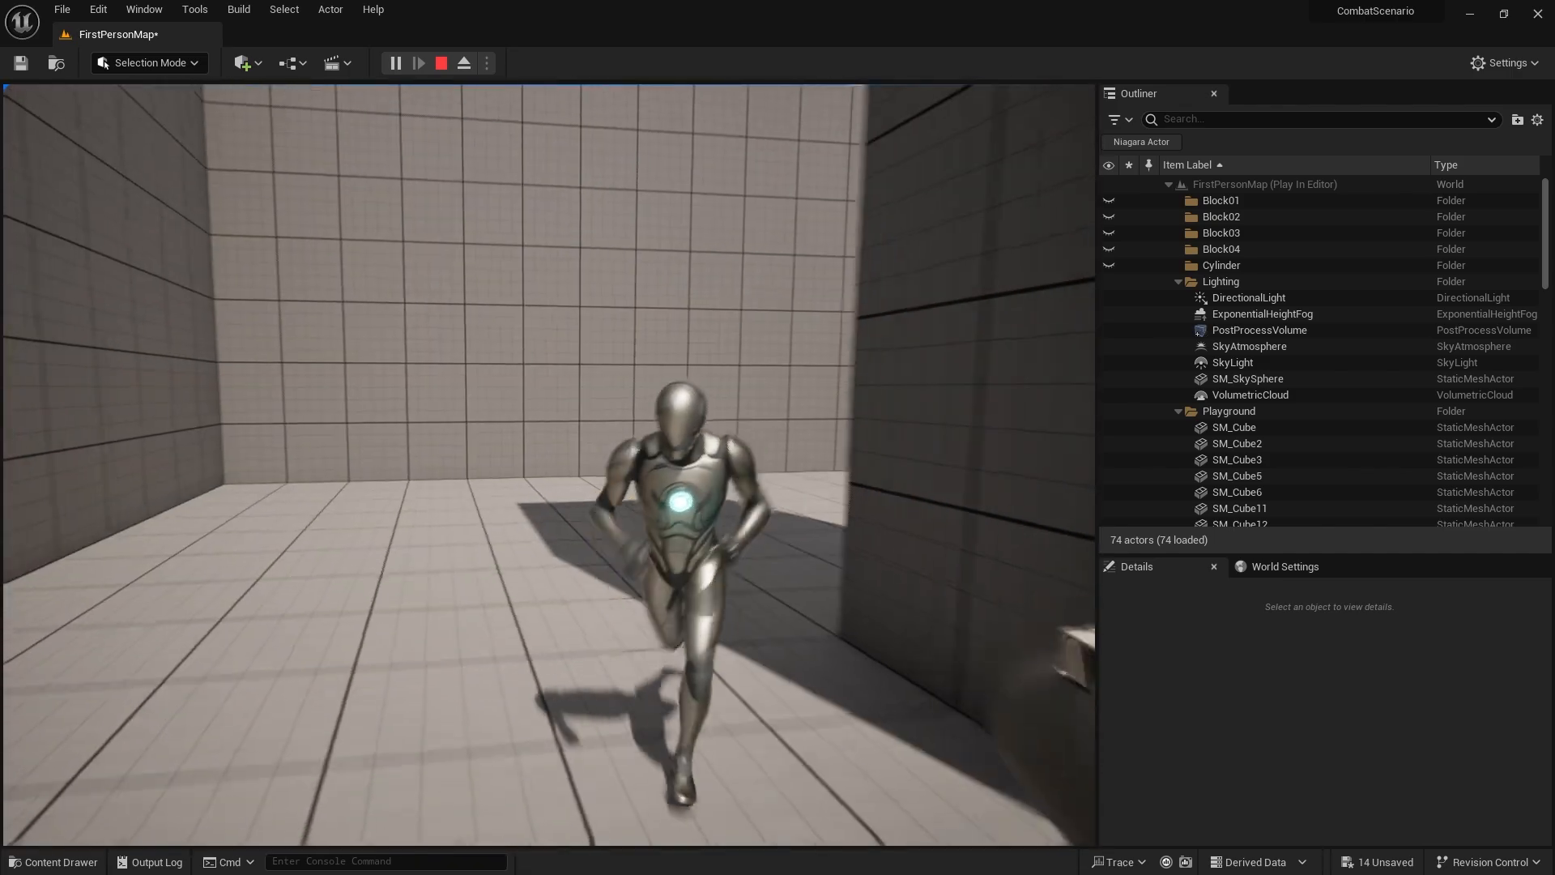
key(w)
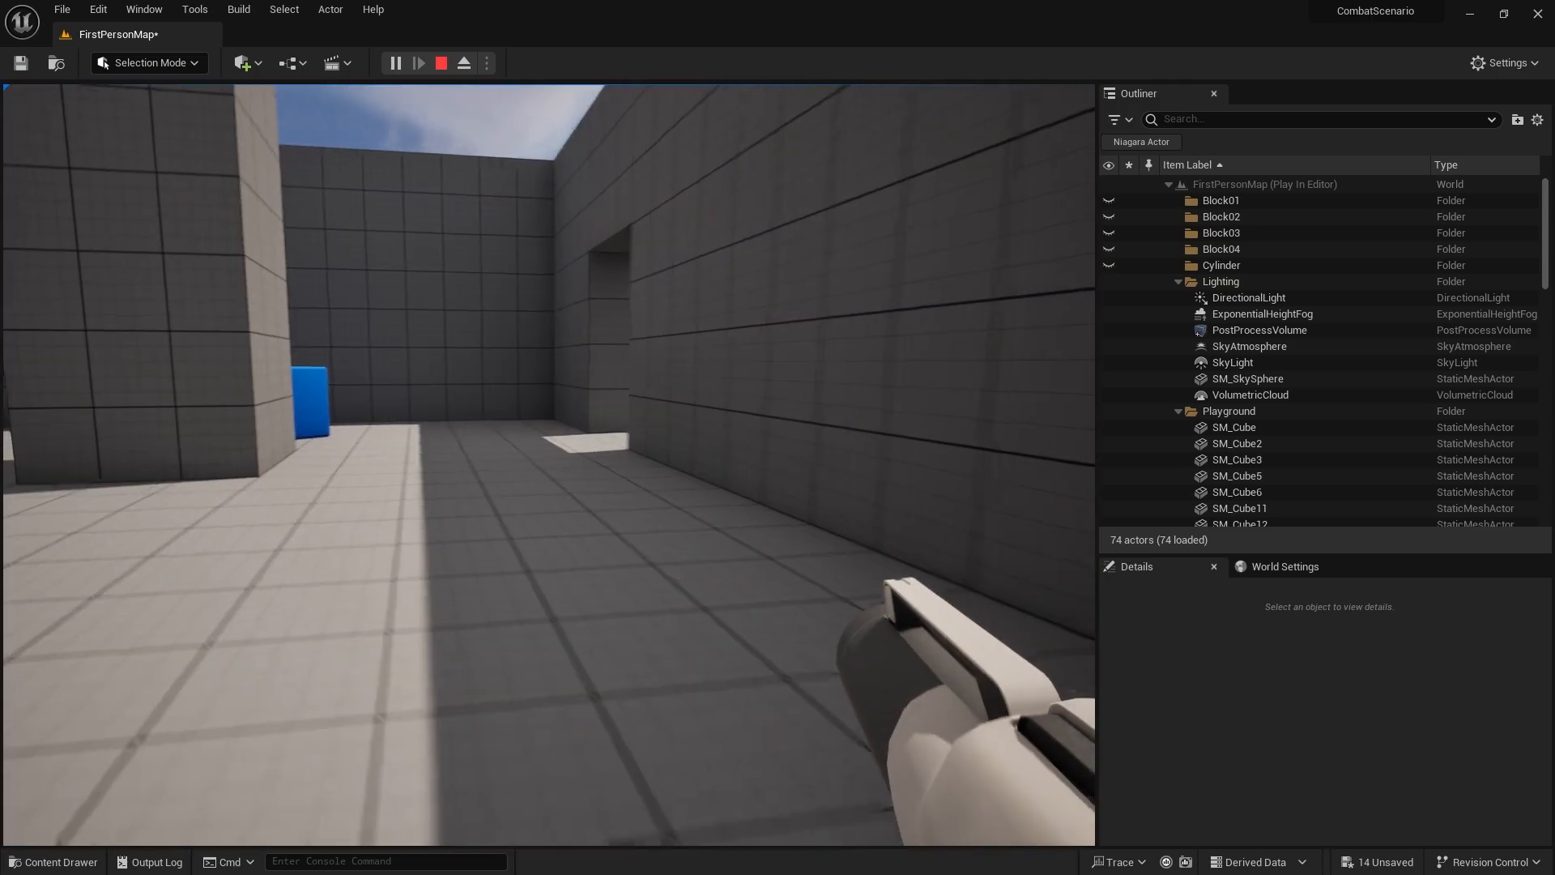
key(Escape)
Step: Select BP_Door2 and examine the doorway and the surrounding arena in the level
right_drag(639, 458, 854, 526)
key(w)
key(s)
click(562, 473)
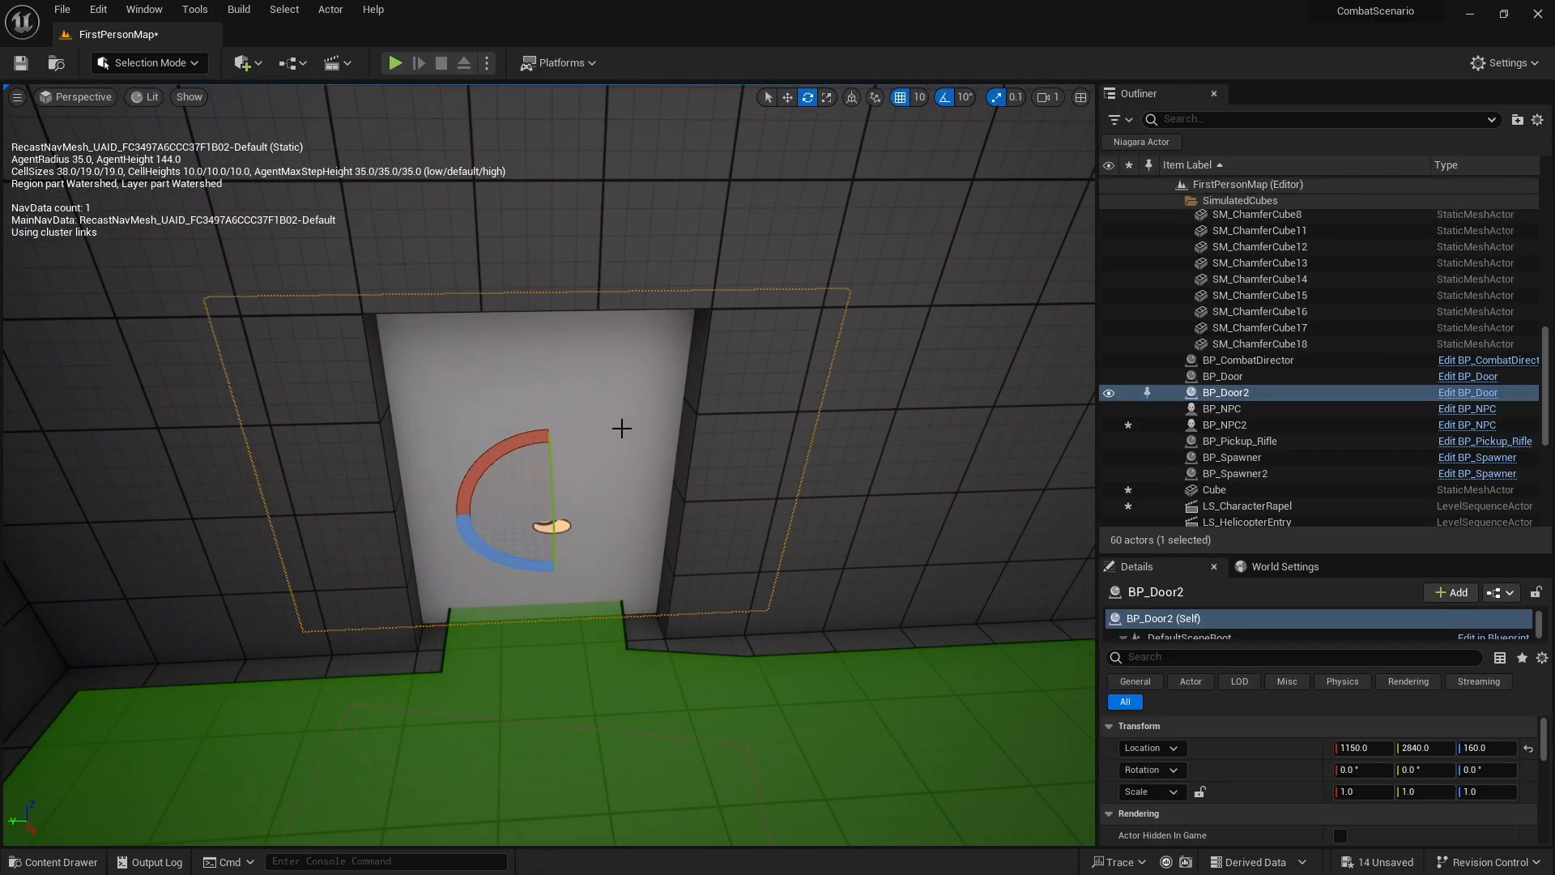
mouse_move(703, 469)
right_down()
mouse_move(778, 465)
mouse_move(818, 429)
mouse_move(721, 447)
right_up()
key(s)
key(w)
key(d)
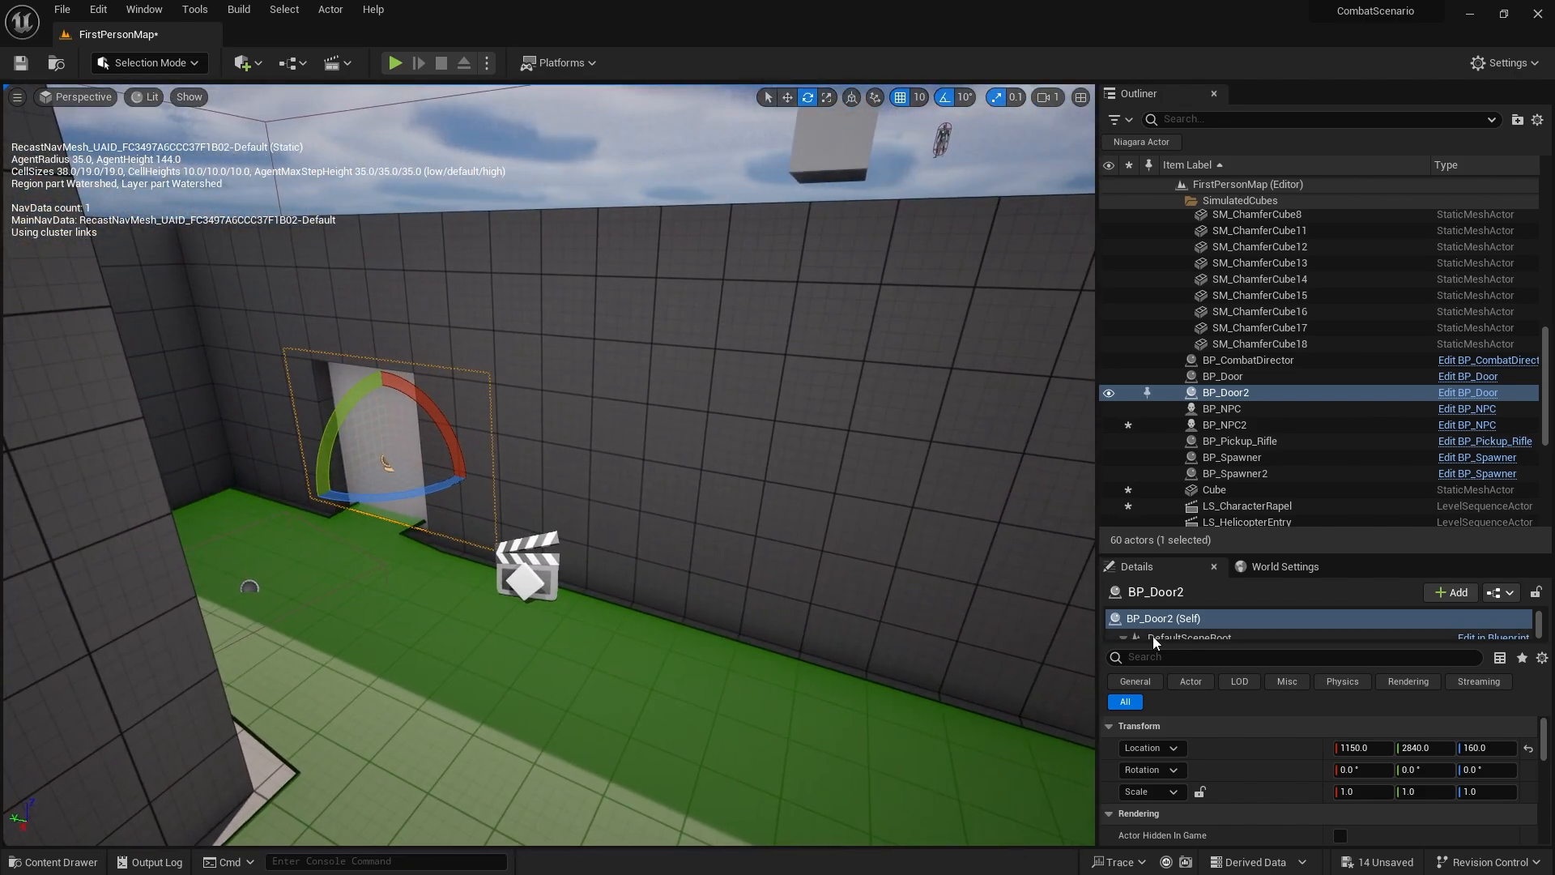
key(s)
mouse_move(761, 519)
right_down()
mouse_move(842, 514)
mouse_move(777, 519)
right_up()
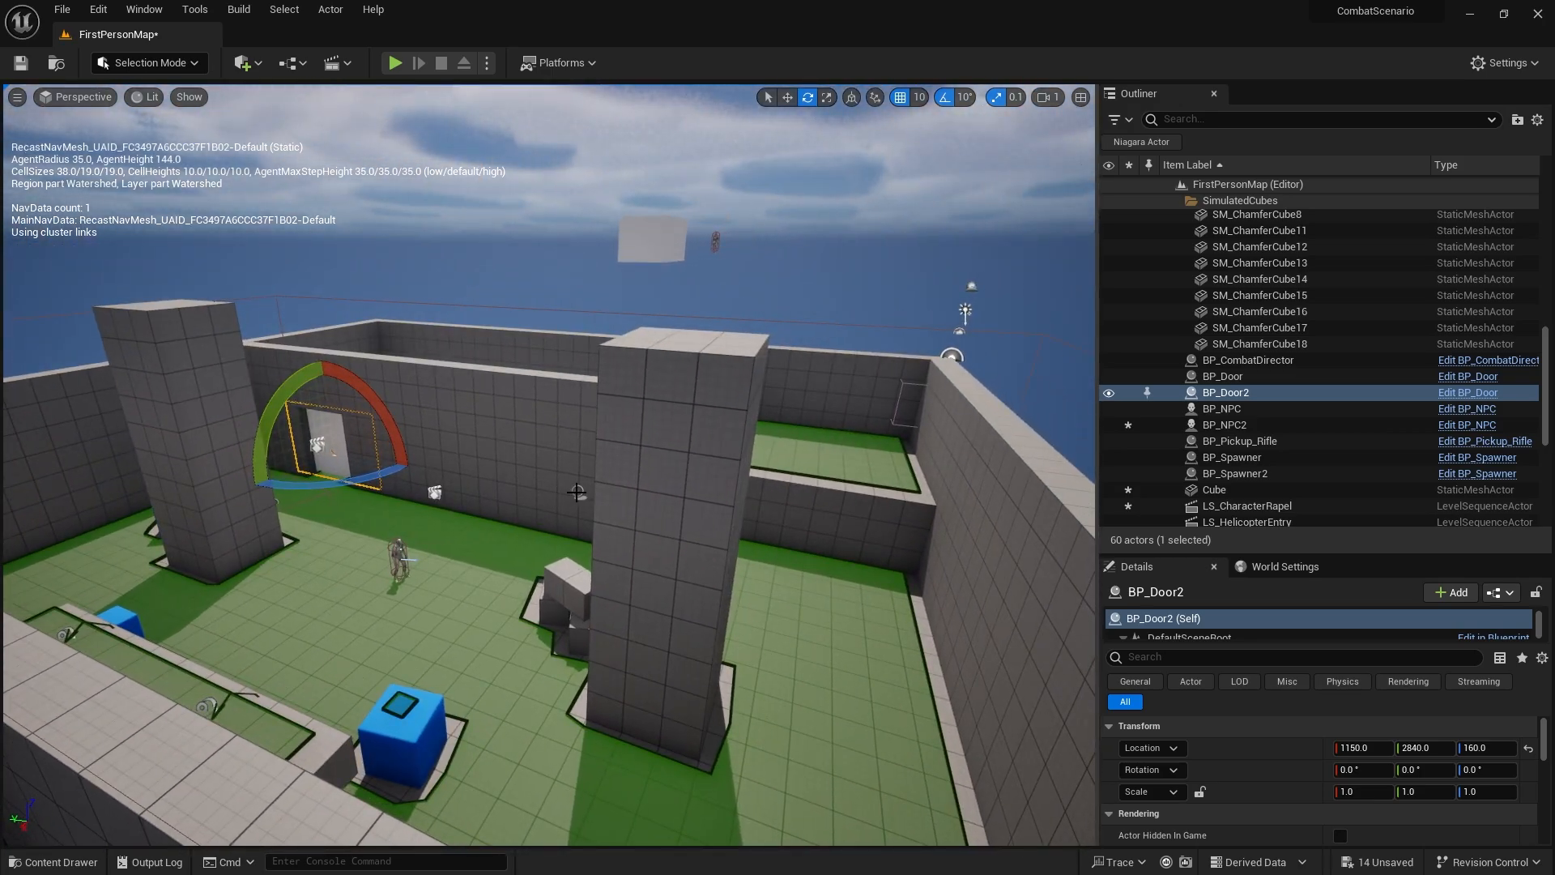
Step: Select BP_CombatDirector in the level and show its Stages map with entries 1 and 2 collapsed
click(577, 494)
key(w)
right_drag(577, 493, 535, 506)
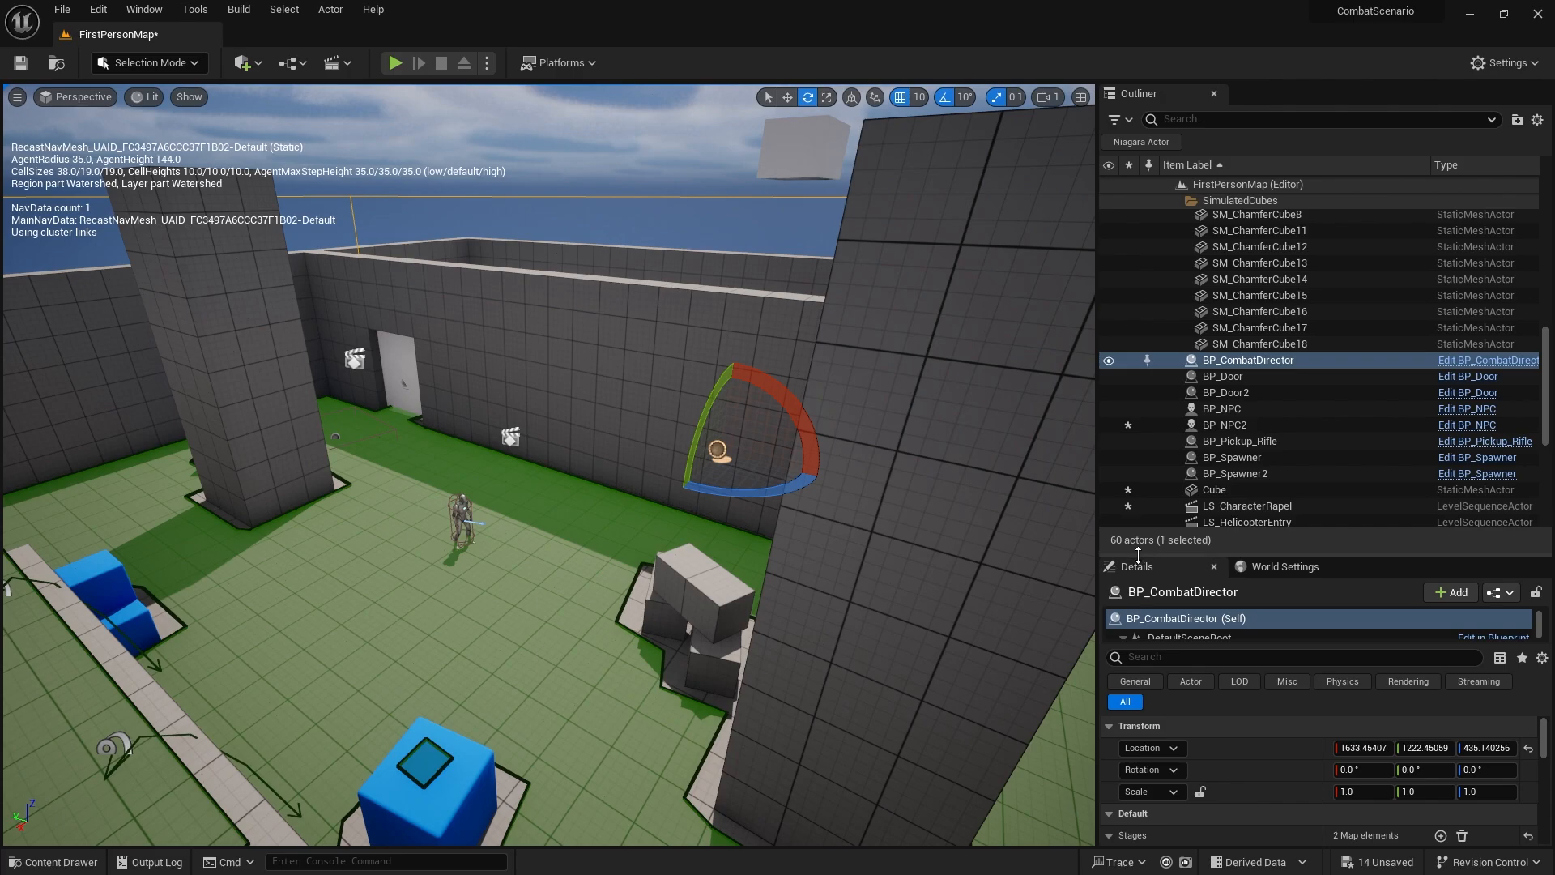
drag(1129, 552, 1130, 450)
scroll(1189, 745, down, 2)
click(1120, 694)
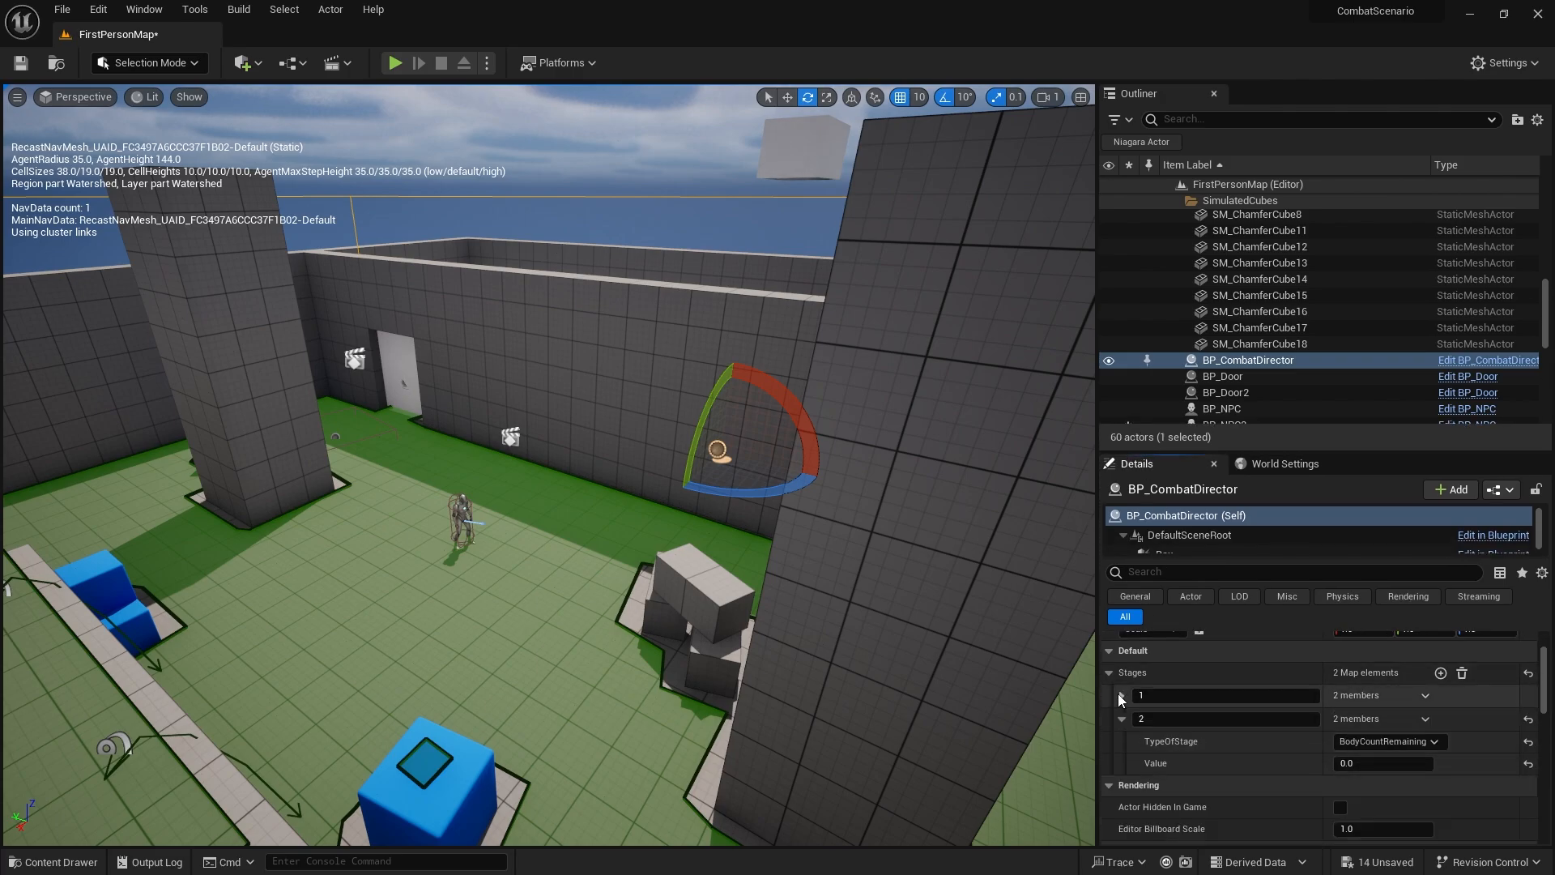
click(1121, 718)
Step: Add a stage with key 3 to BP_CombatDirector's Stages map and set its TypeOfStage to BodyCountRemaining
click(1440, 673)
click(1205, 743)
text(3)
key(Return)
click(1121, 741)
click(1381, 765)
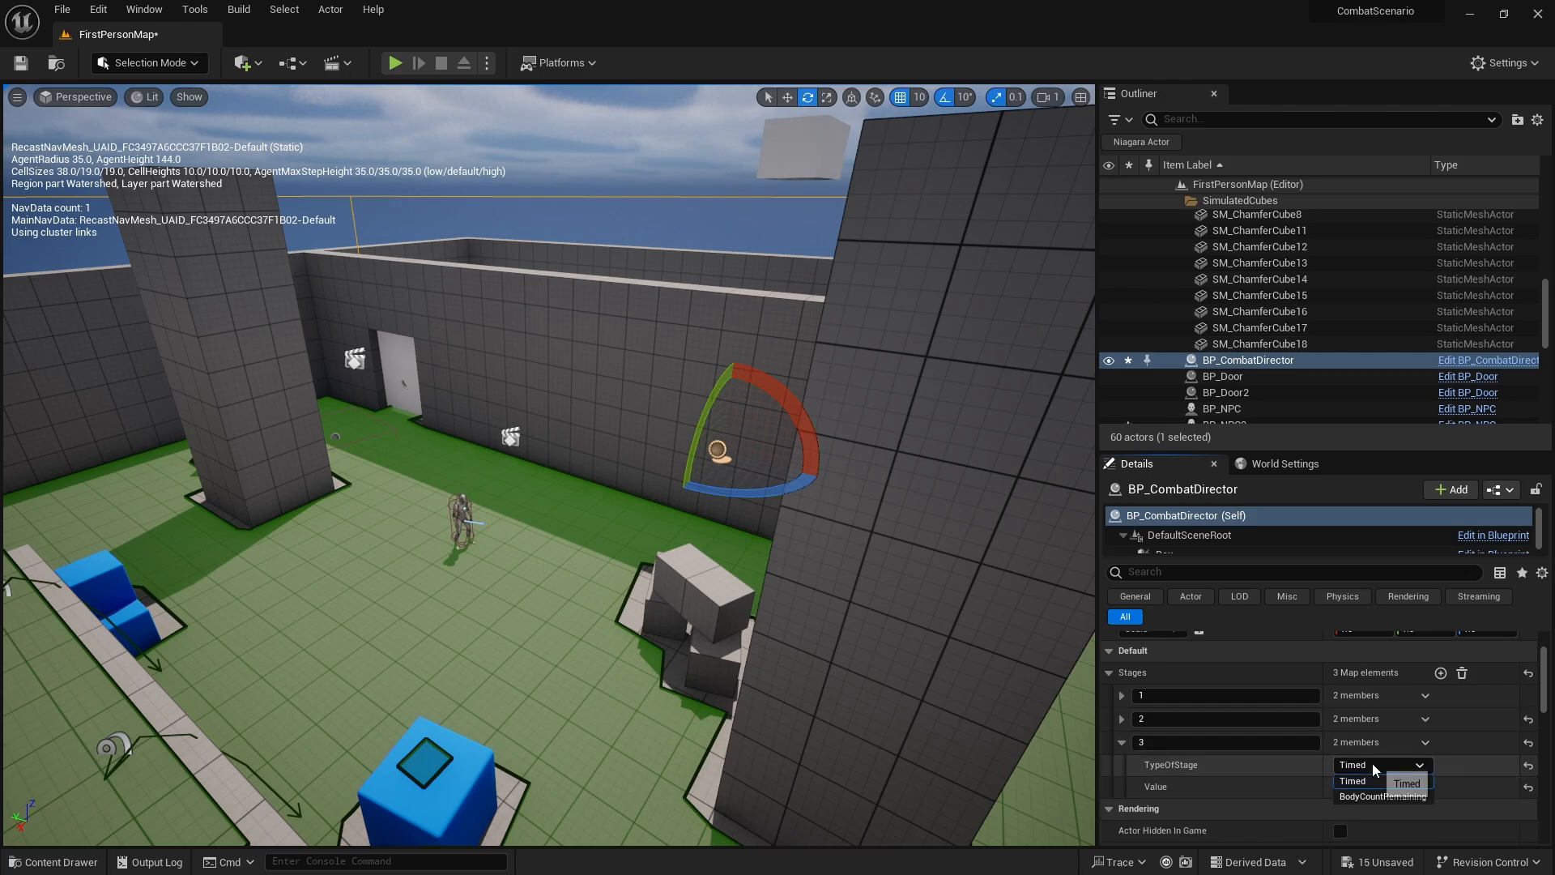
click(1373, 798)
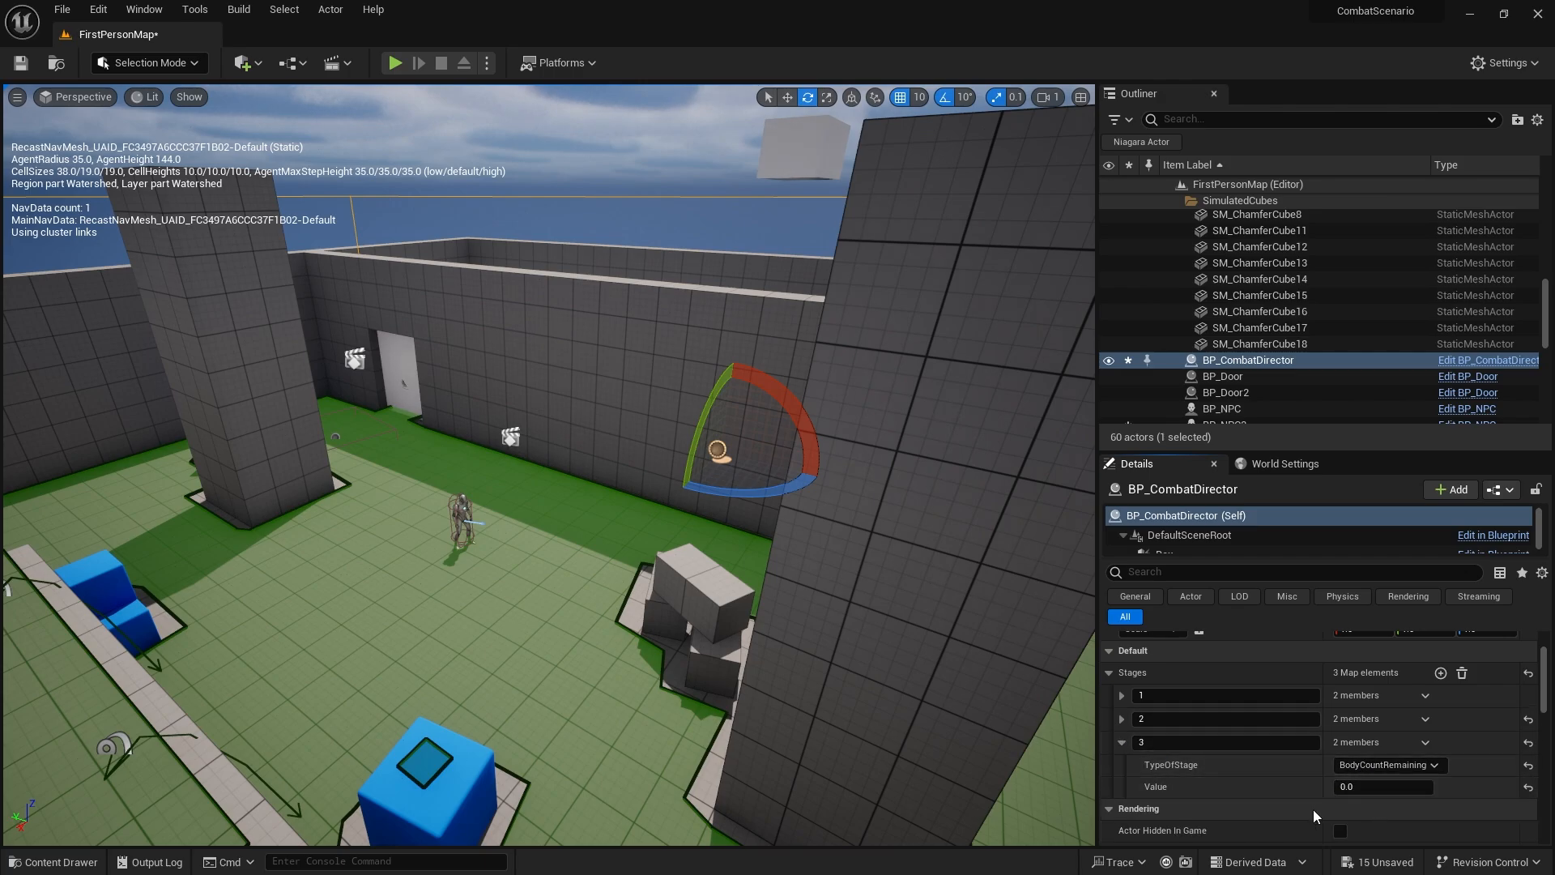
Step: Play-test the level with the third stage, moving through the arena among the NPCs, and stop the session
click(395, 63)
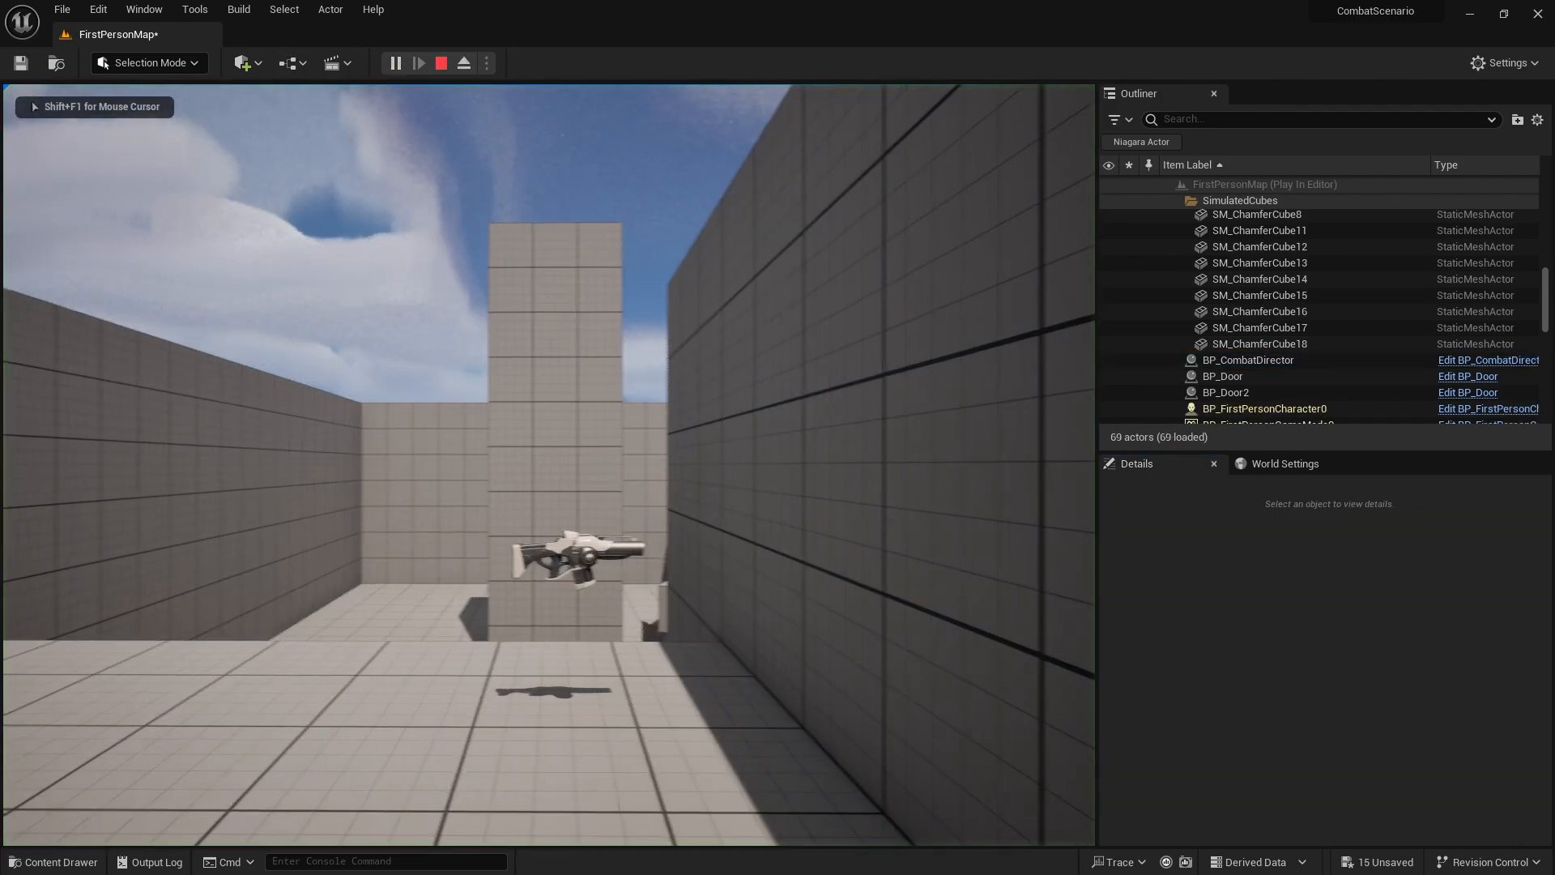
key(w)
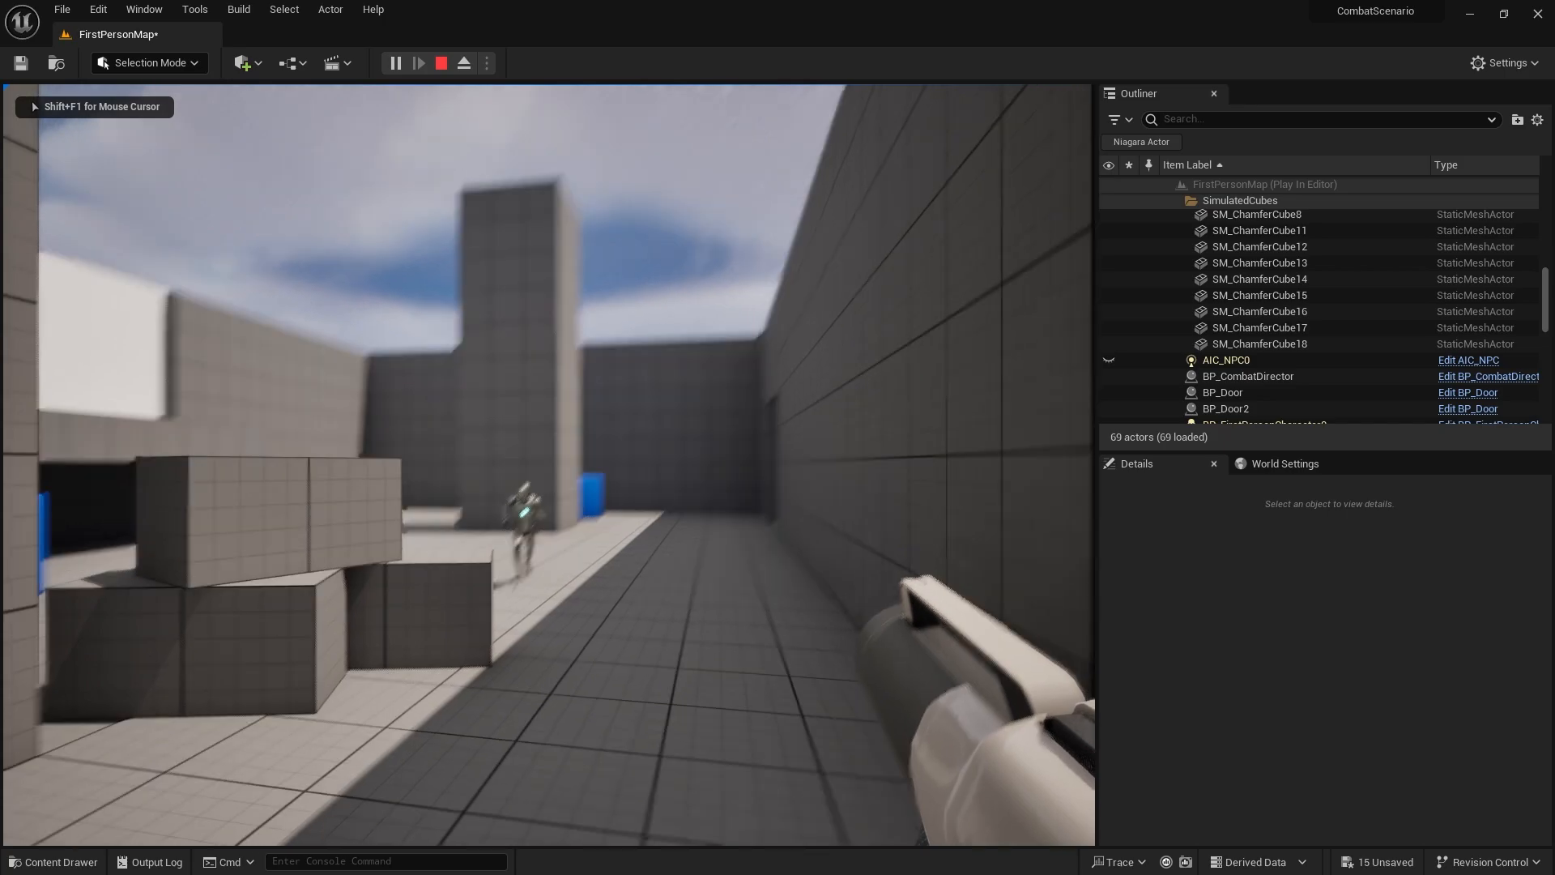
key(a)
key(s)
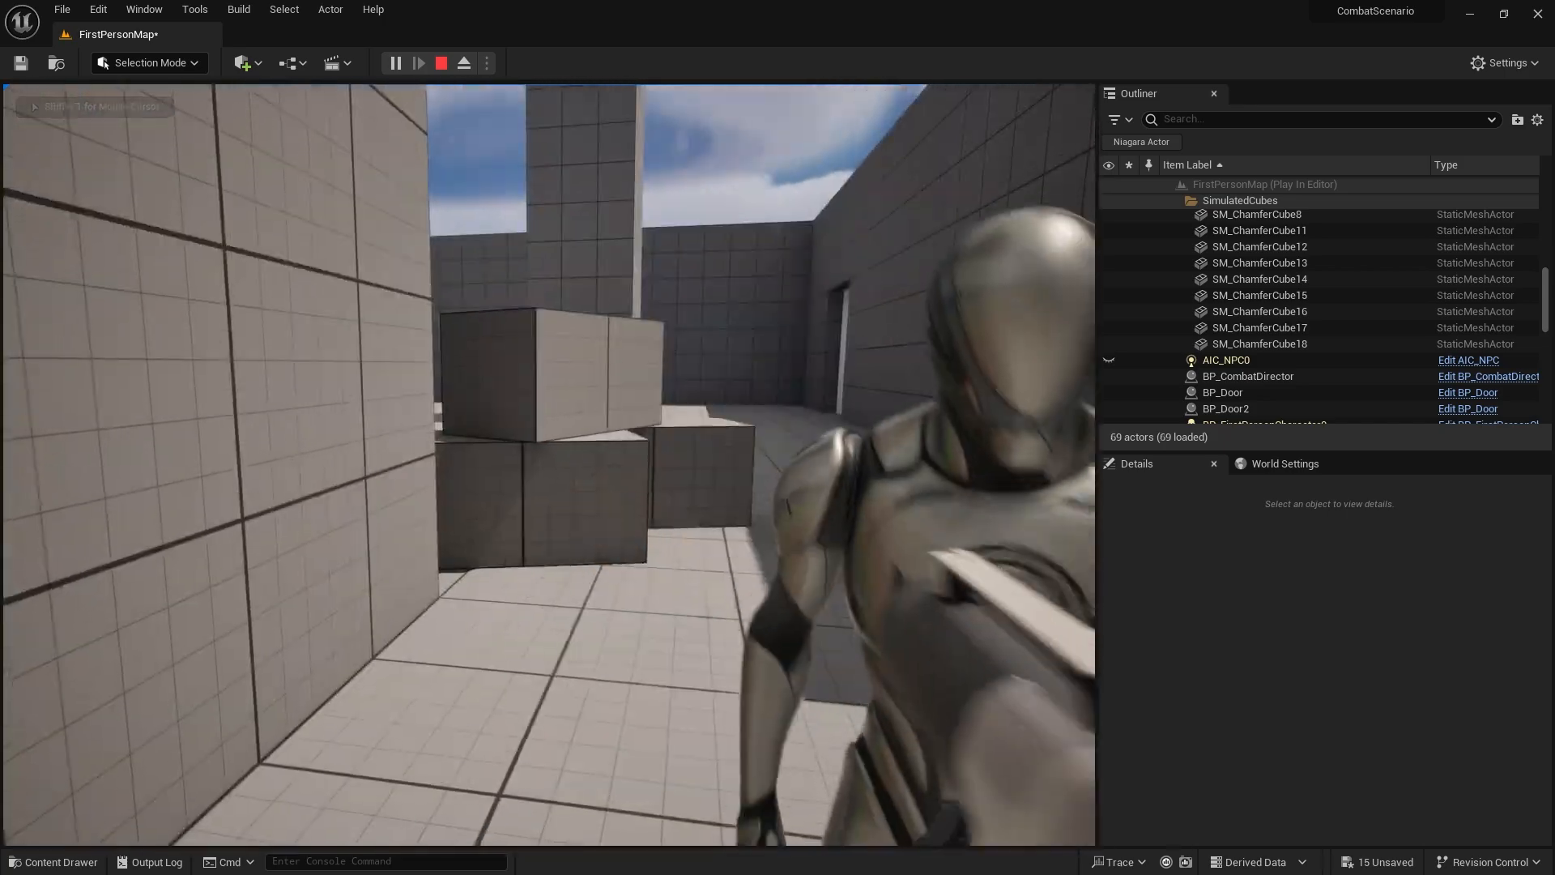
key(s)
key(space)
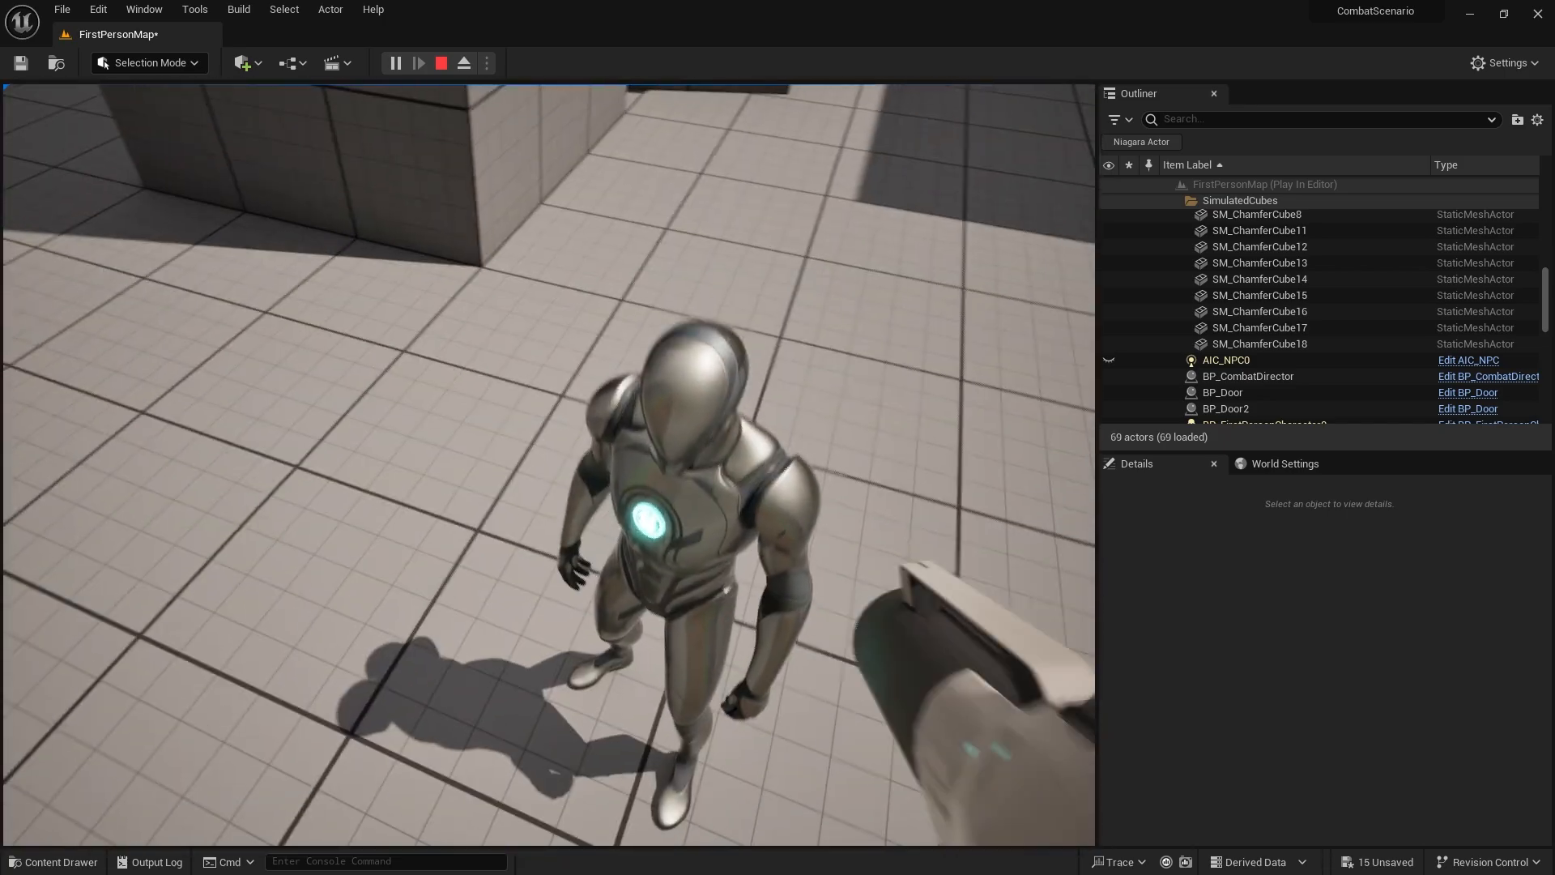
key(space)
key(w)
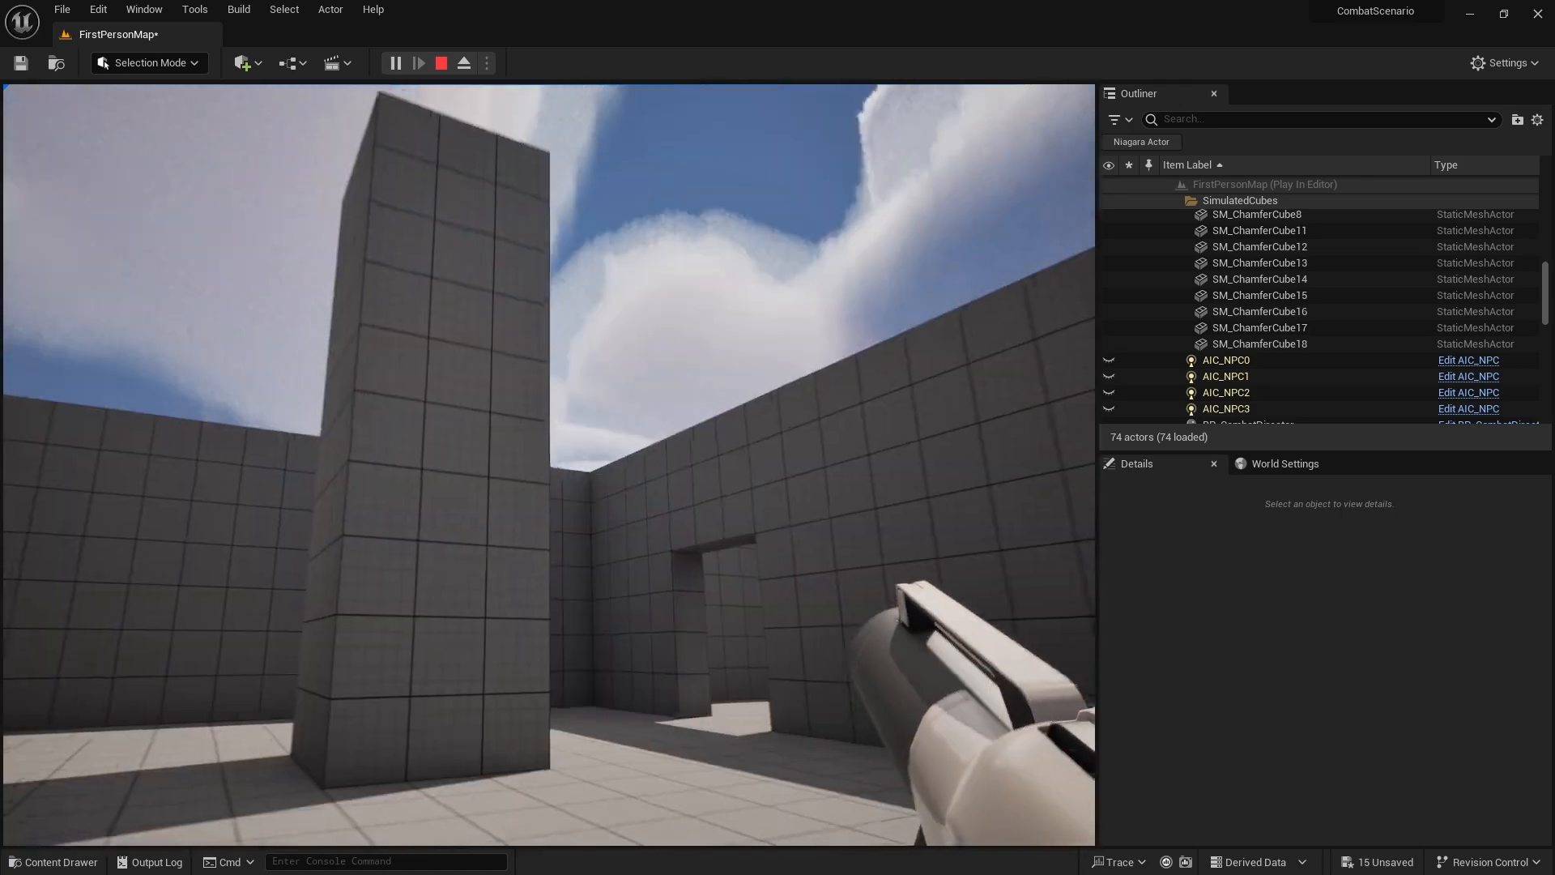
key(w)
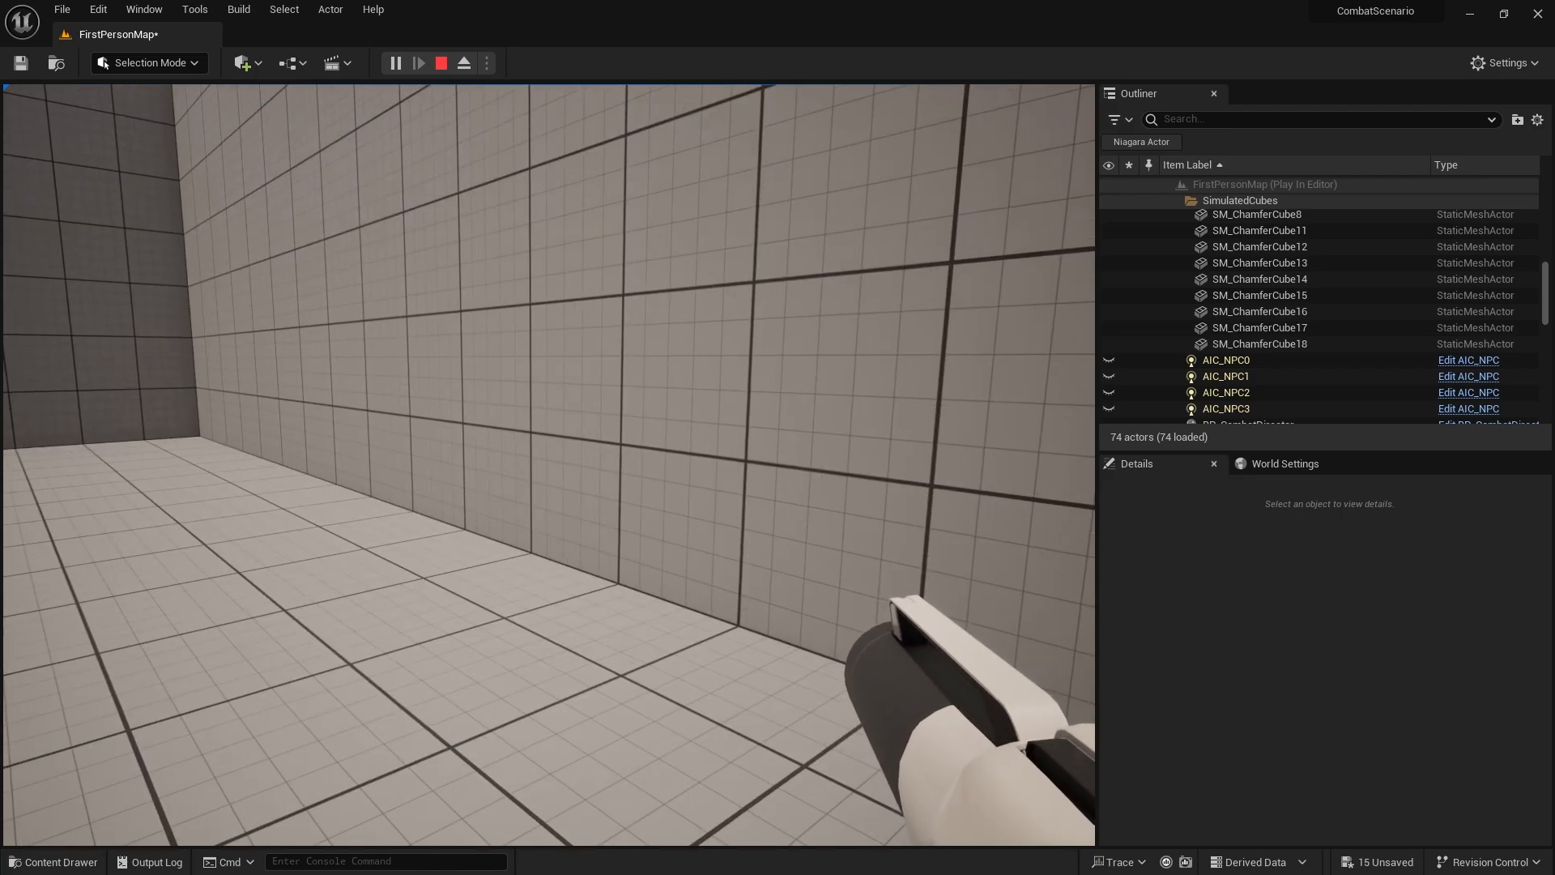
key(Escape)
right_drag(812, 451, 887, 445)
key(s)
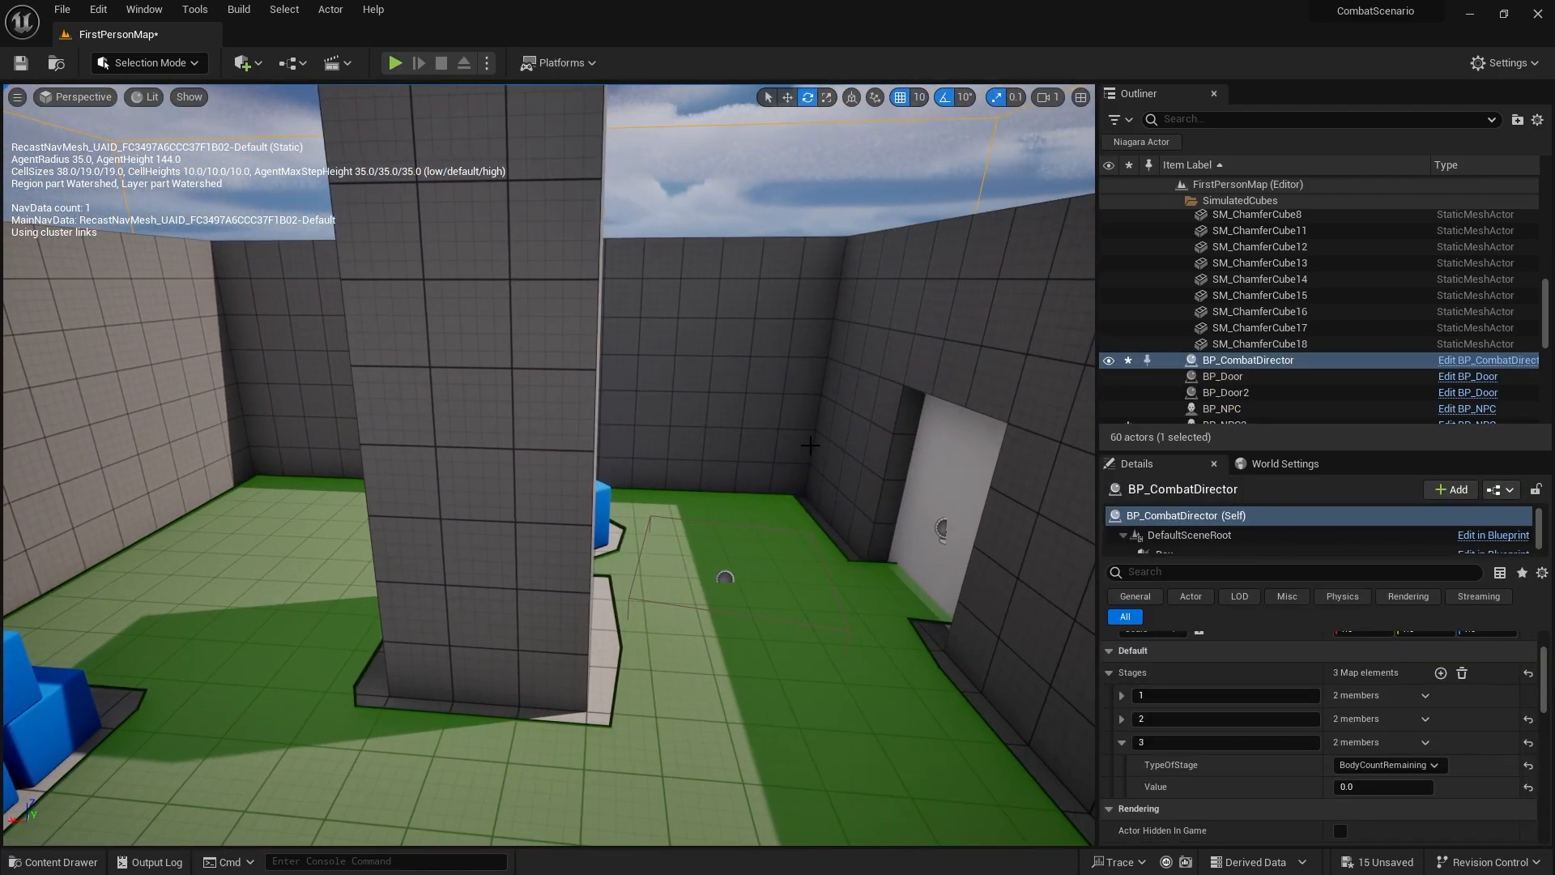